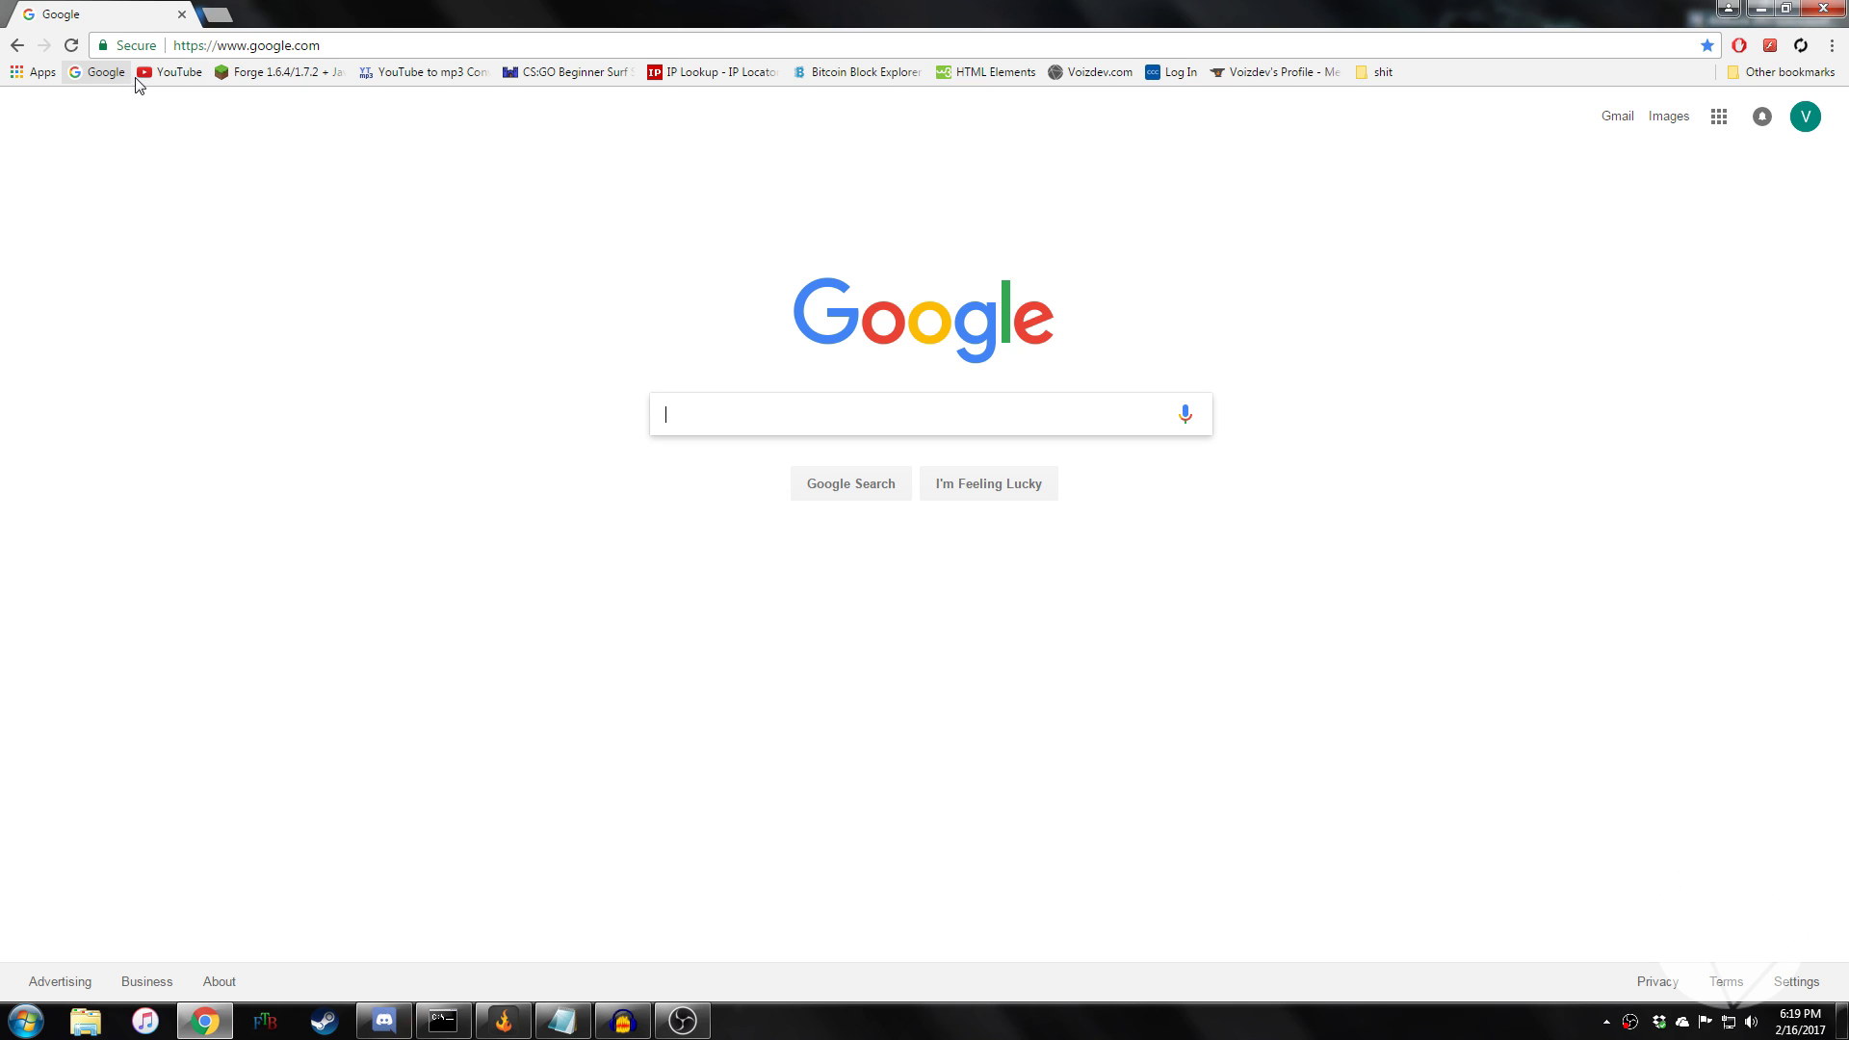
Step: Search Google for "forge" and open the Minecraft Forge site at the 1.11.2 downloads
click(336, 47)
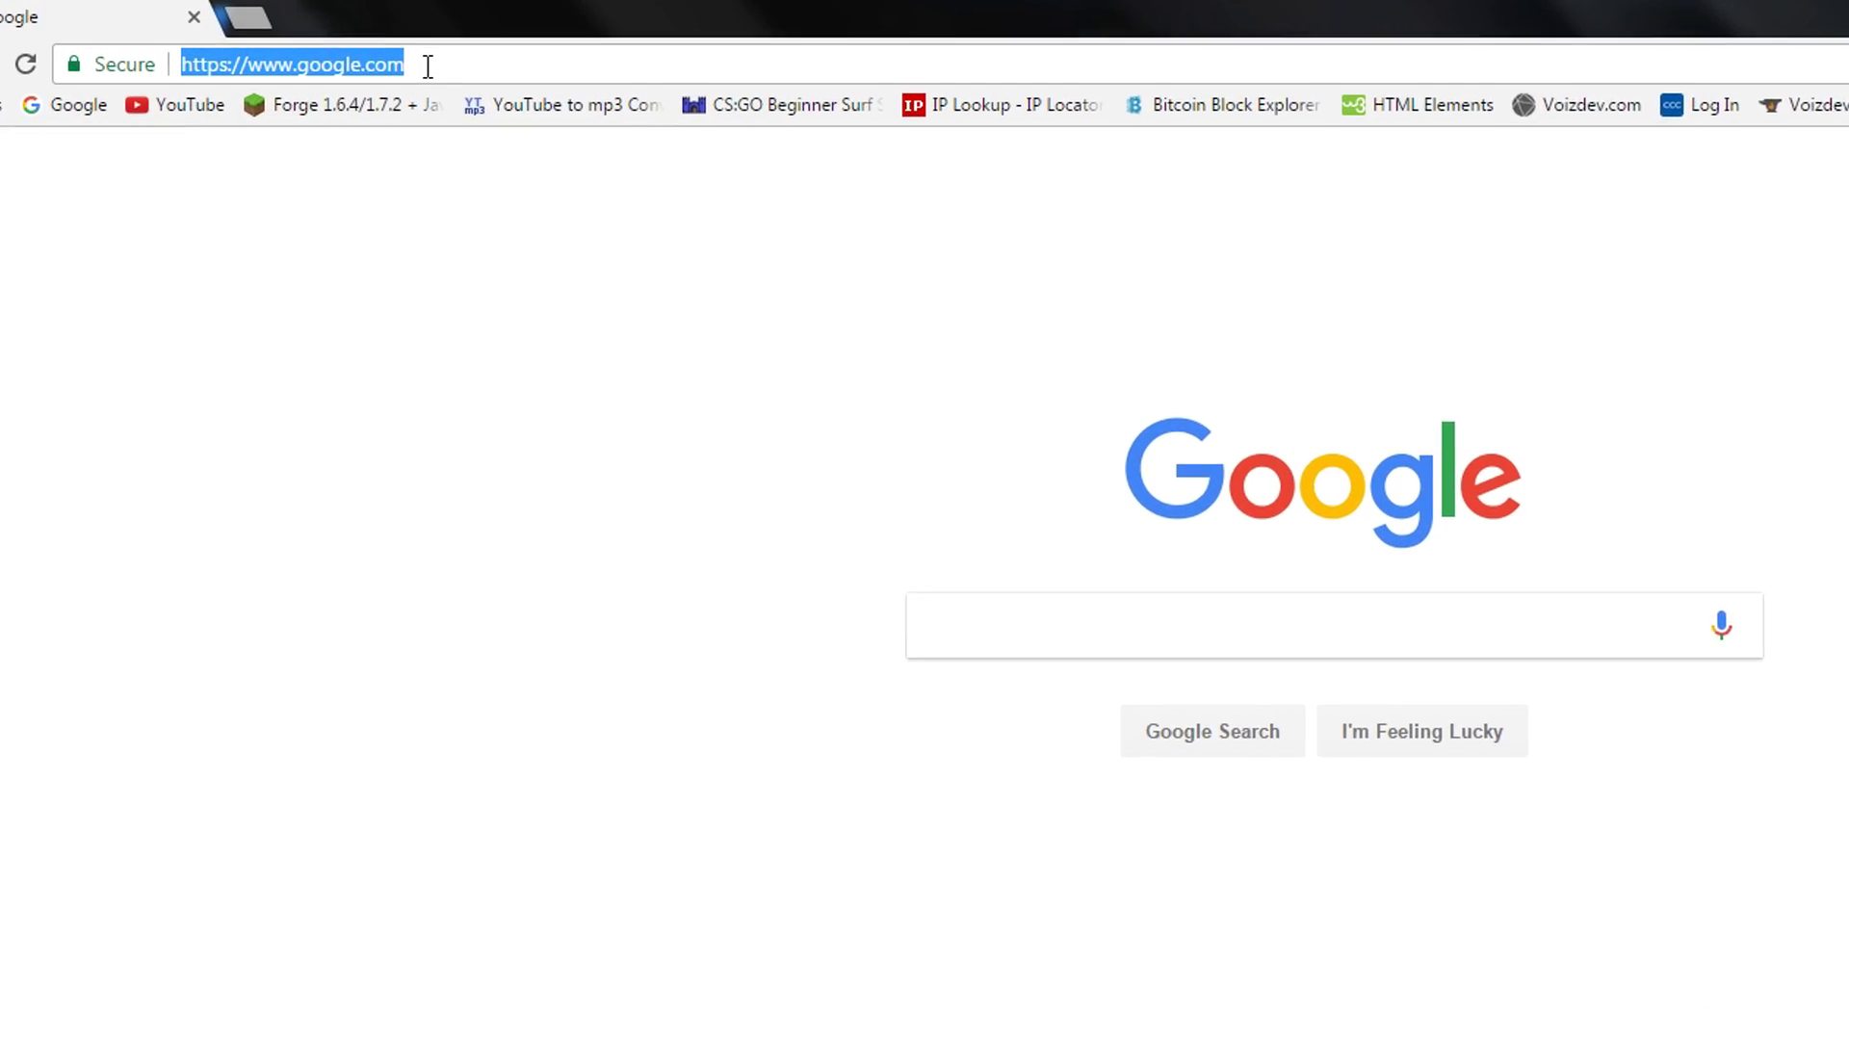
text(forge)
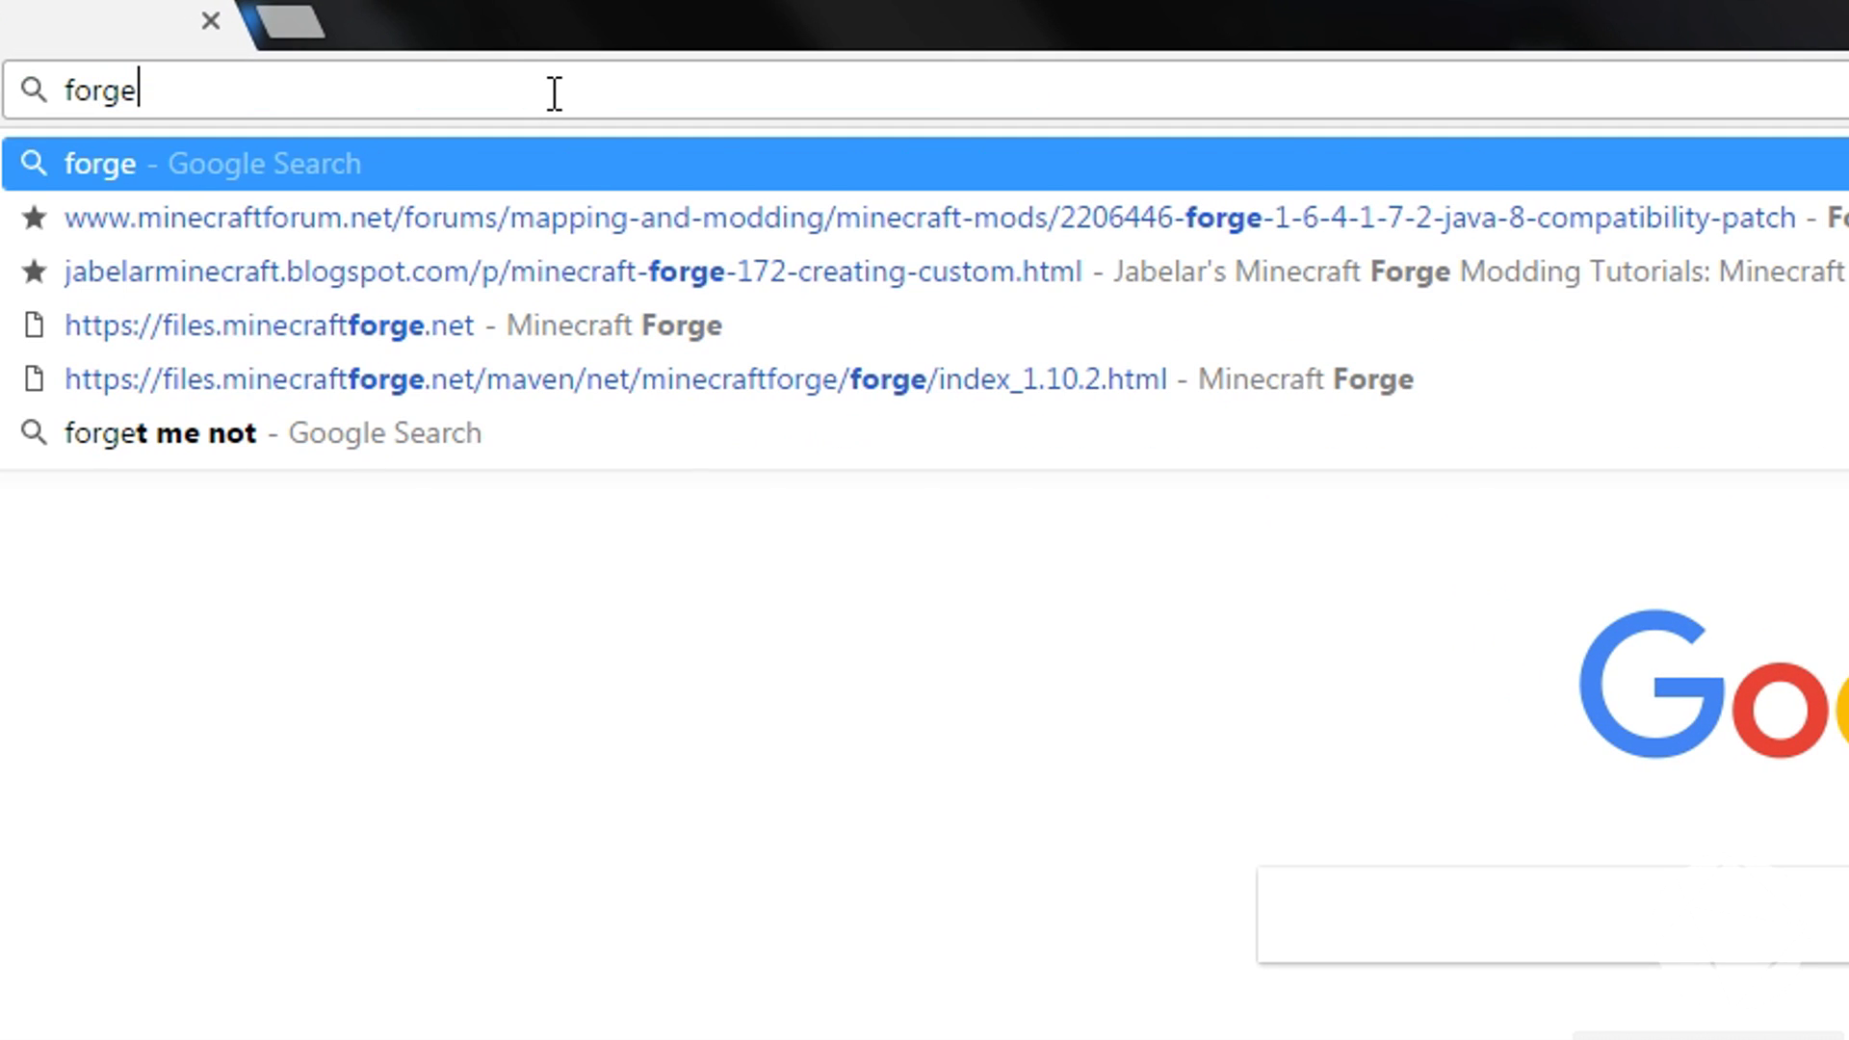
key(Return)
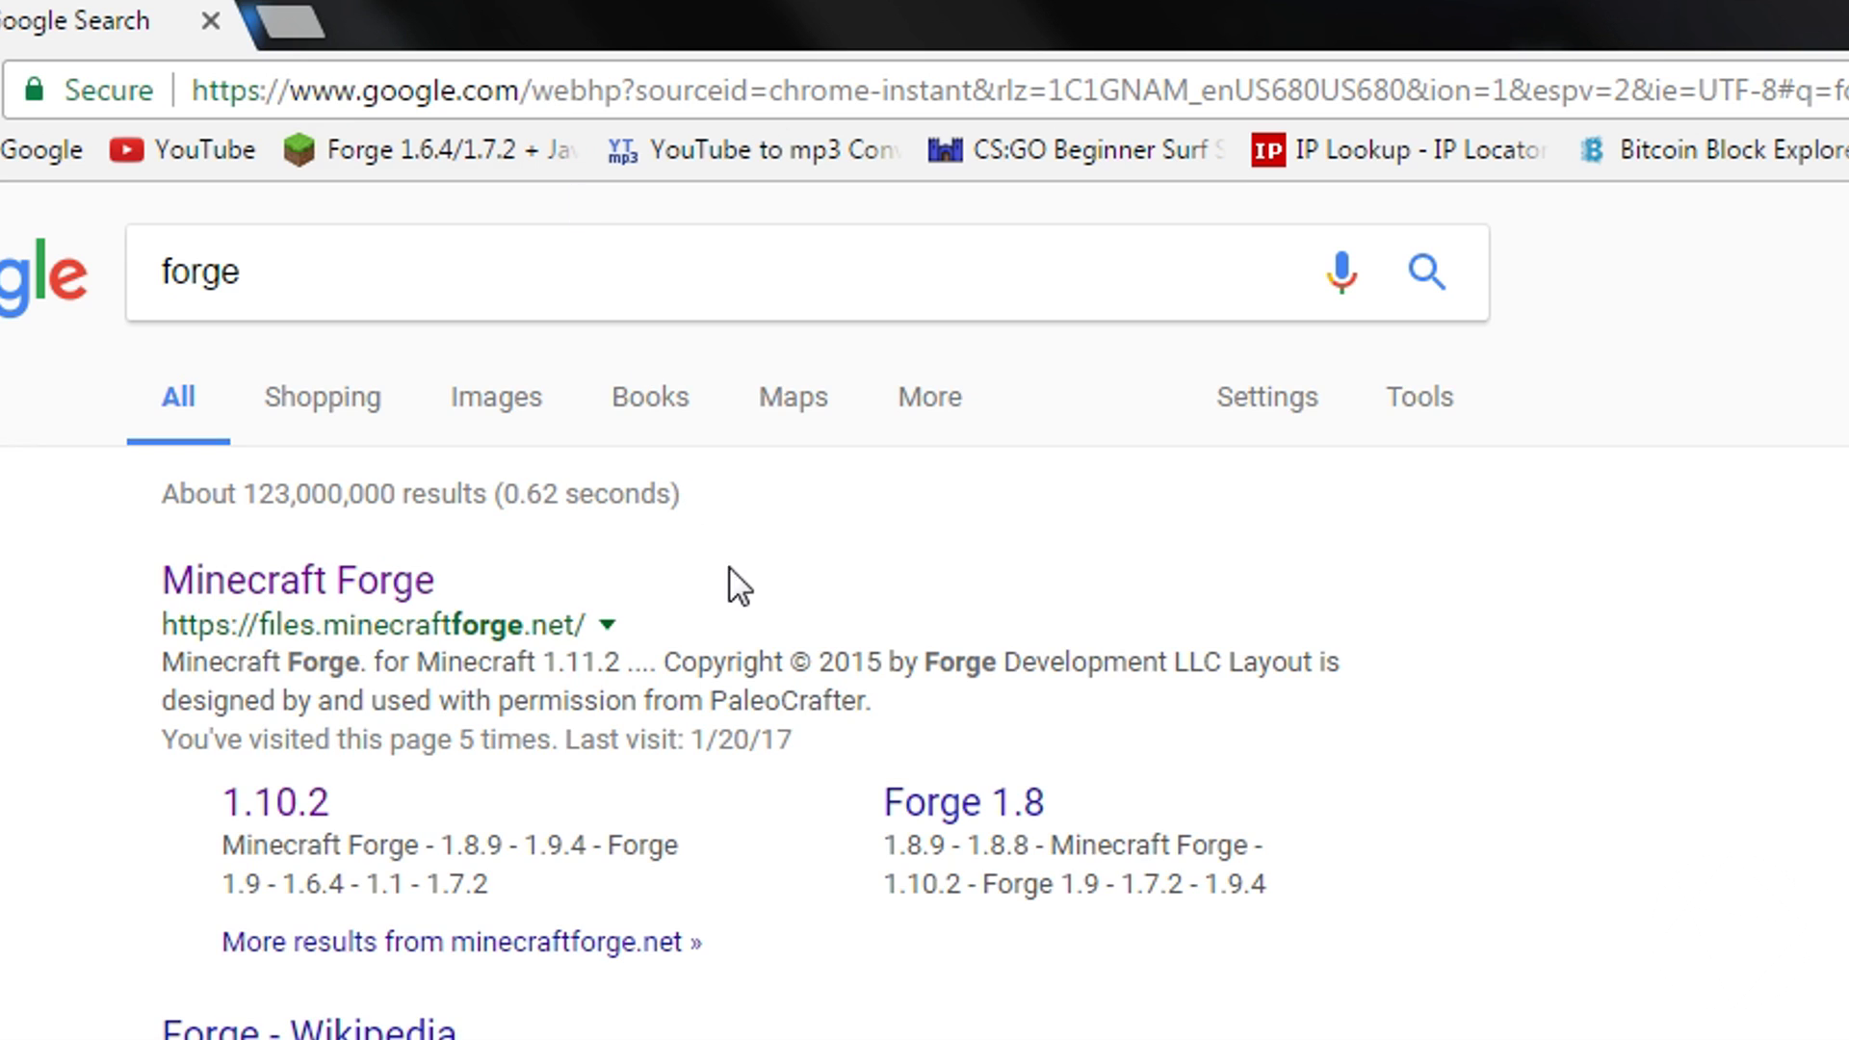
click(336, 592)
scroll(980, 591, down, 1)
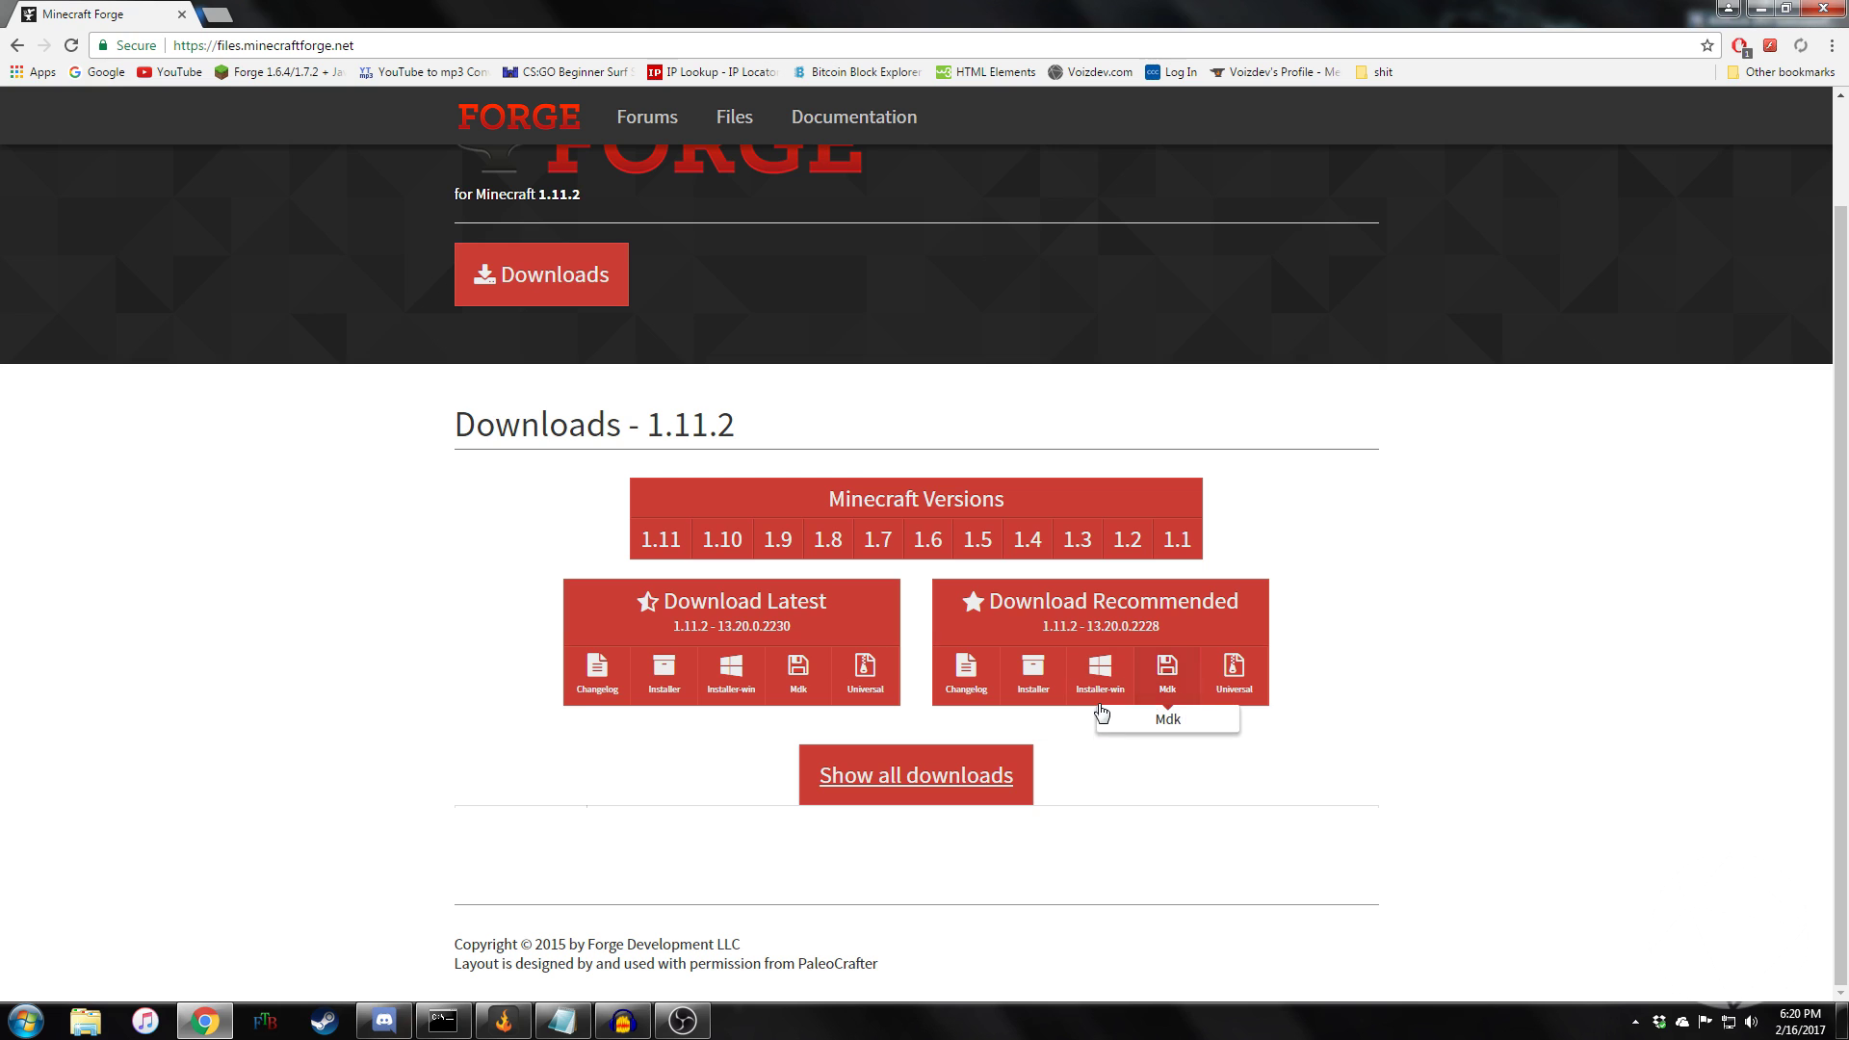
Step: Check the Forge installer and the ironchest mod file already saved on the desktop
click(1760, 9)
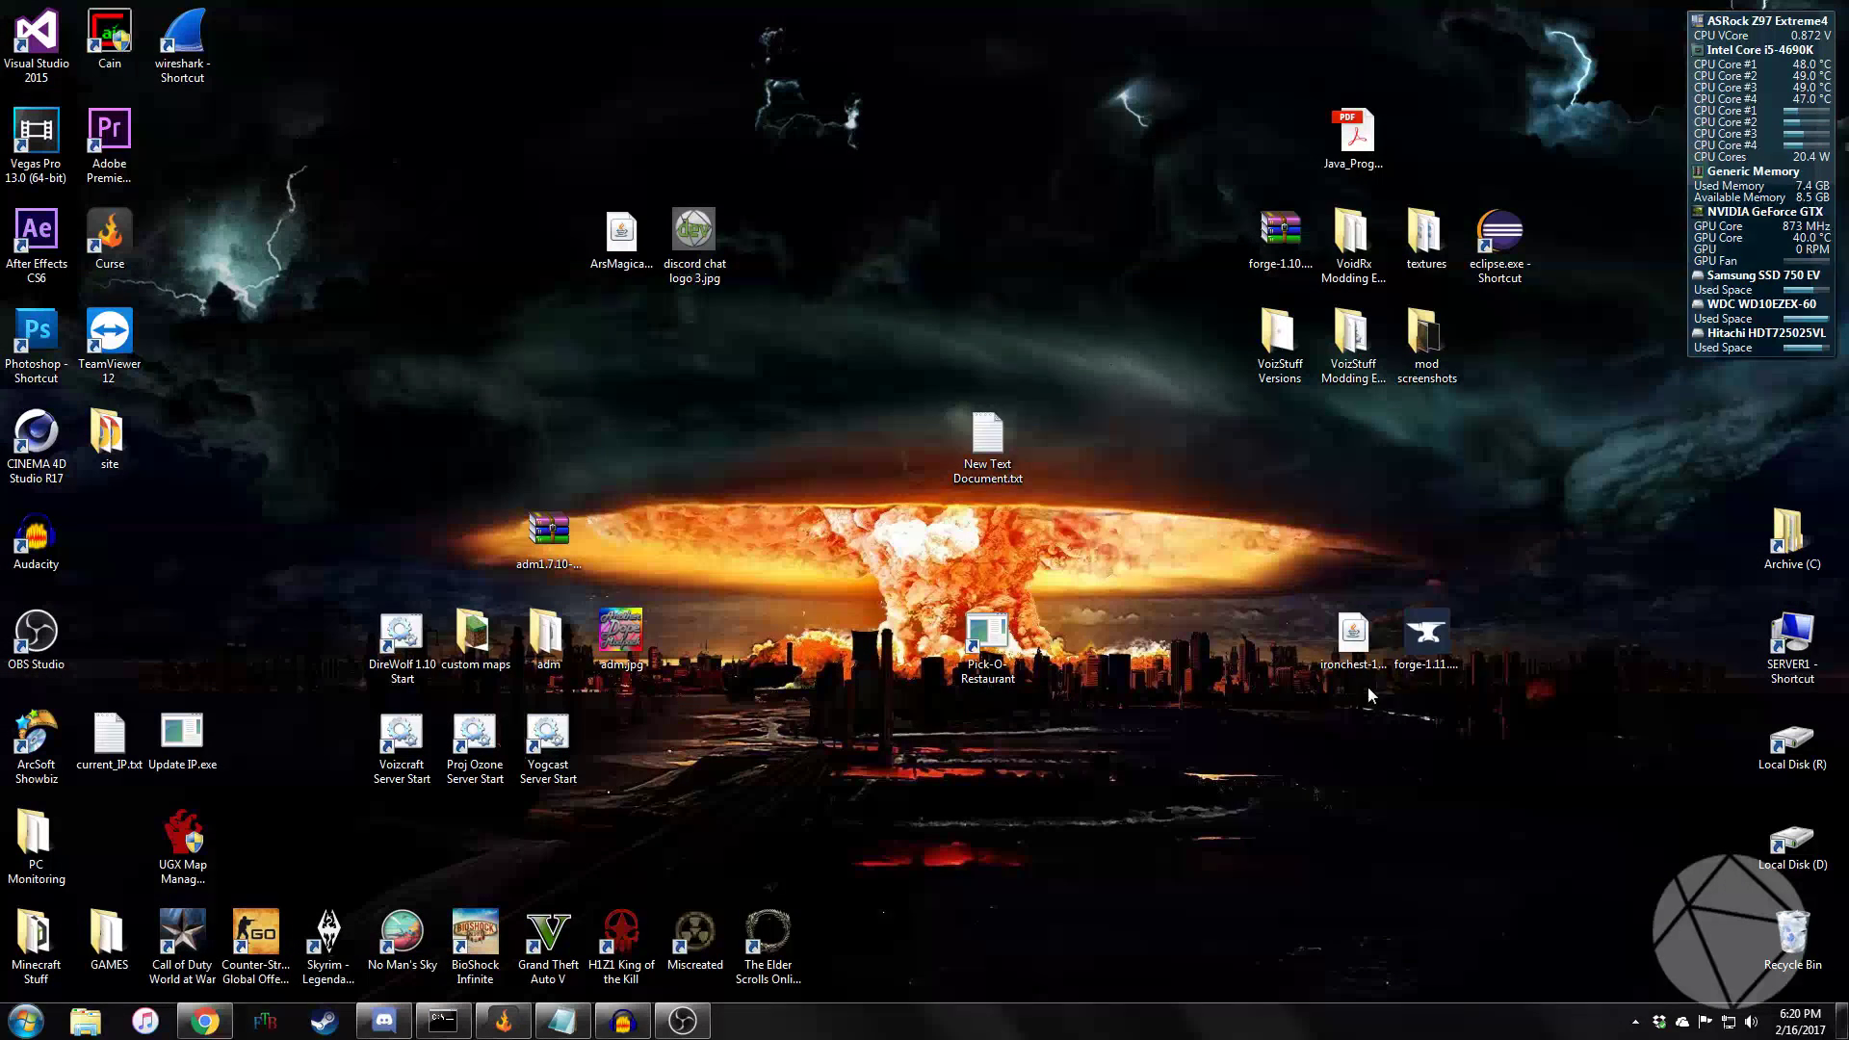
click(1433, 646)
click(1351, 654)
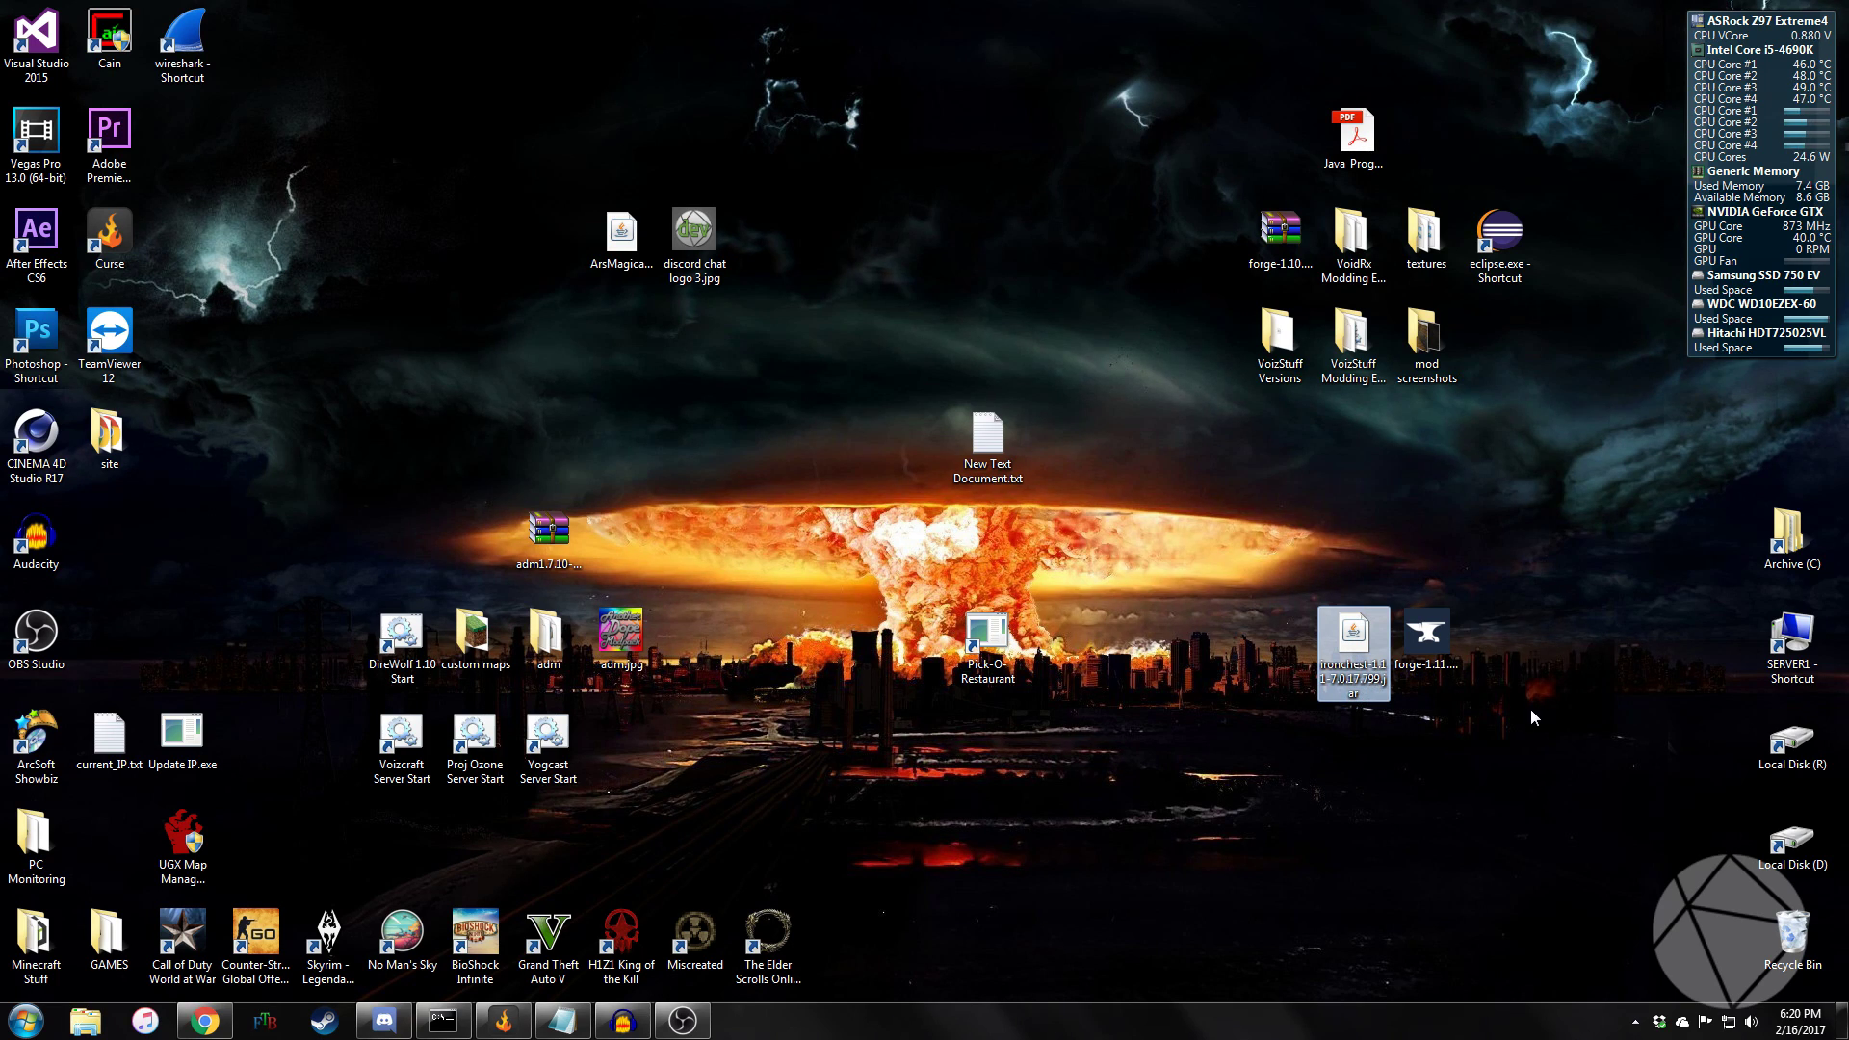
click(1539, 675)
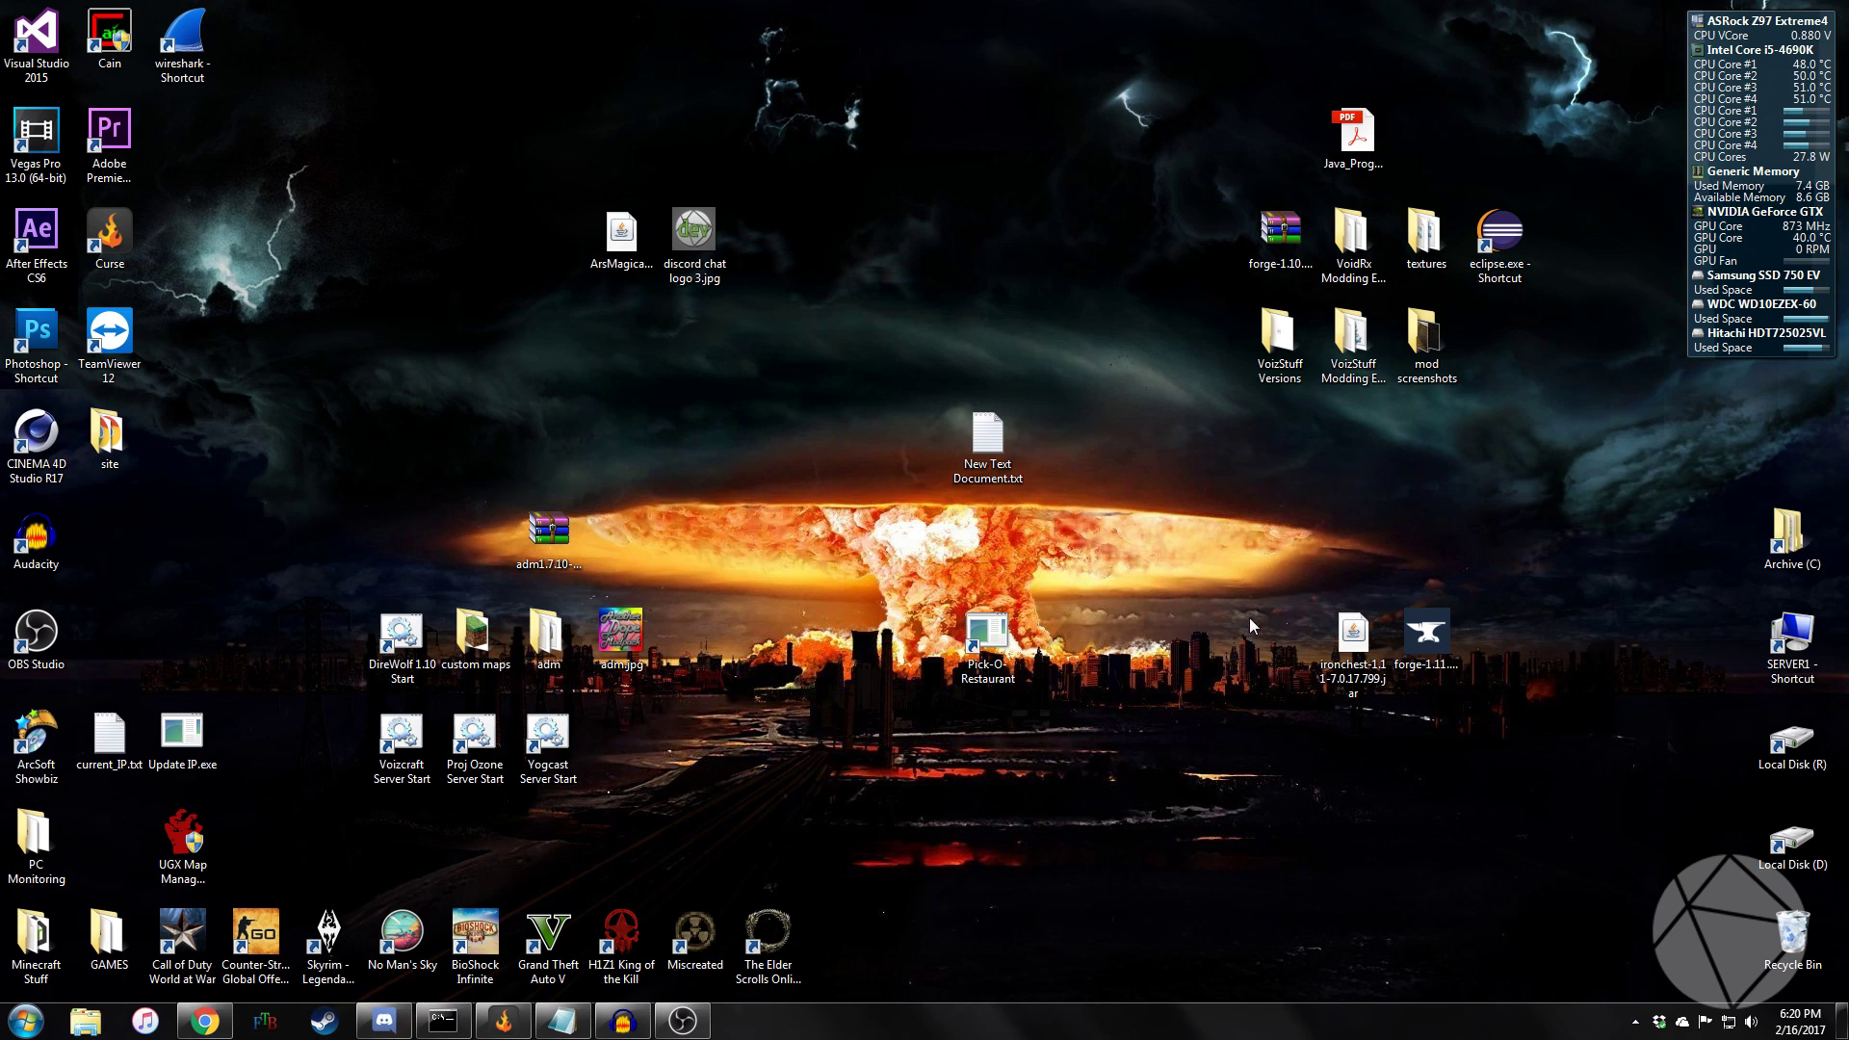
Step: Request the recommended Forge 1.11.2 Windows installer from the website and return to the installer file on the desktop
click(210, 1030)
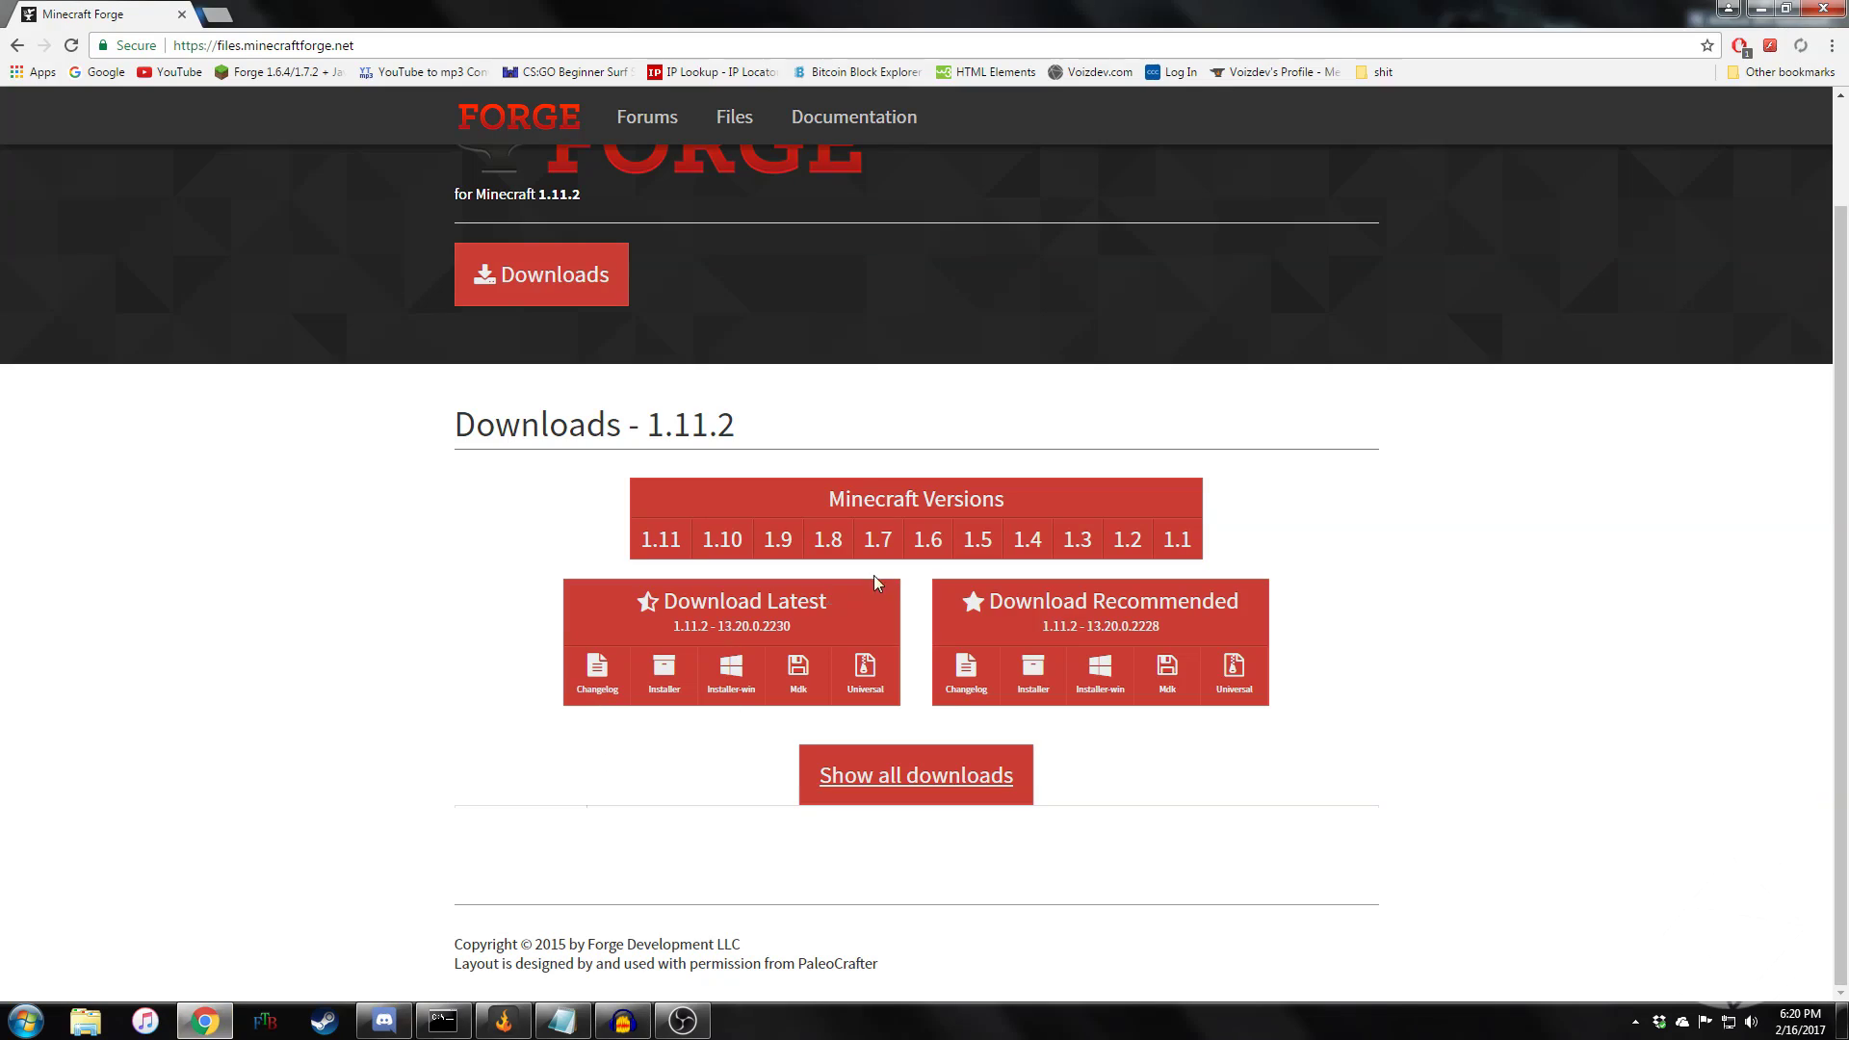
click(1098, 679)
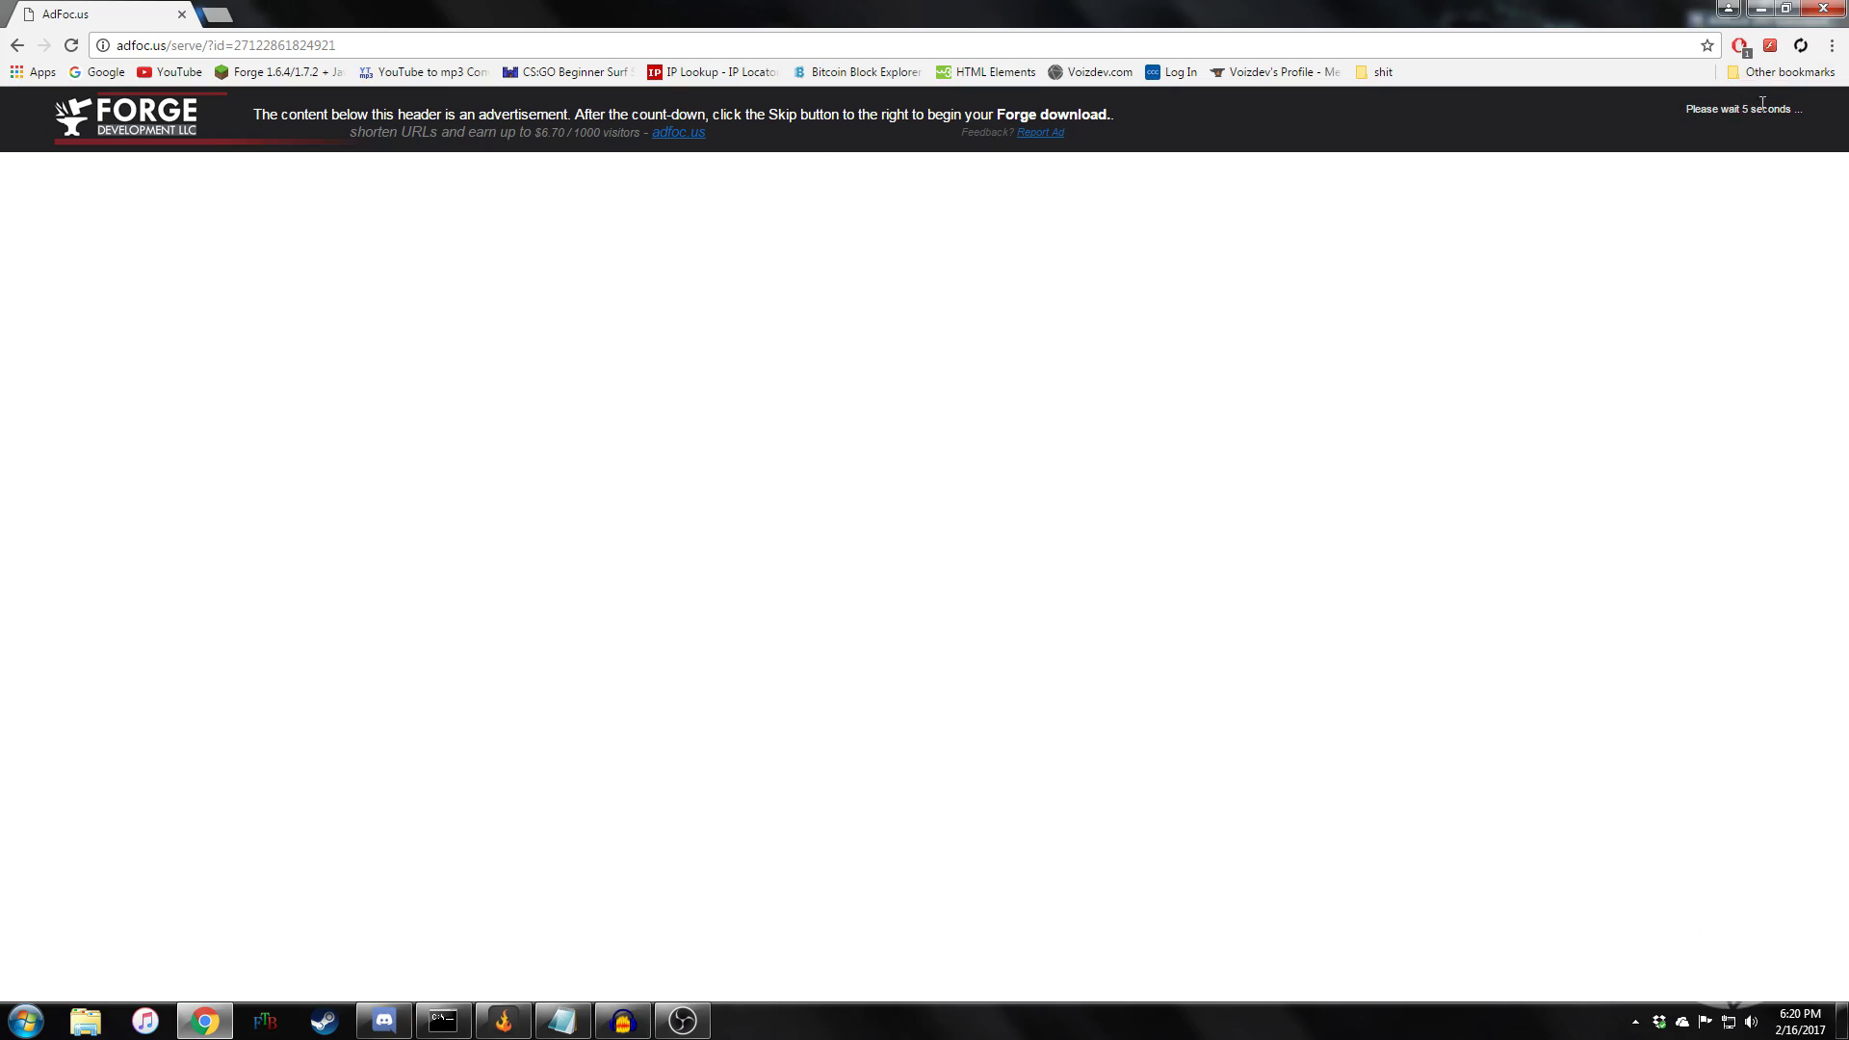
click(1760, 8)
click(1440, 637)
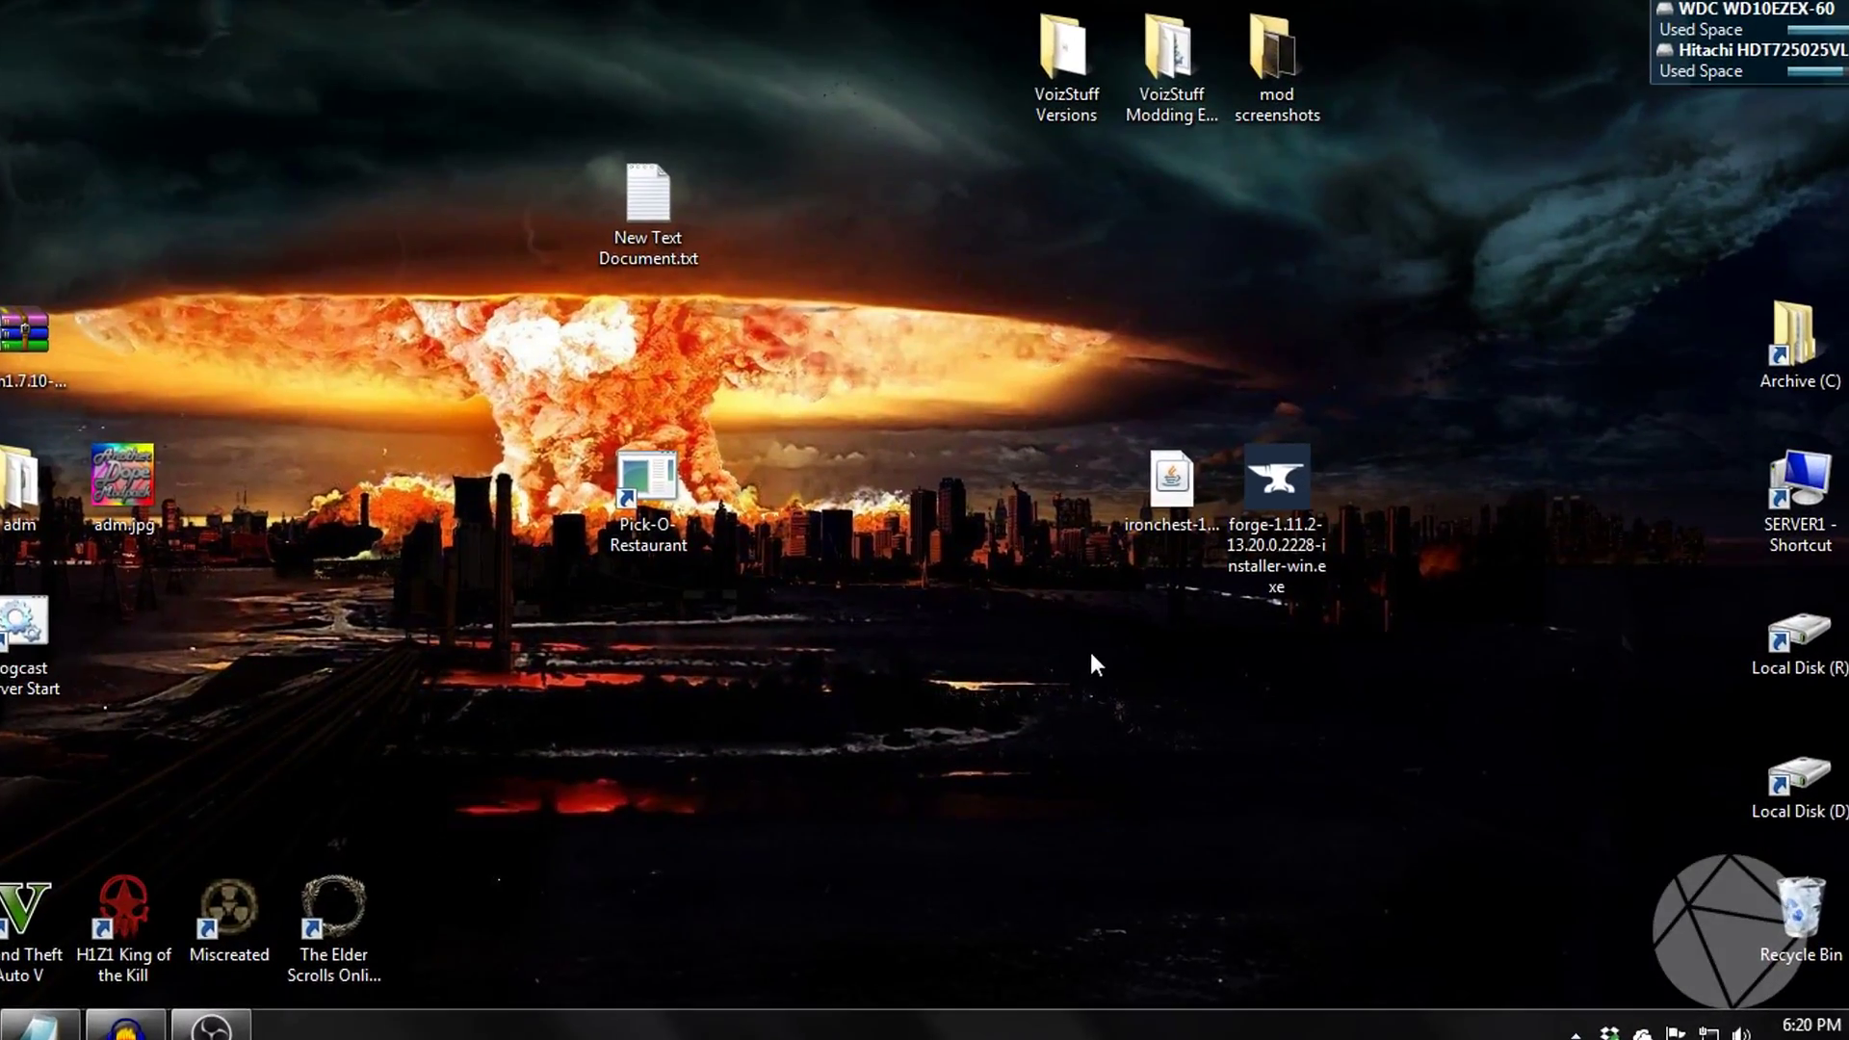
Step: Create a new folder named "server dir" on the desktop
right_click(1296, 755)
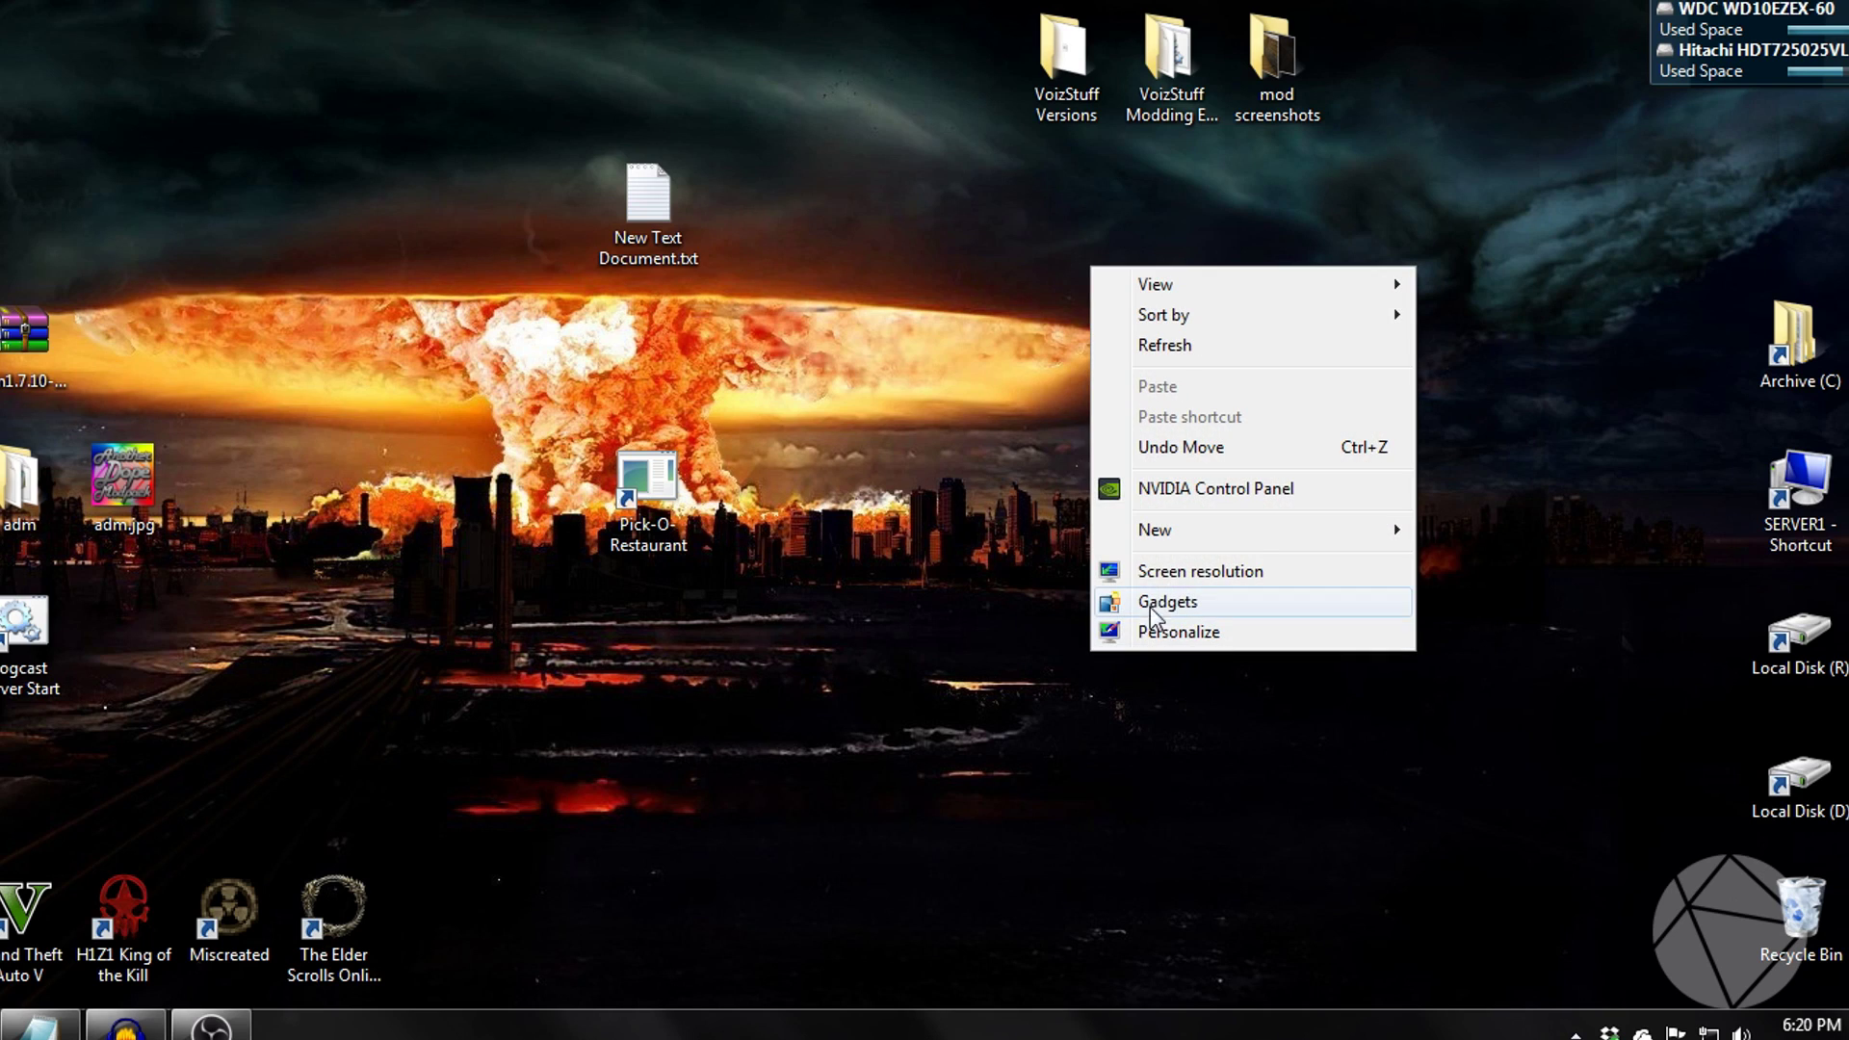
mouse_move(1179, 528)
click(1445, 526)
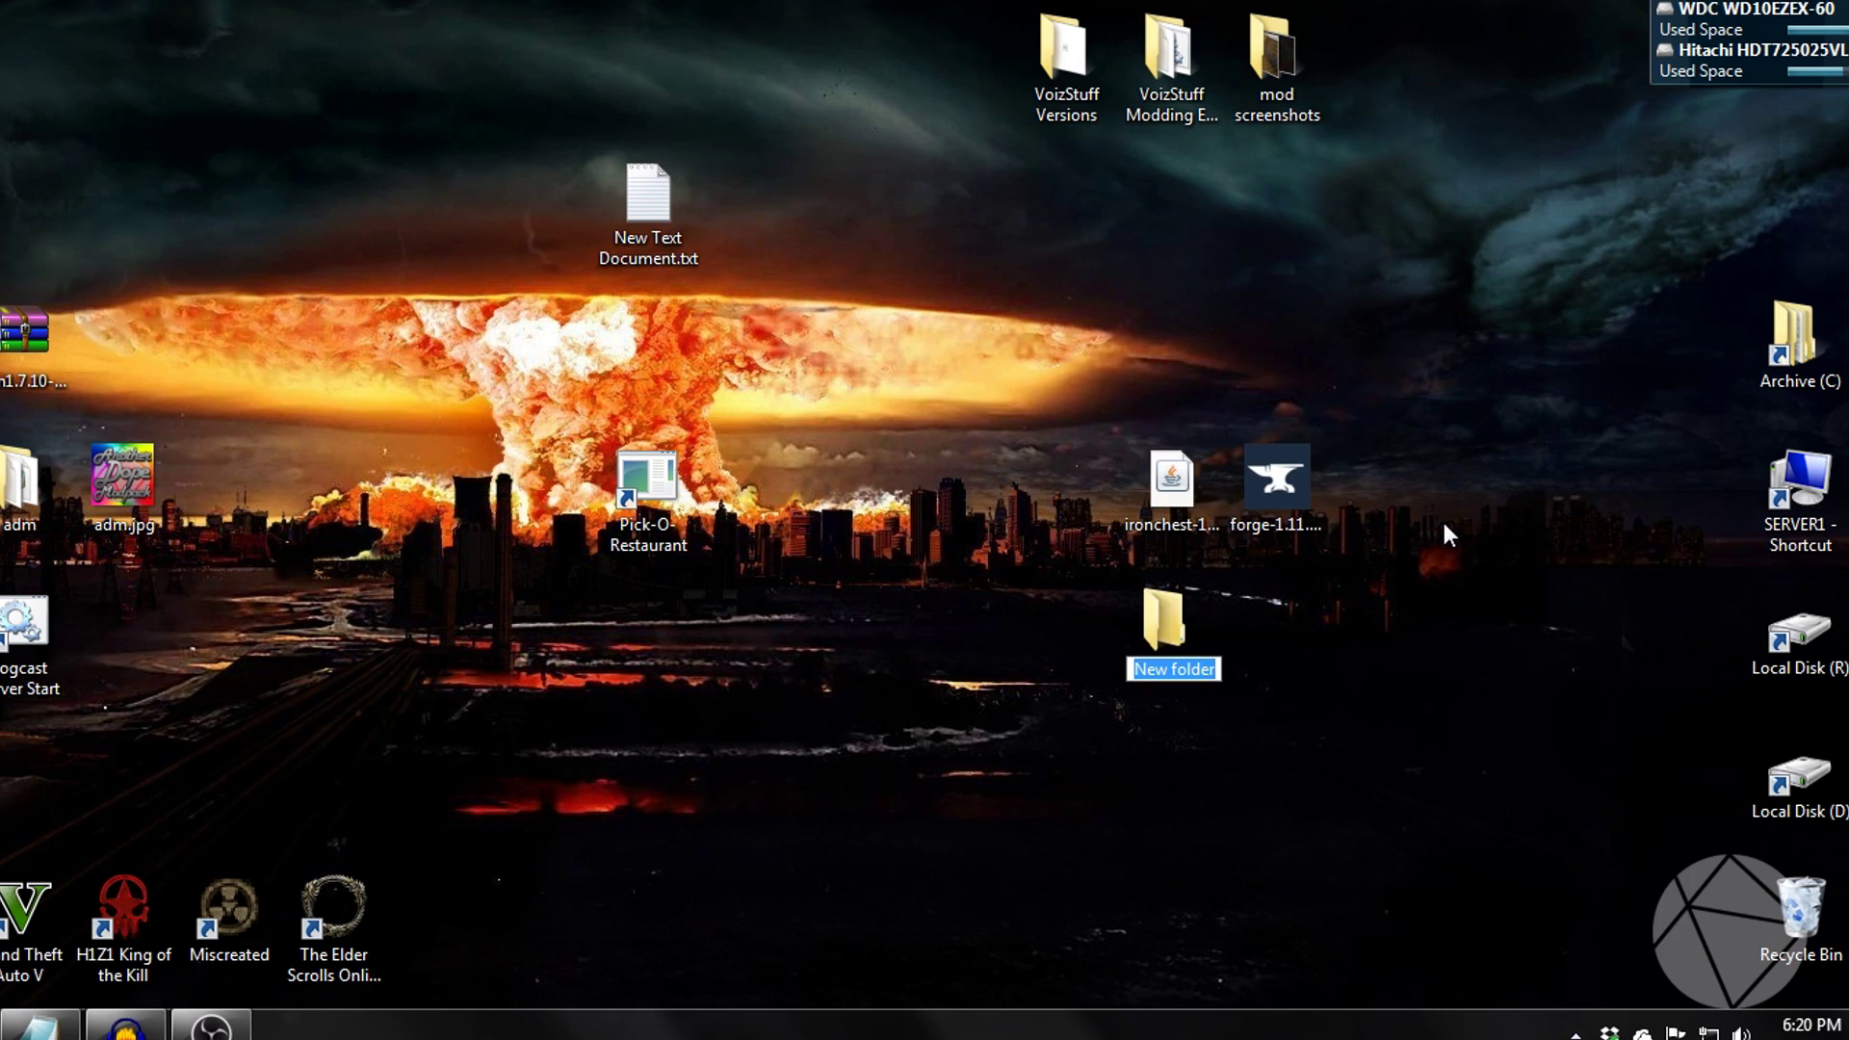
text(server dir)
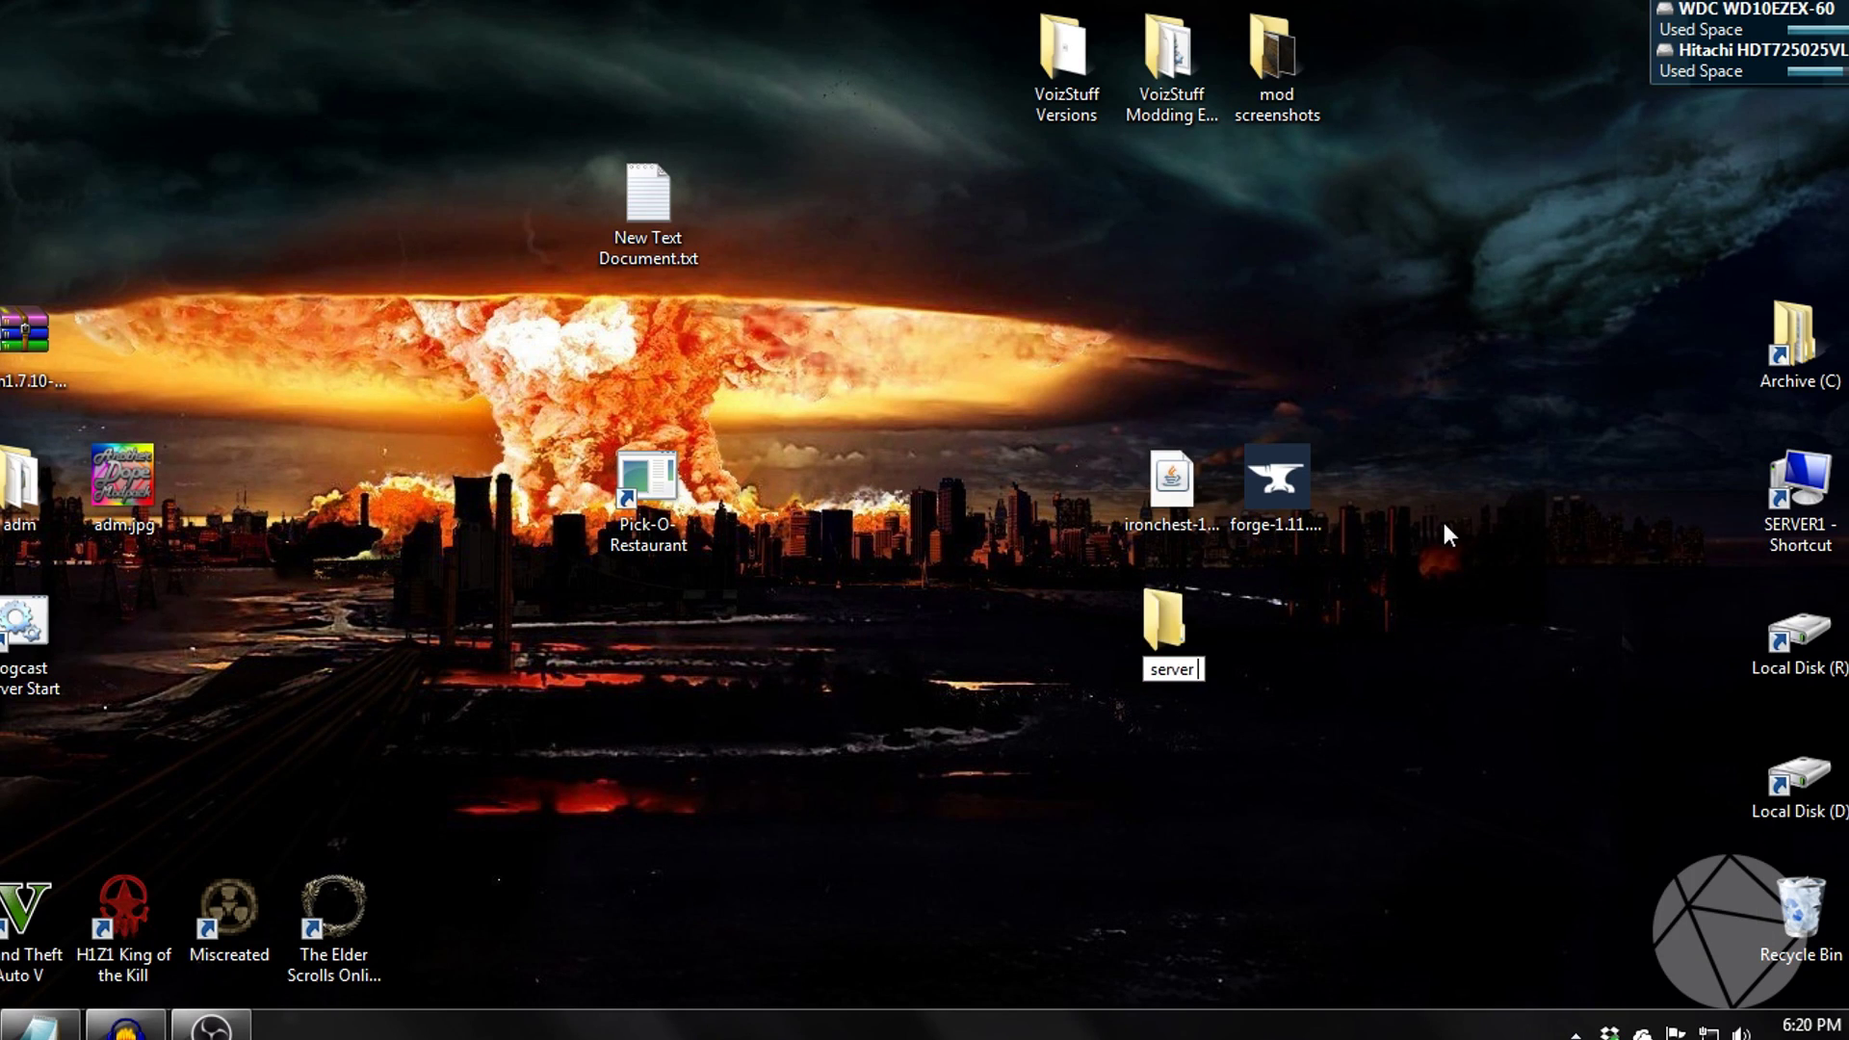
key(Return)
Step: Move the Forge installer into the server dir folder and run it from there, accepting the security warning
drag(1277, 479, 1186, 636)
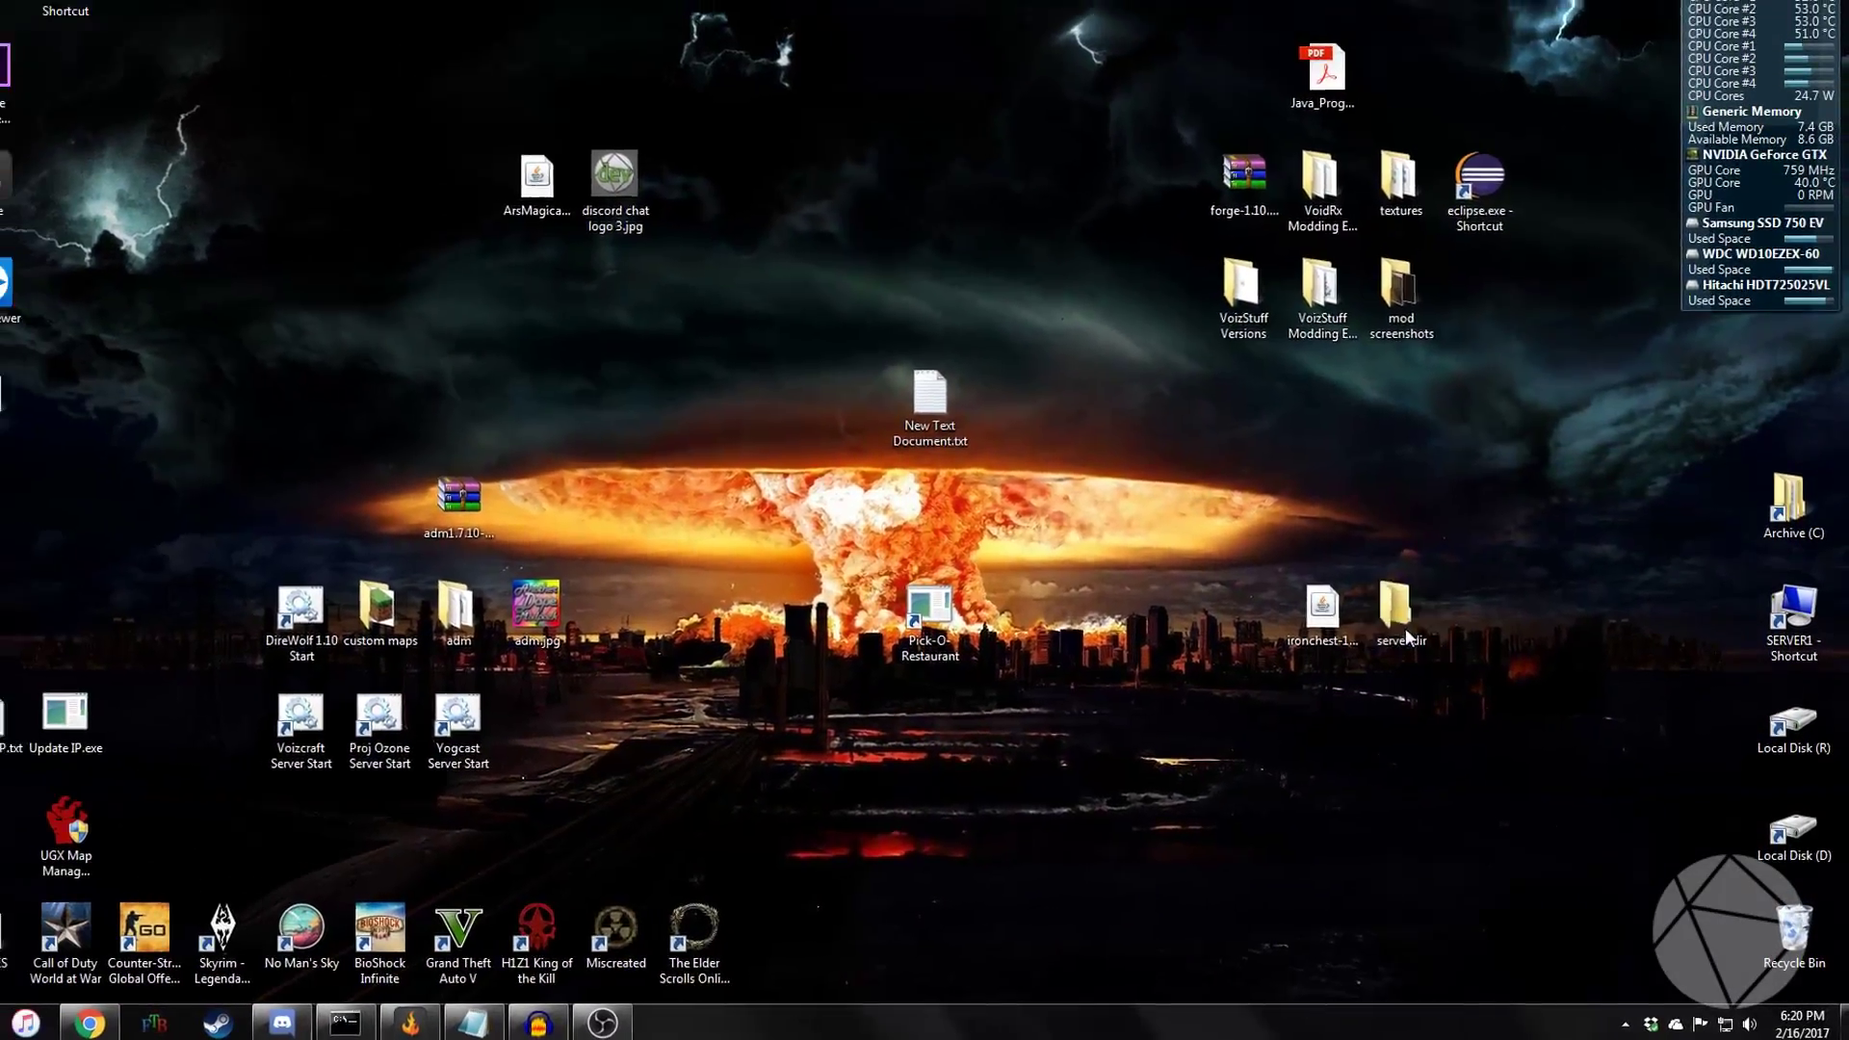
double_click(1208, 652)
double_click(533, 157)
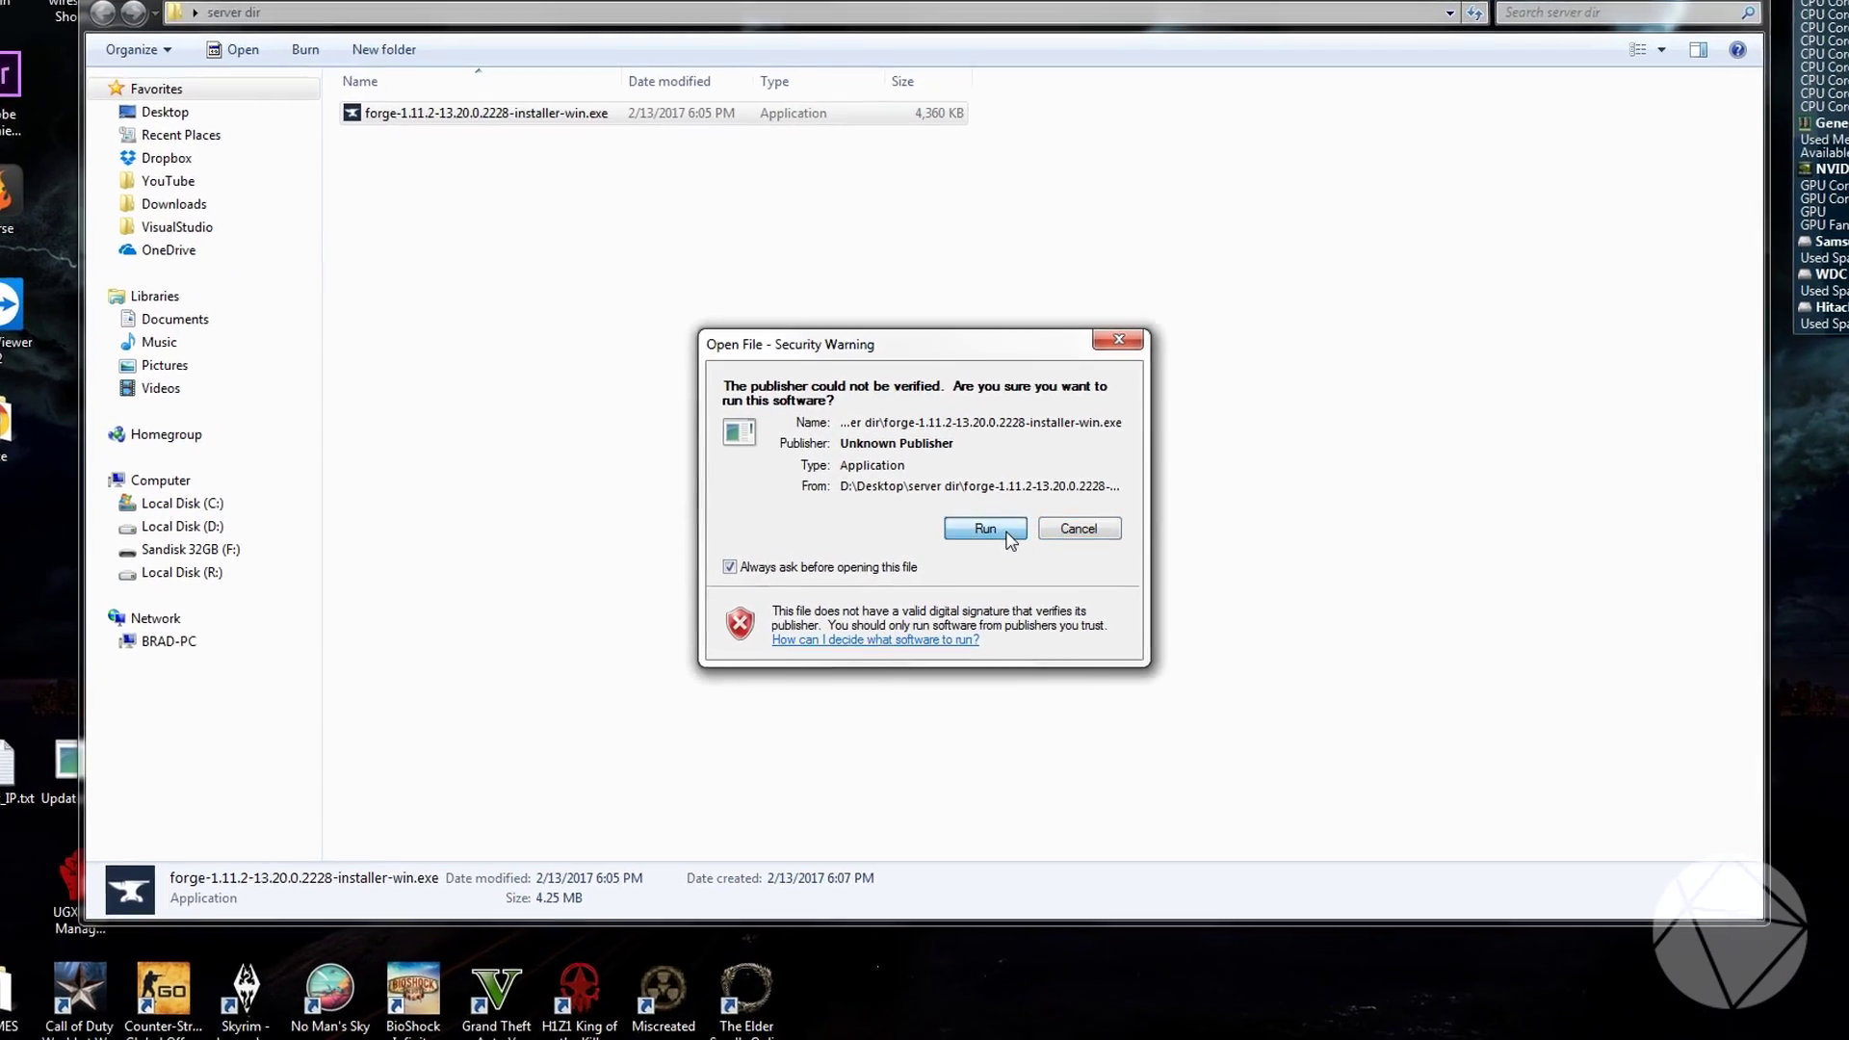
click(976, 526)
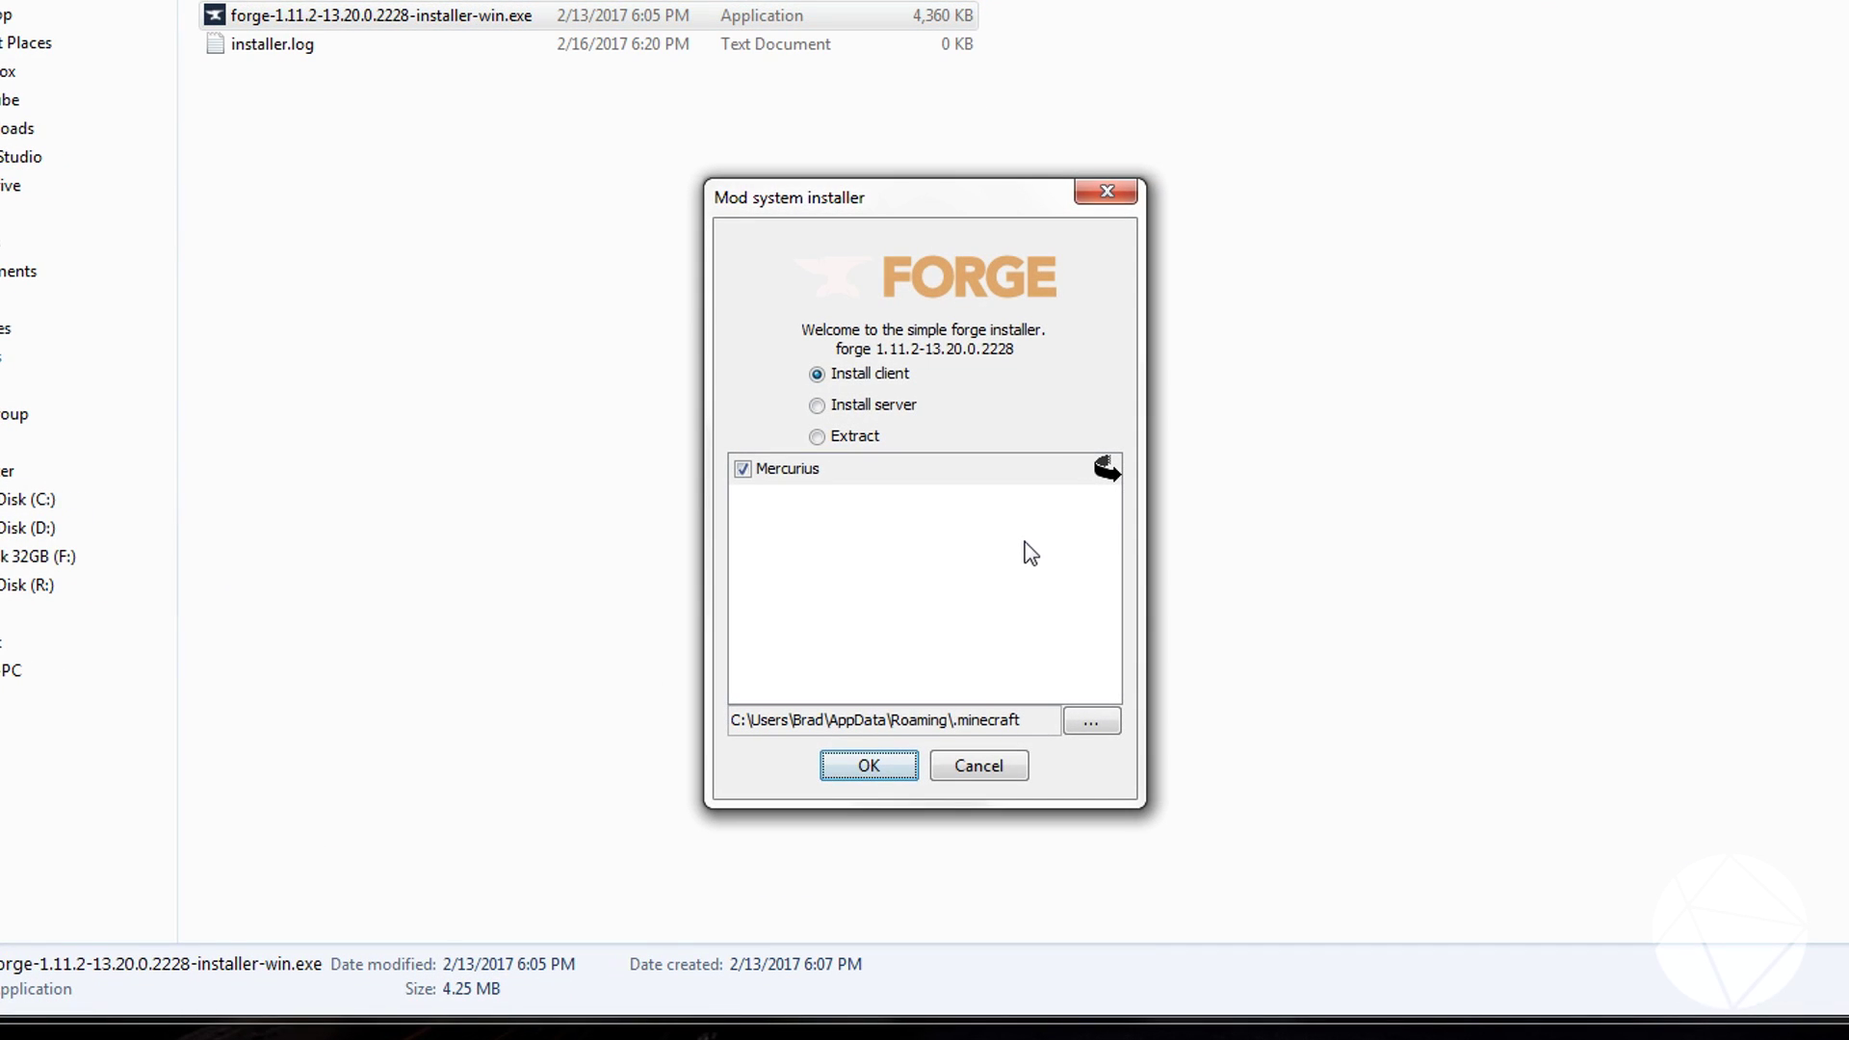
Step: Install the Forge server into D:\Desktop\server dir and close the completion message
click(838, 405)
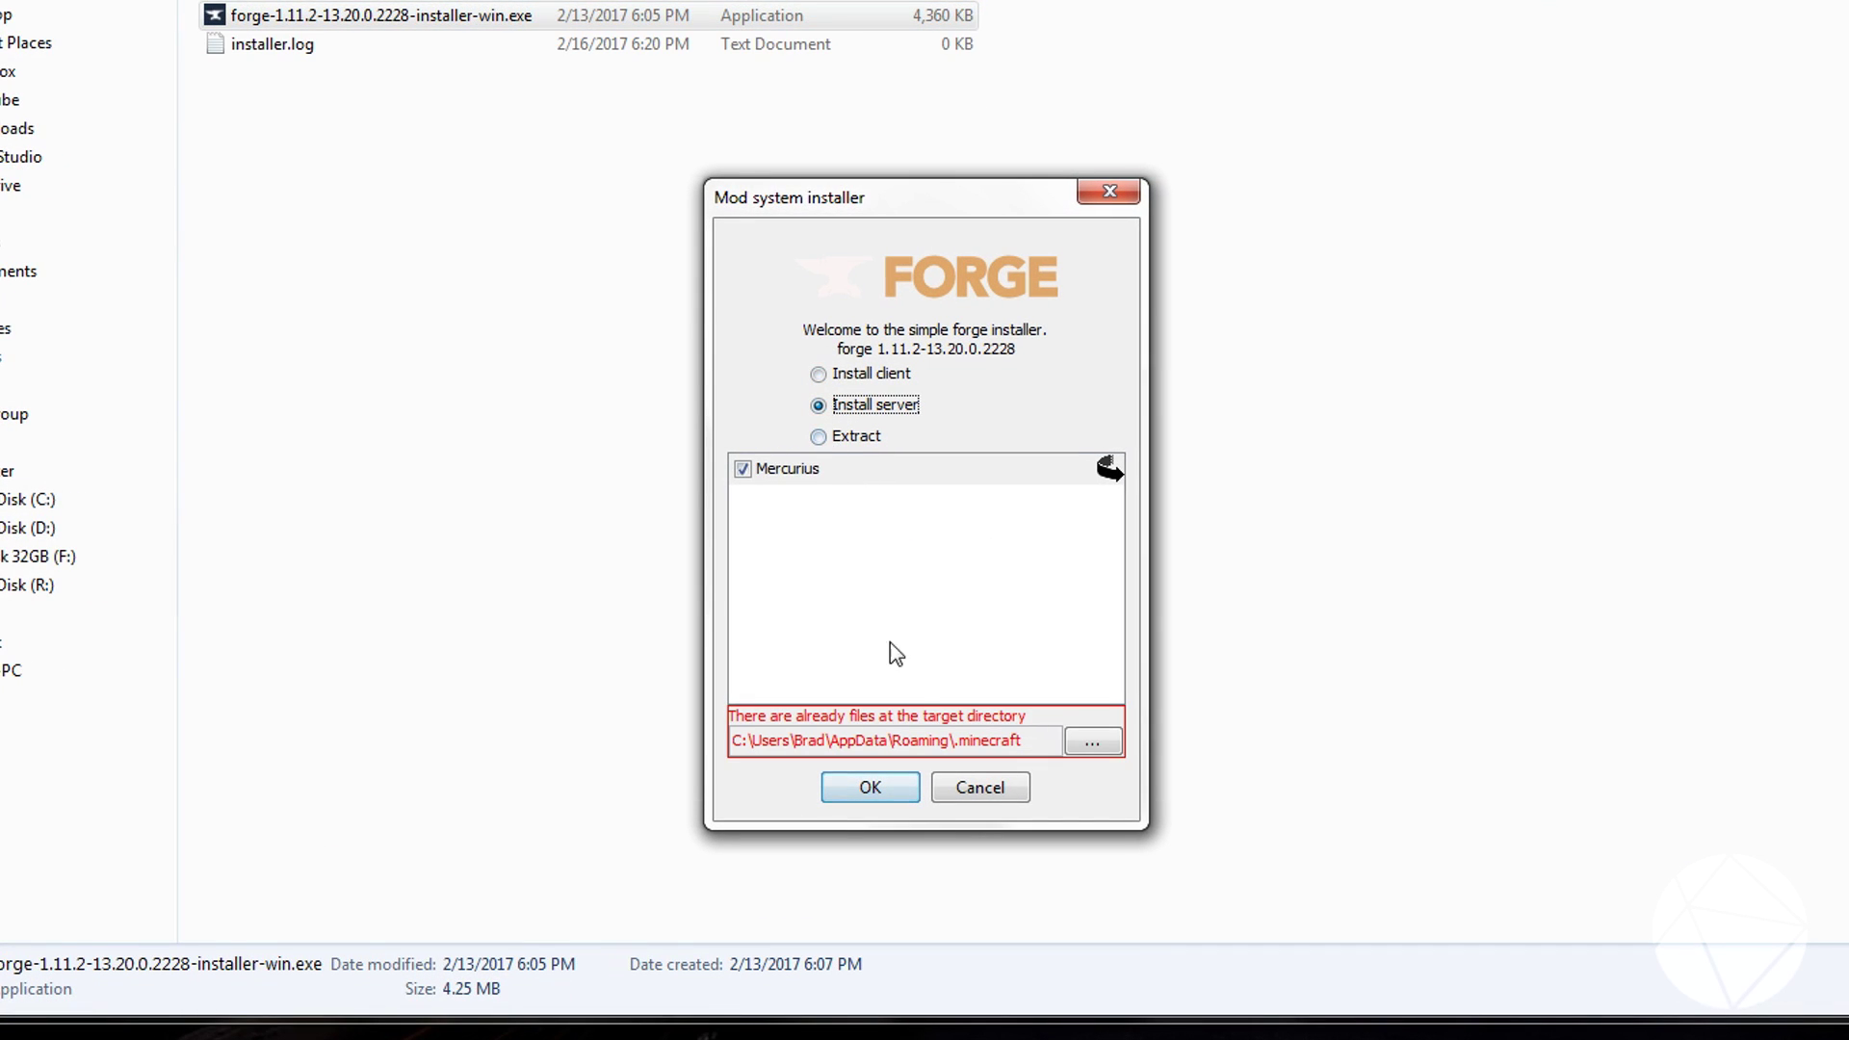
click(1082, 742)
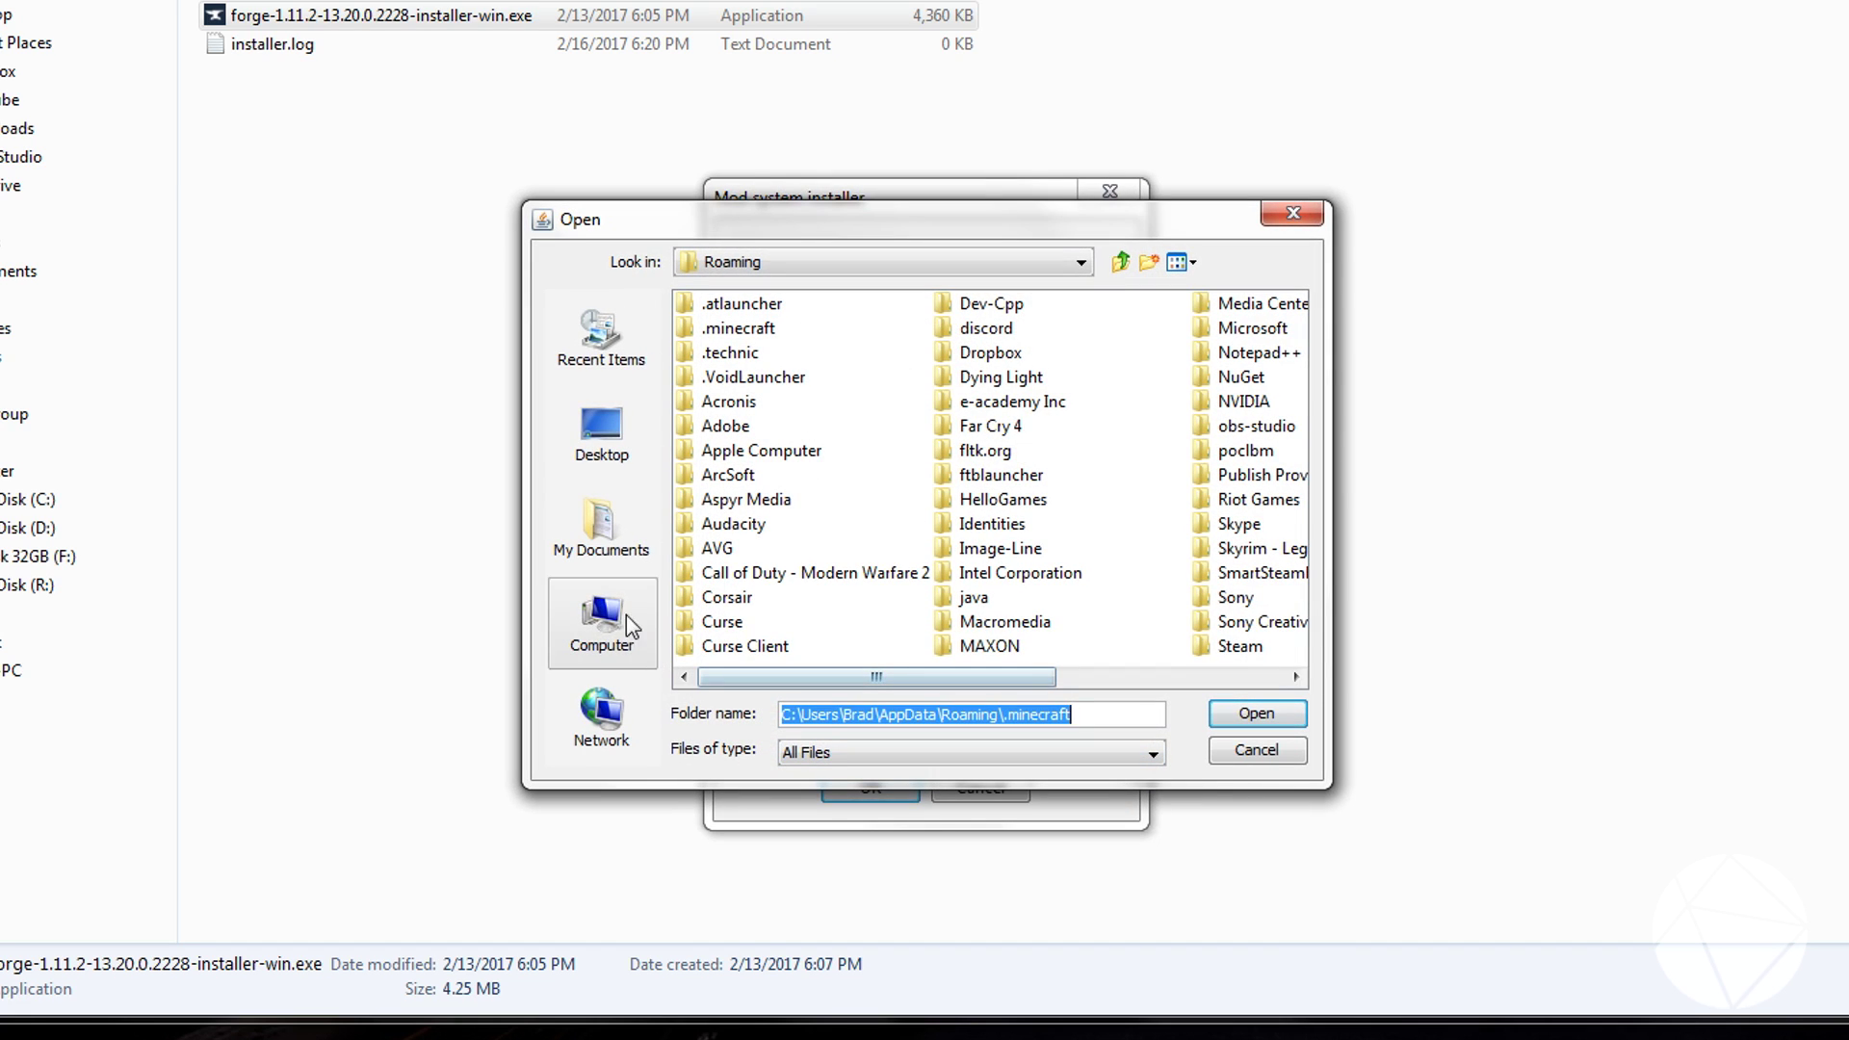
click(616, 448)
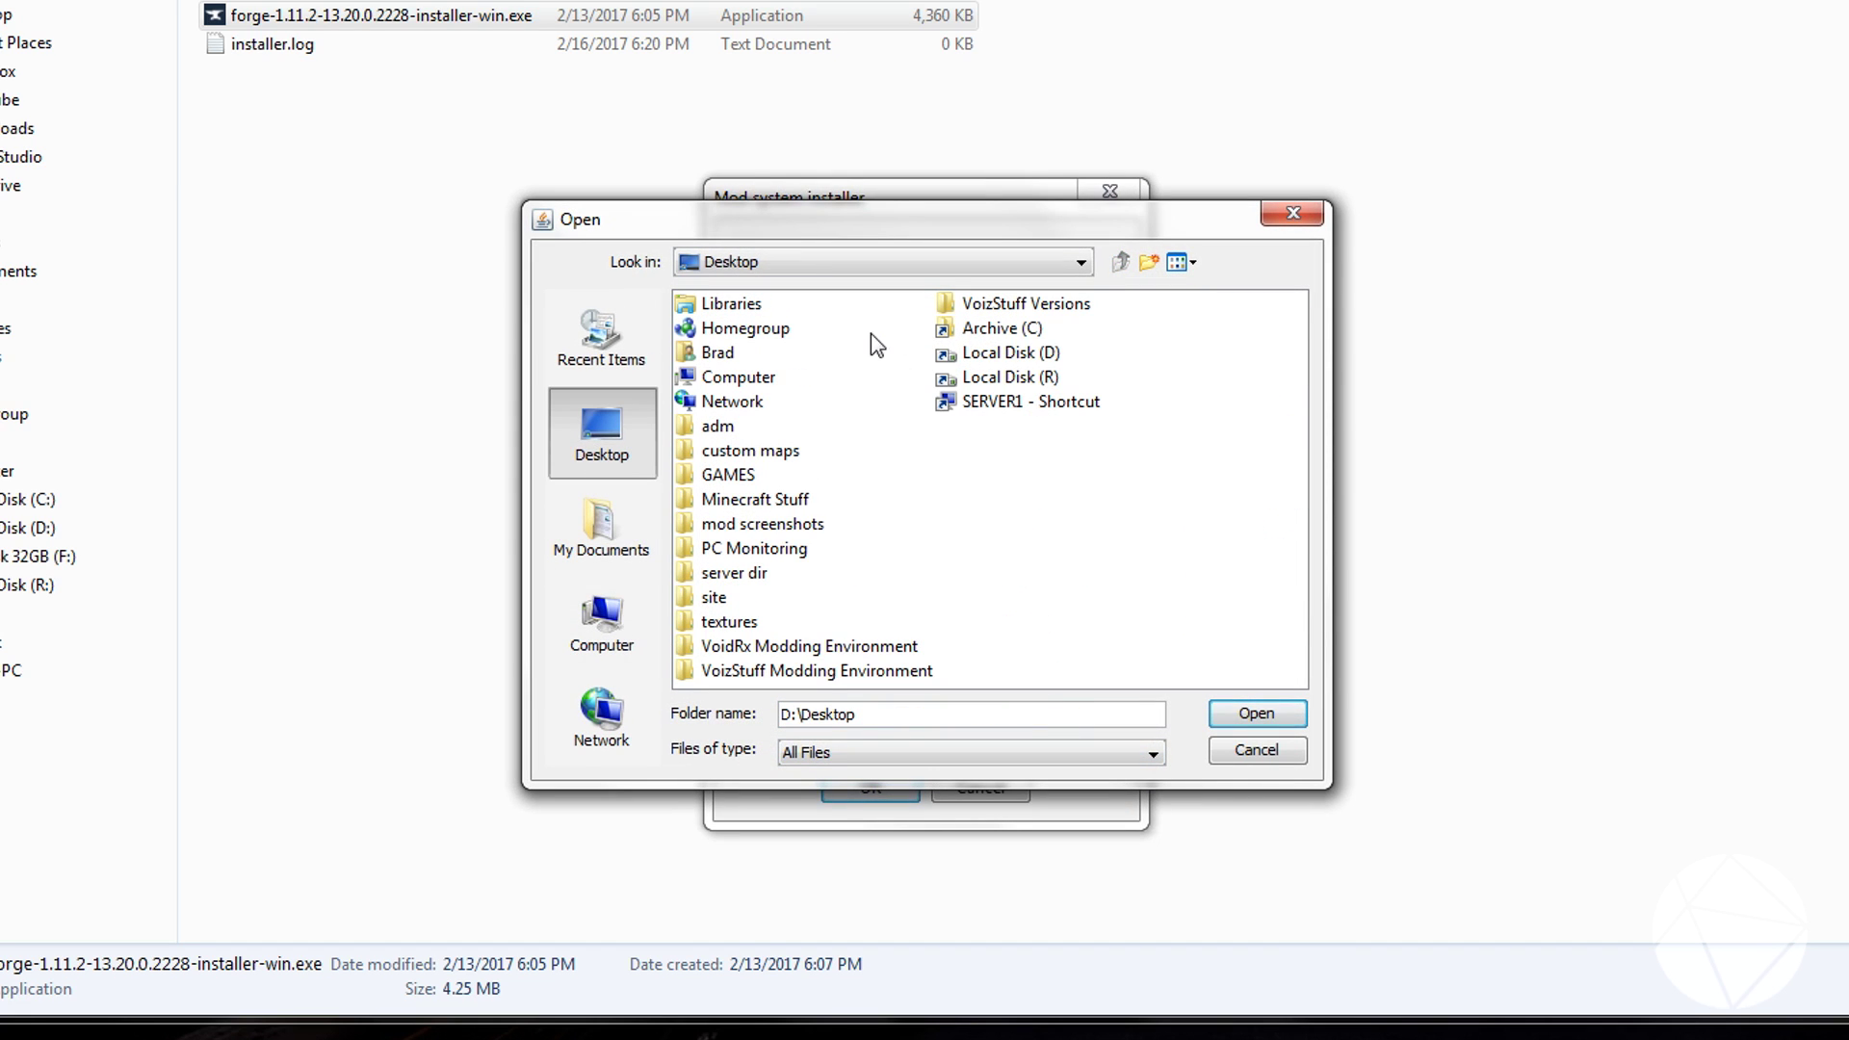
click(734, 573)
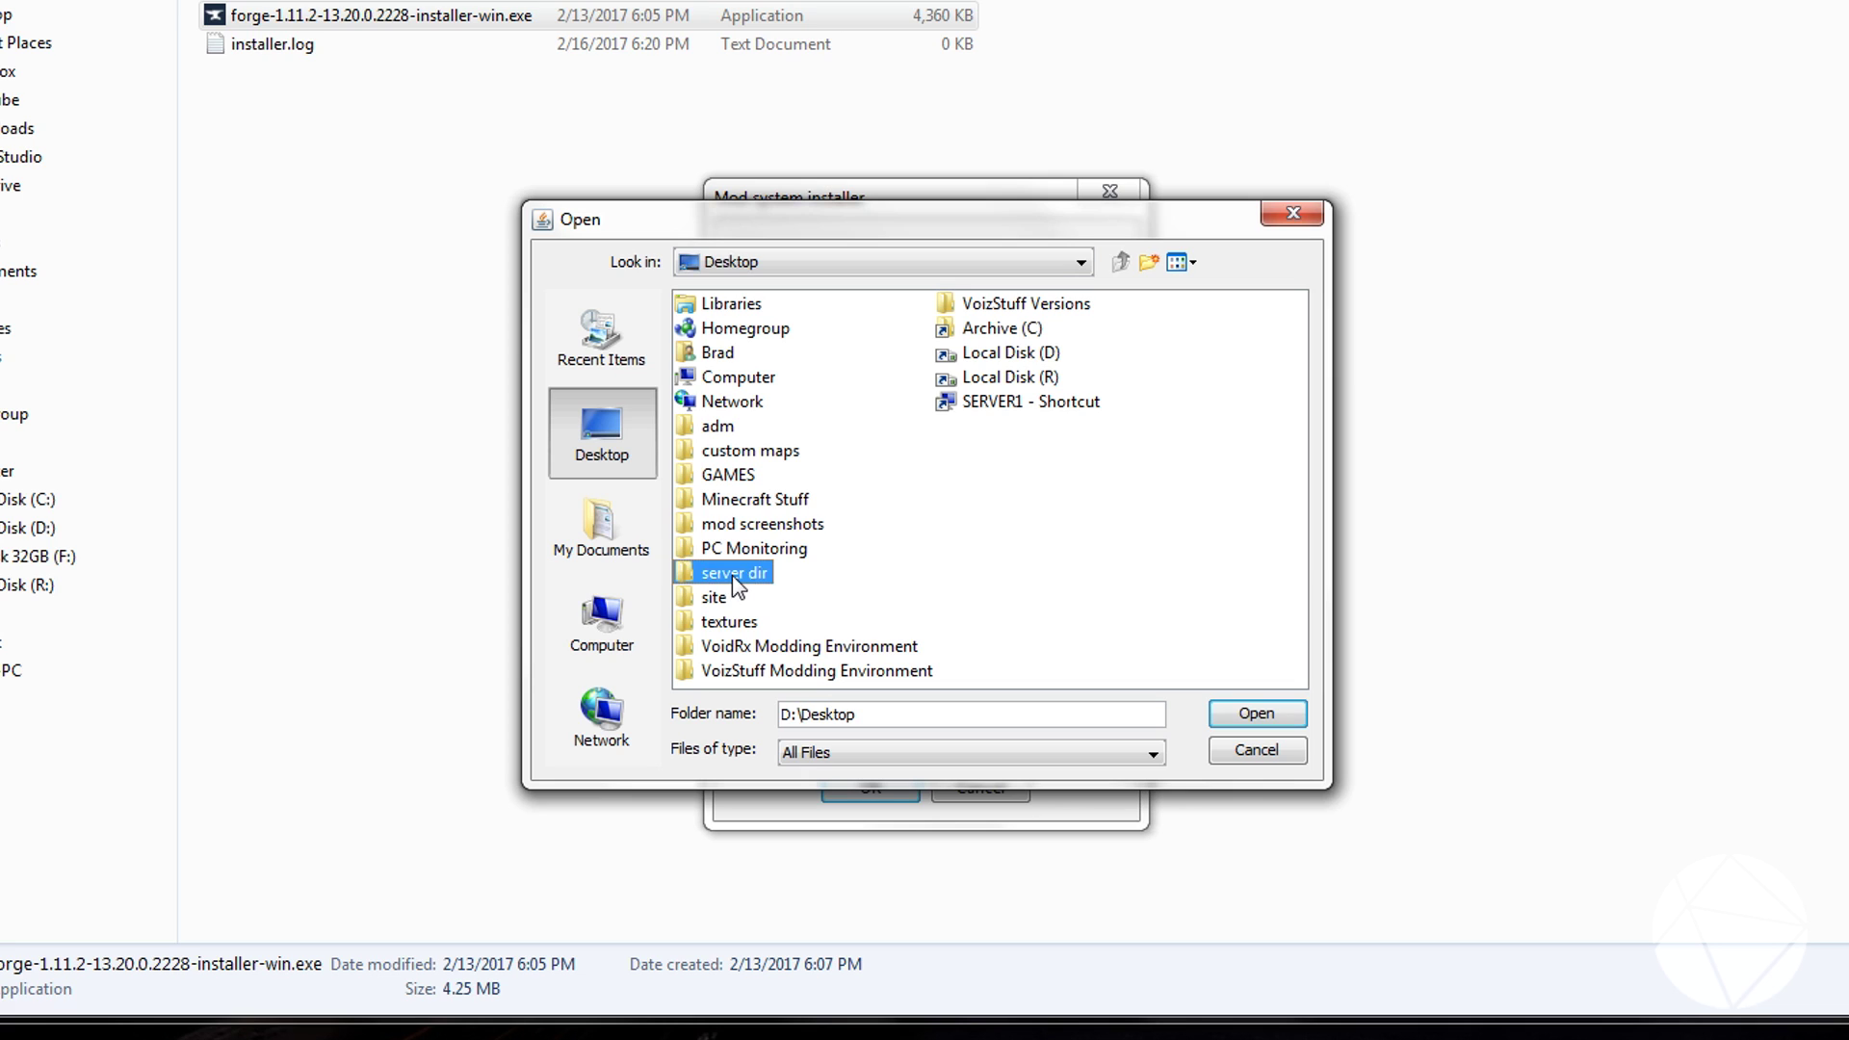
click(1238, 713)
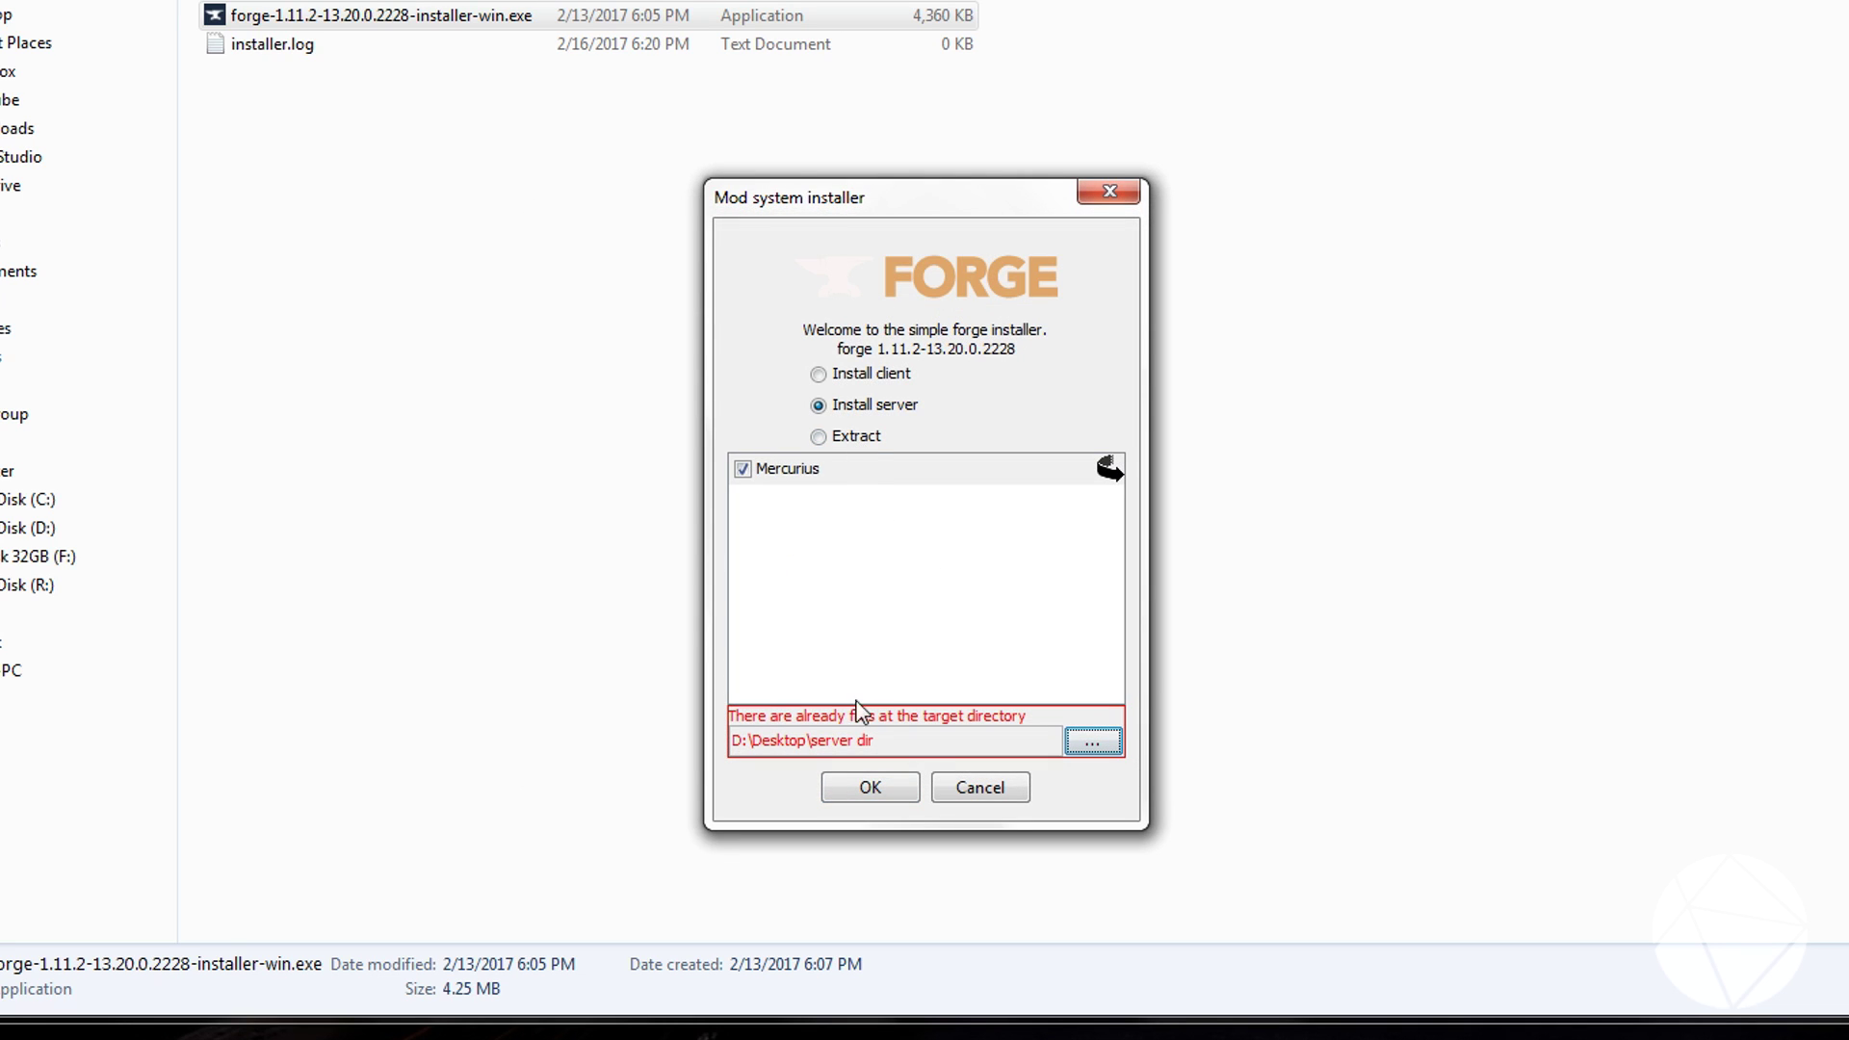
click(869, 787)
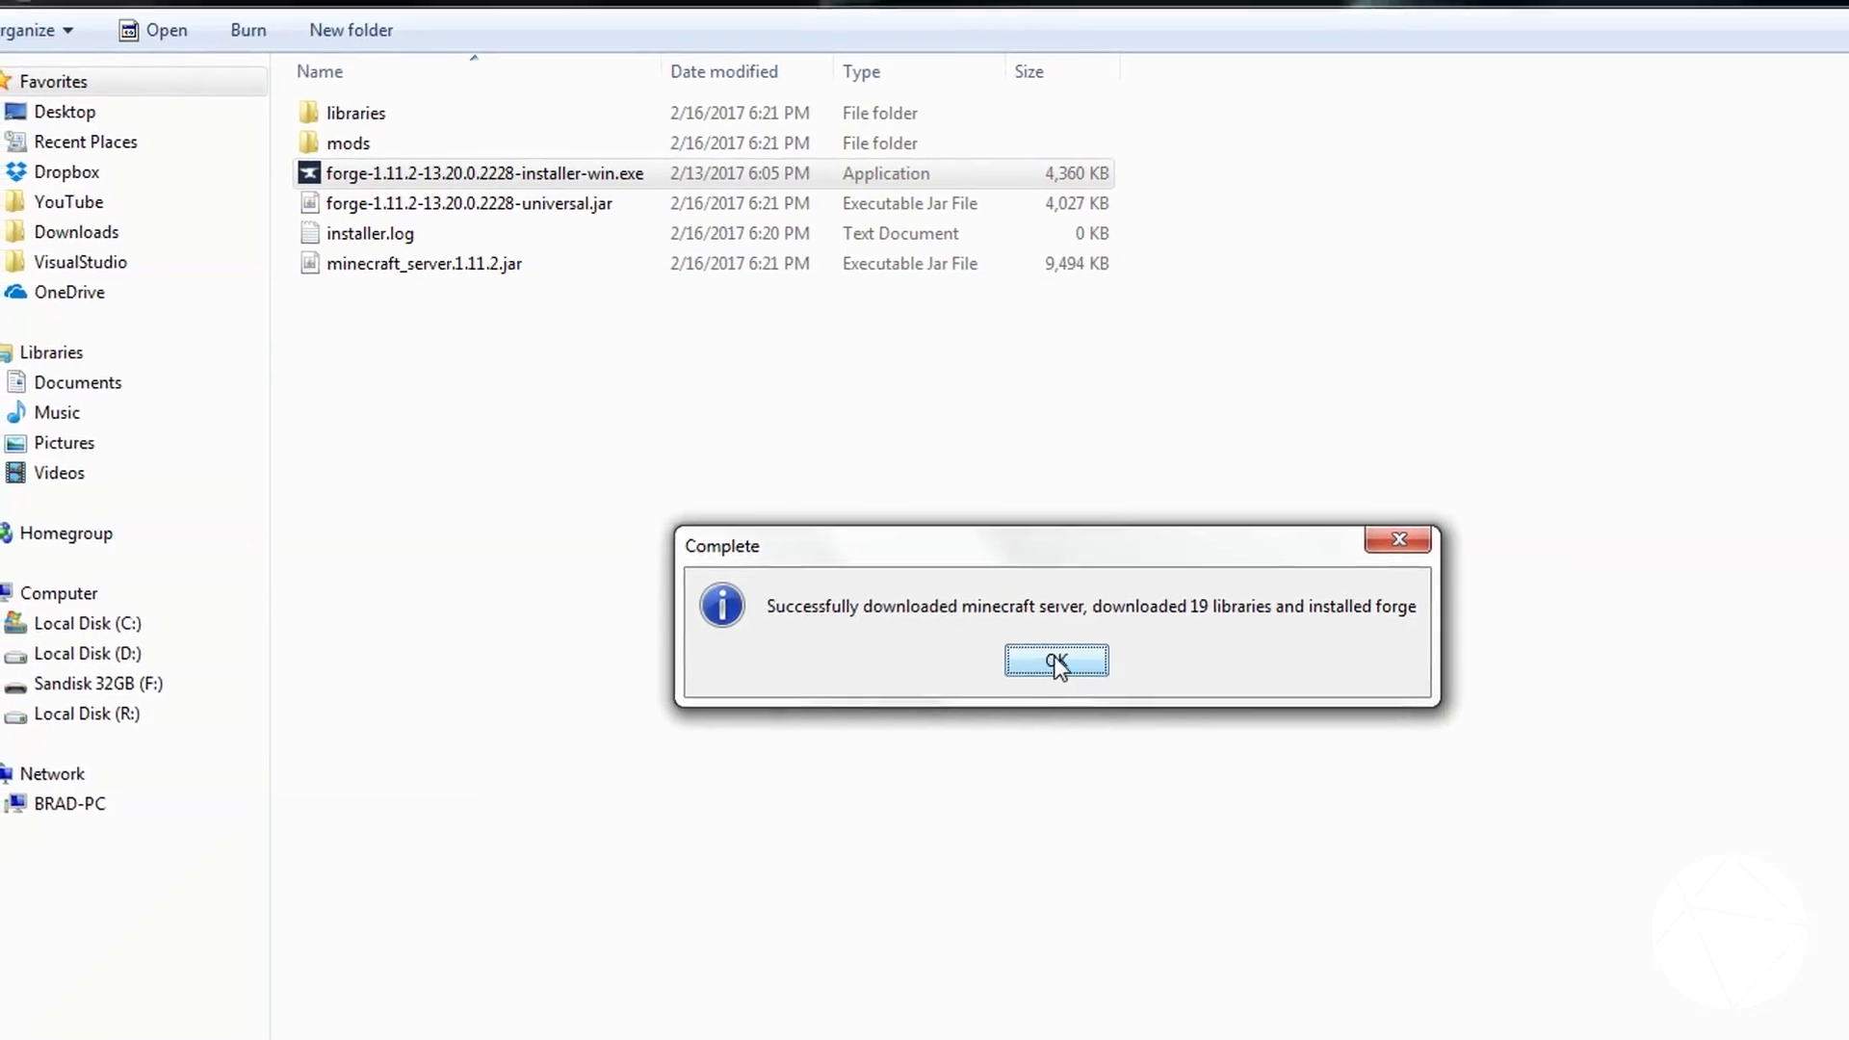
click(1096, 698)
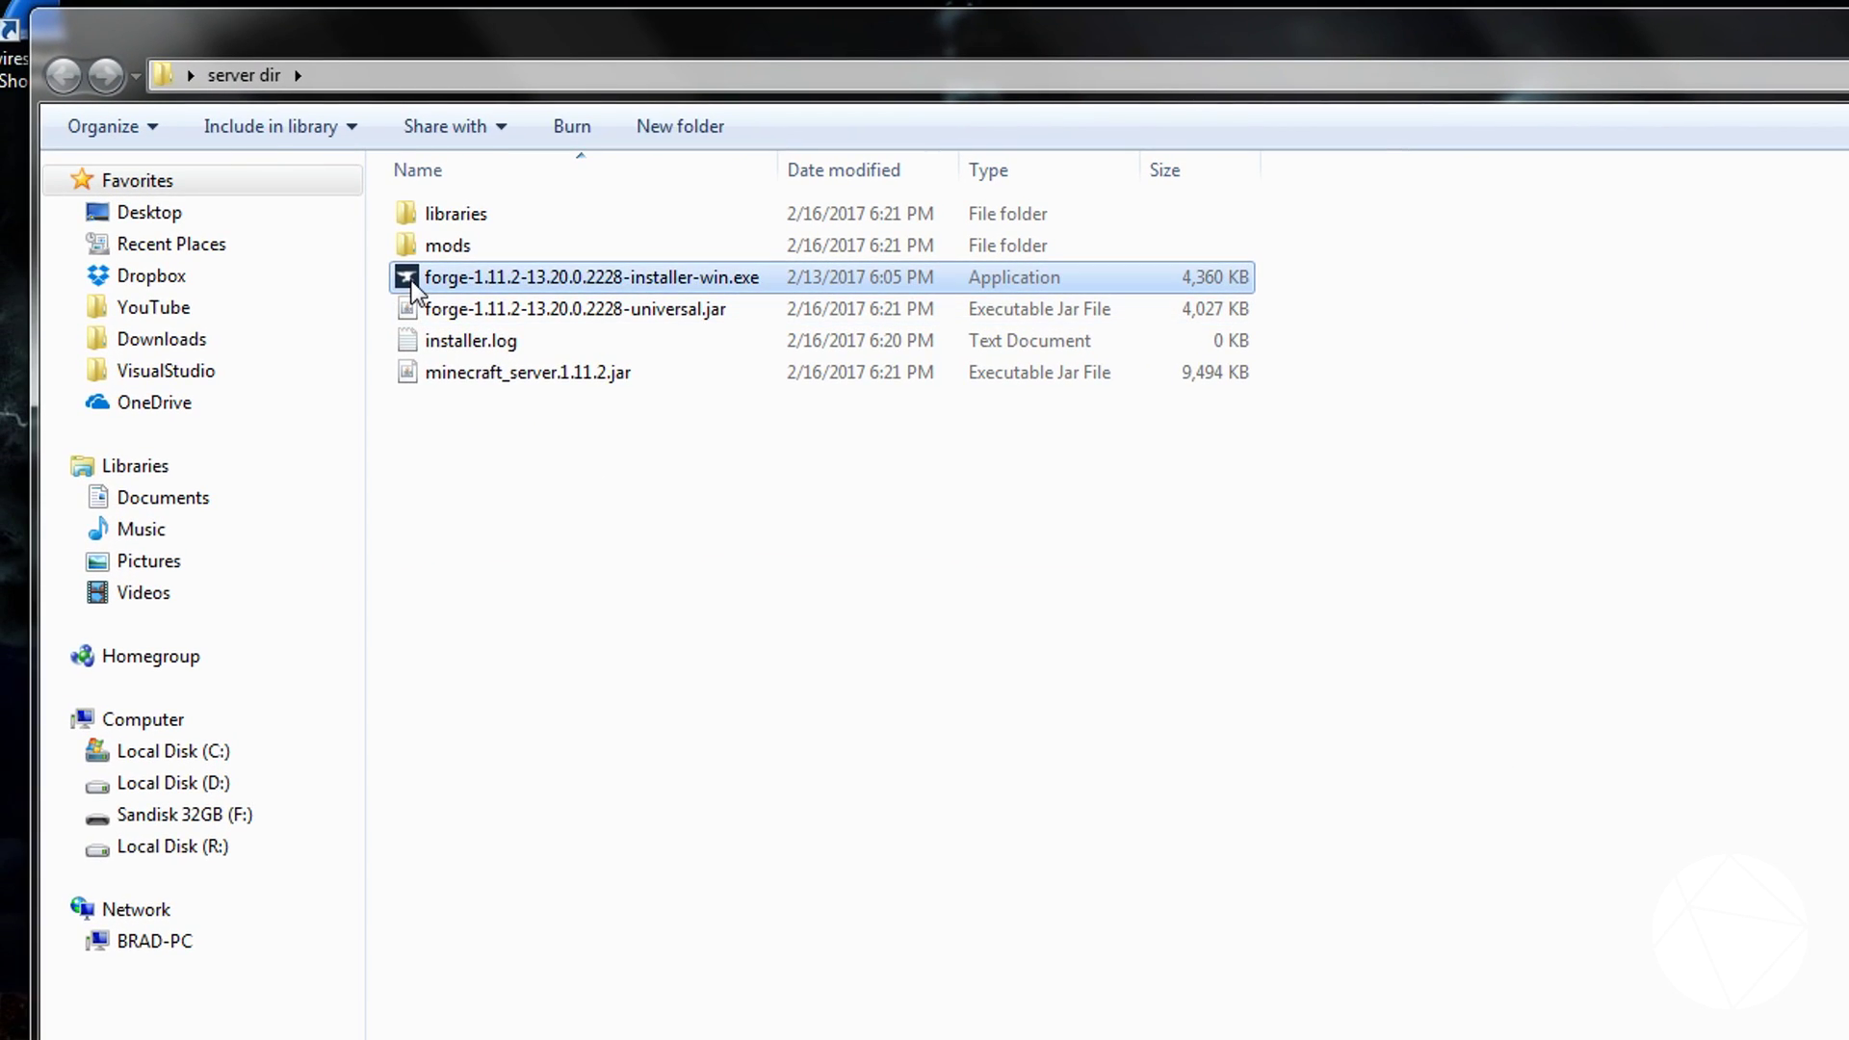
Step: Create a subfolder named "install" inside server dir
click(358, 265)
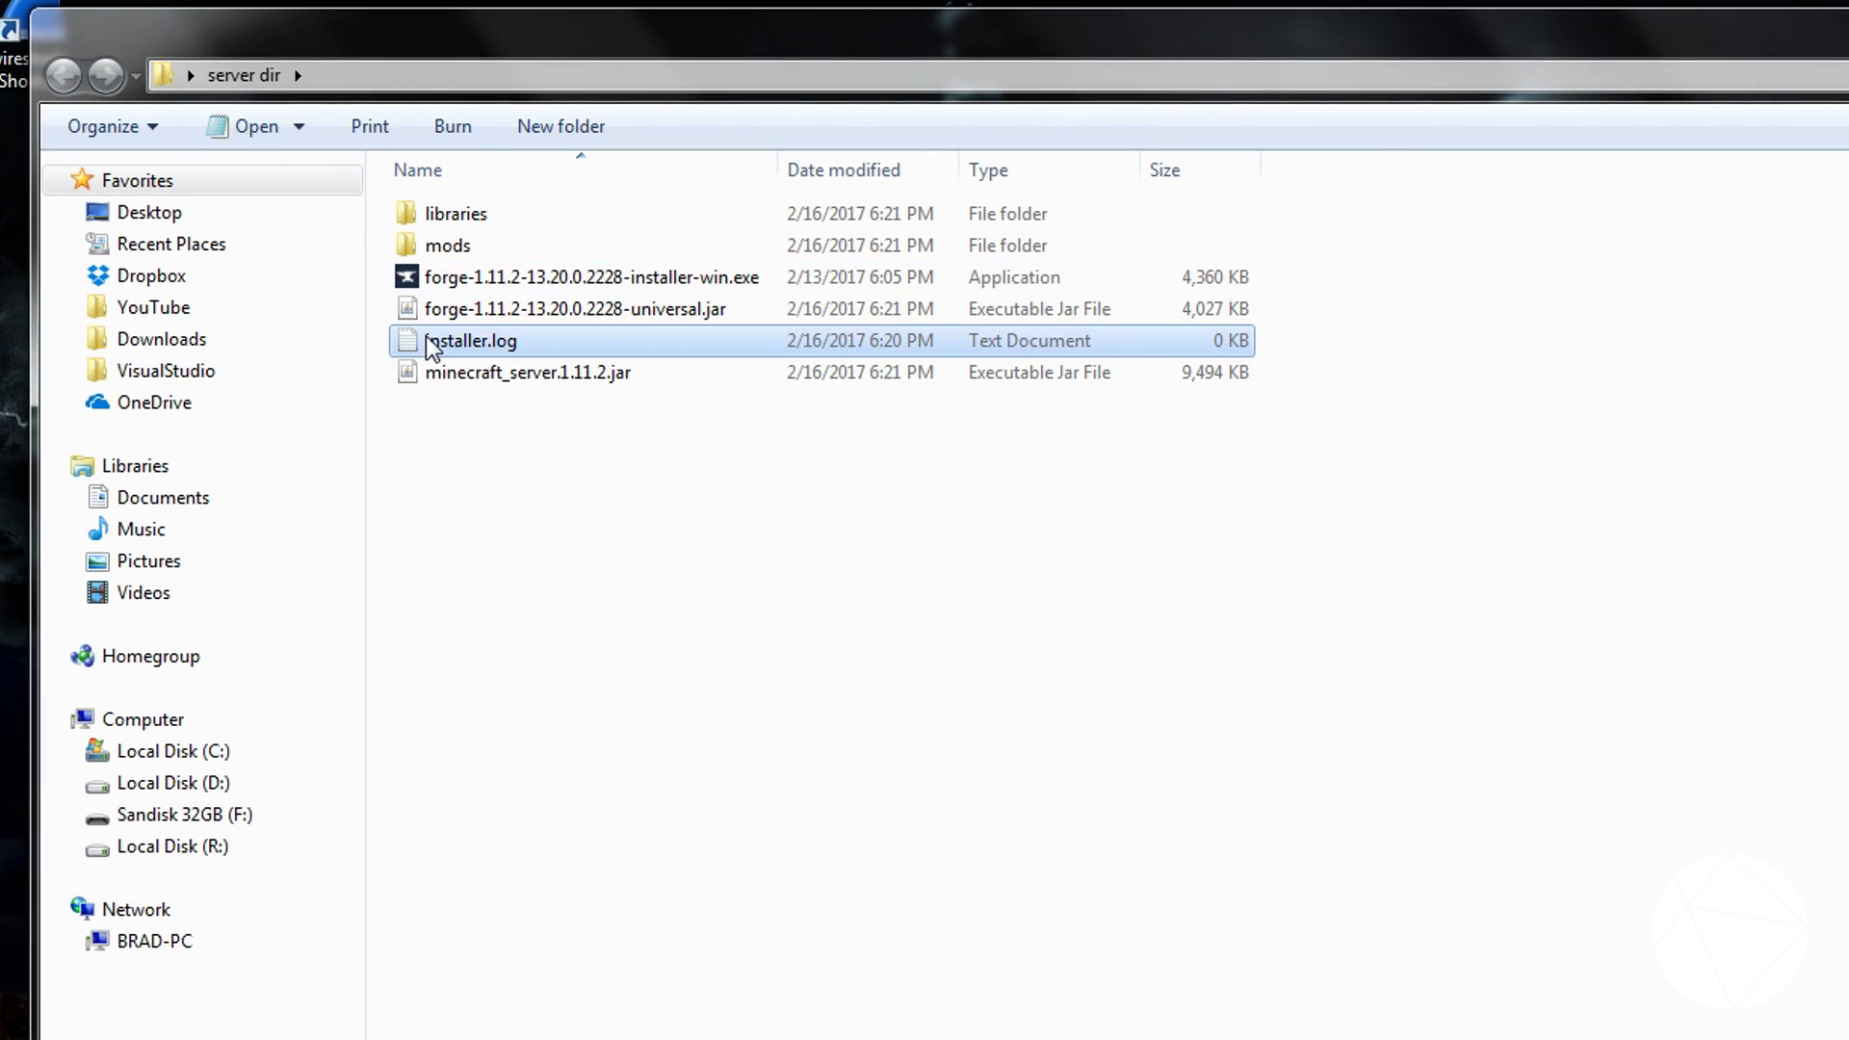
right_click(537, 559)
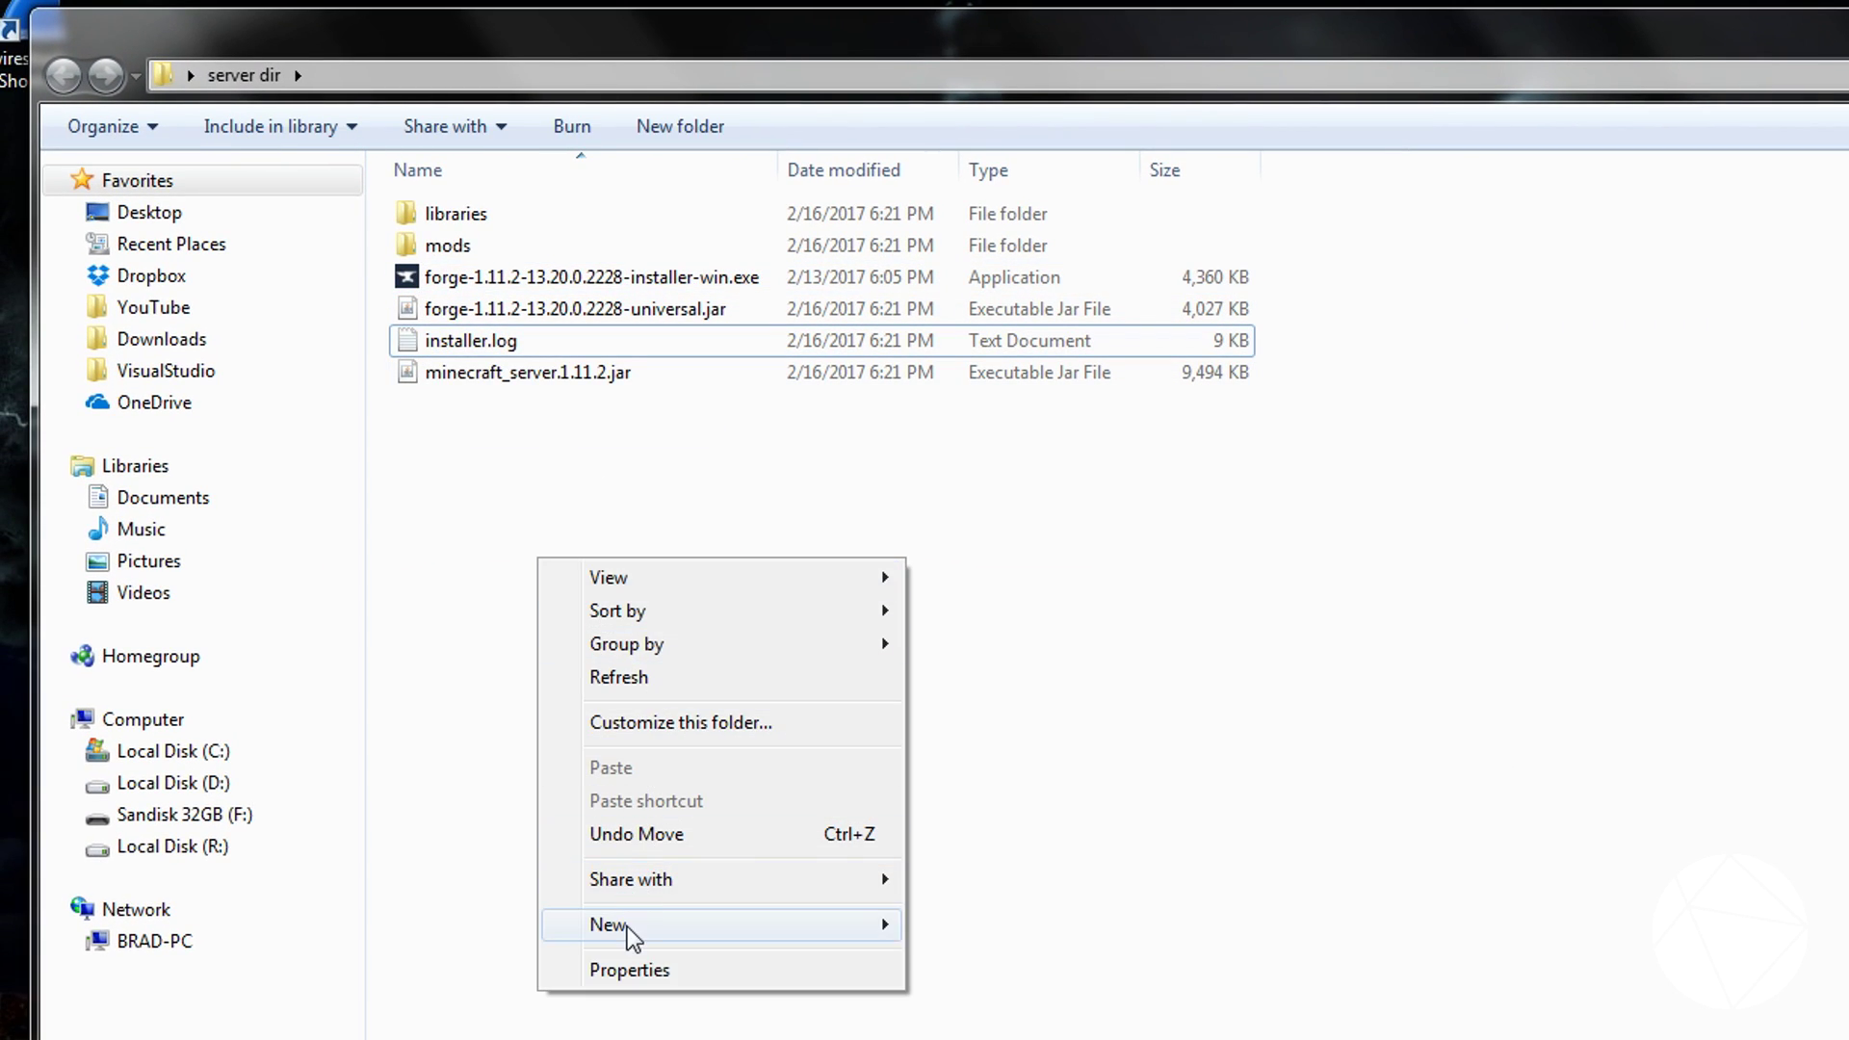
mouse_move(632, 927)
click(1064, 932)
text(installk)
key(BackSpace)
key(Return)
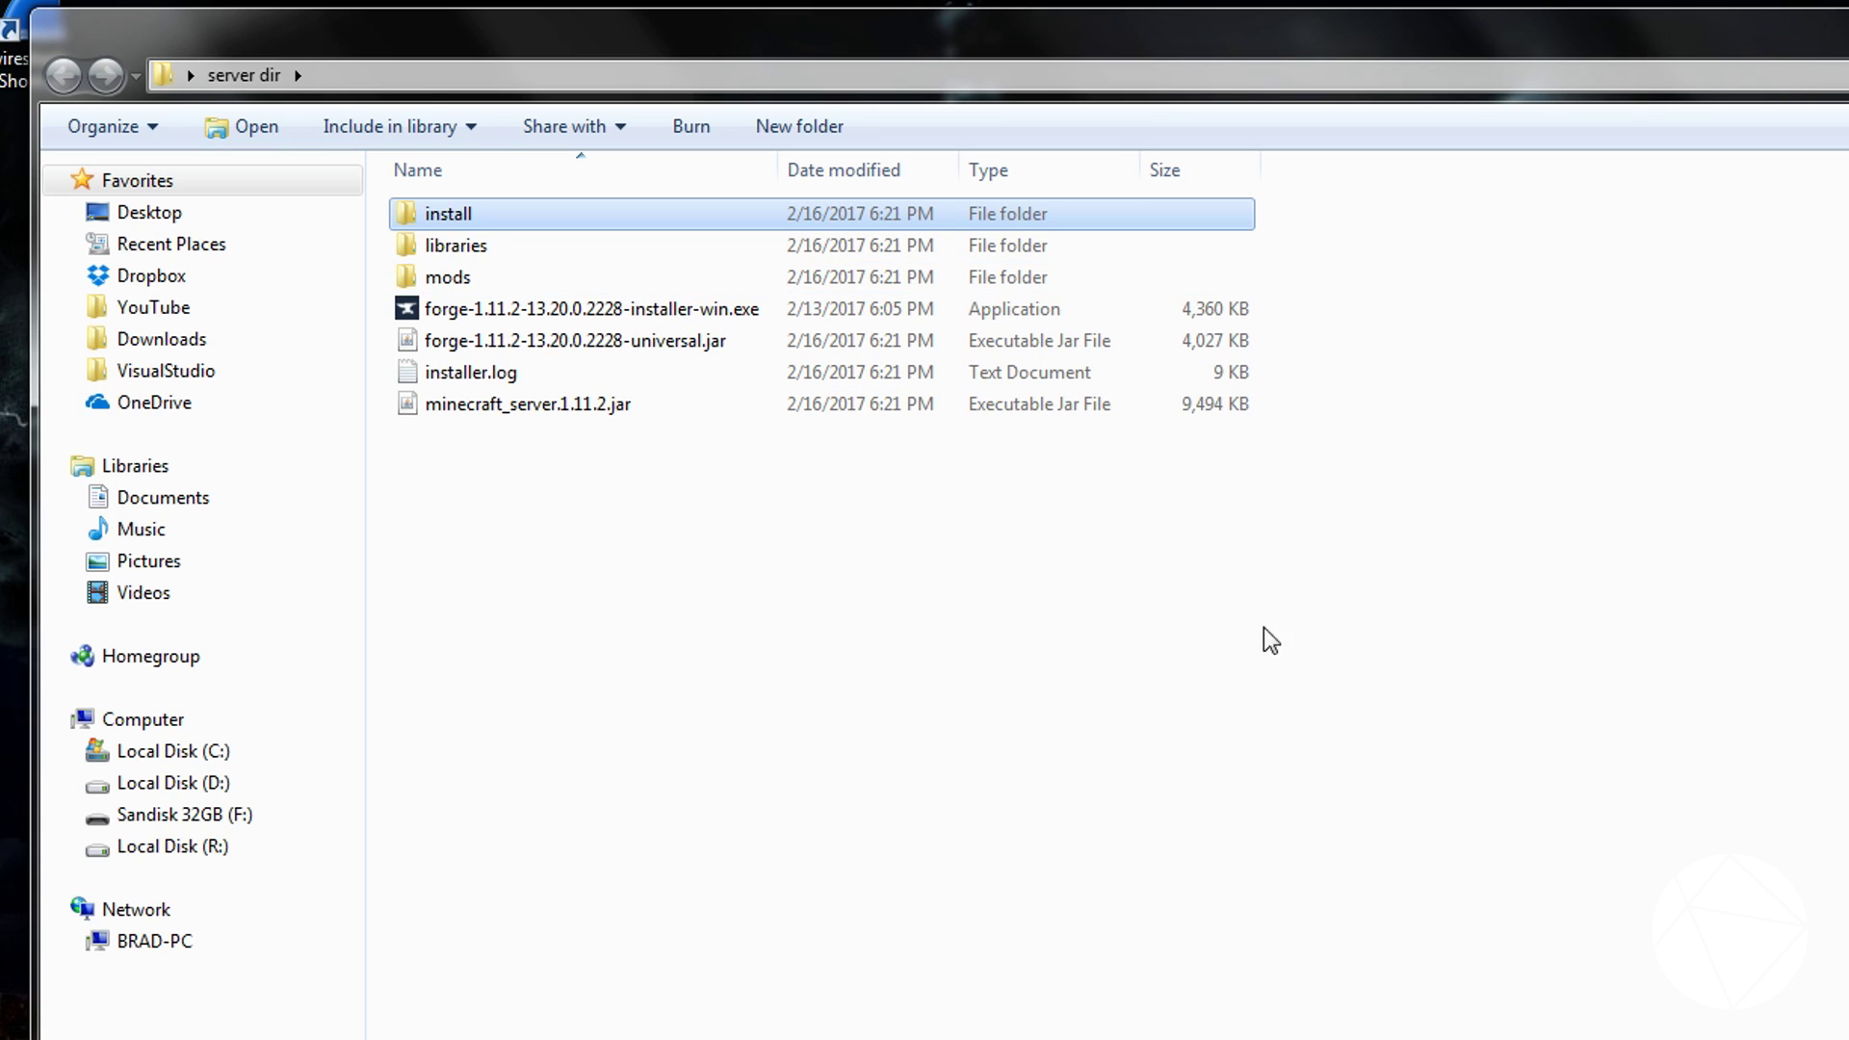
Step: Move installer.log and the Forge installer executable into the install folder
click(545, 379)
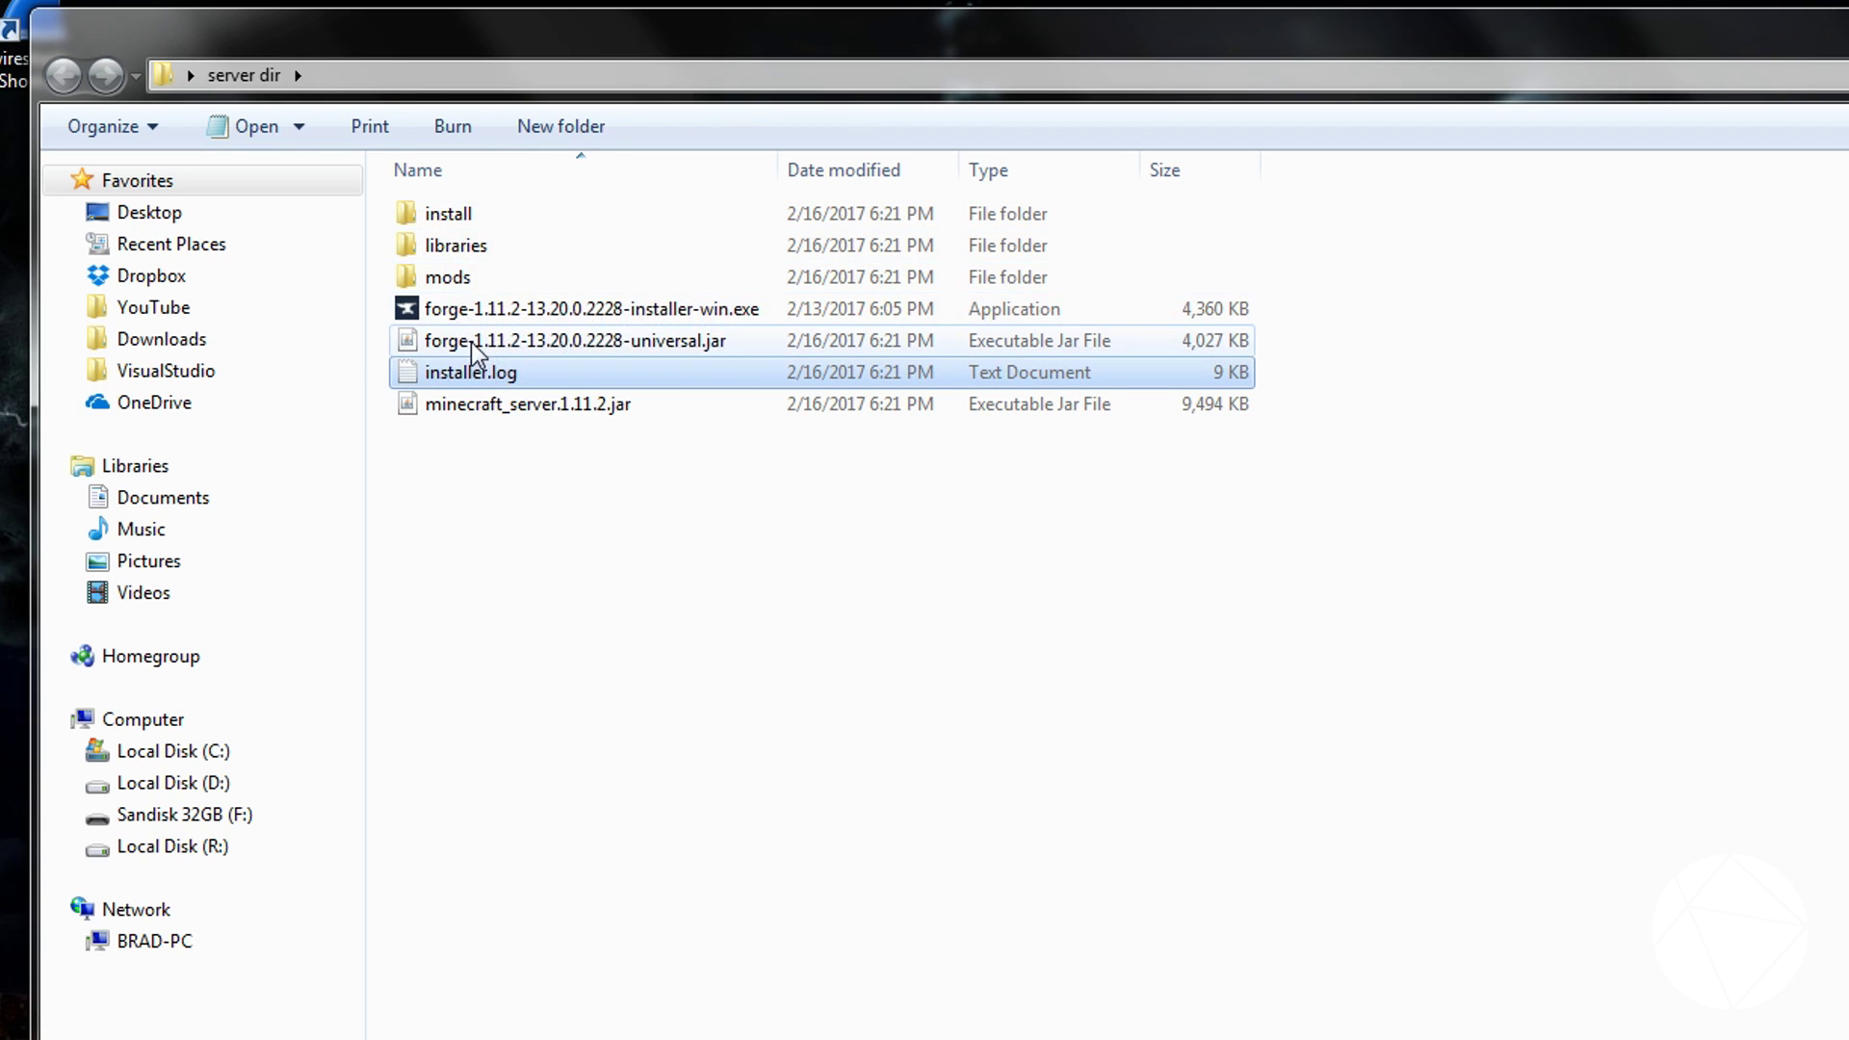
ctrl+click(452, 310)
drag(453, 310, 471, 213)
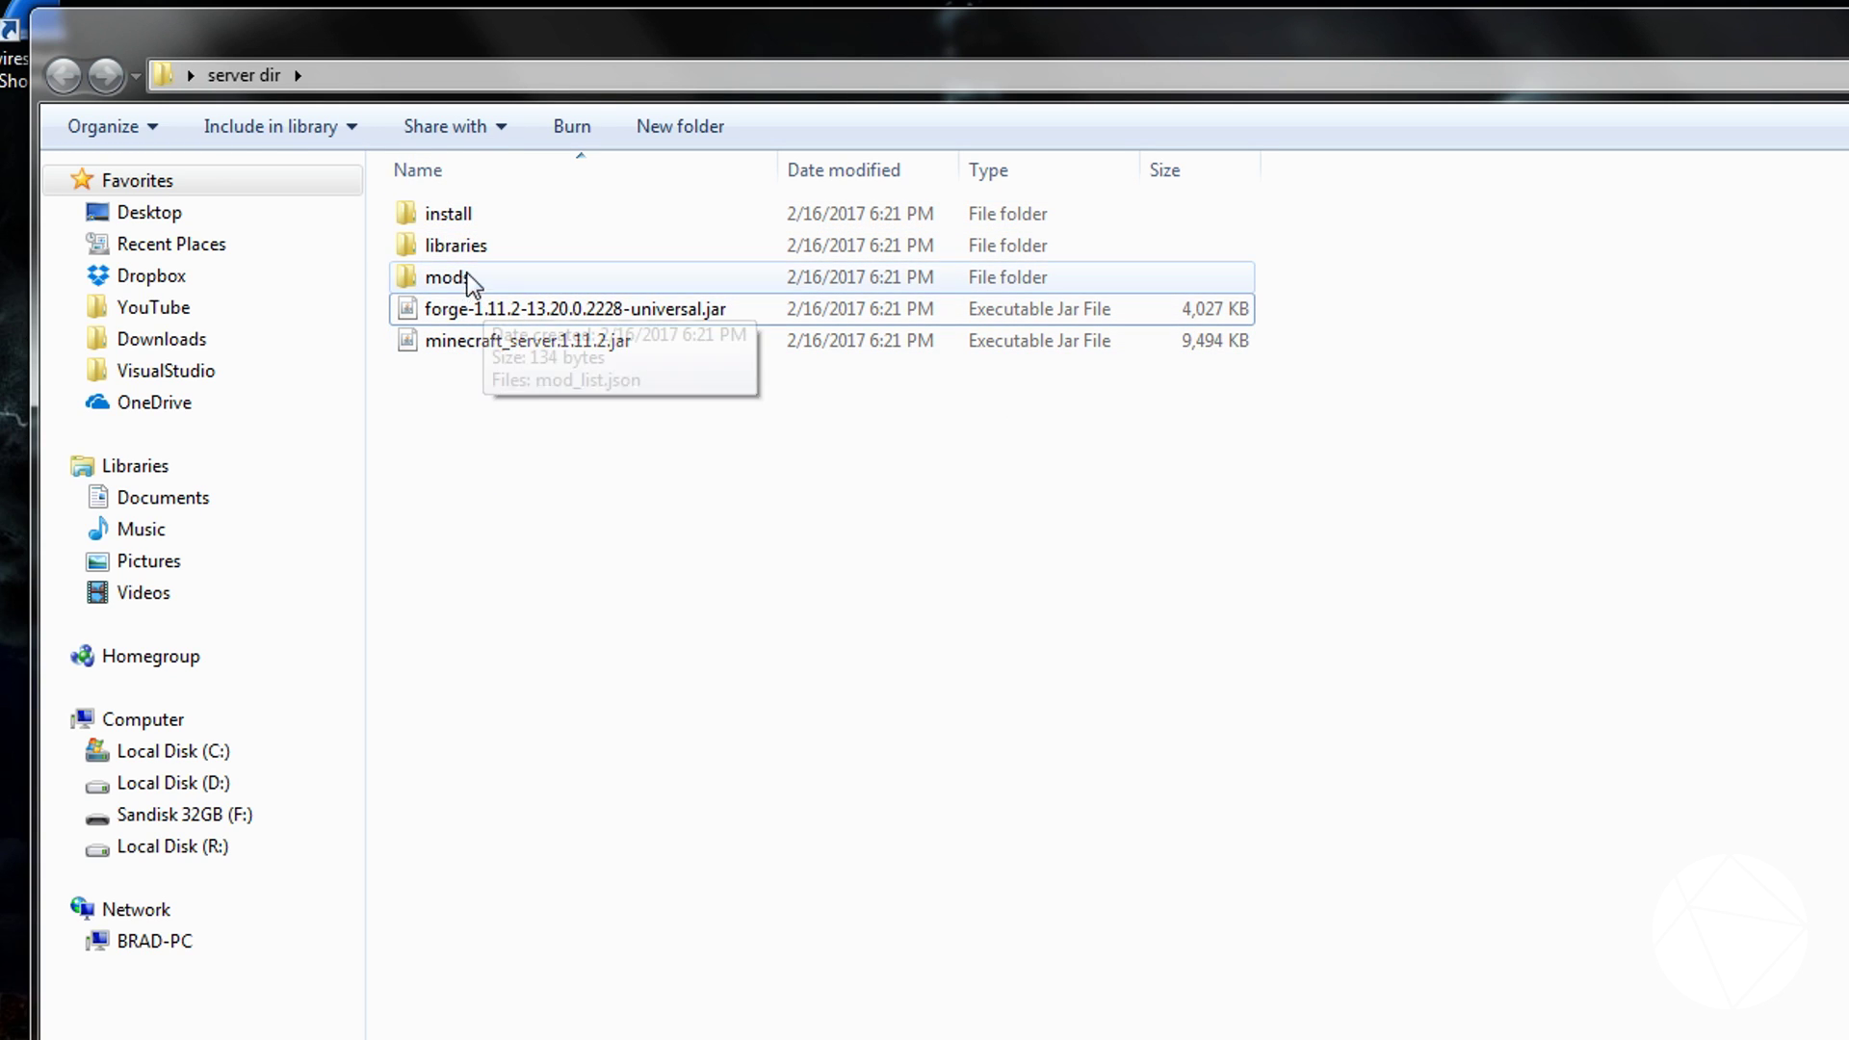
Step: Examine the mods folder's contents and the Forge universal and Minecraft server jar files in server dir
click(453, 247)
double_click(442, 280)
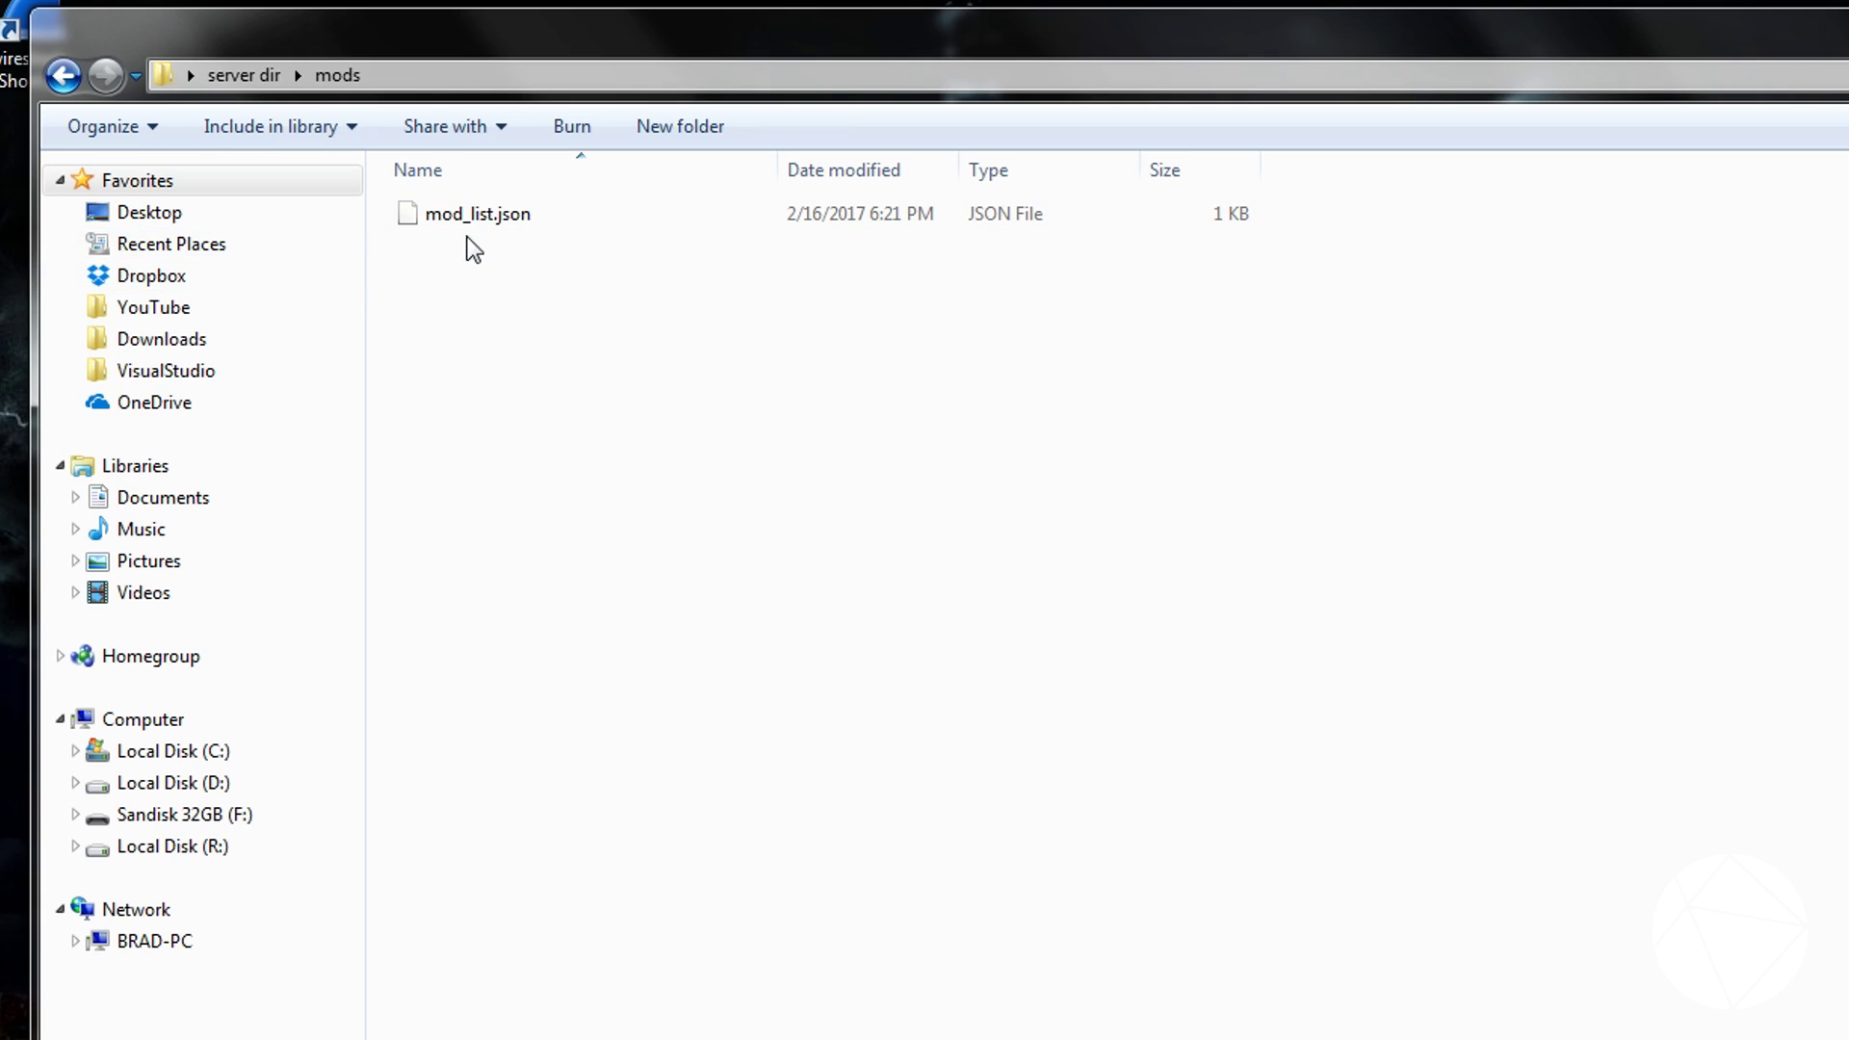
click(65, 79)
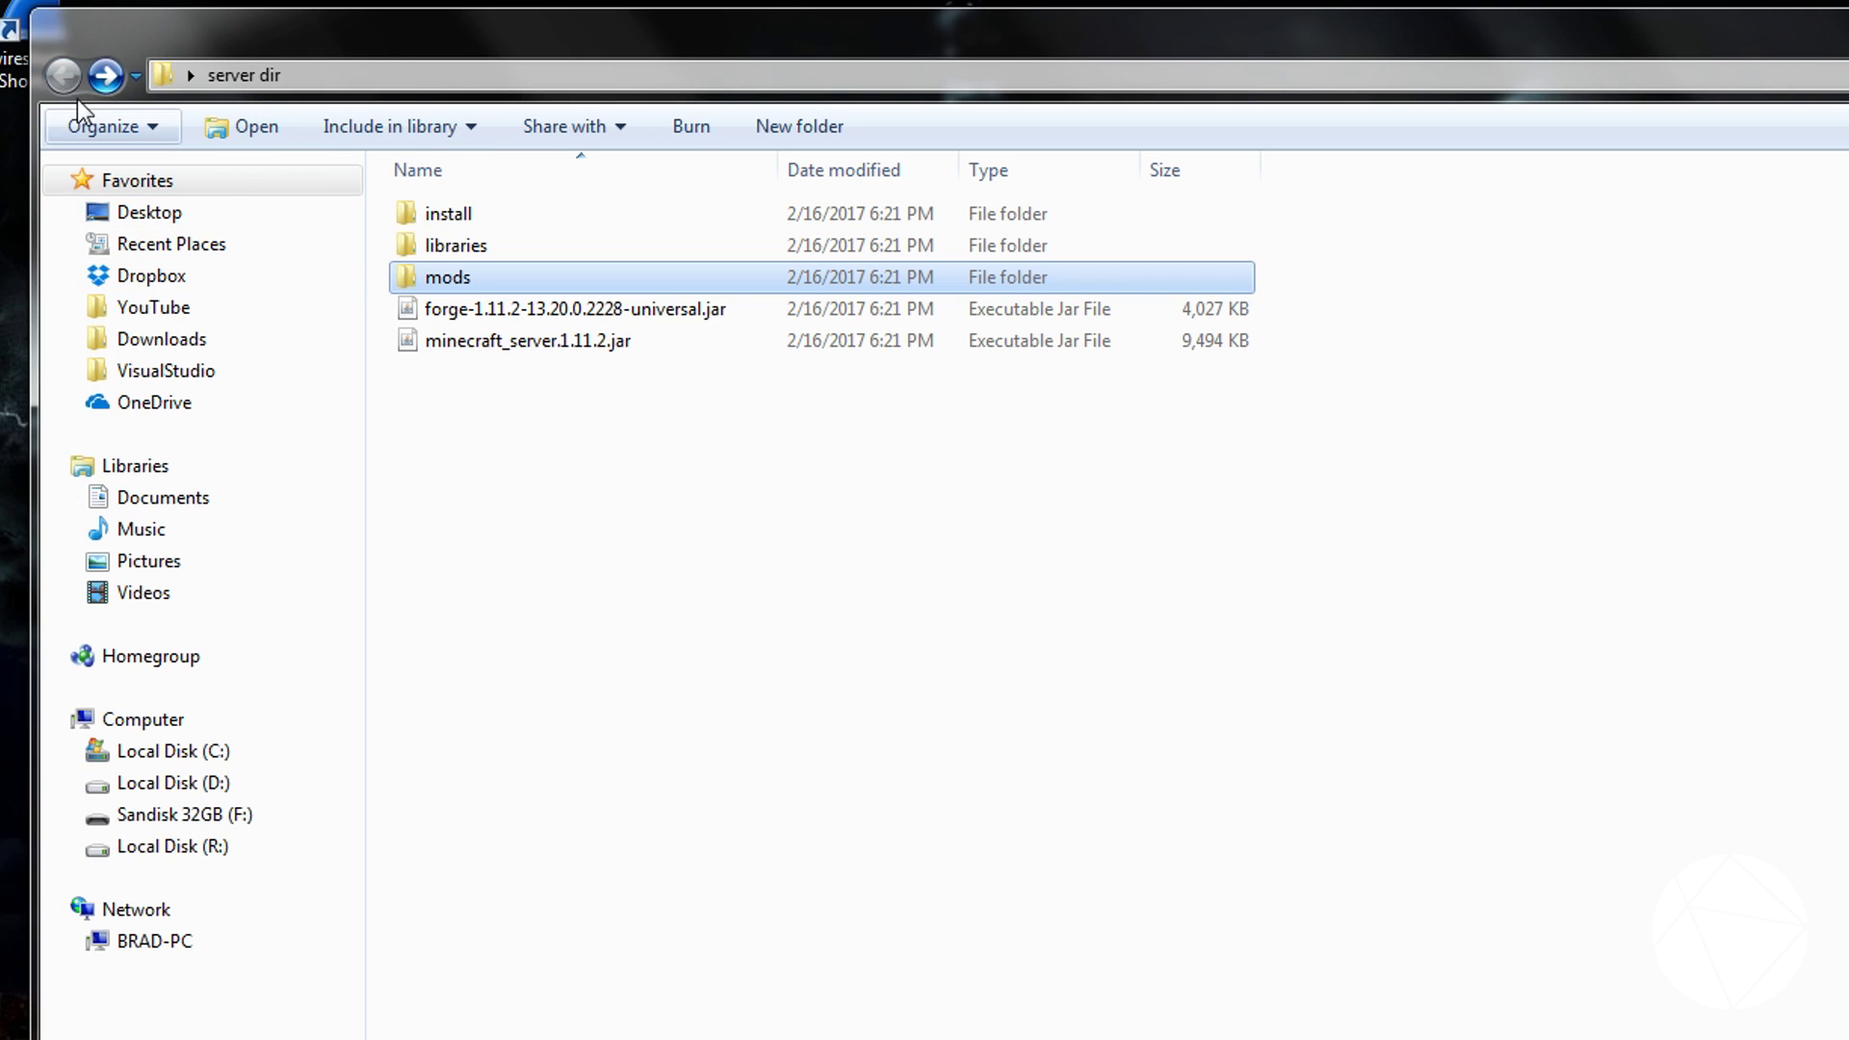
click(477, 312)
click(499, 342)
click(609, 431)
drag(1515, 39, 1515, 108)
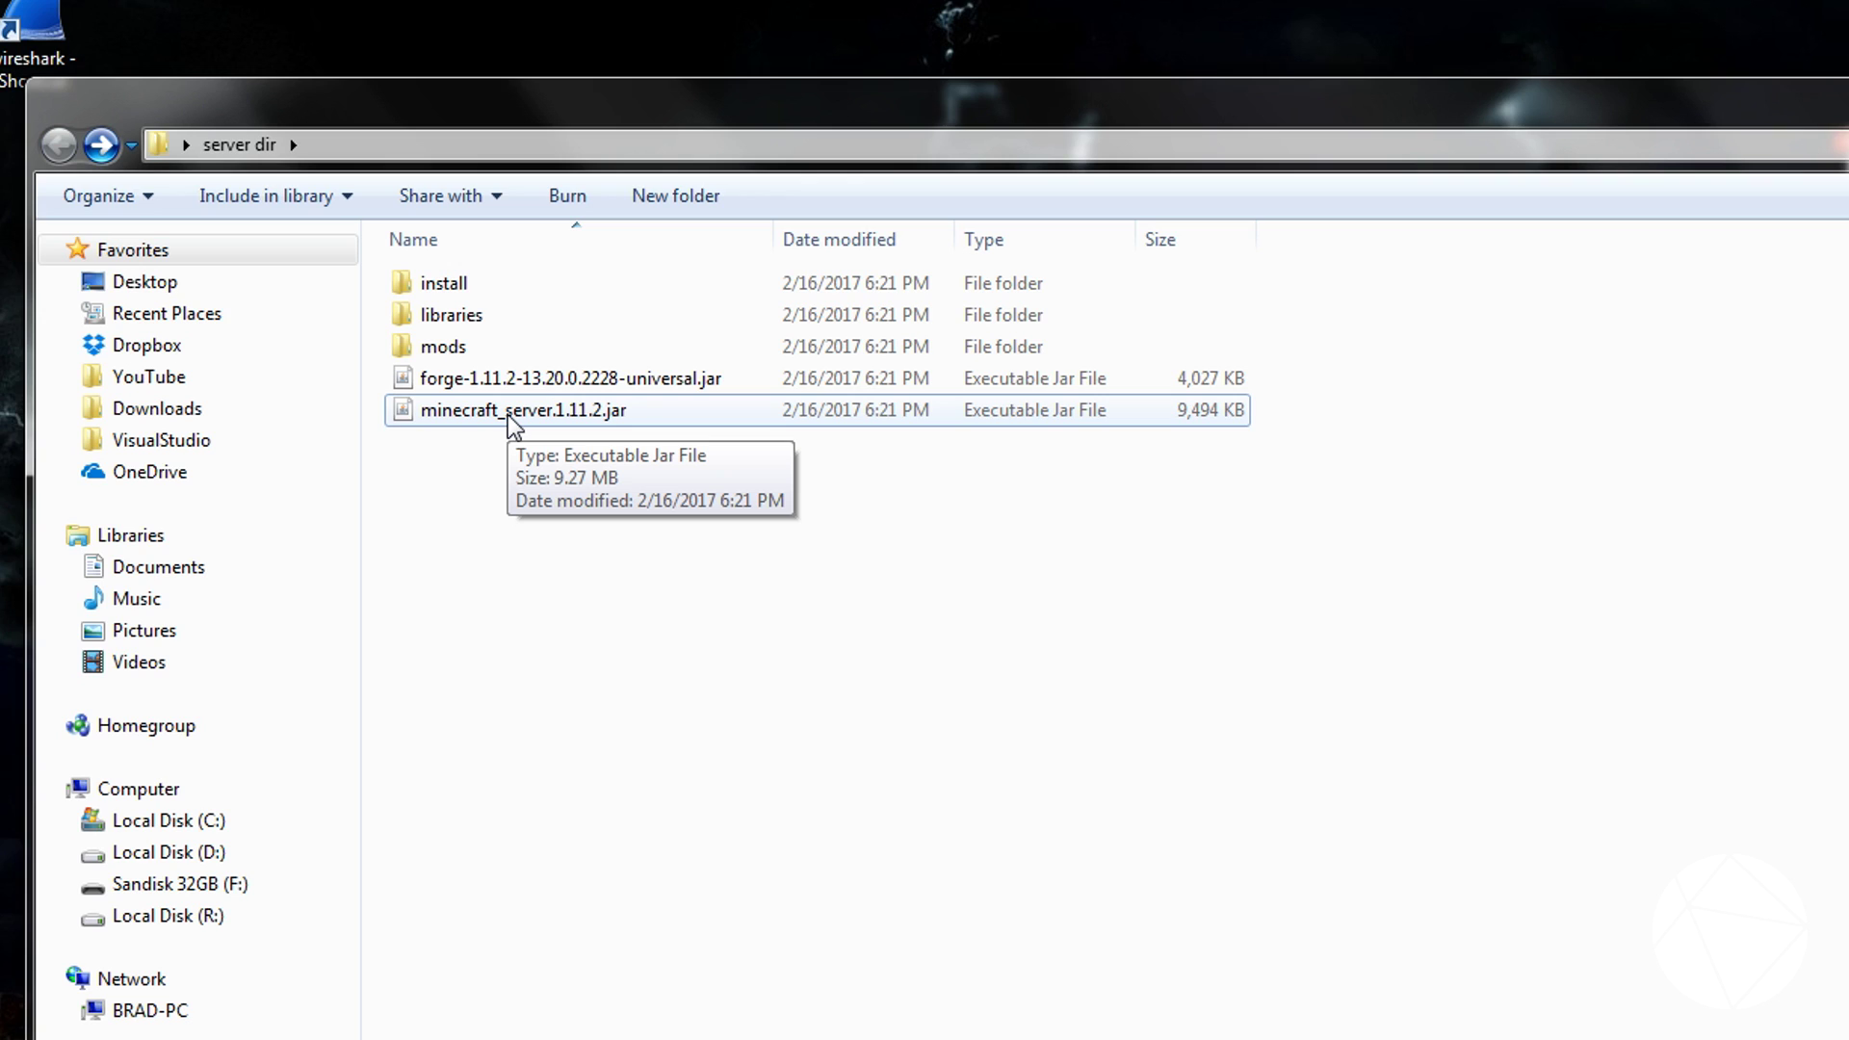
Step: Create a new text document in server dir and name it run.bat, accepting the file extension change
right_click(564, 592)
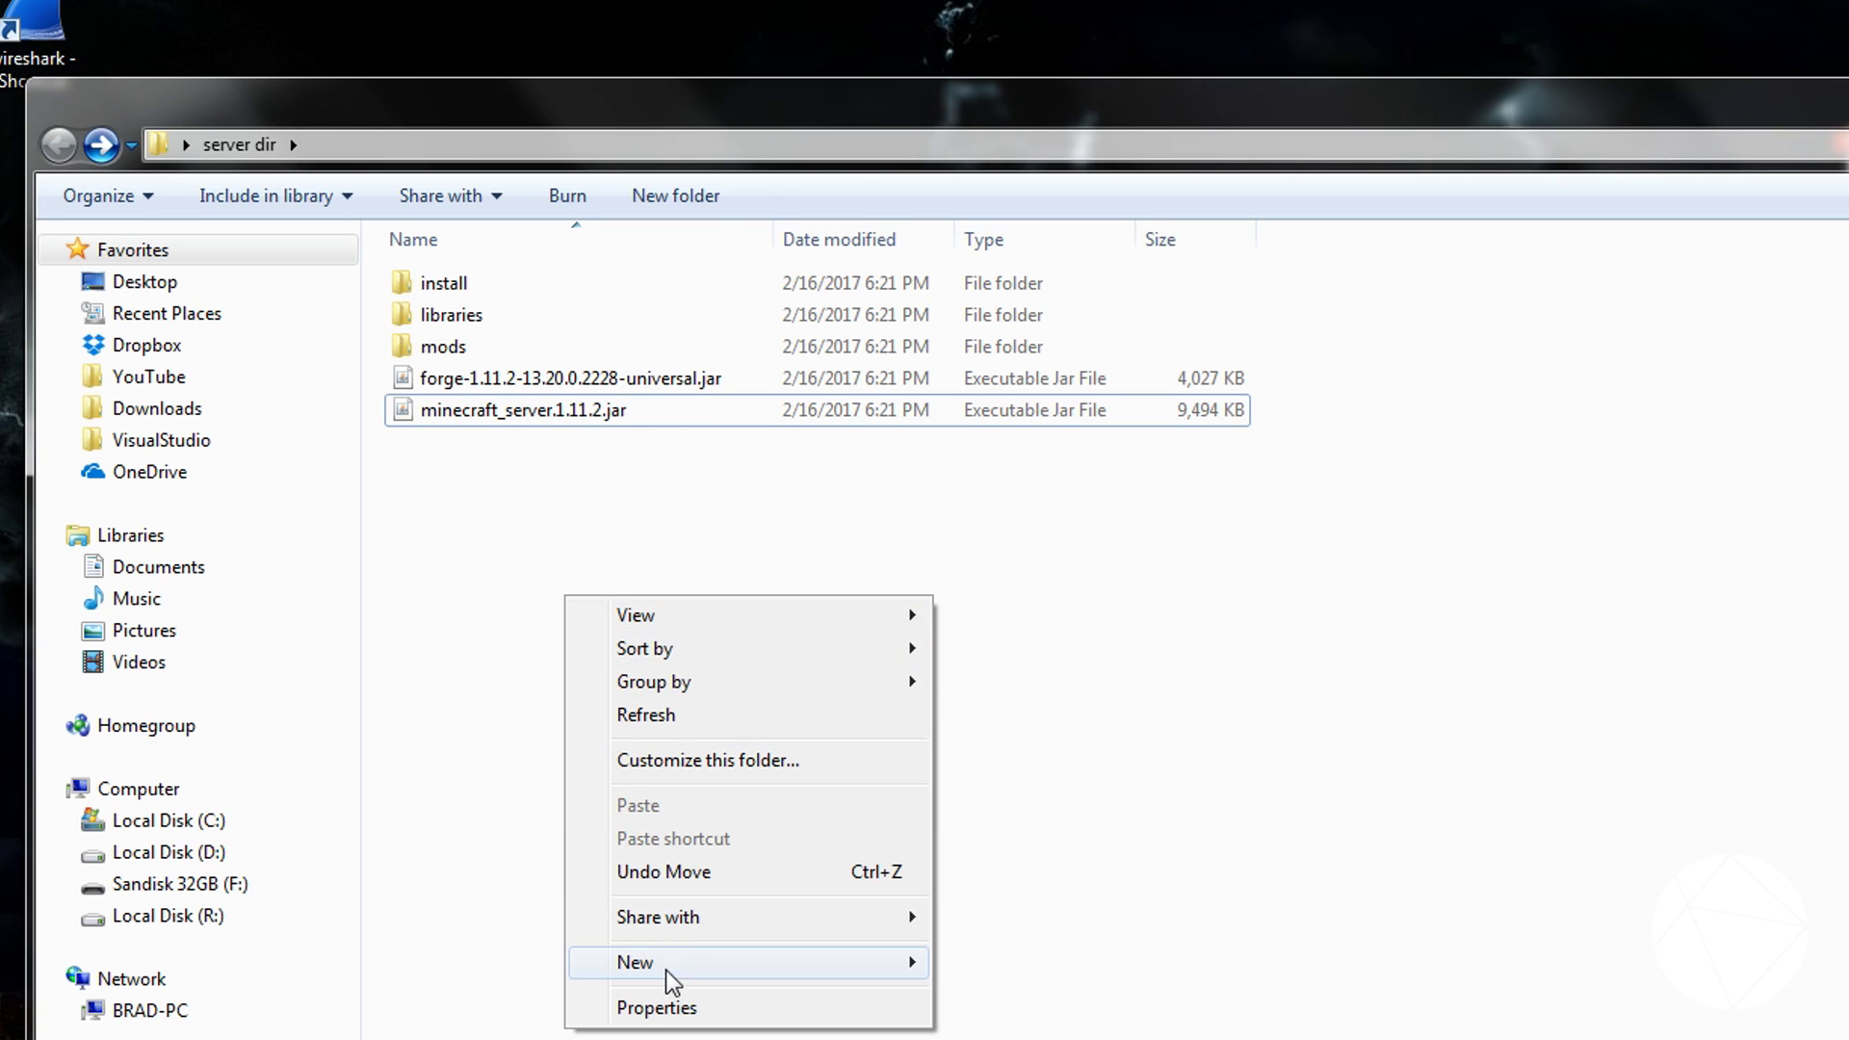
mouse_move(668, 970)
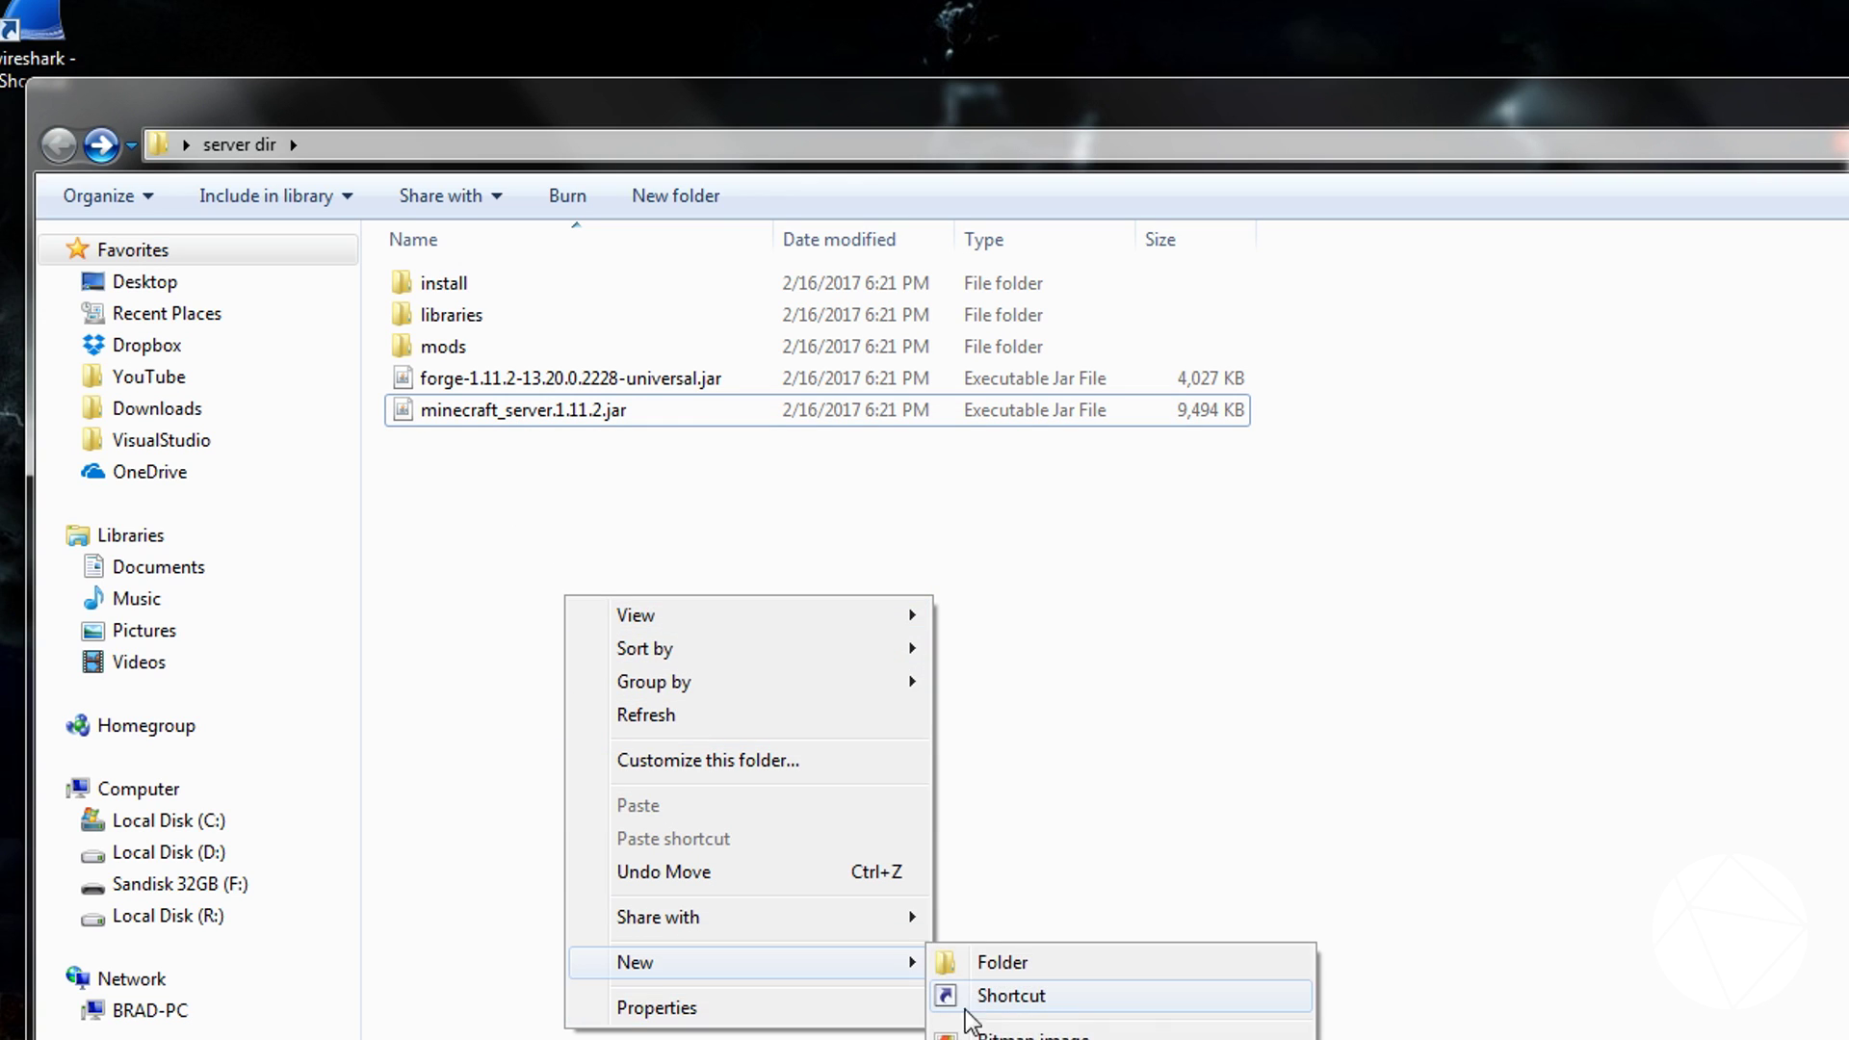
click(1139, 994)
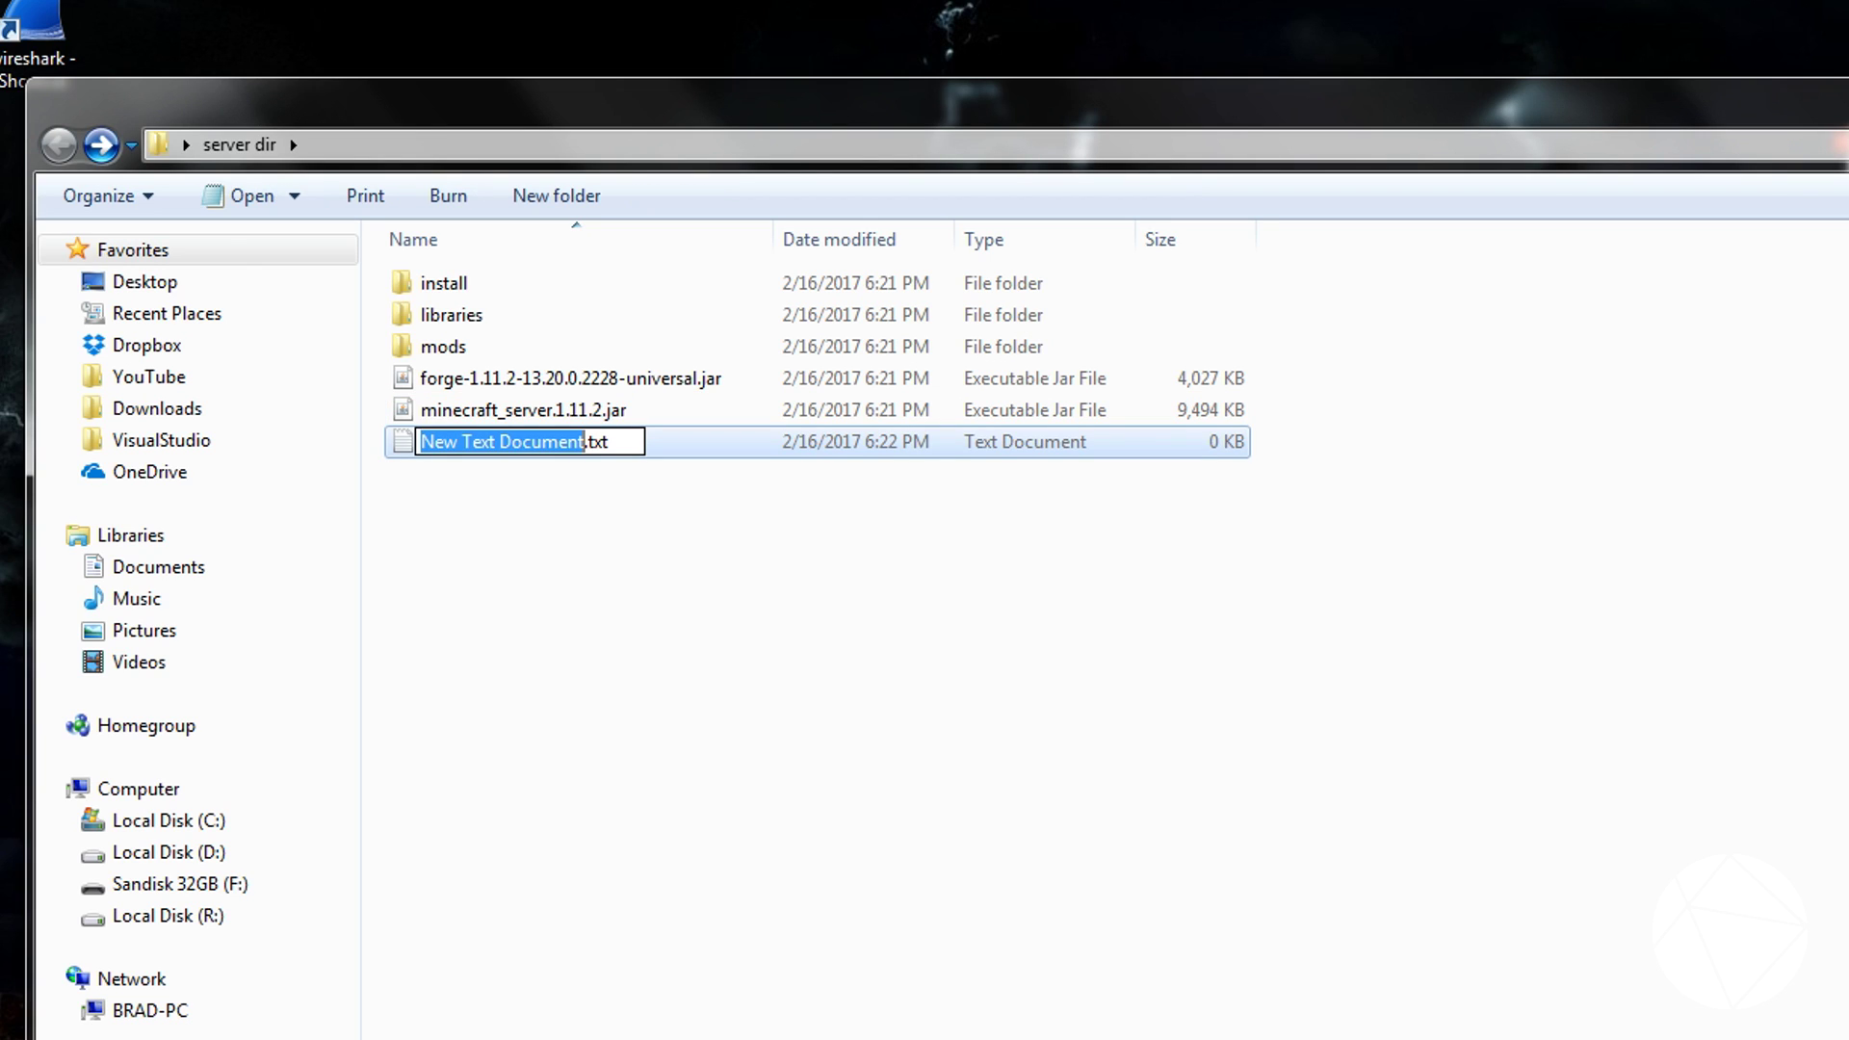
text(run)
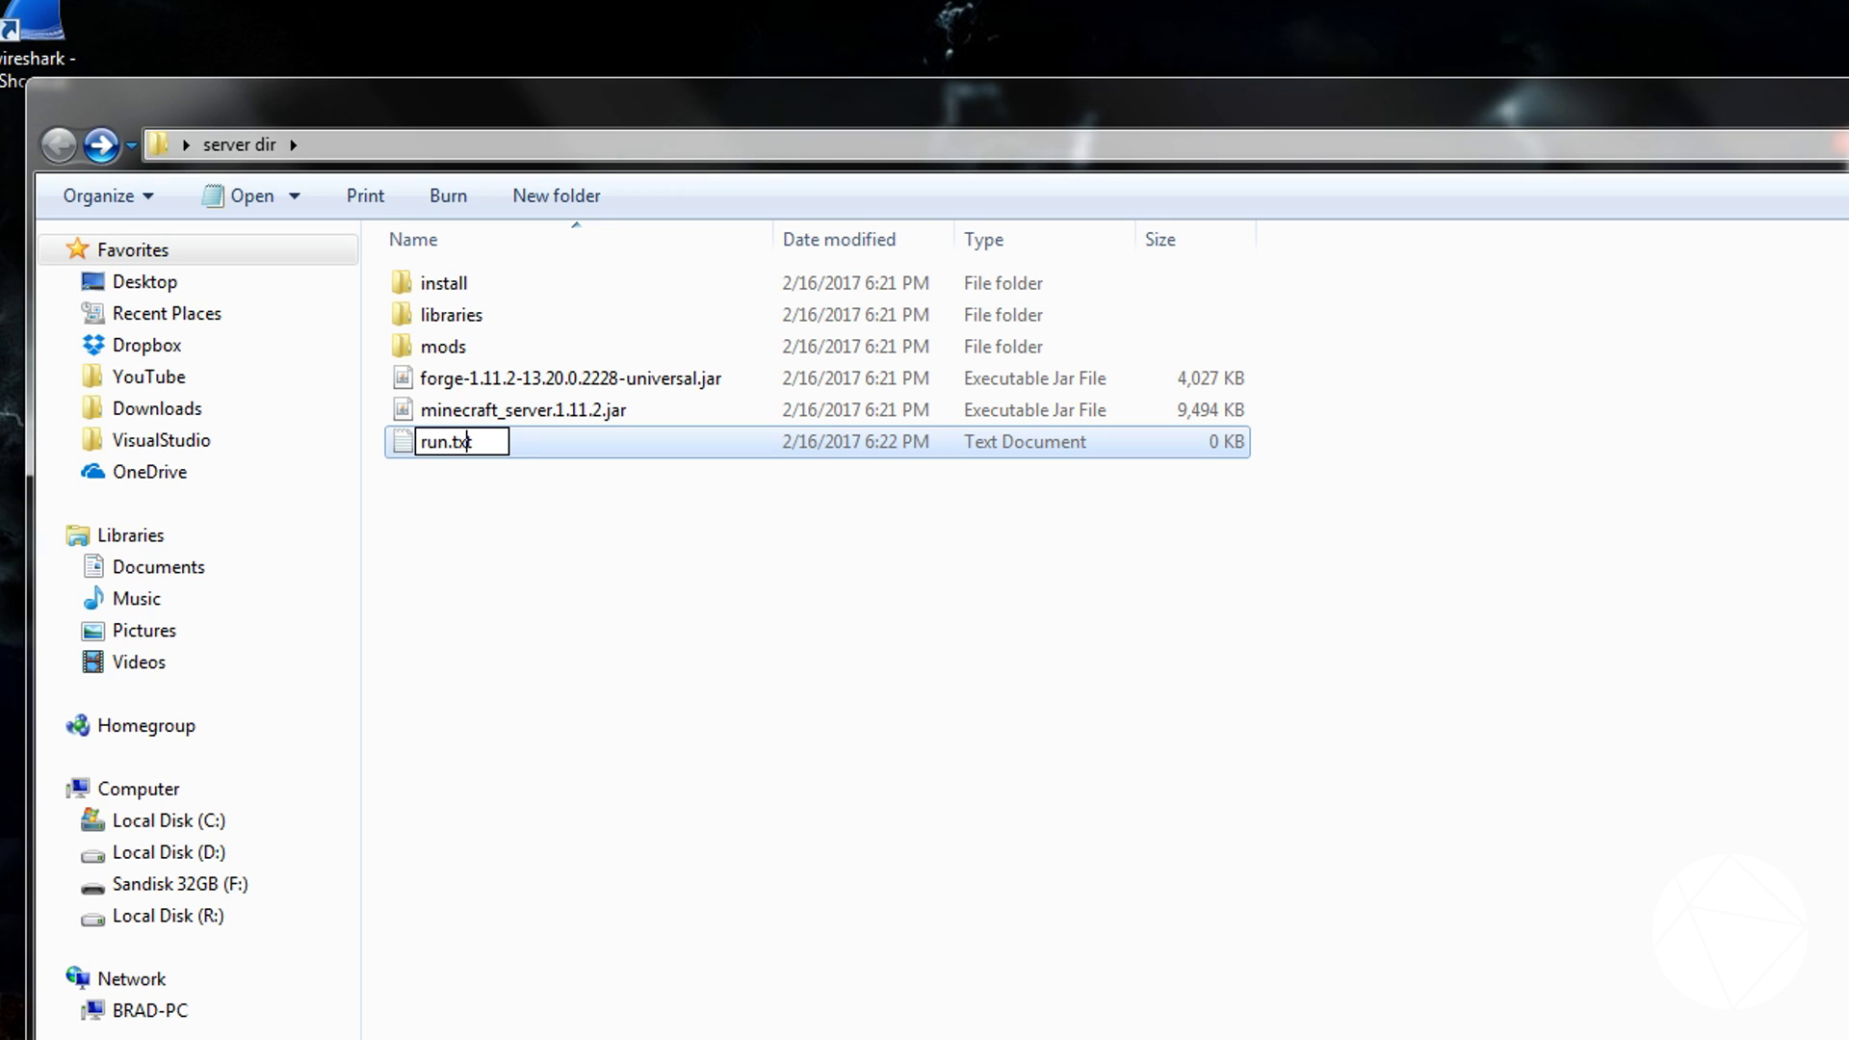
key(BackSpace)
key(BackSpace)
key(BackSpace)
text(bat)
key(Return)
click(1354, 771)
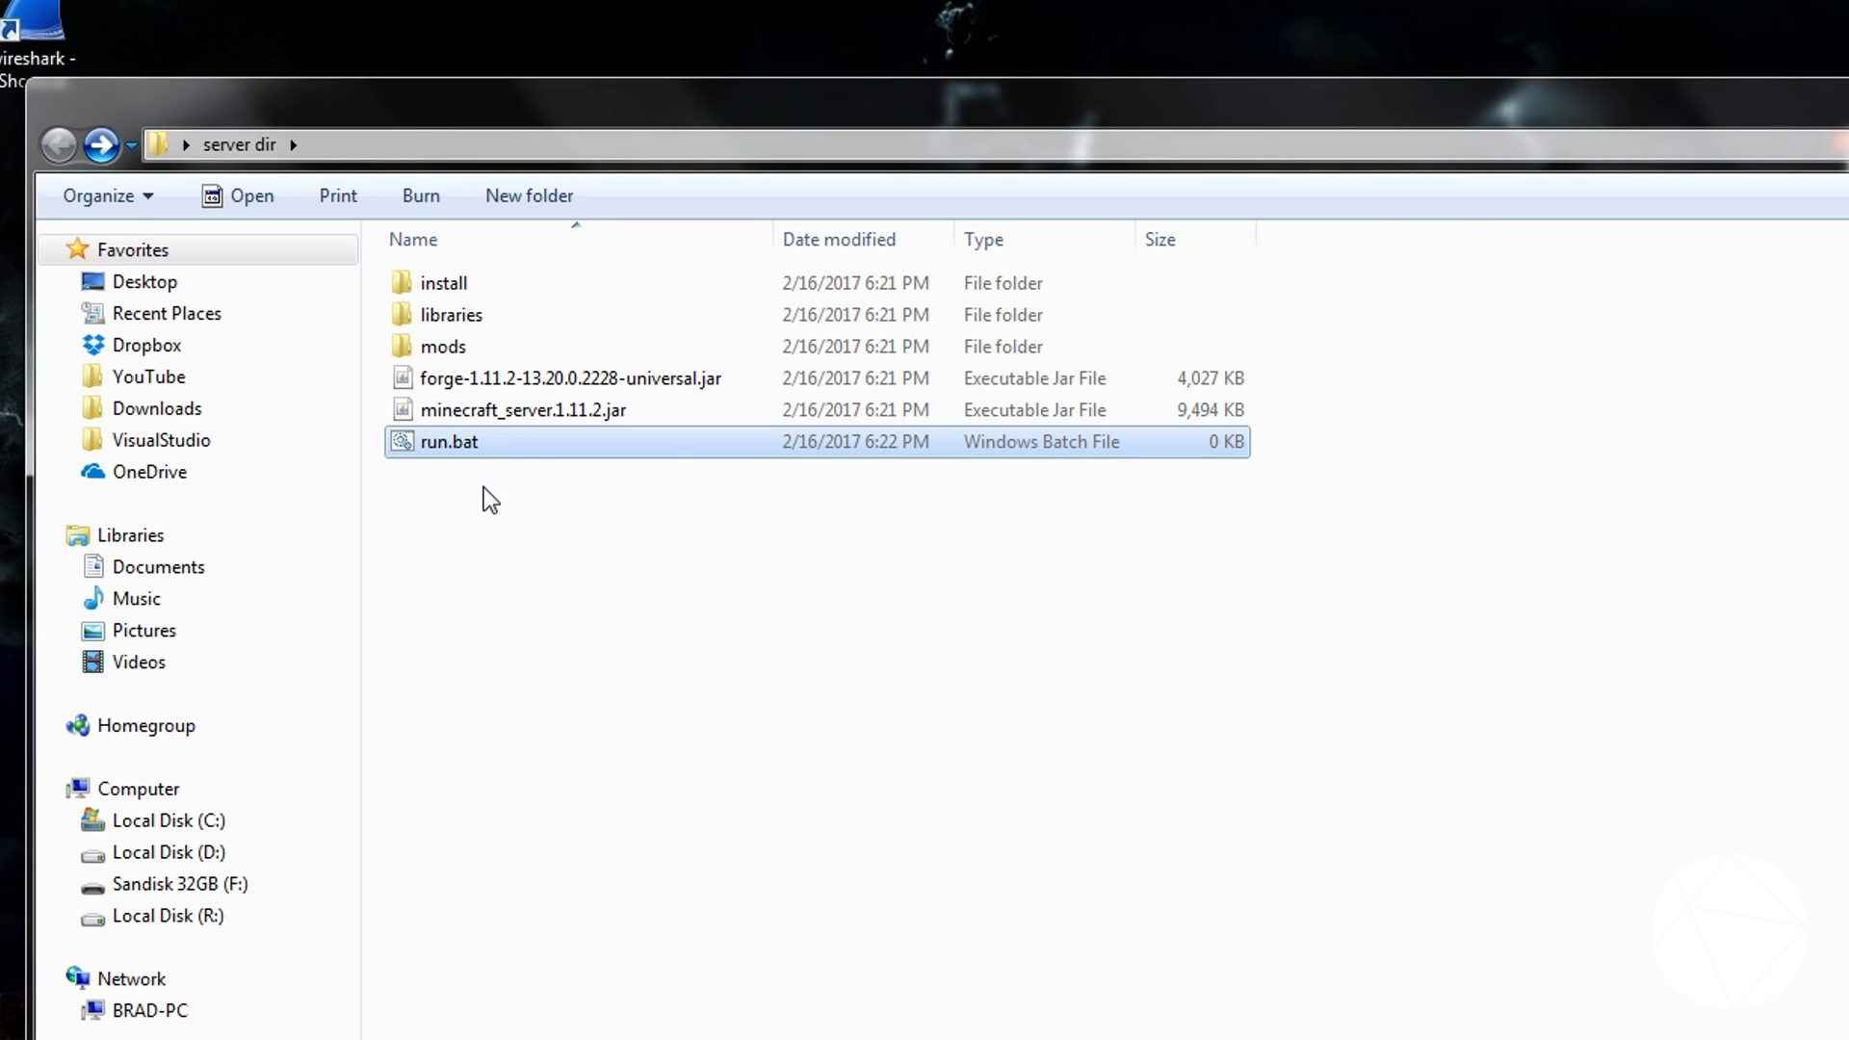
Step: Check in the folder view options that "Hide extensions for known file types" is unchecked, and accept the dialog
click(469, 445)
key(End)
click(129, 205)
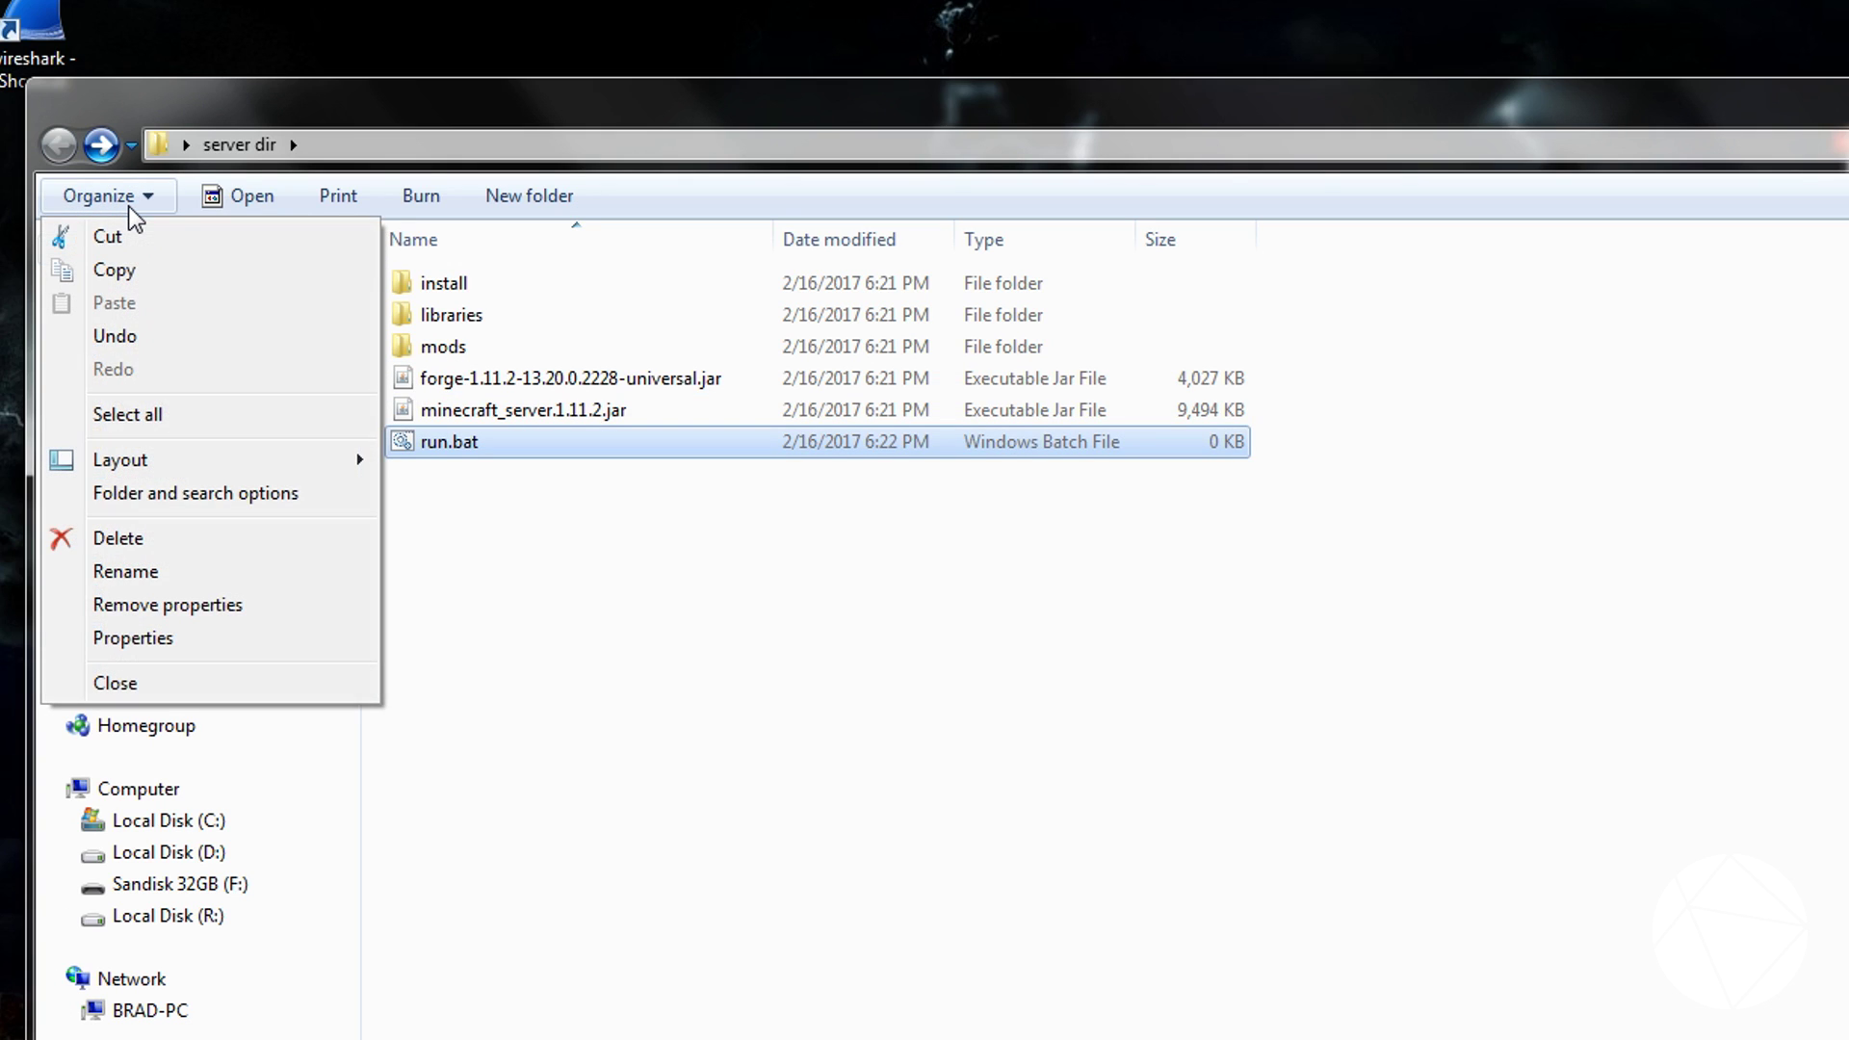
click(282, 493)
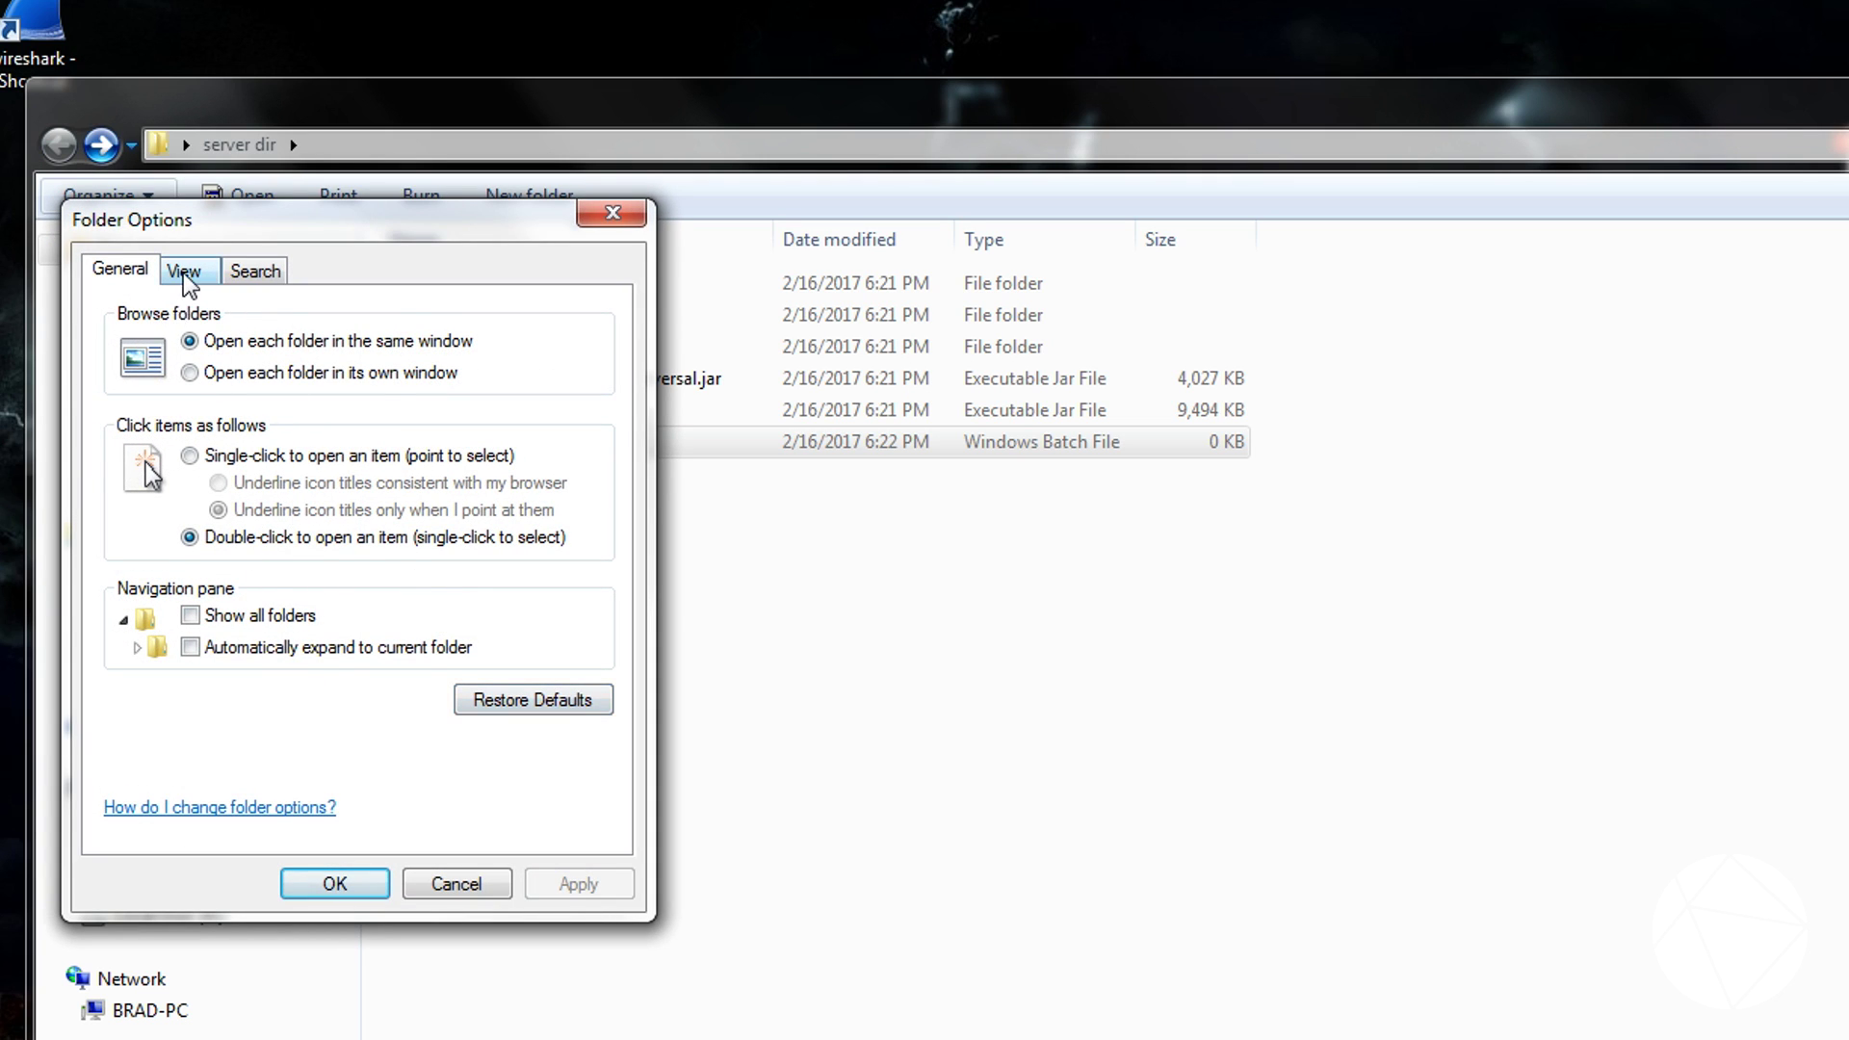
click(184, 271)
drag(588, 547, 586, 632)
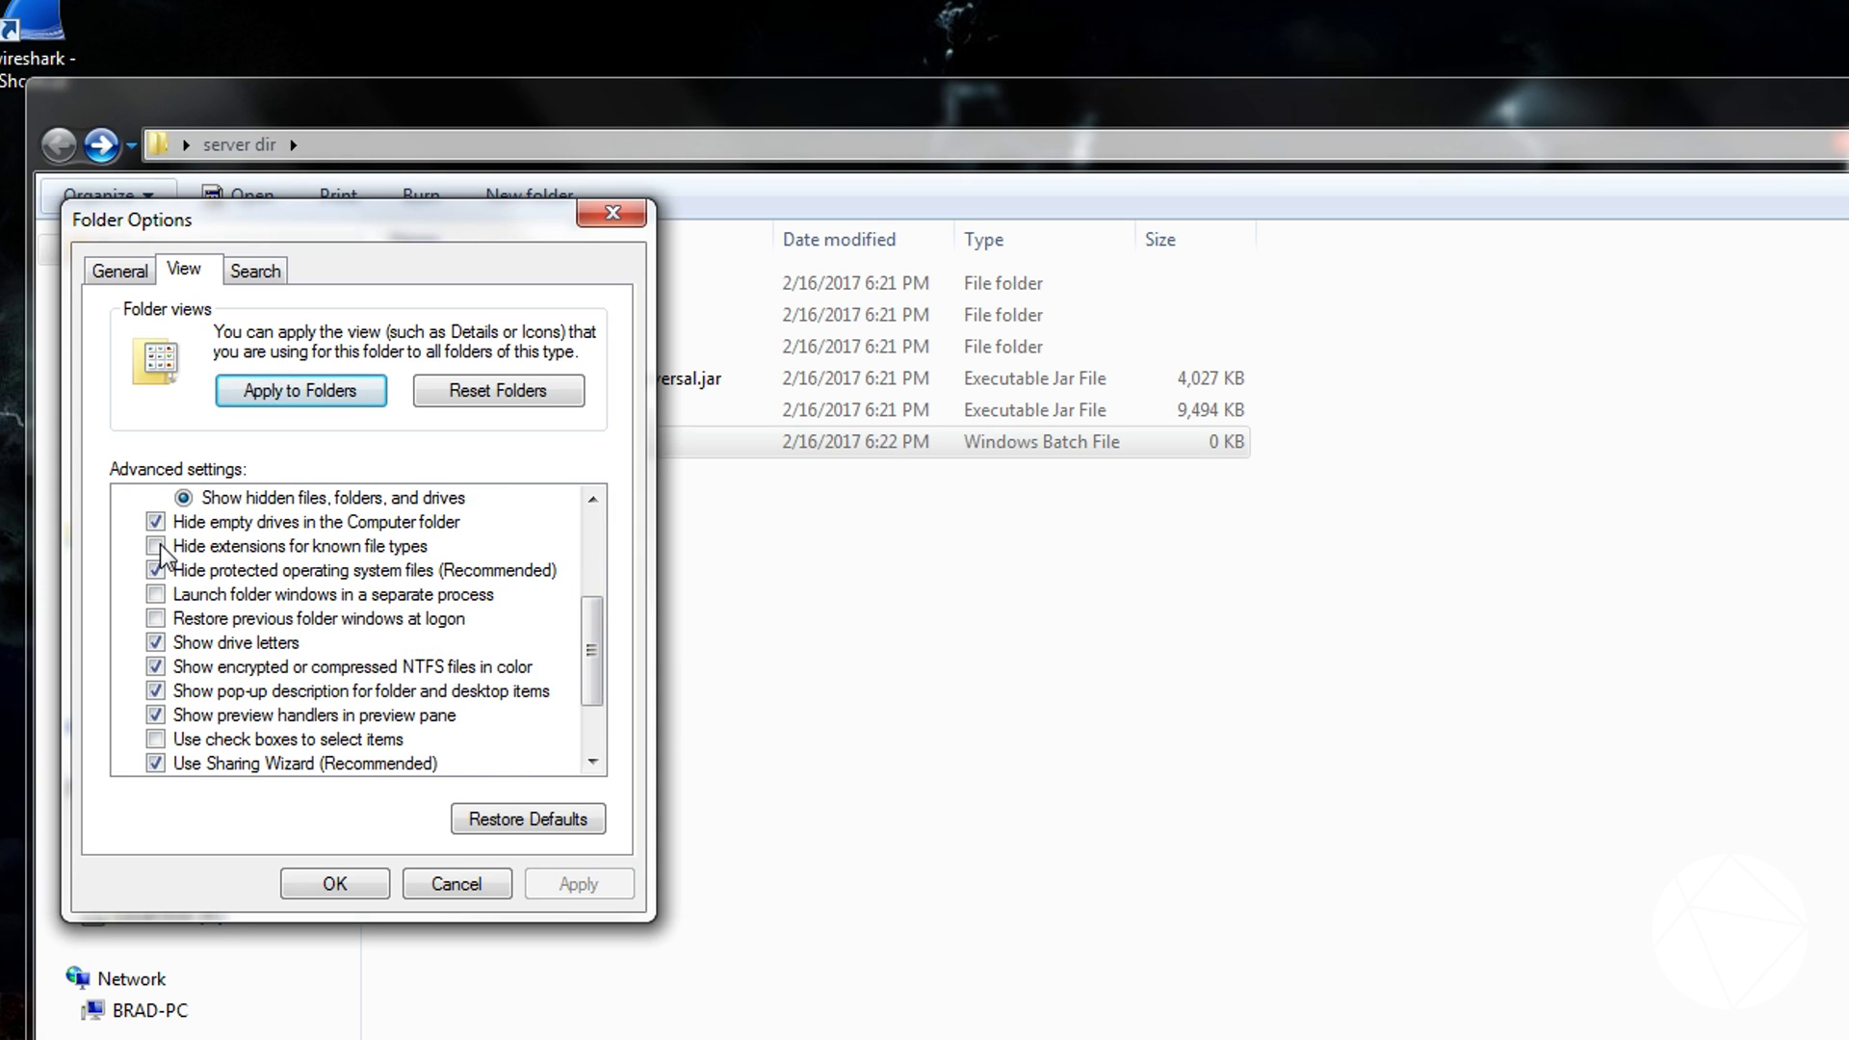
click(330, 884)
click(490, 552)
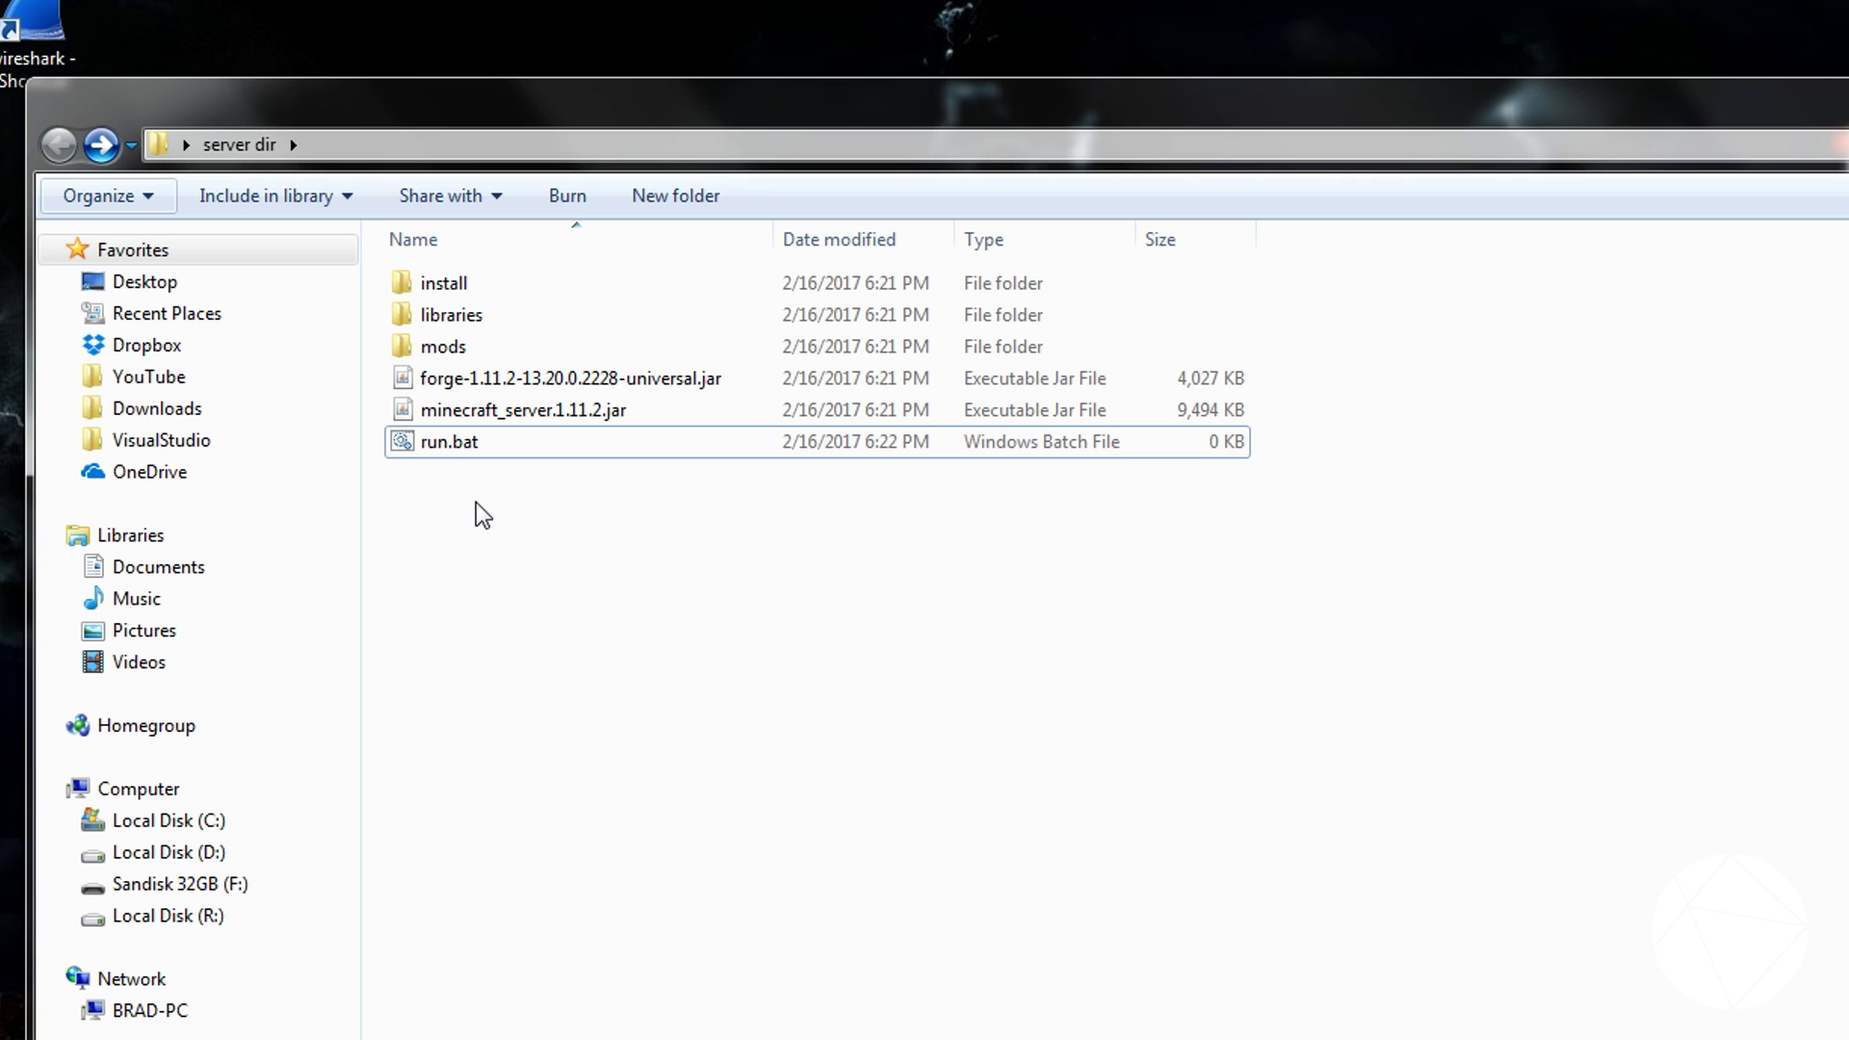
Step: Open run.bat for editing in Notepad, widen its window and place it below the file list
right_click(475, 447)
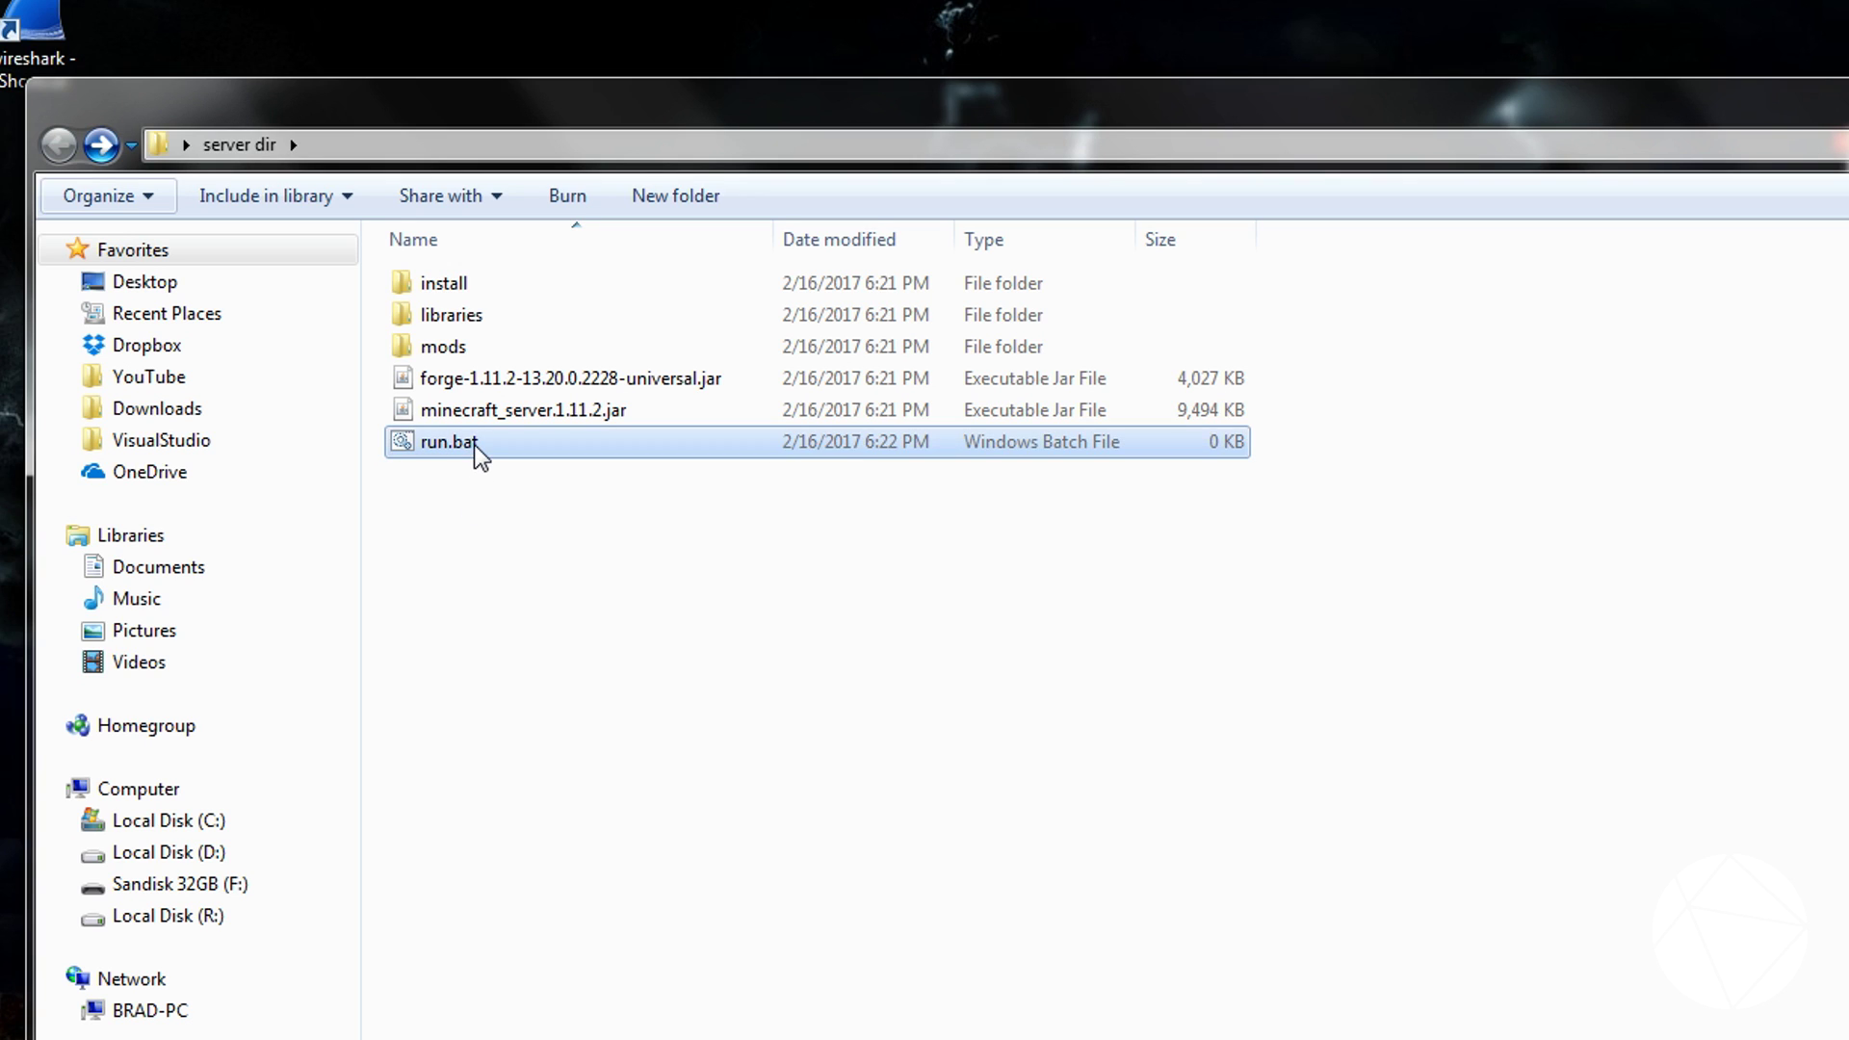
click(522, 499)
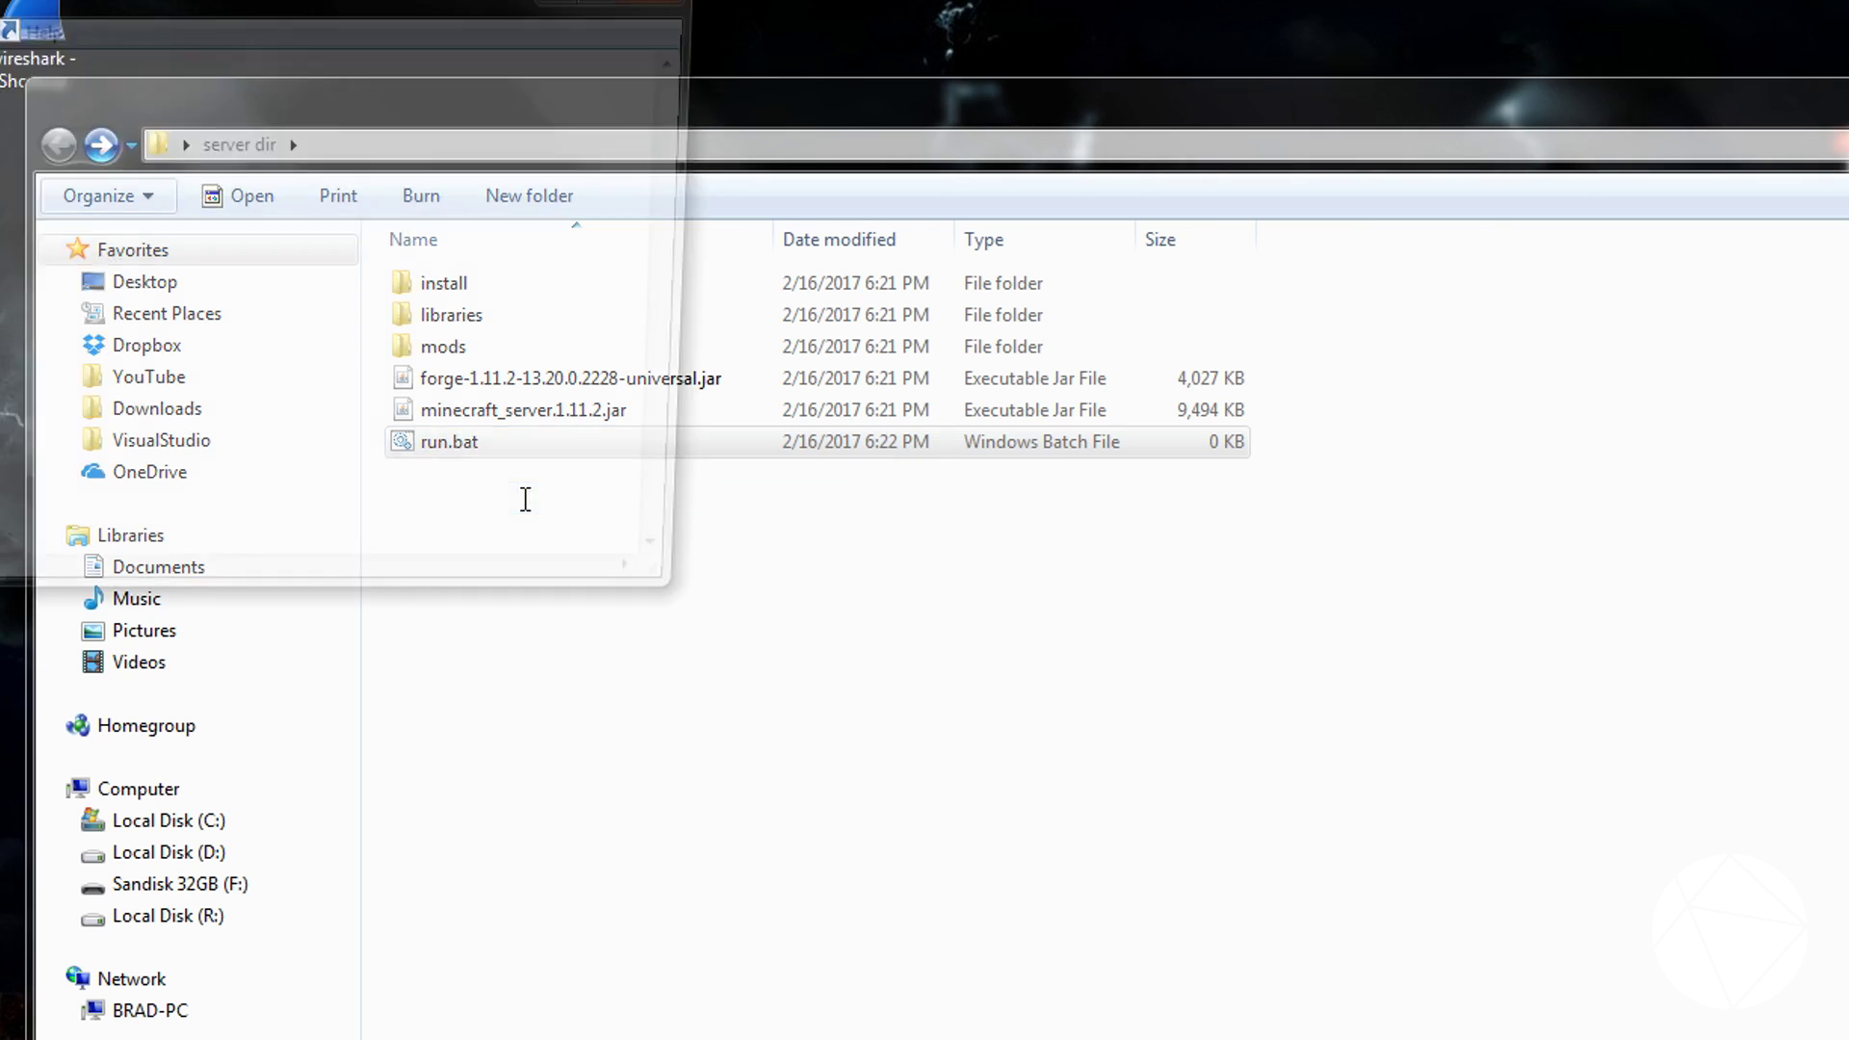
drag(446, 4, 908, 123)
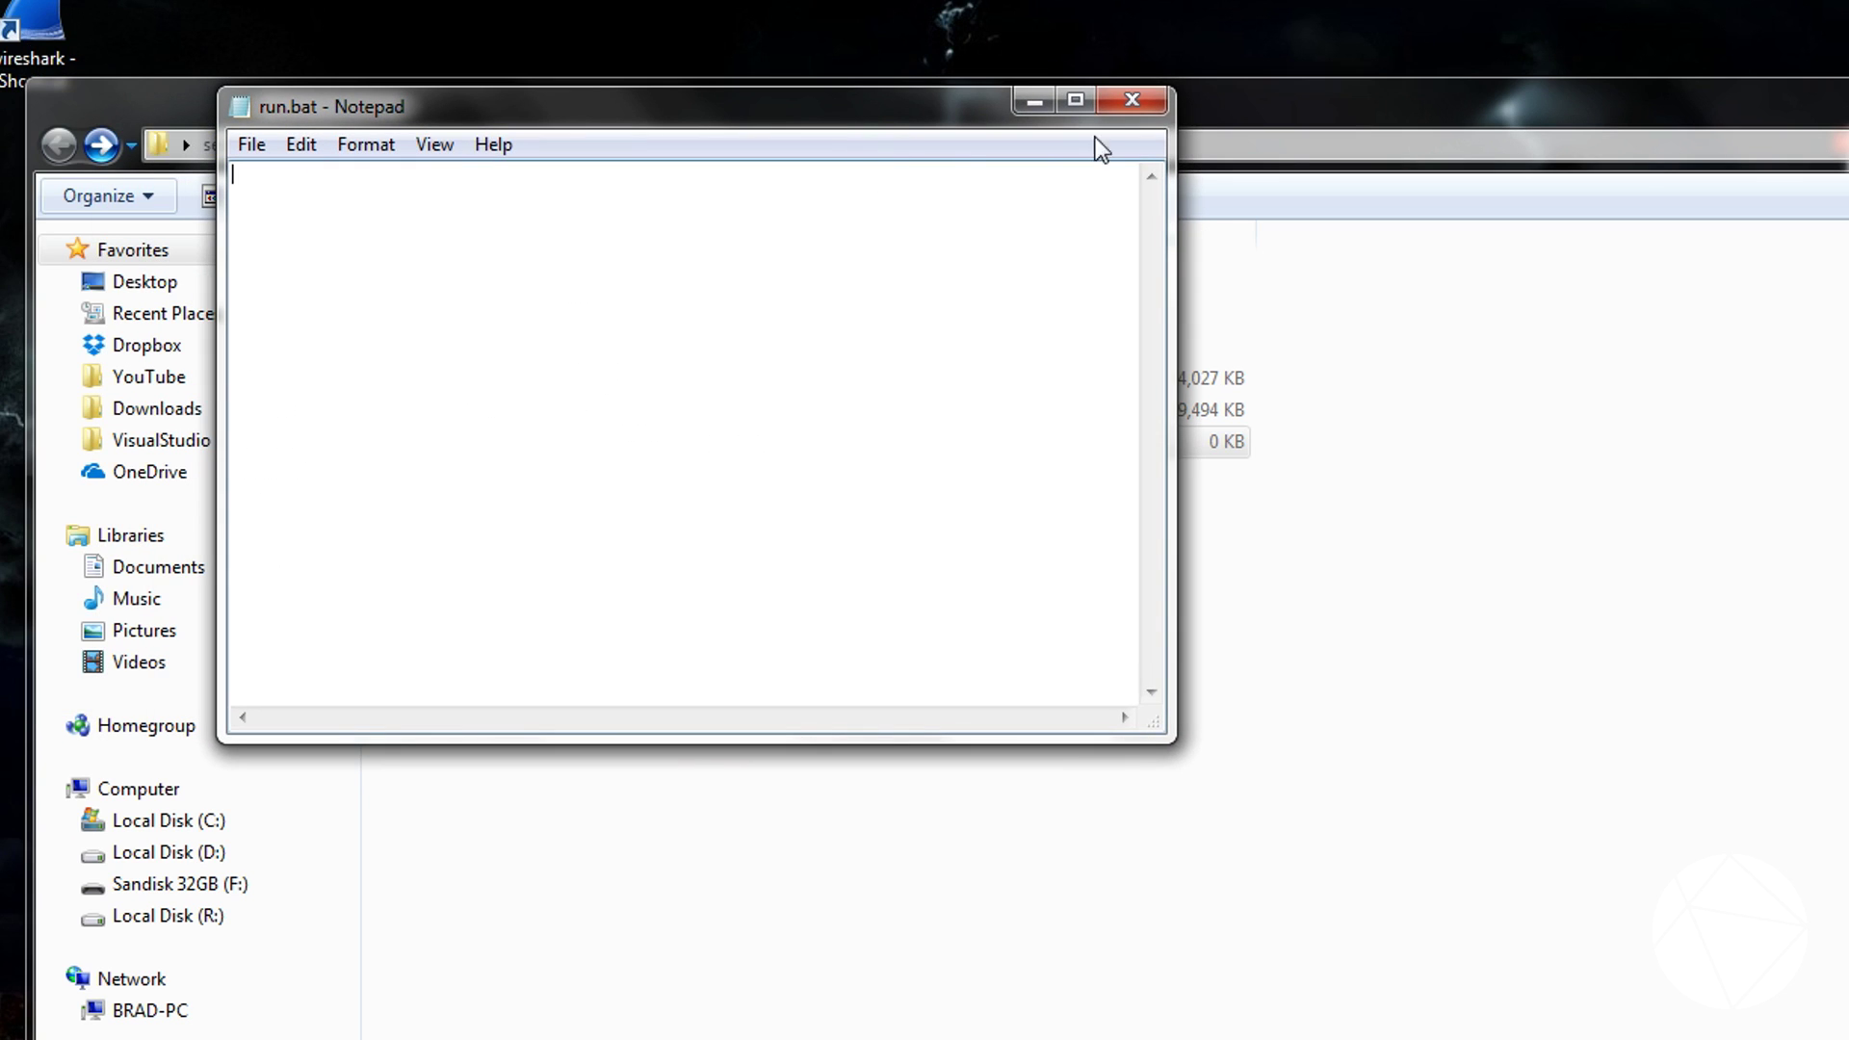
drag(1167, 182, 1845, 183)
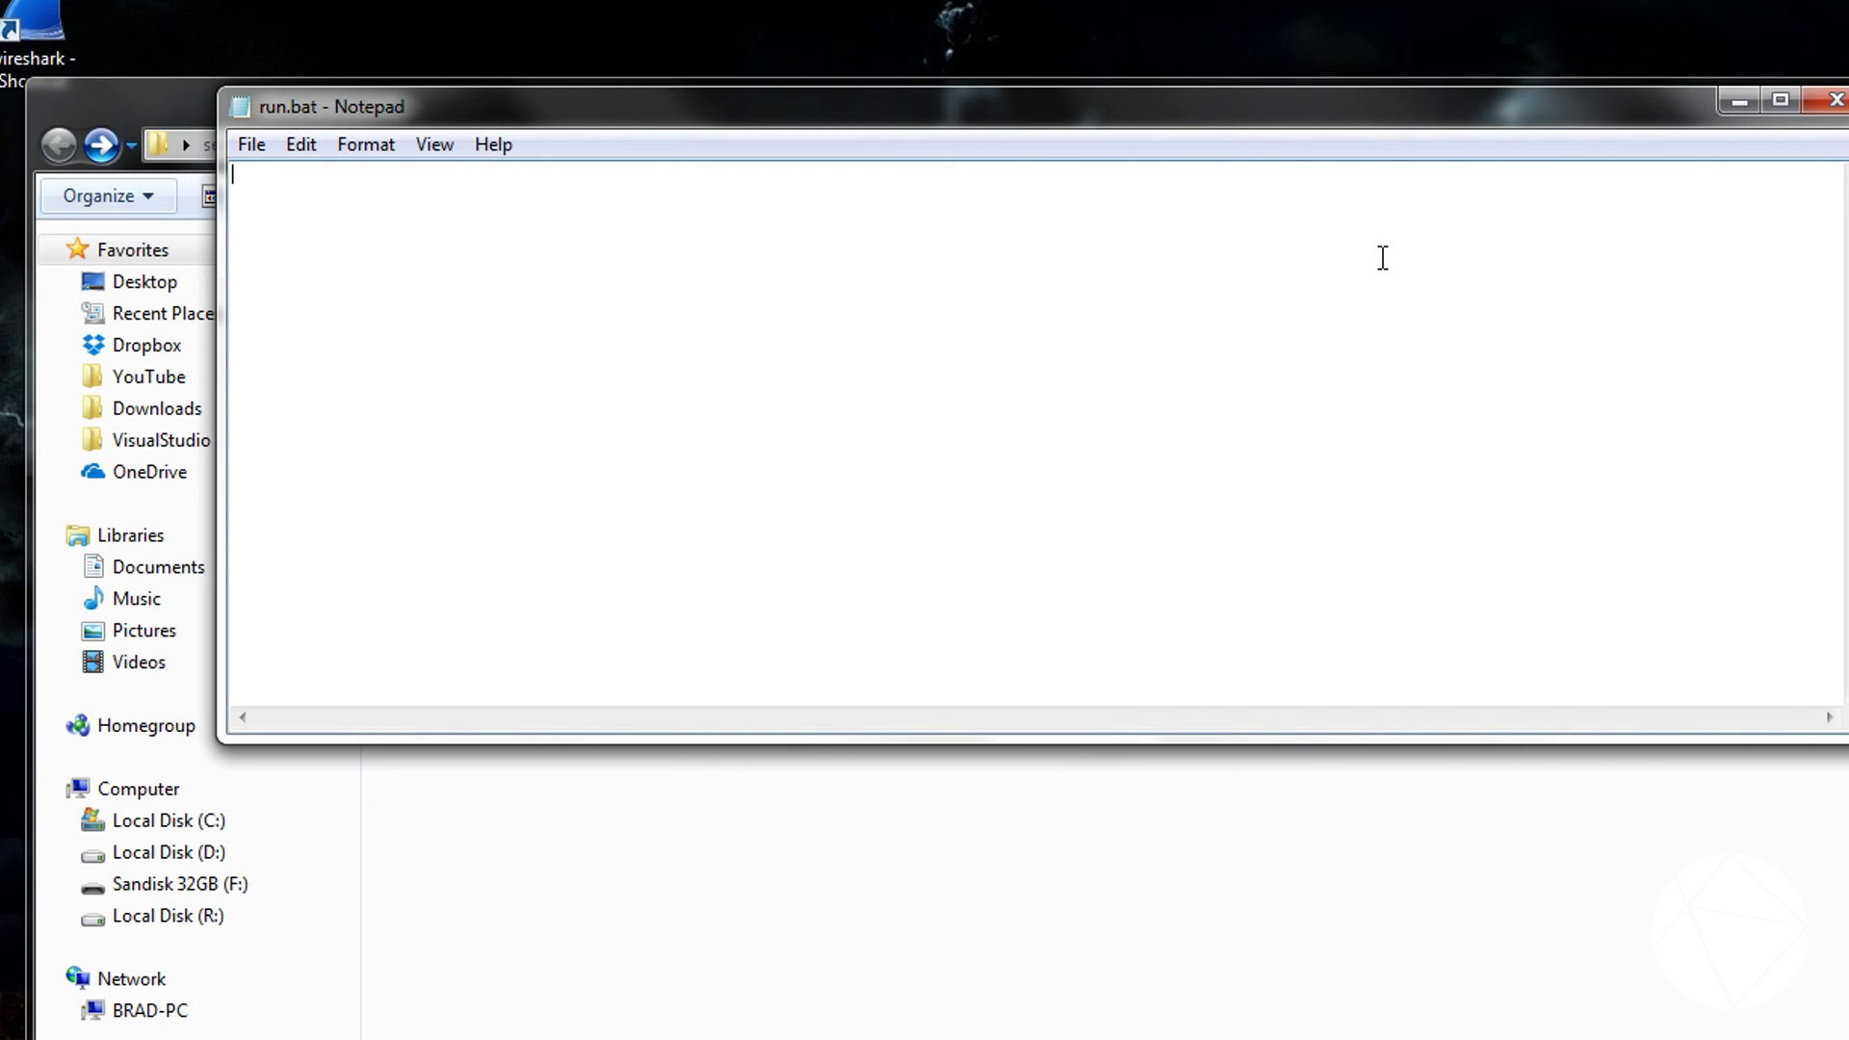
drag(1321, 132, 1508, 545)
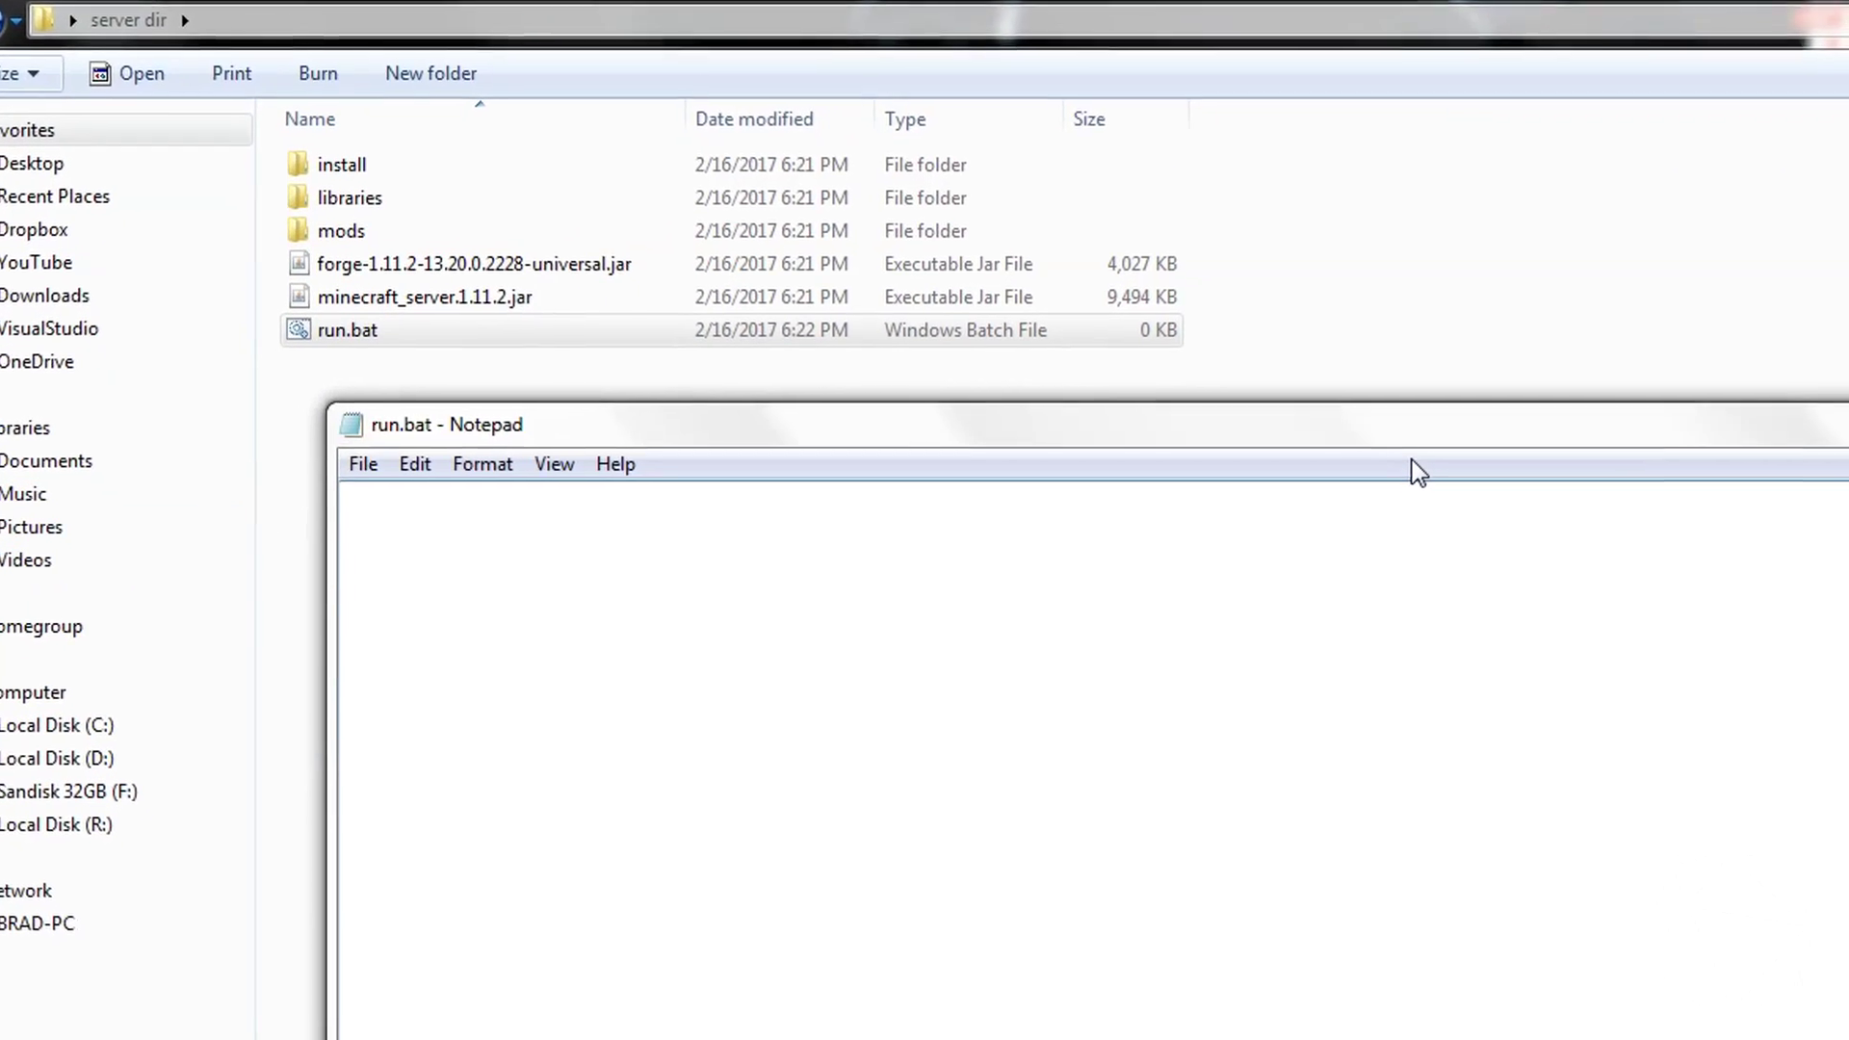
Step: Write the launch command "java -Xms1024M -Xmx4096M -jar" on the first line of run.bat
text(jav)
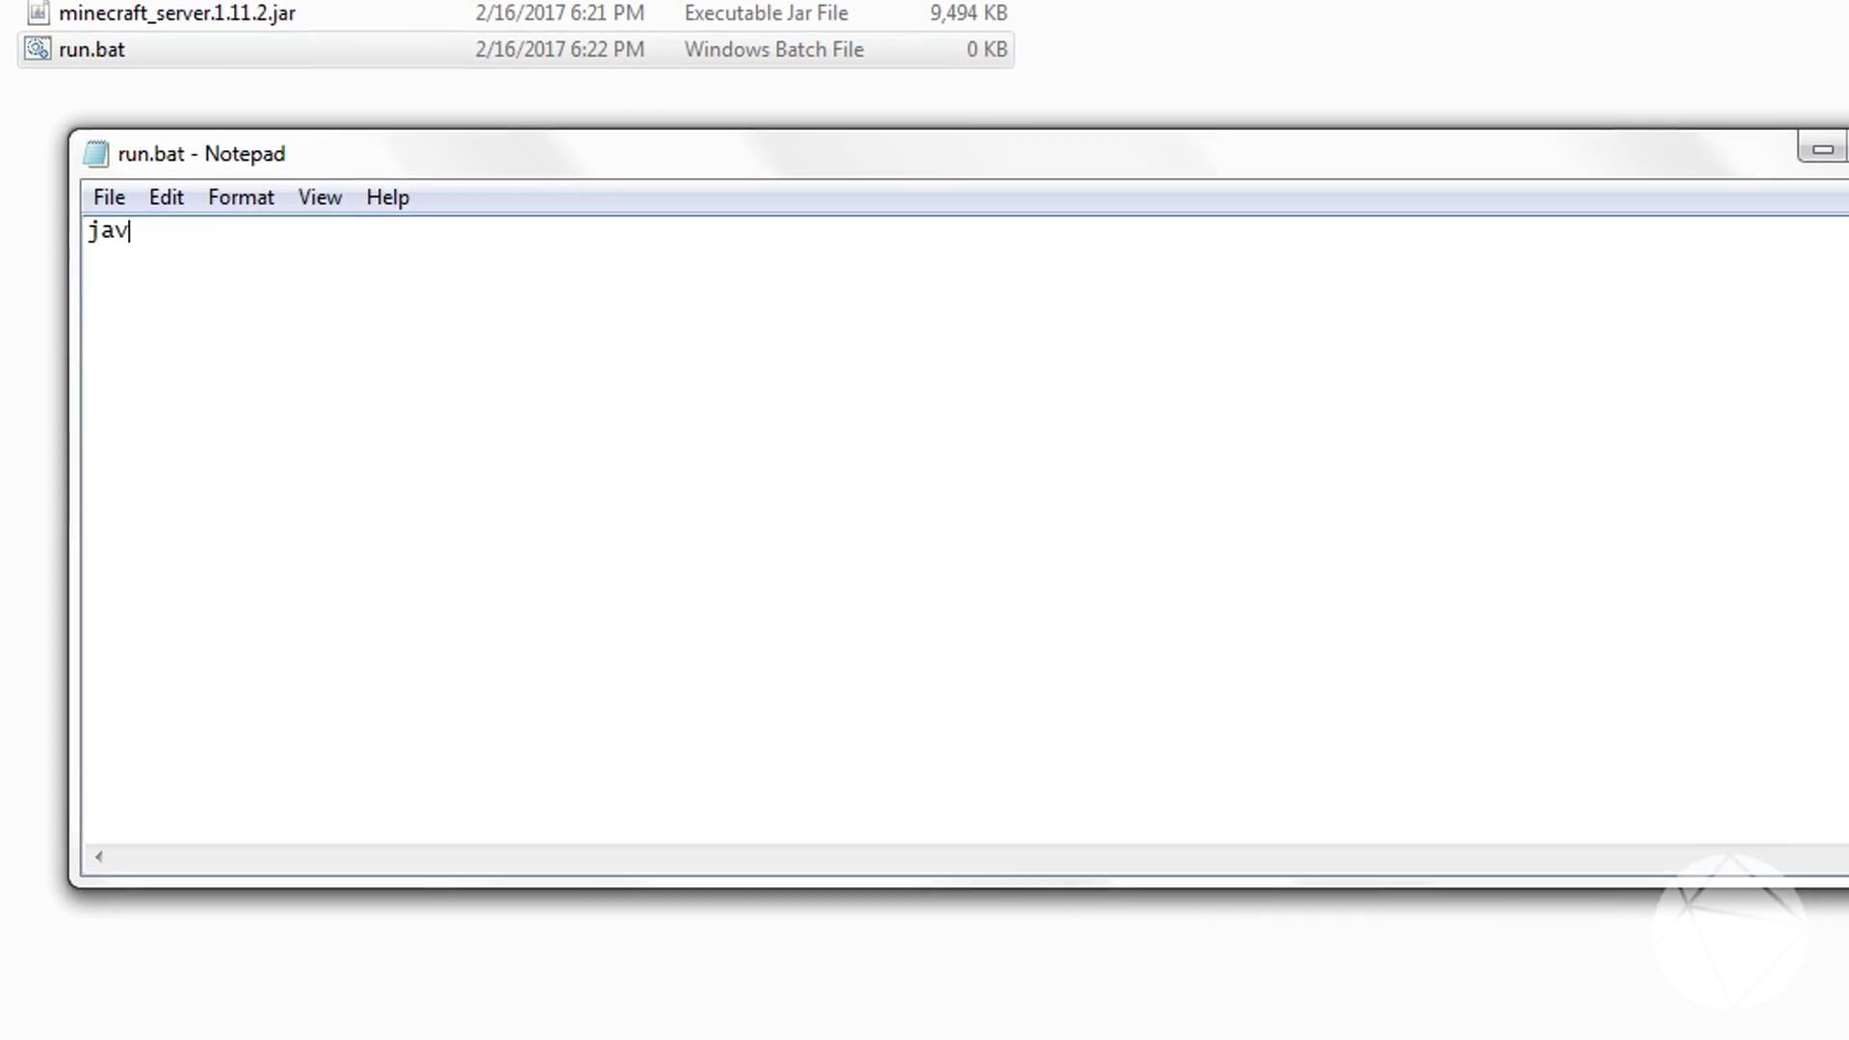
text(a )
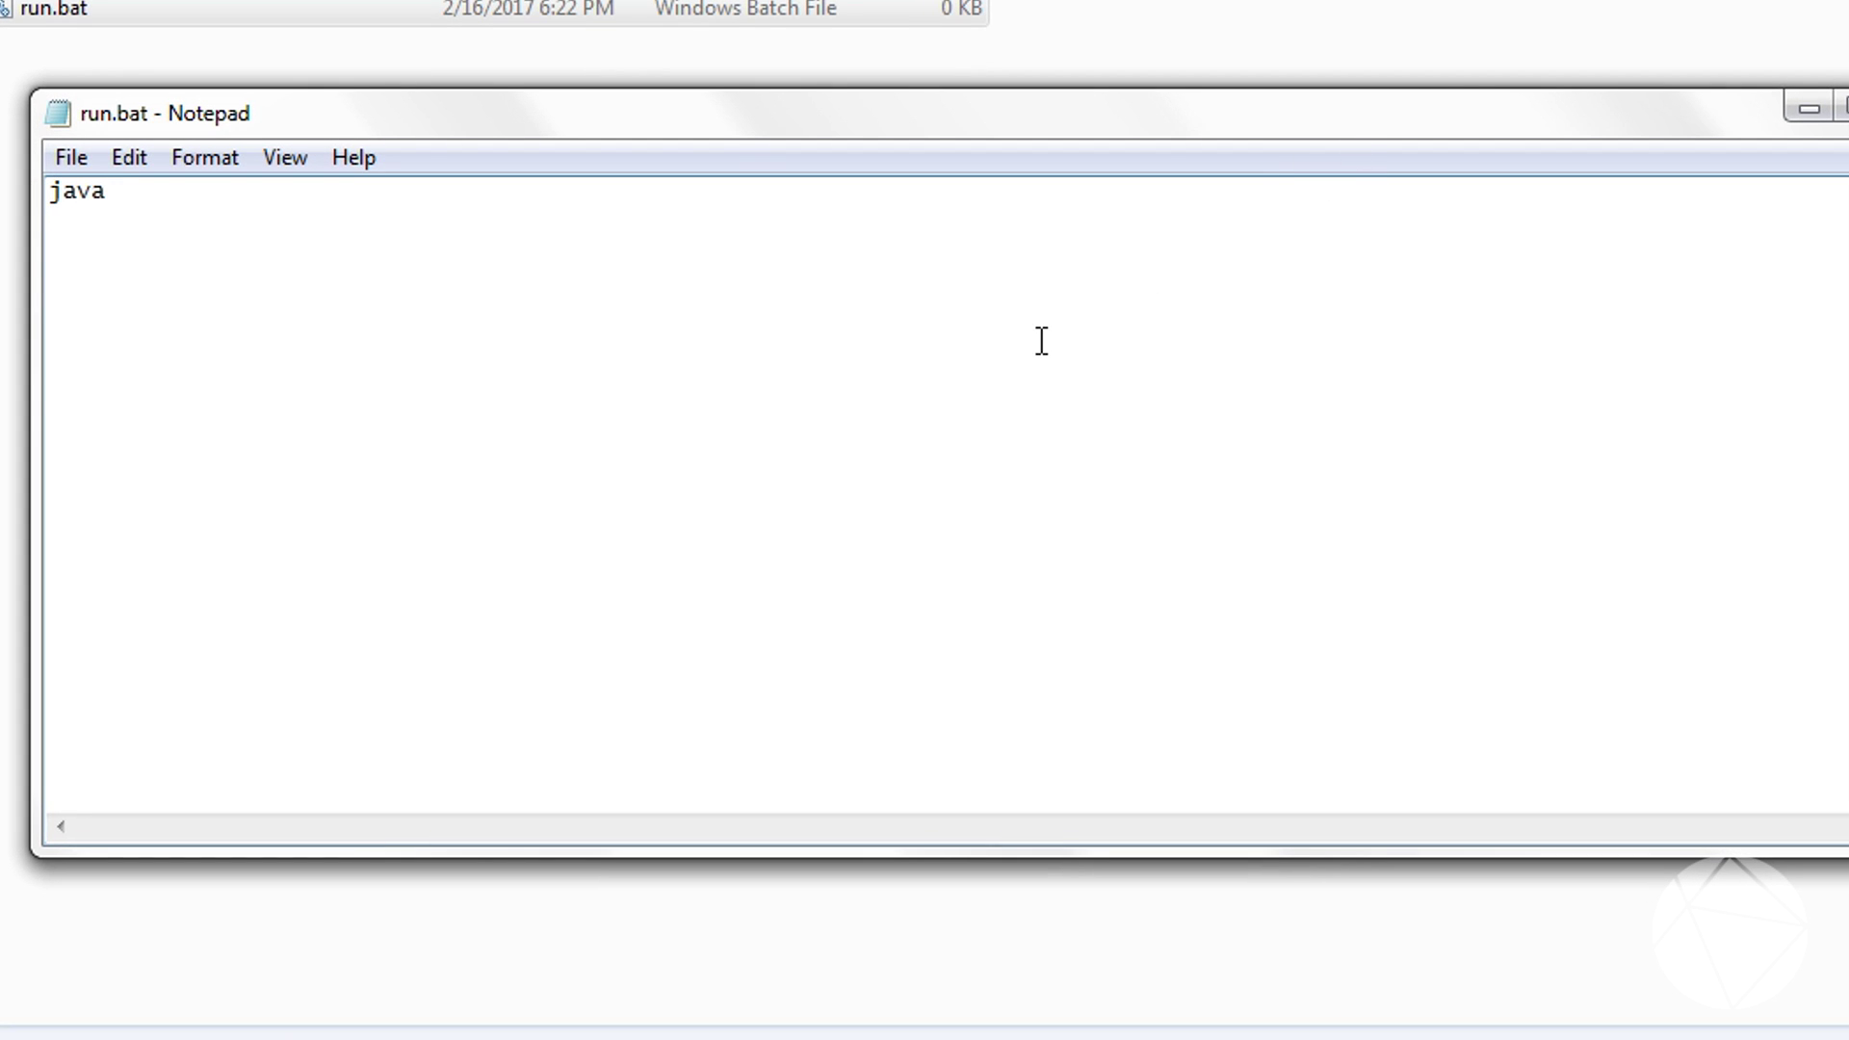
text(-Xms)
click(103, 1020)
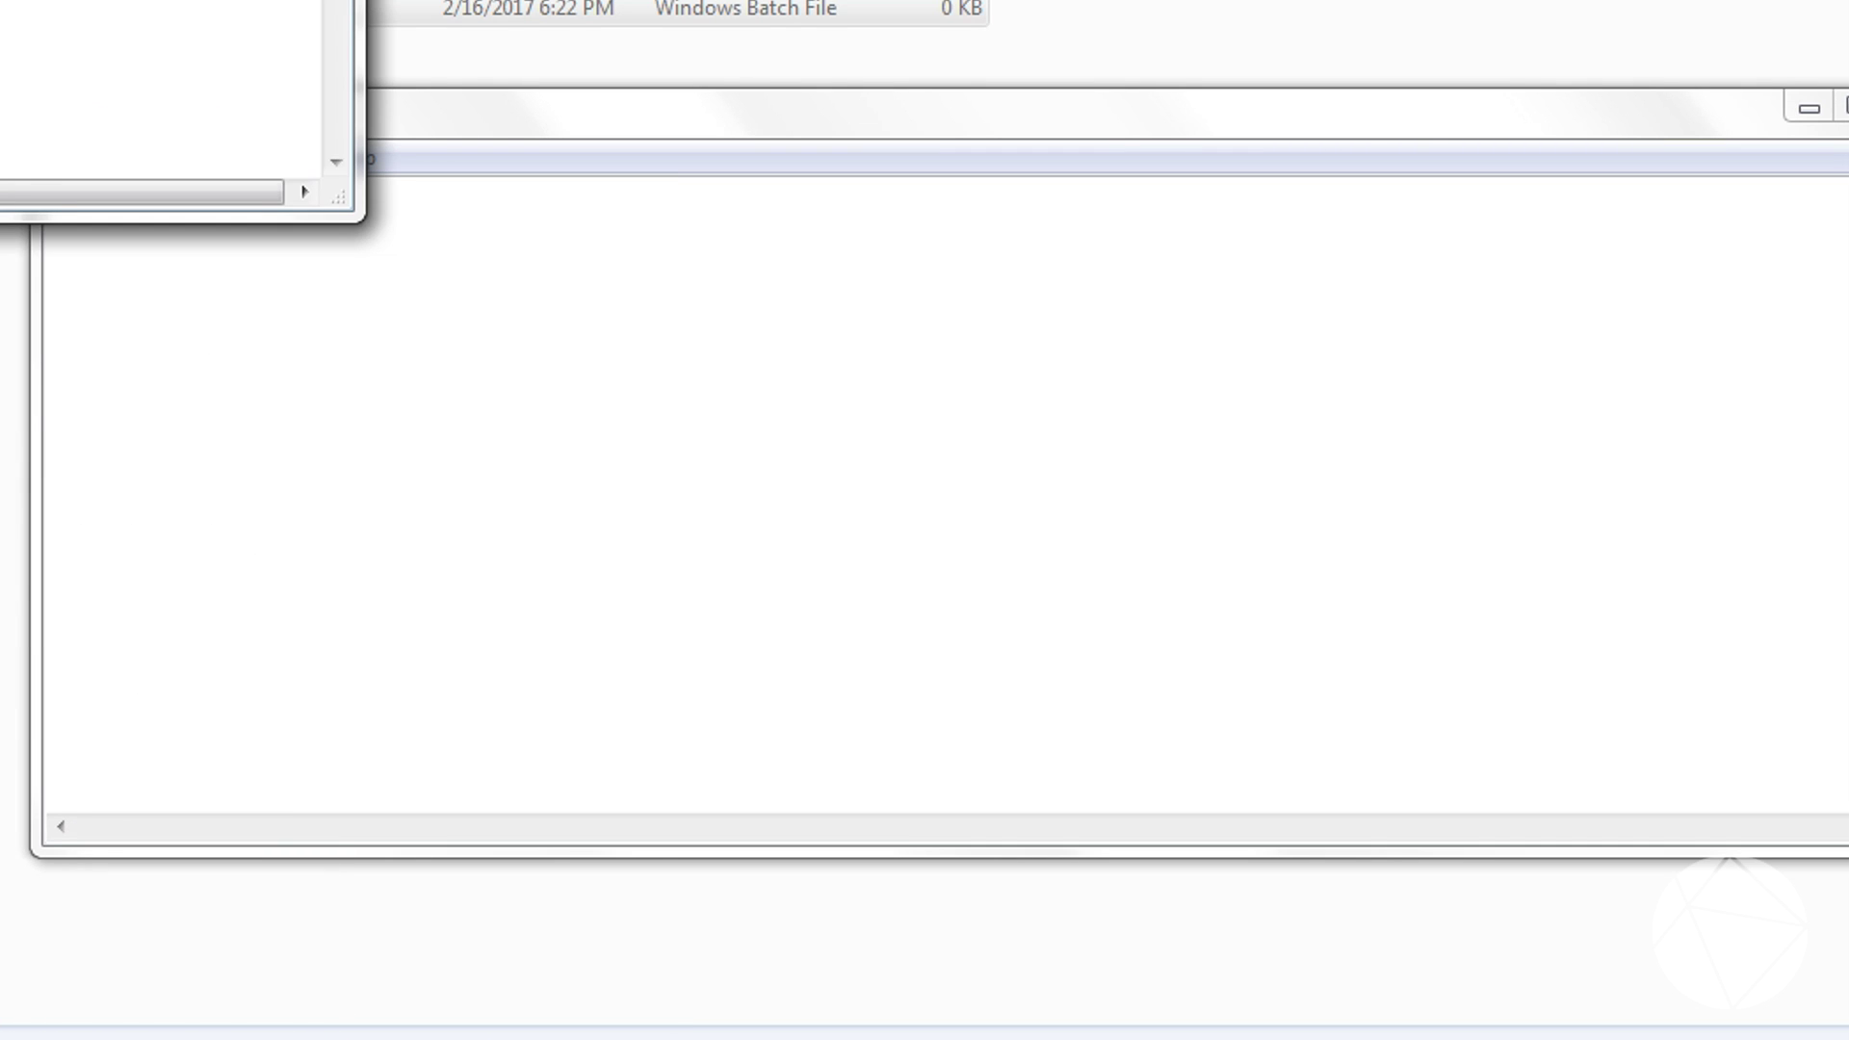
click(417, 277)
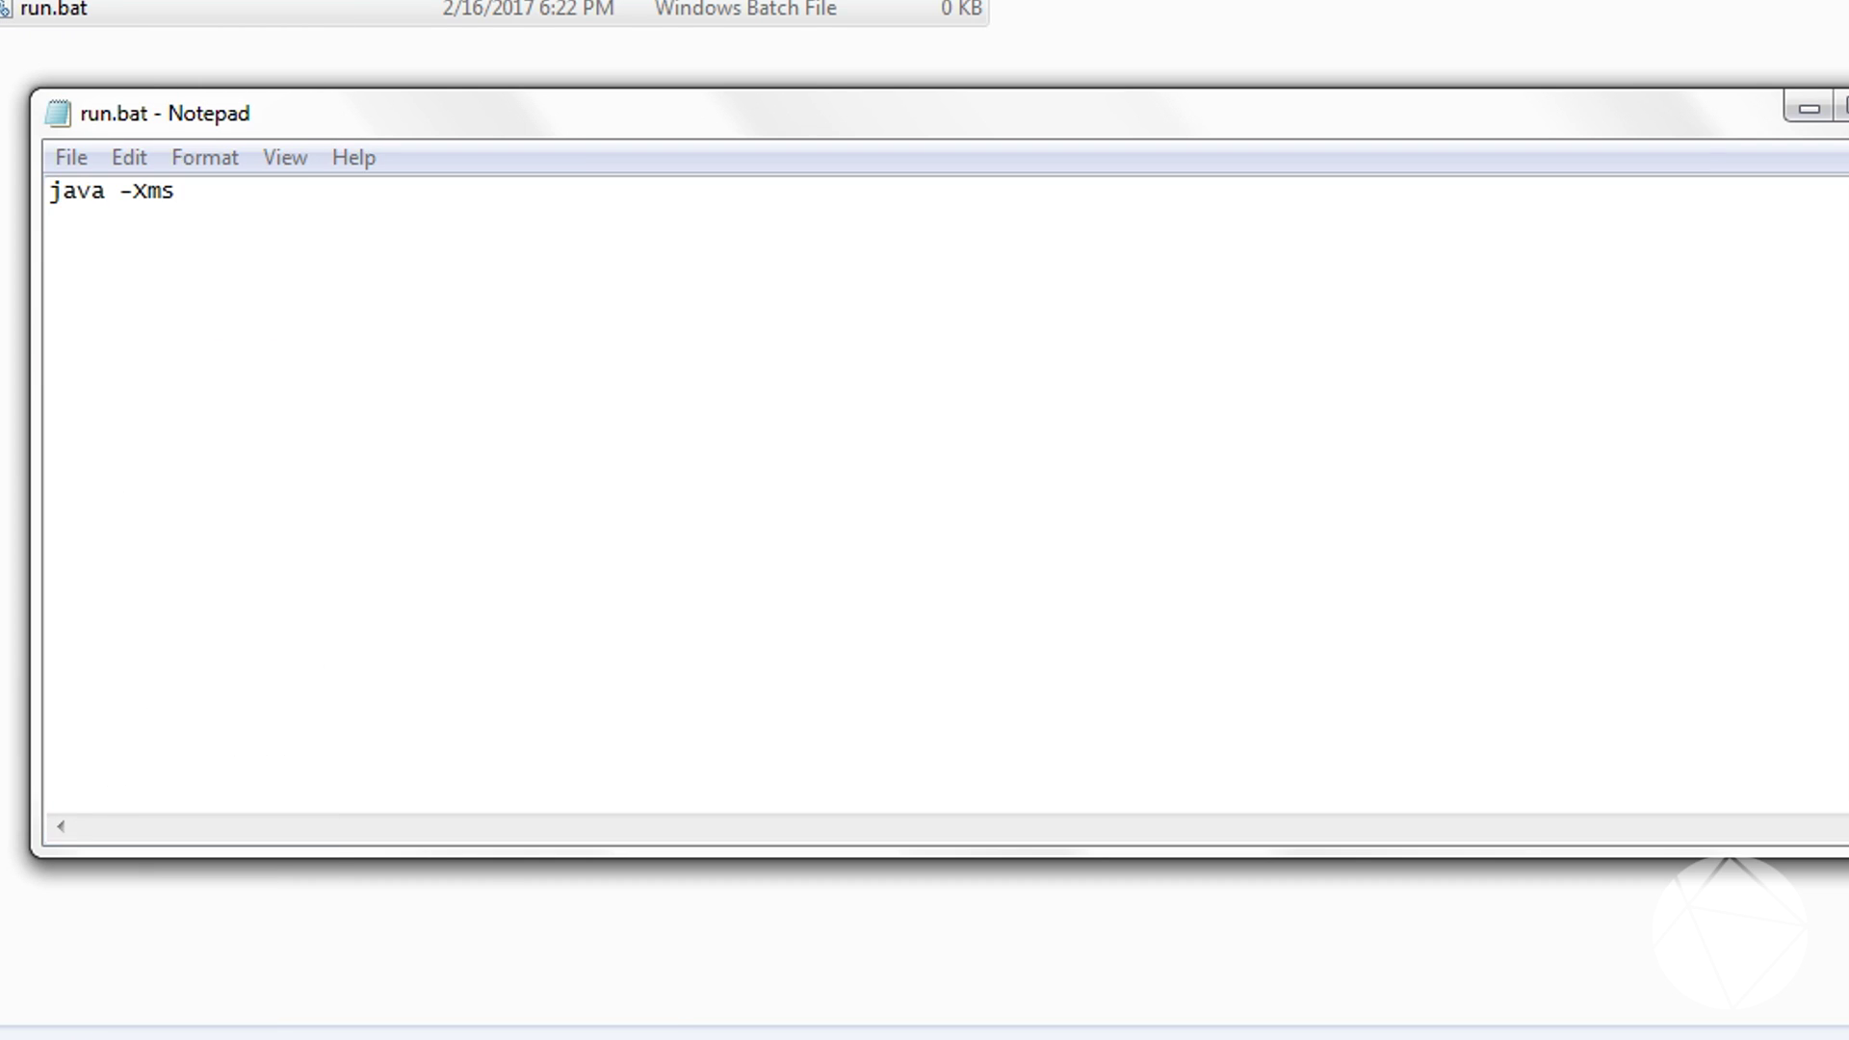
click(104, 1020)
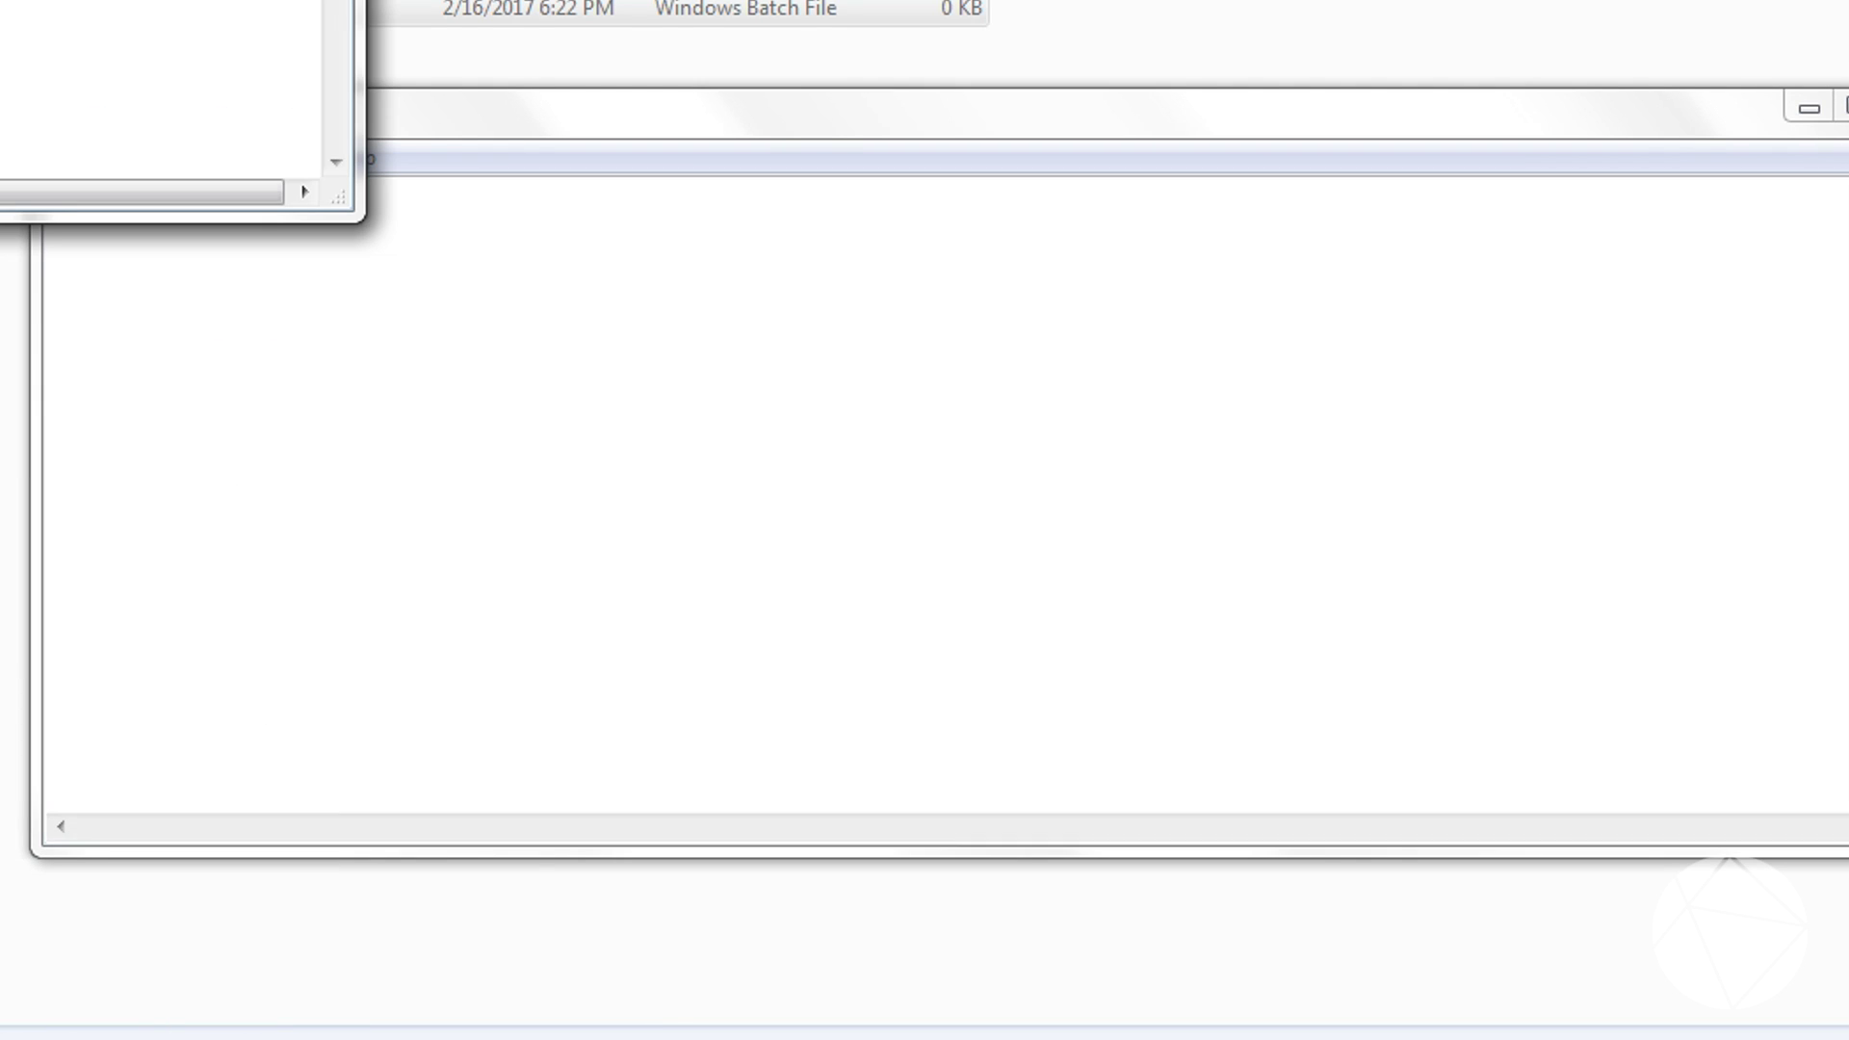
click(381, 106)
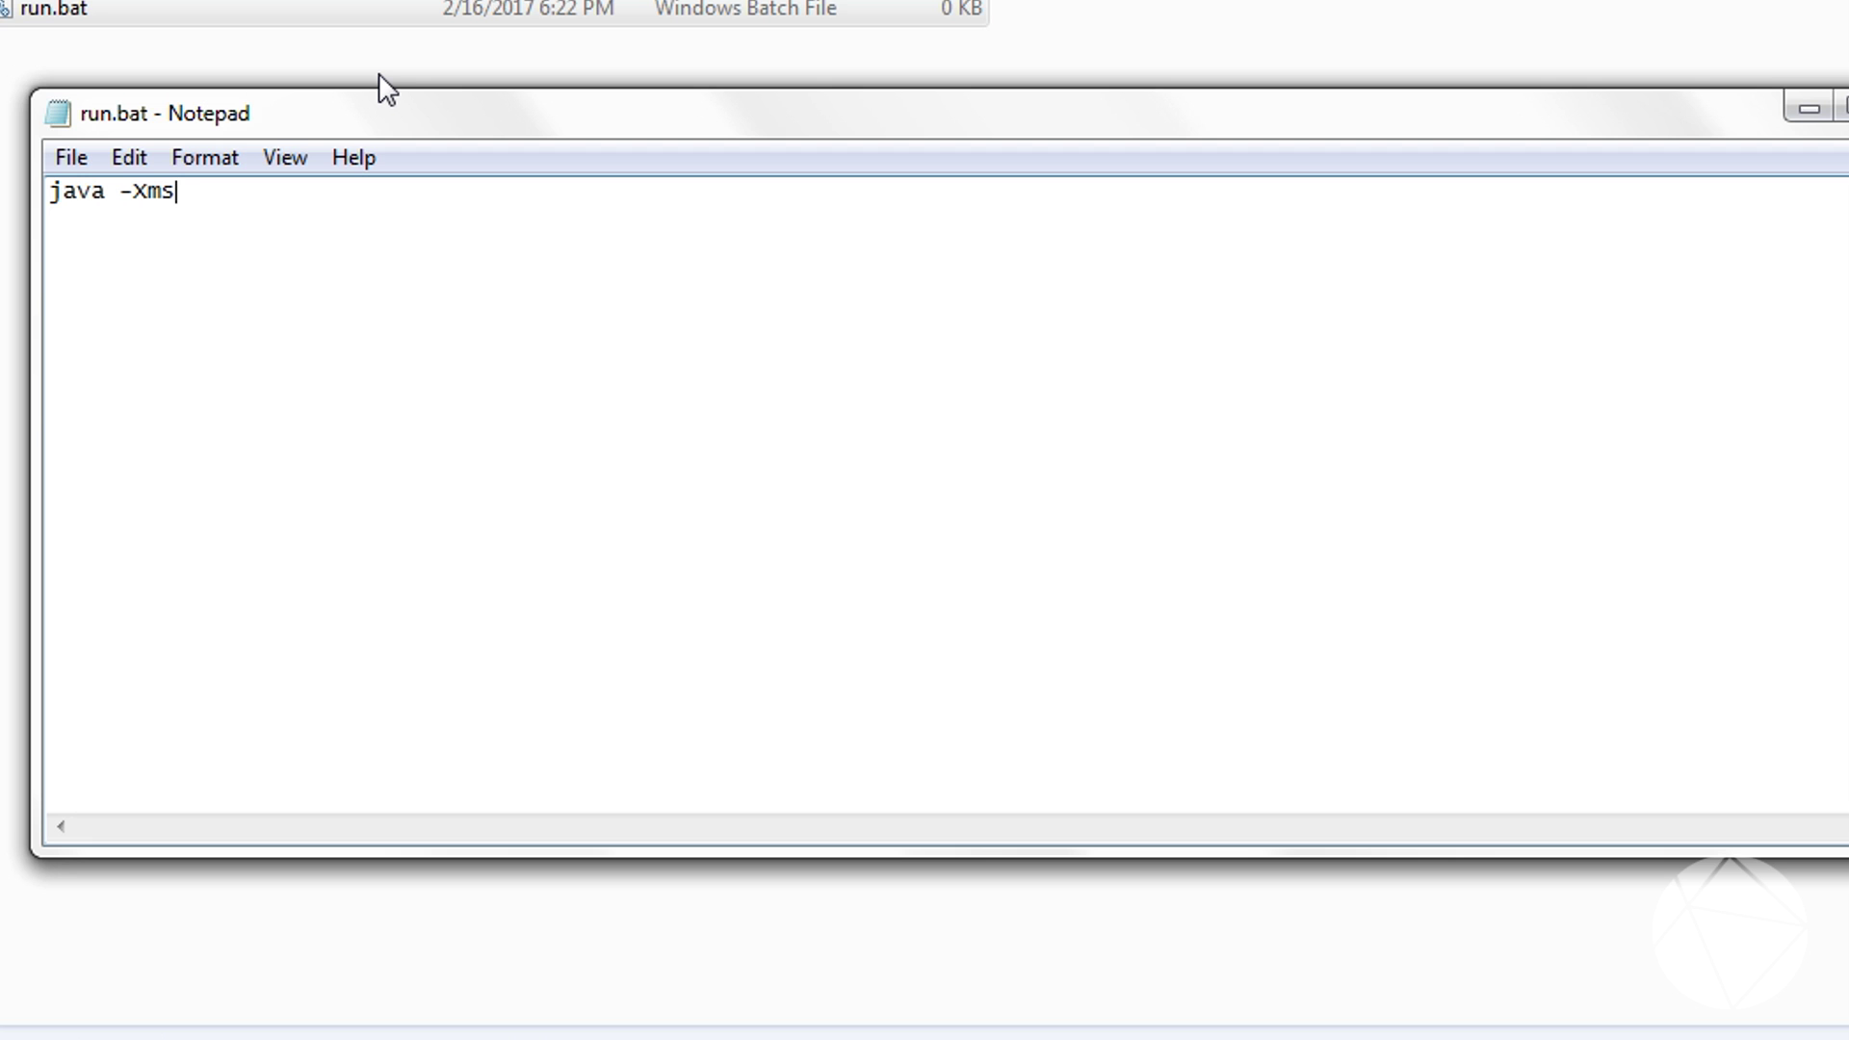
text(1024M -Xmx4096M )
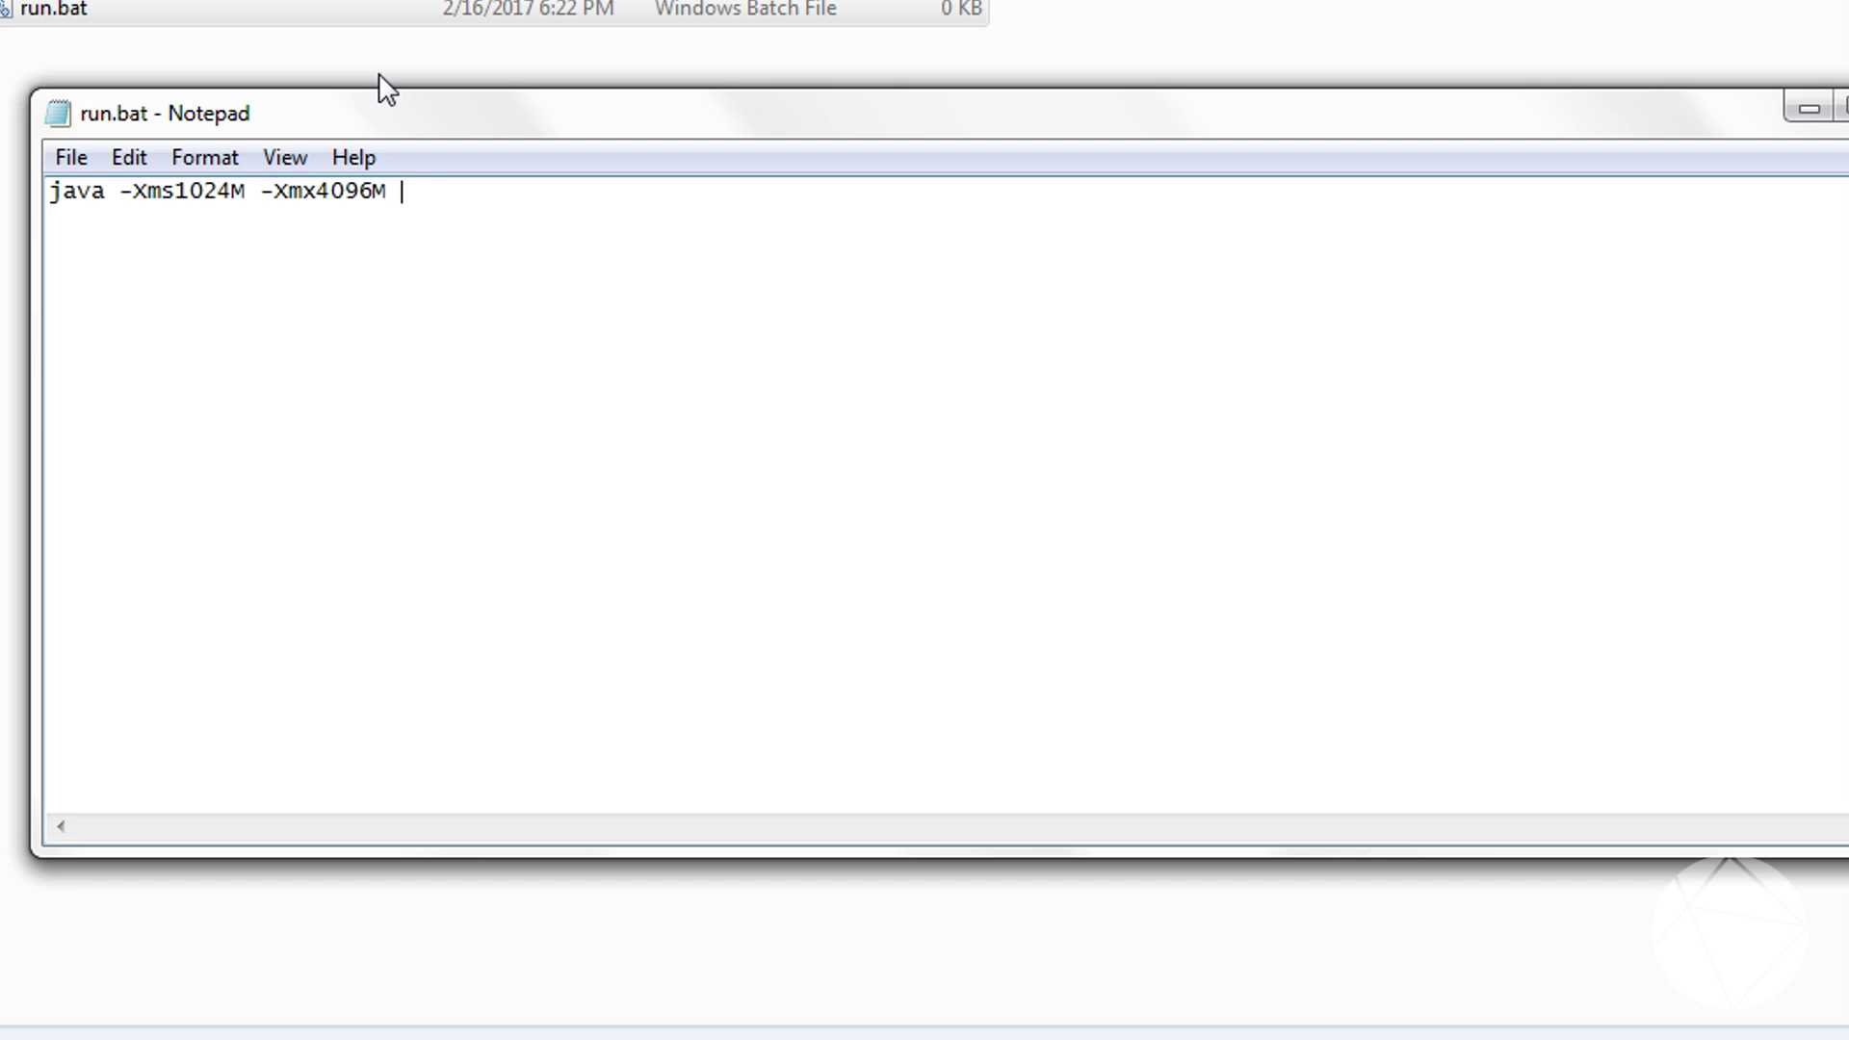
text(-jar)
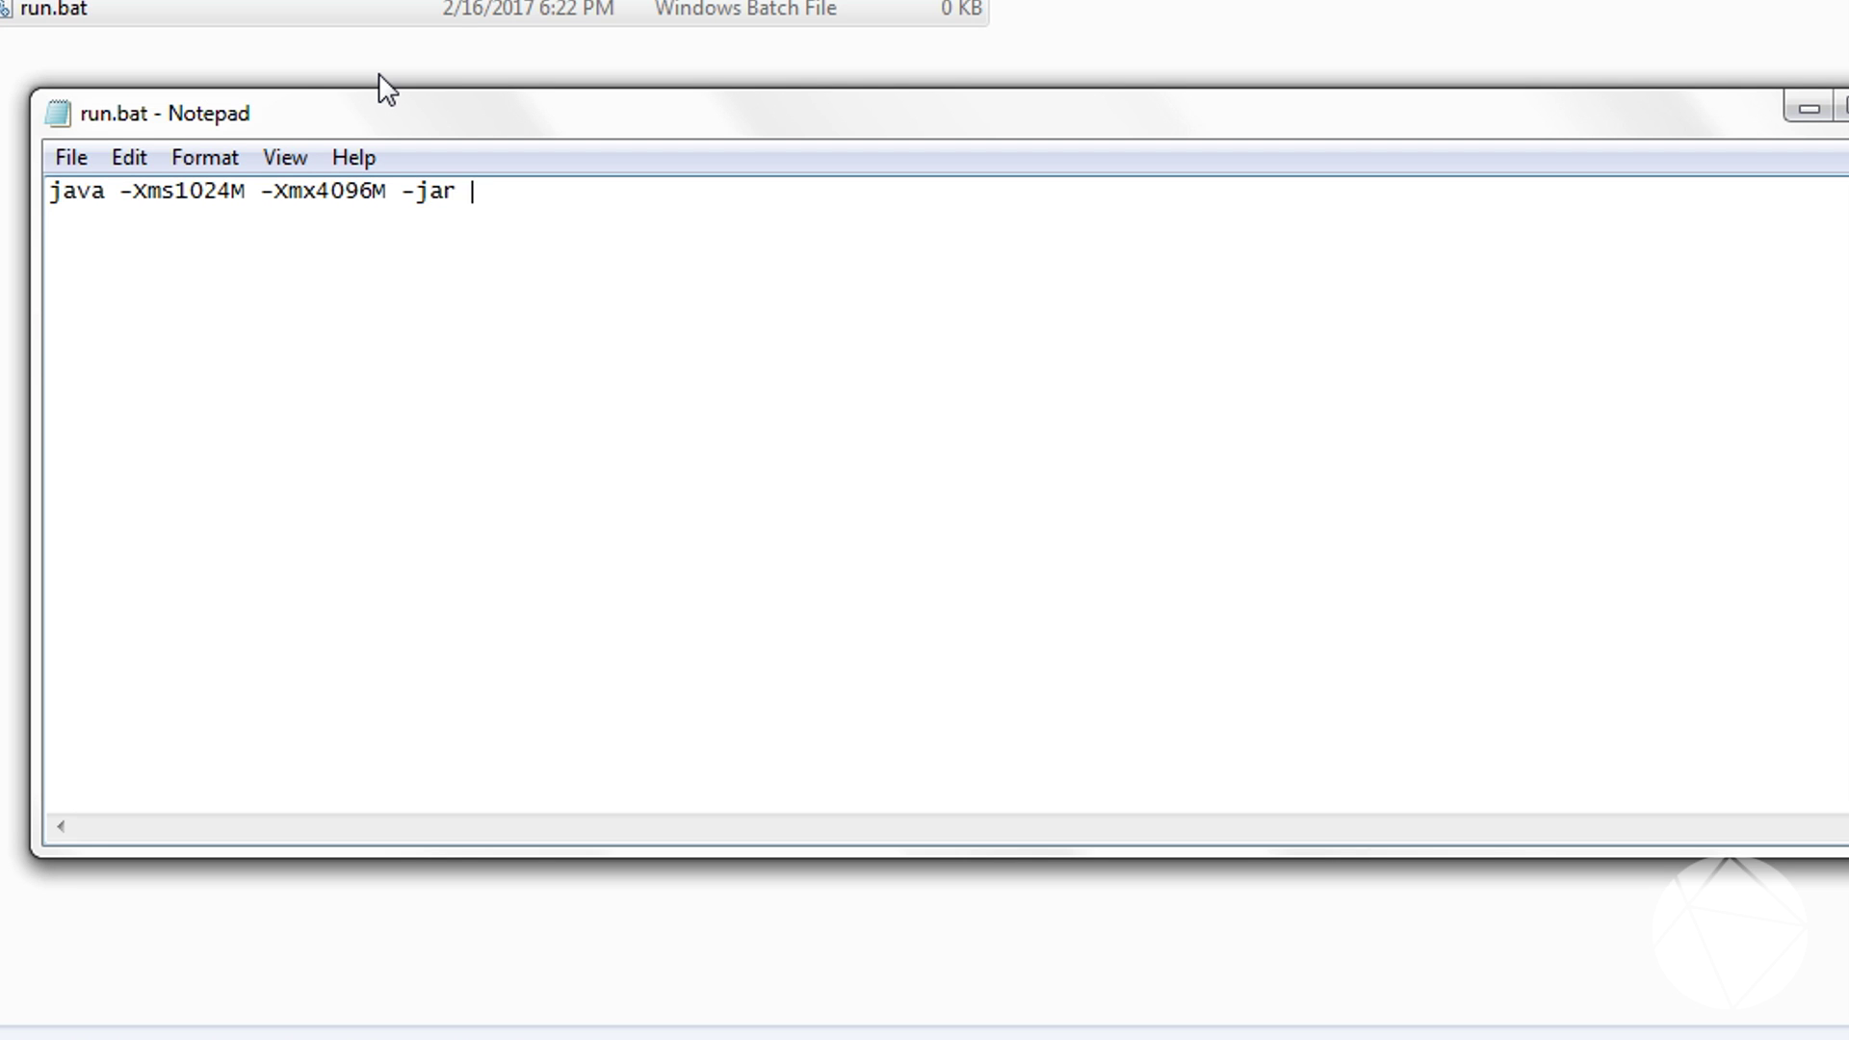
Step: Copy the full file name forge-1.11.2-13.20.0.2228-universal.jar from server dir and paste it after "-jar" in run.bat
click(438, 164)
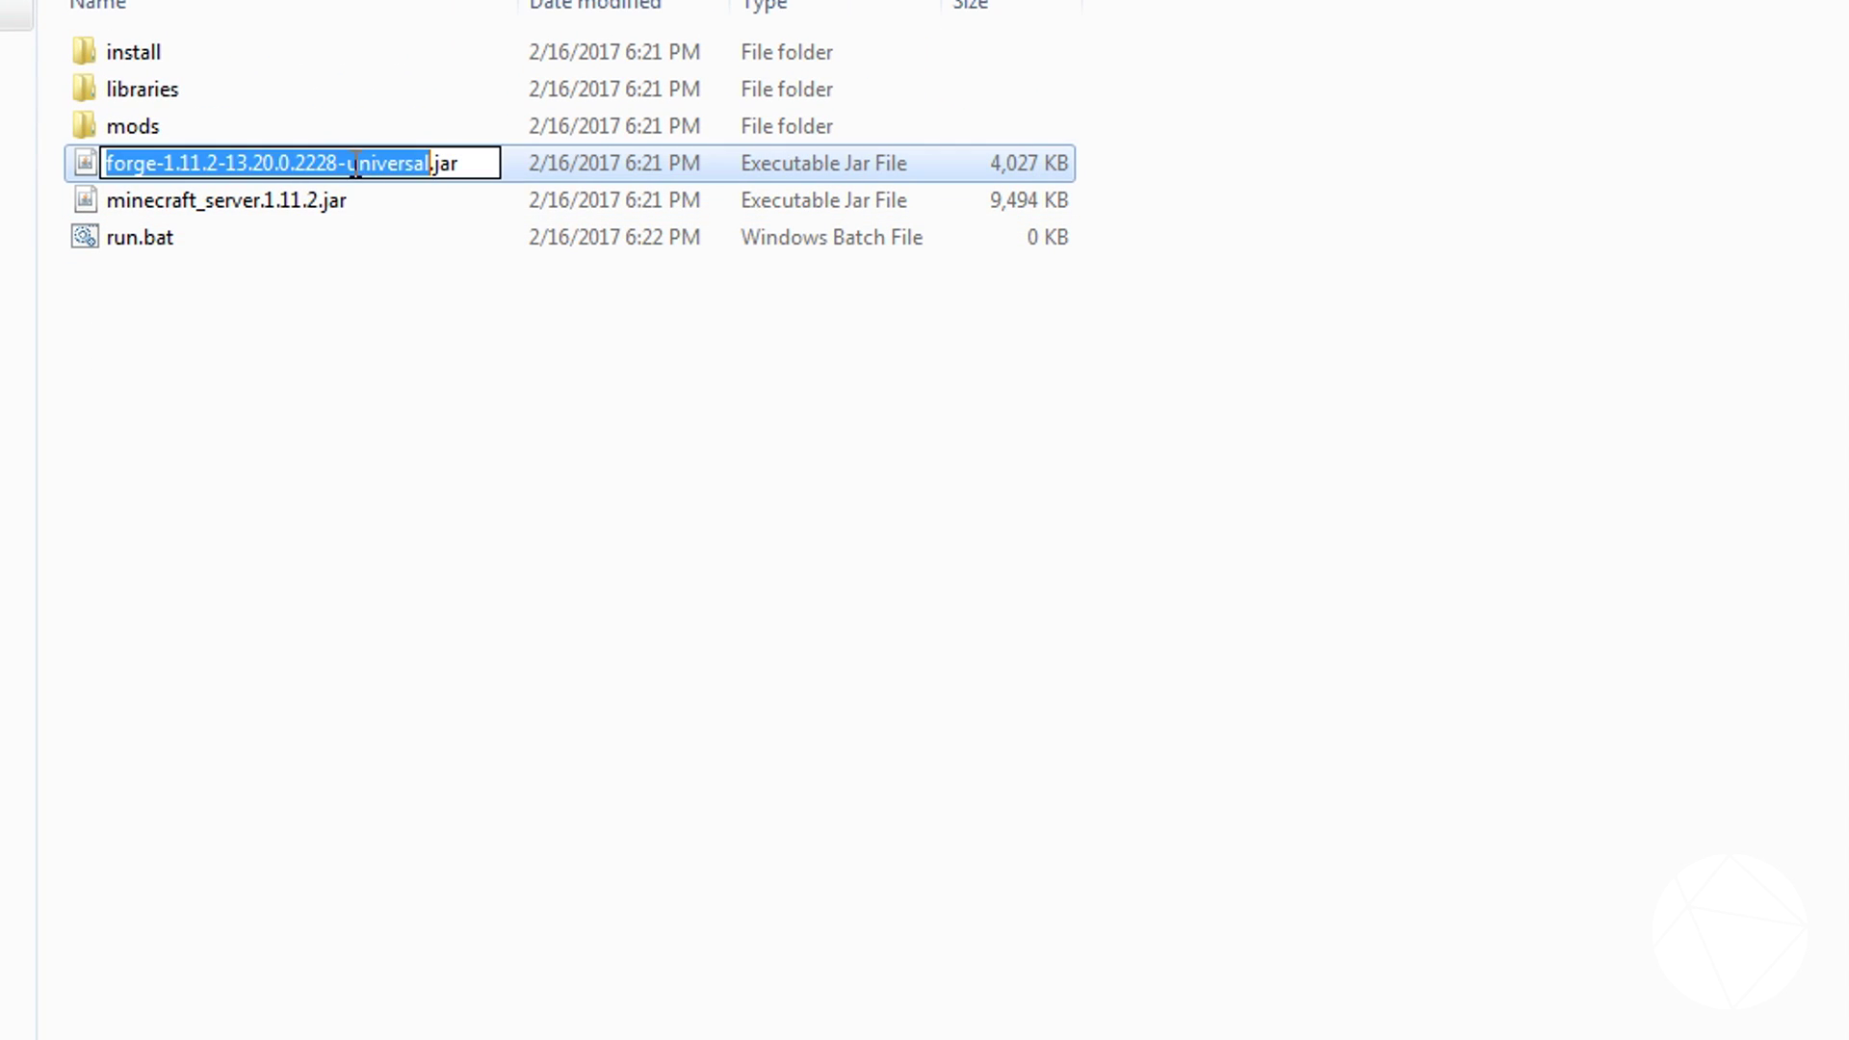
drag(472, 164, 104, 165)
right_click(144, 165)
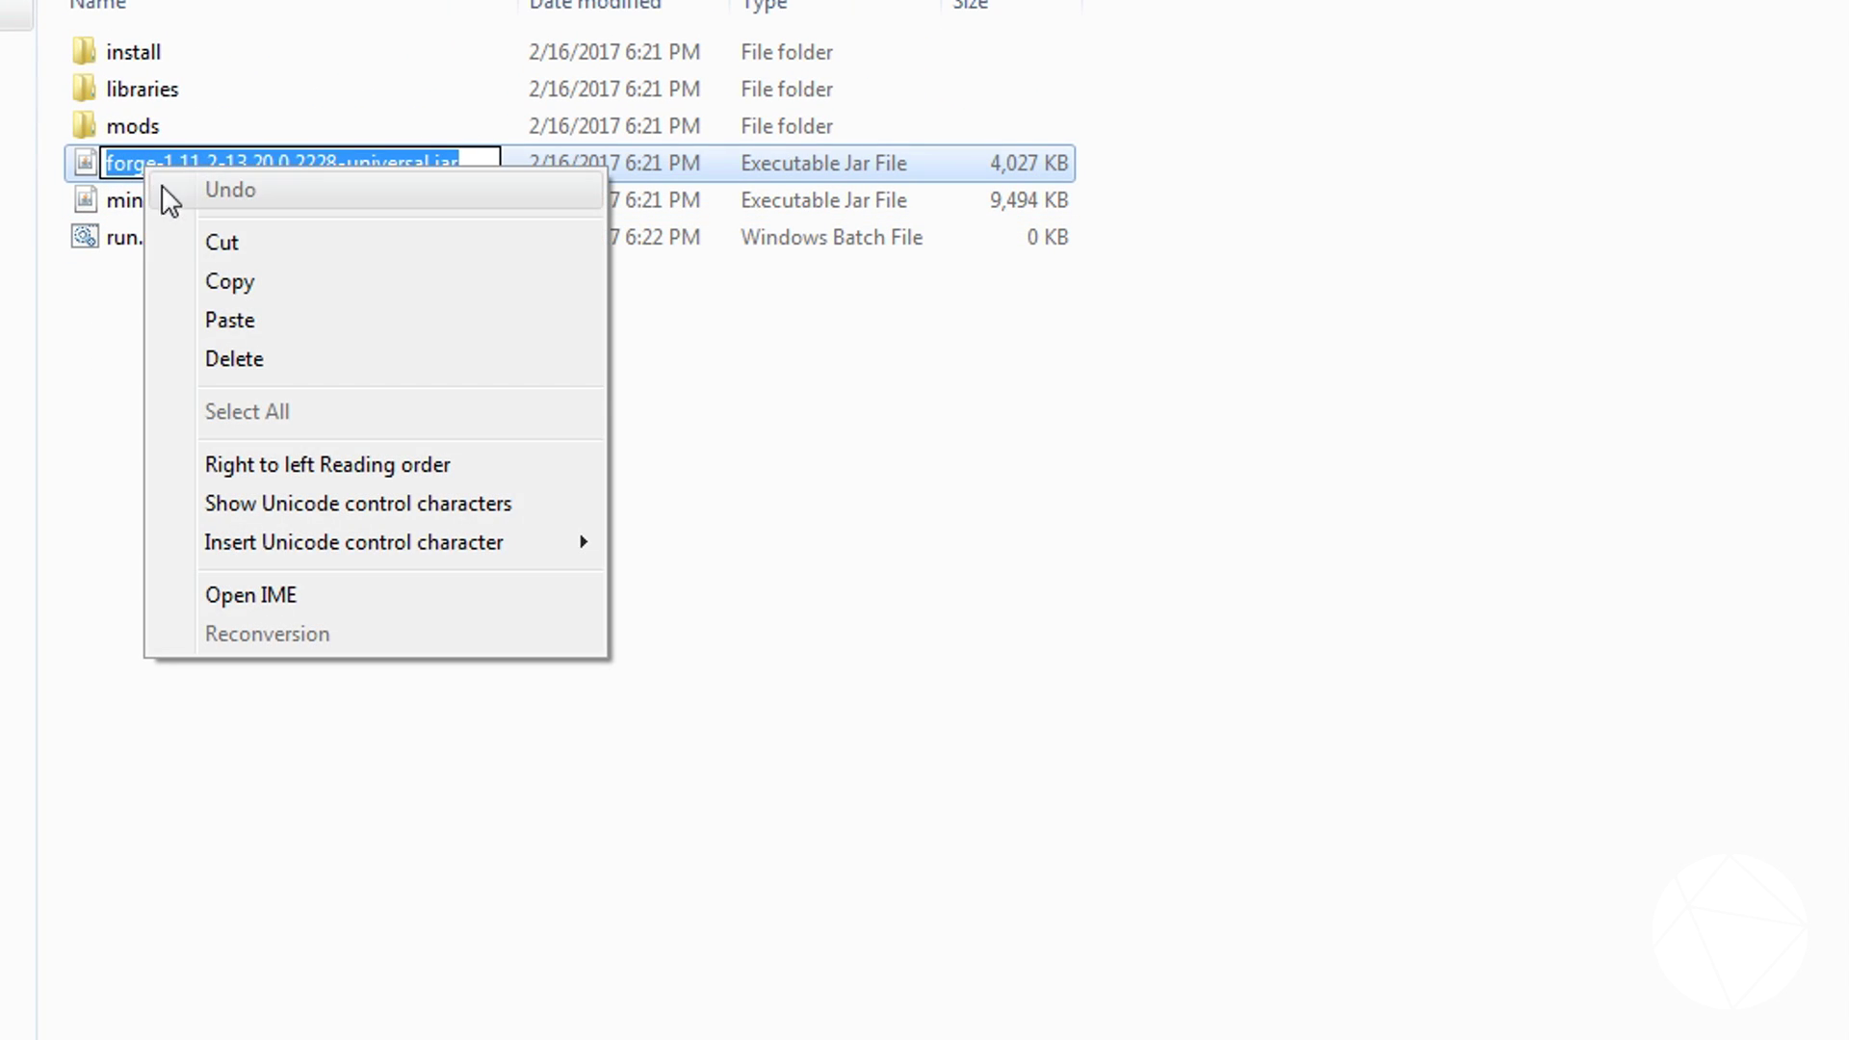
click(224, 283)
key(Return)
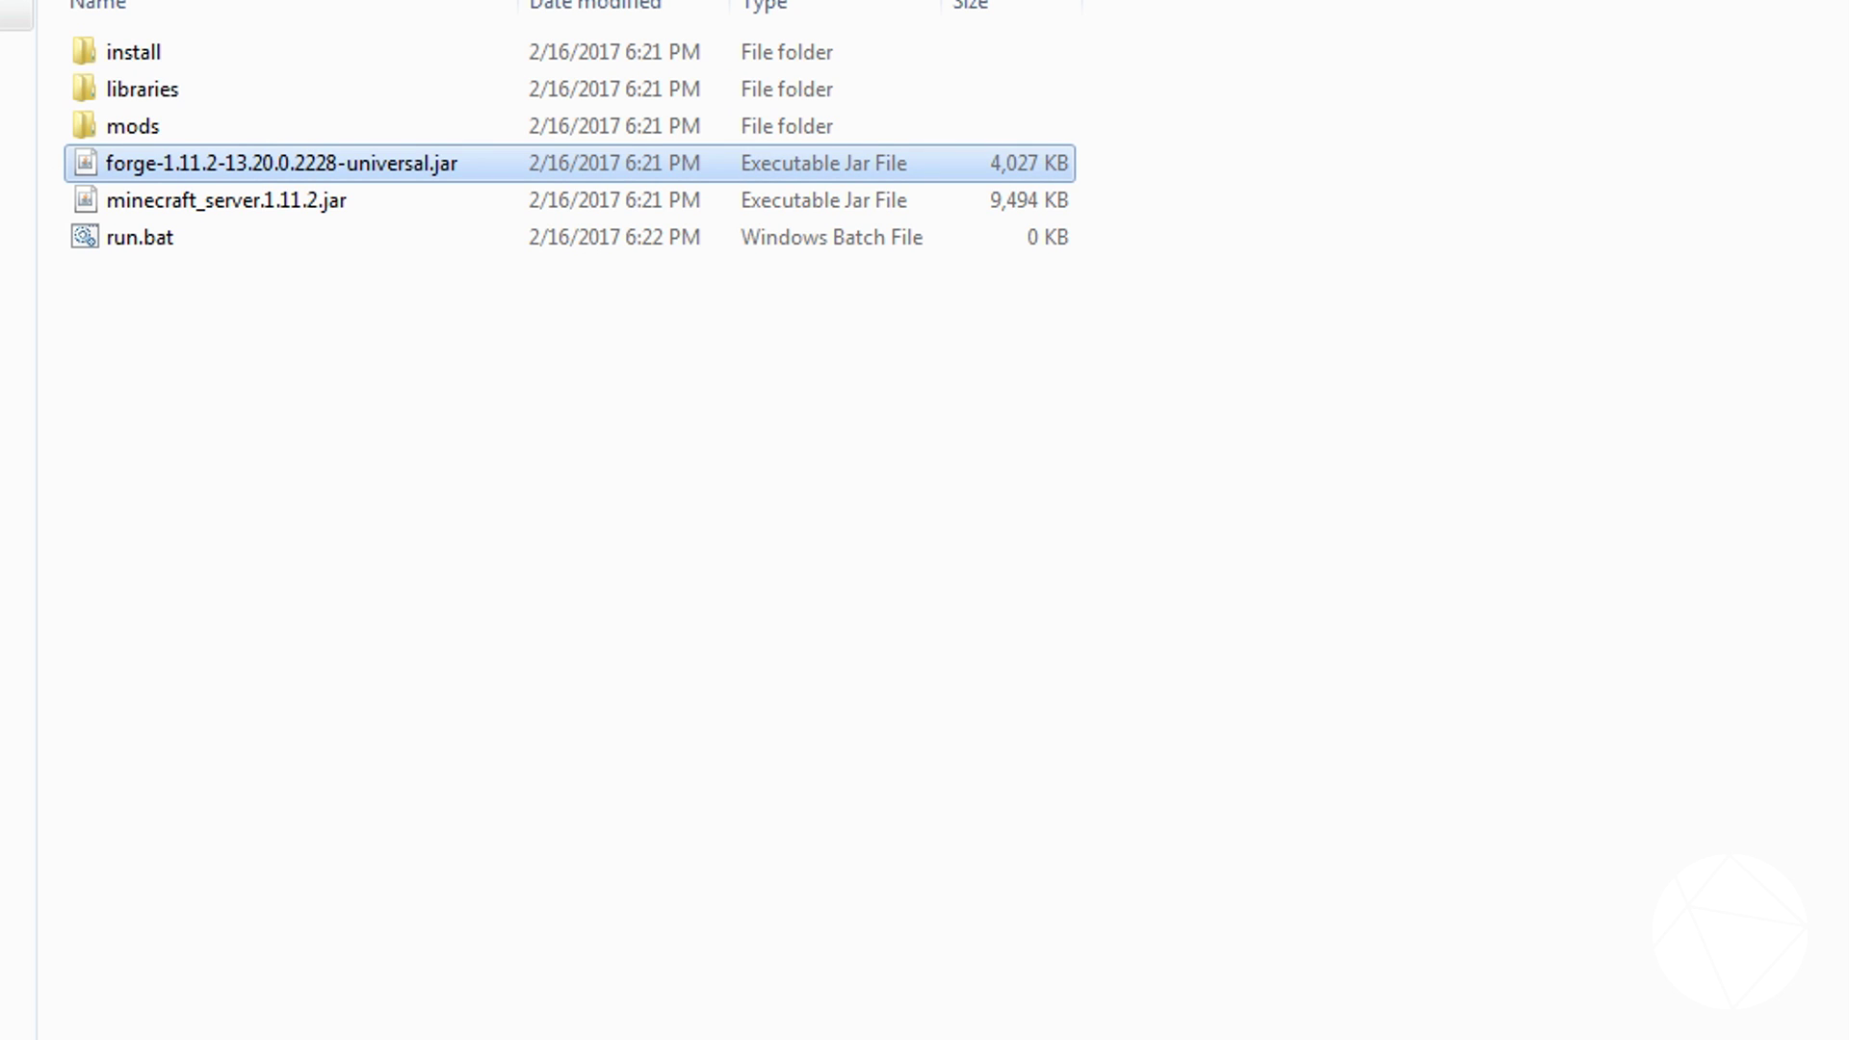
key(alt+Tab)
key(ctrl+v)
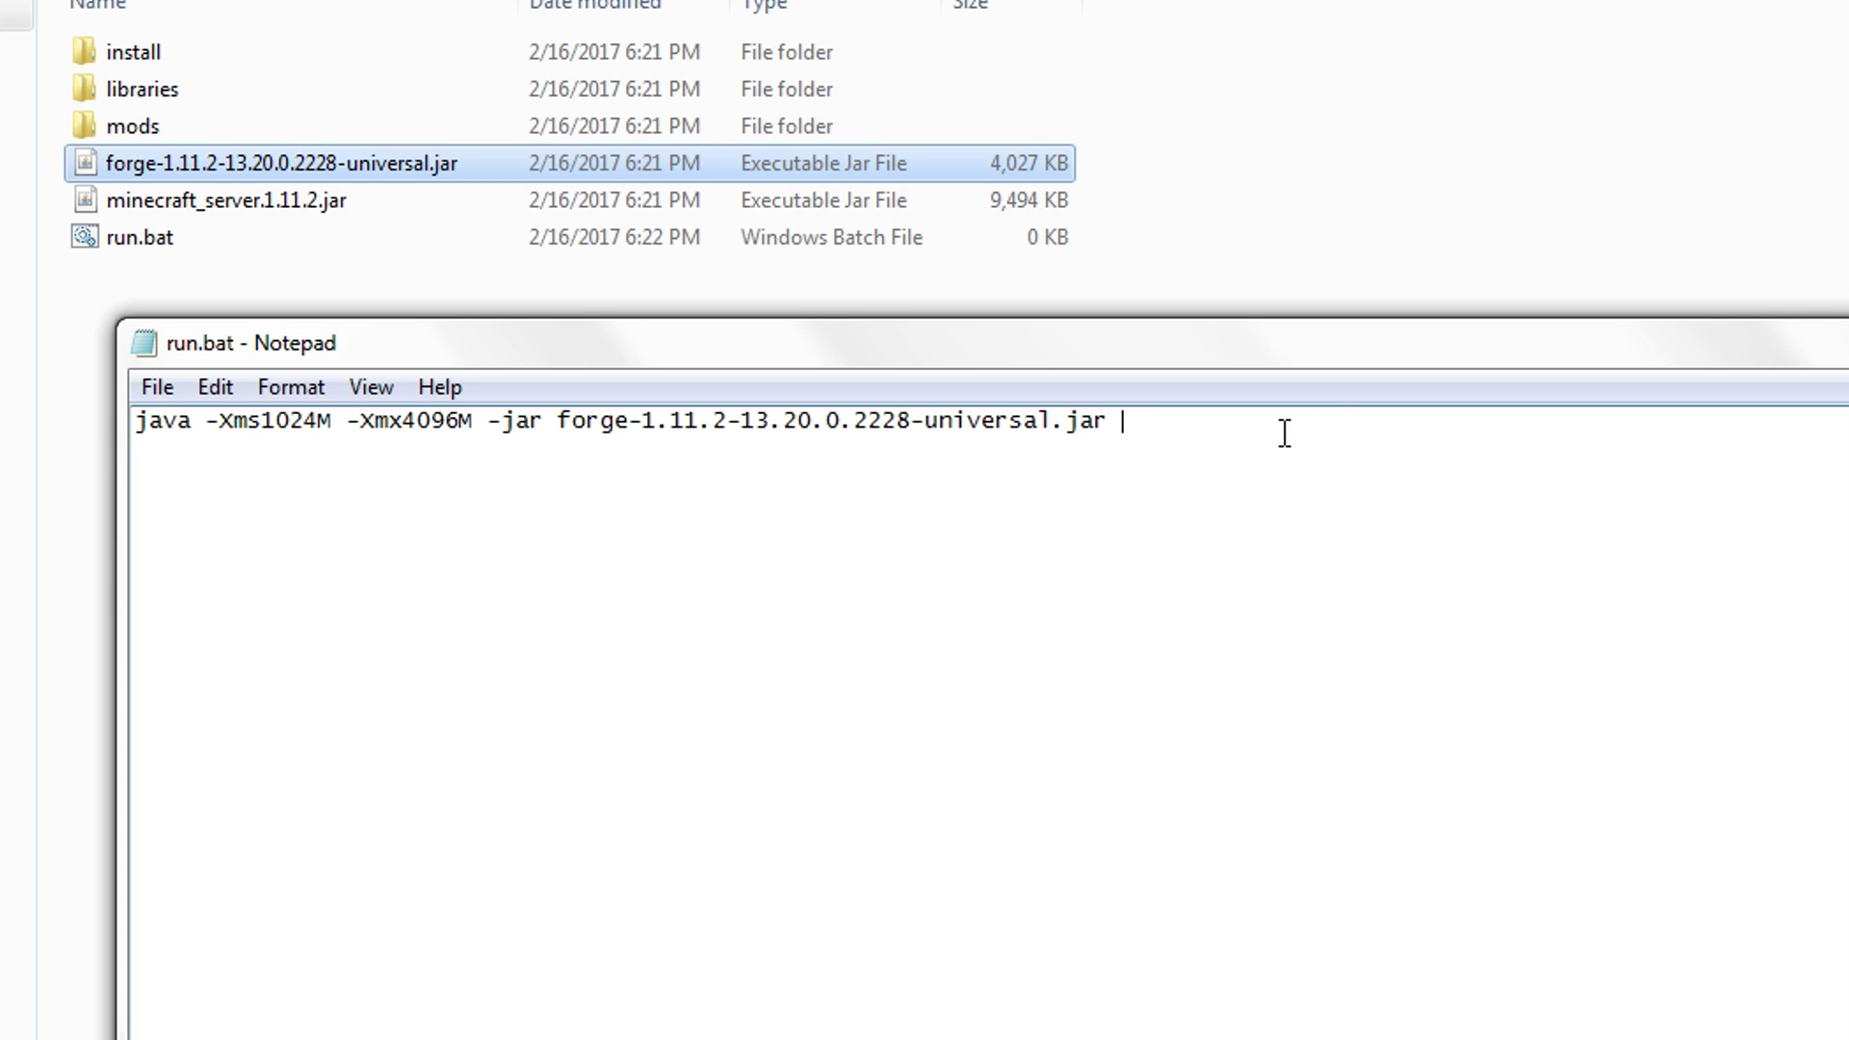
Step: Append "nogui" to the launch command, add "pause" on a second line and save run.bat
text(nogui p)
text(ause)
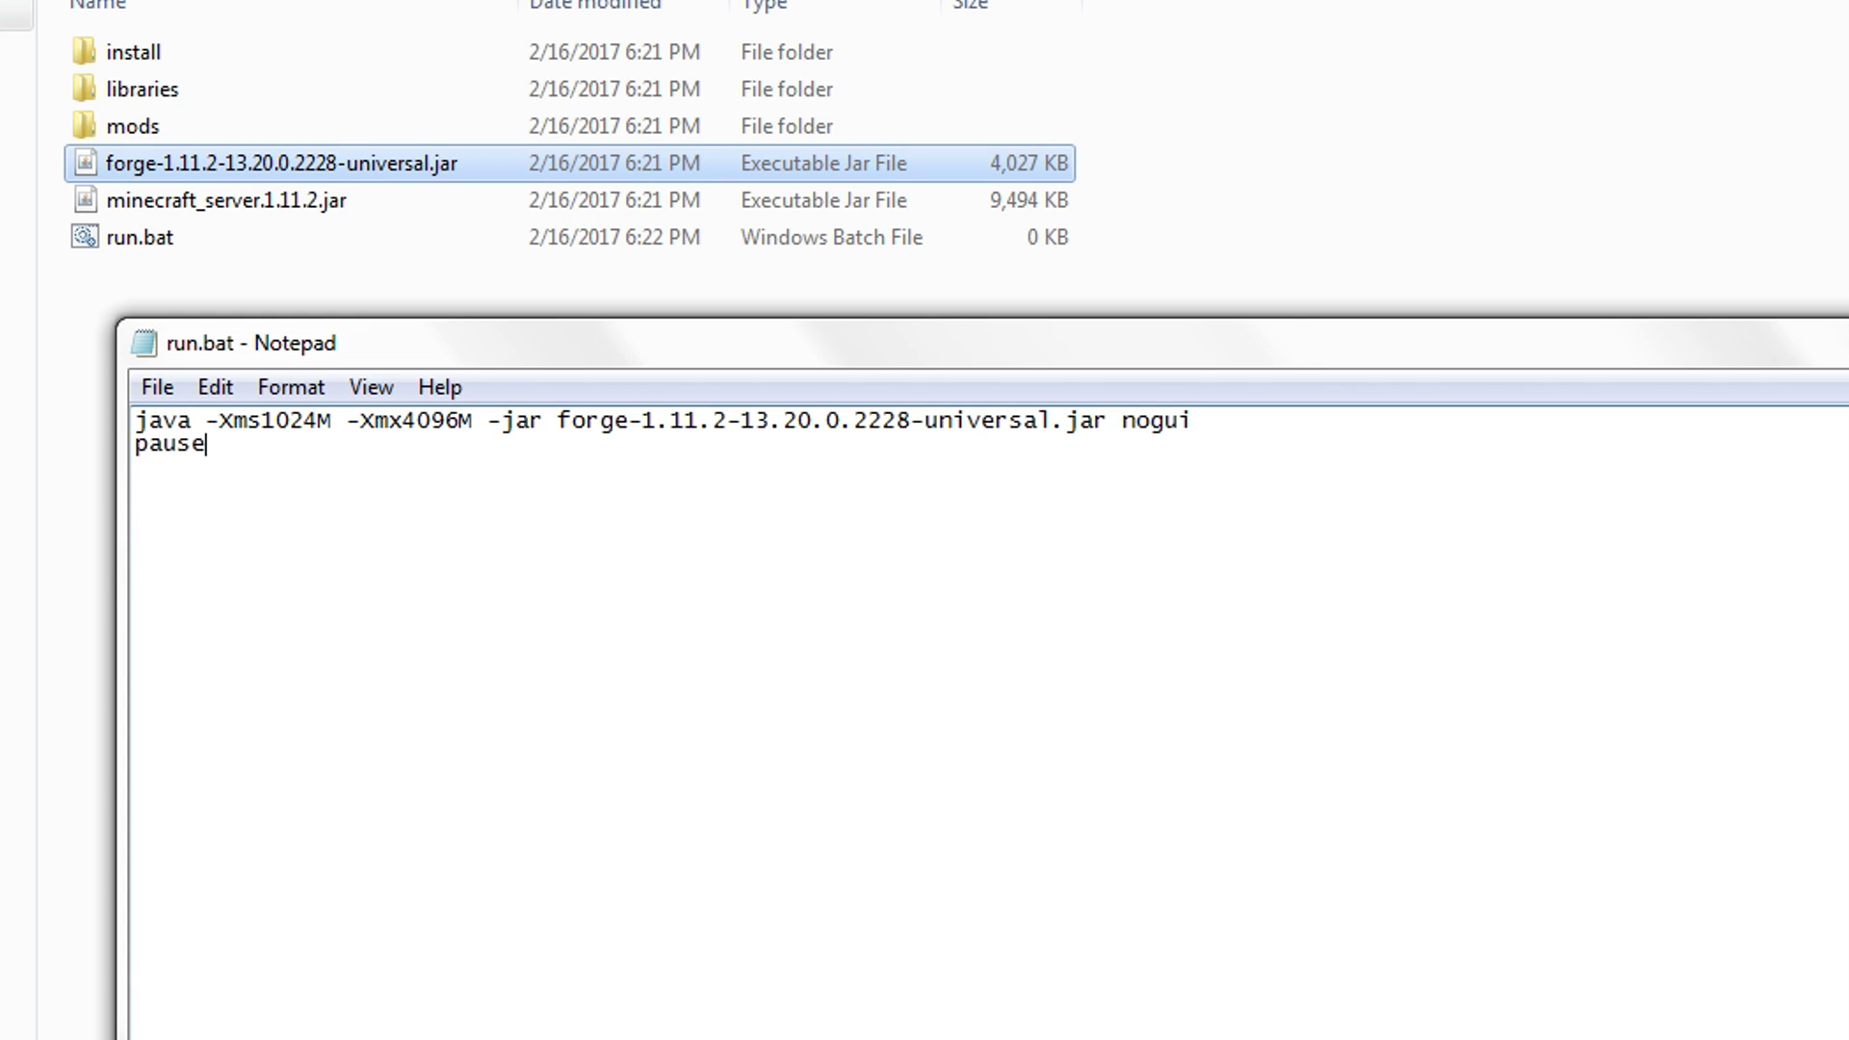
click(161, 395)
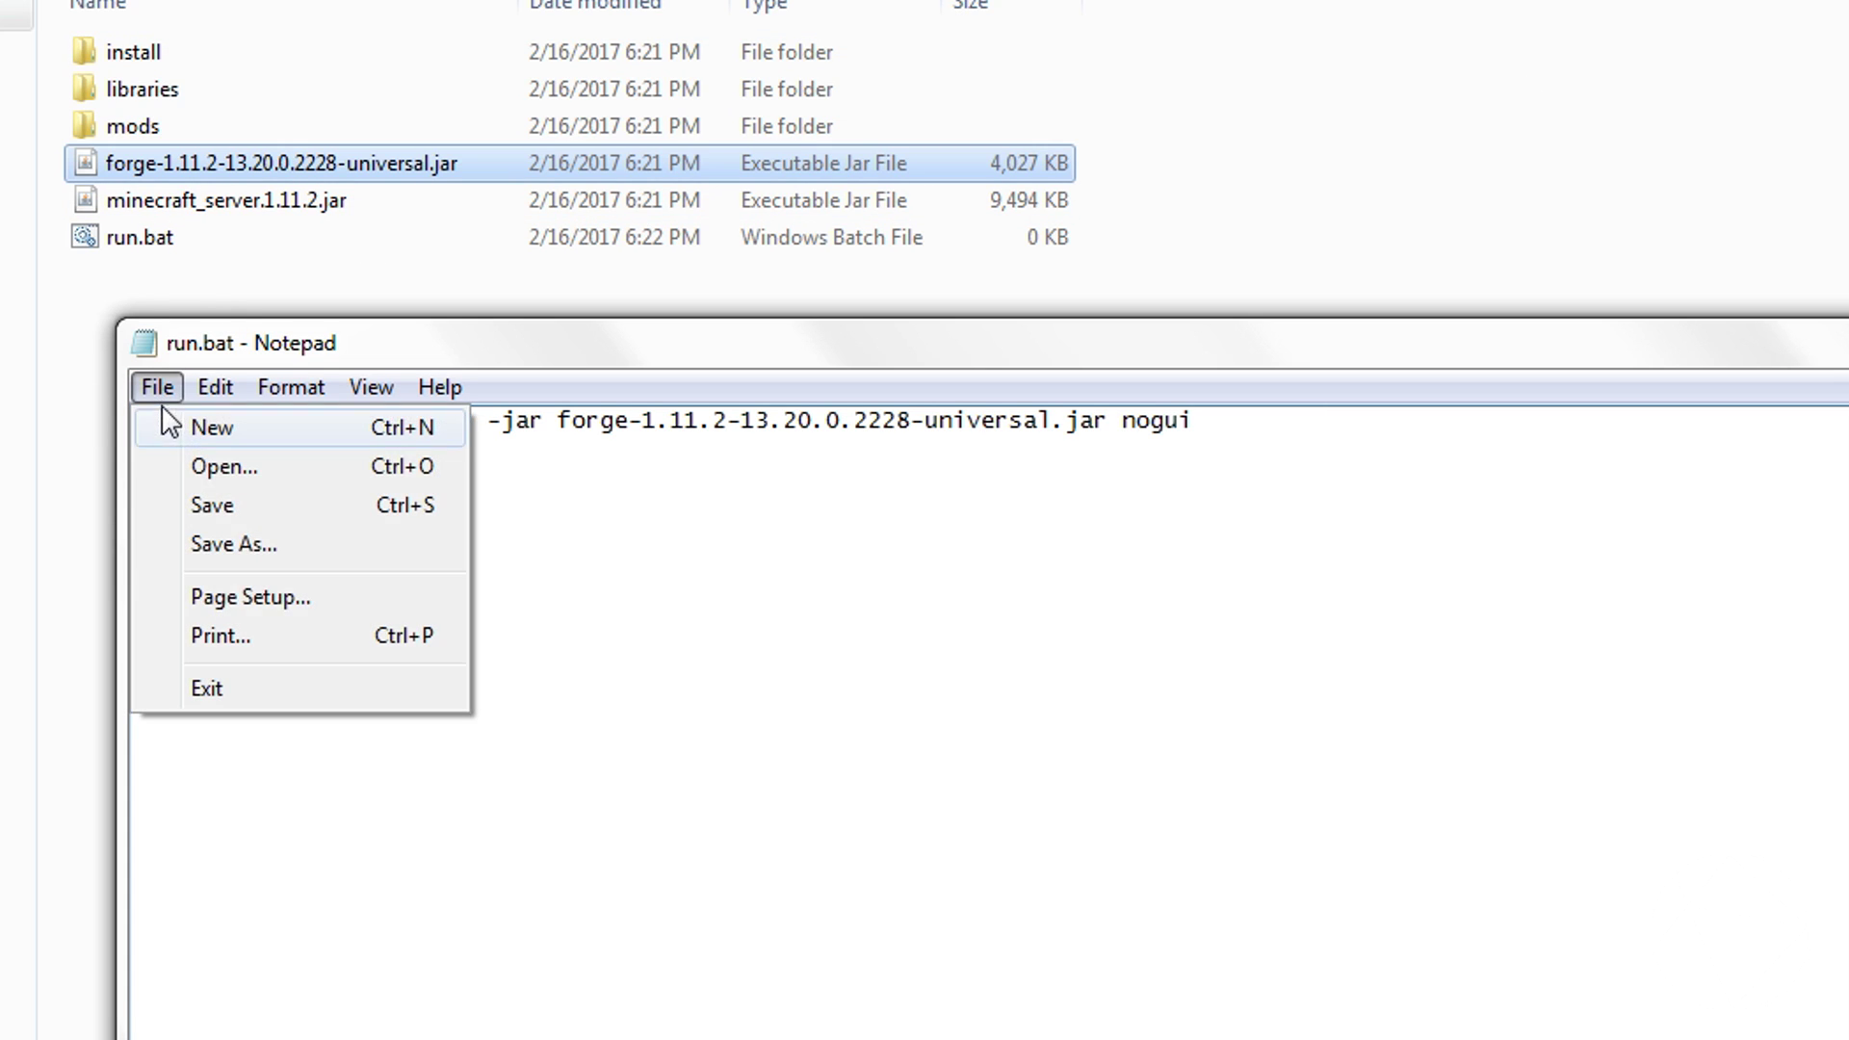
click(229, 502)
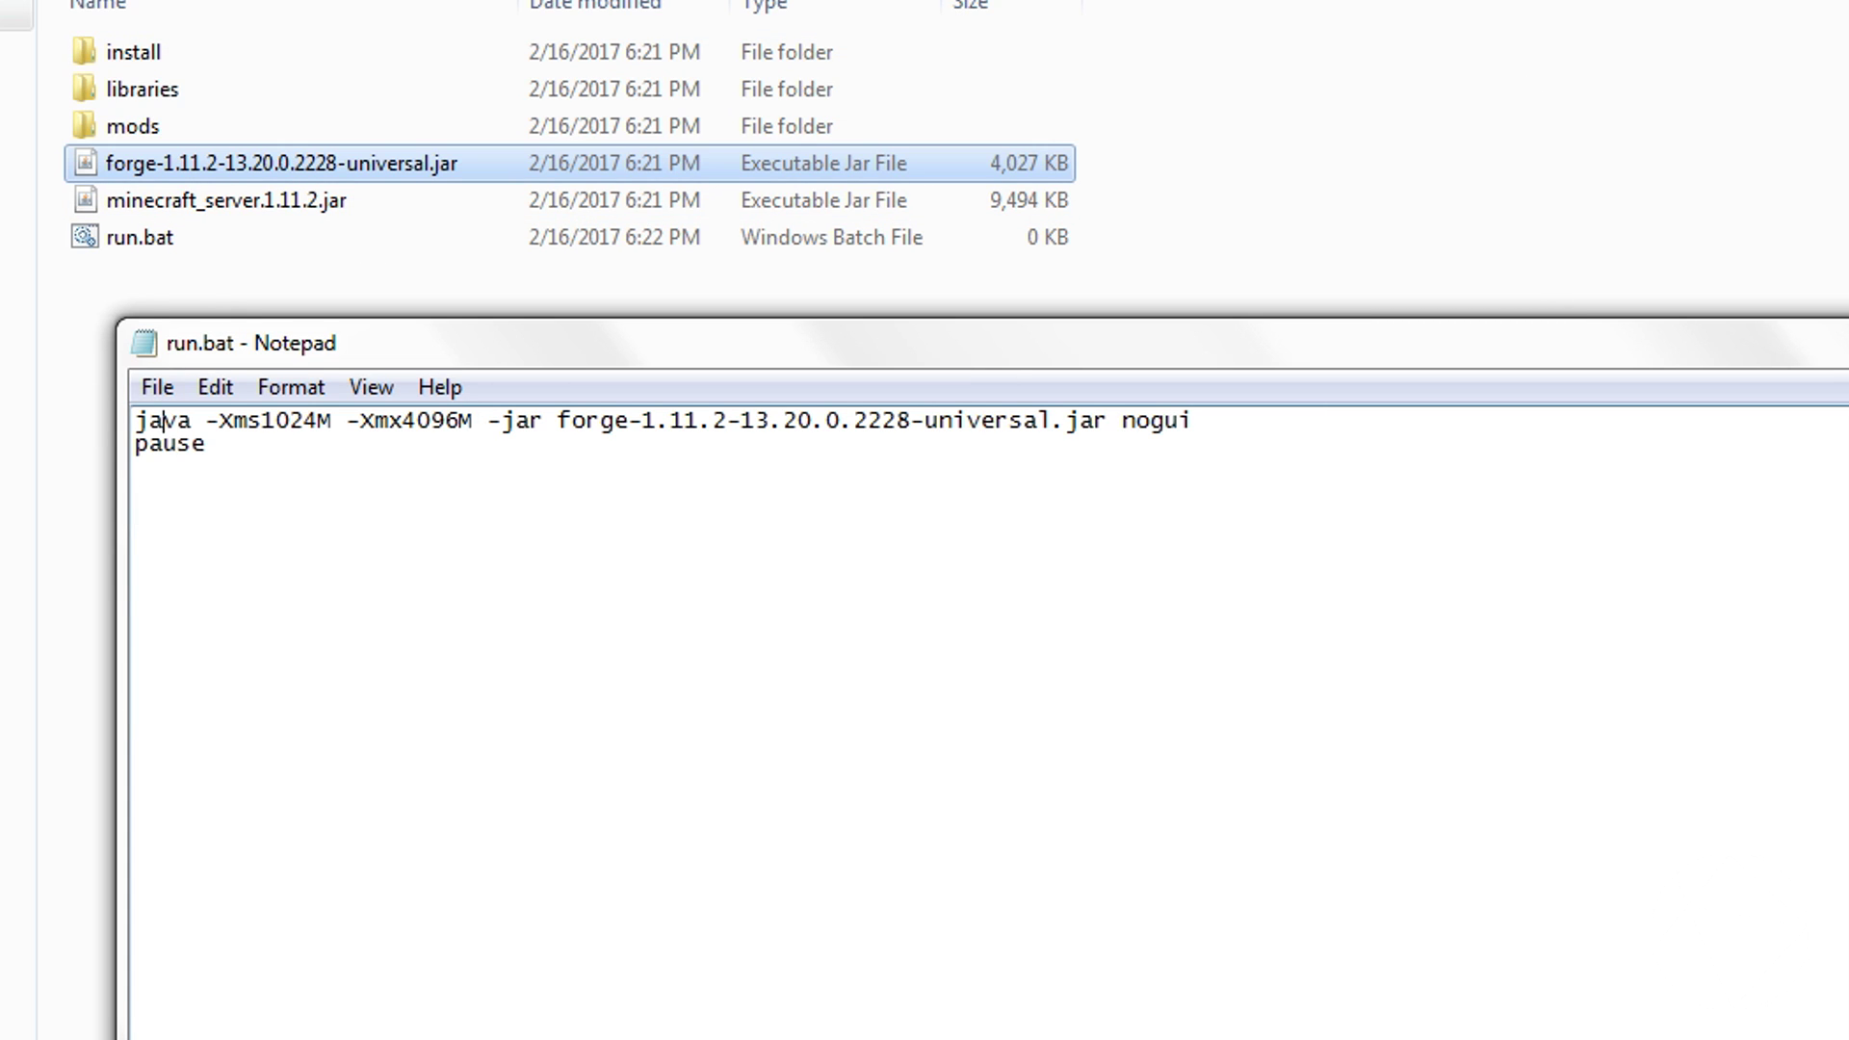
Step: Close Notepad and run run.bat once to generate the server files, dismissing the console at its pause
key(alt+F4)
double_click(135, 241)
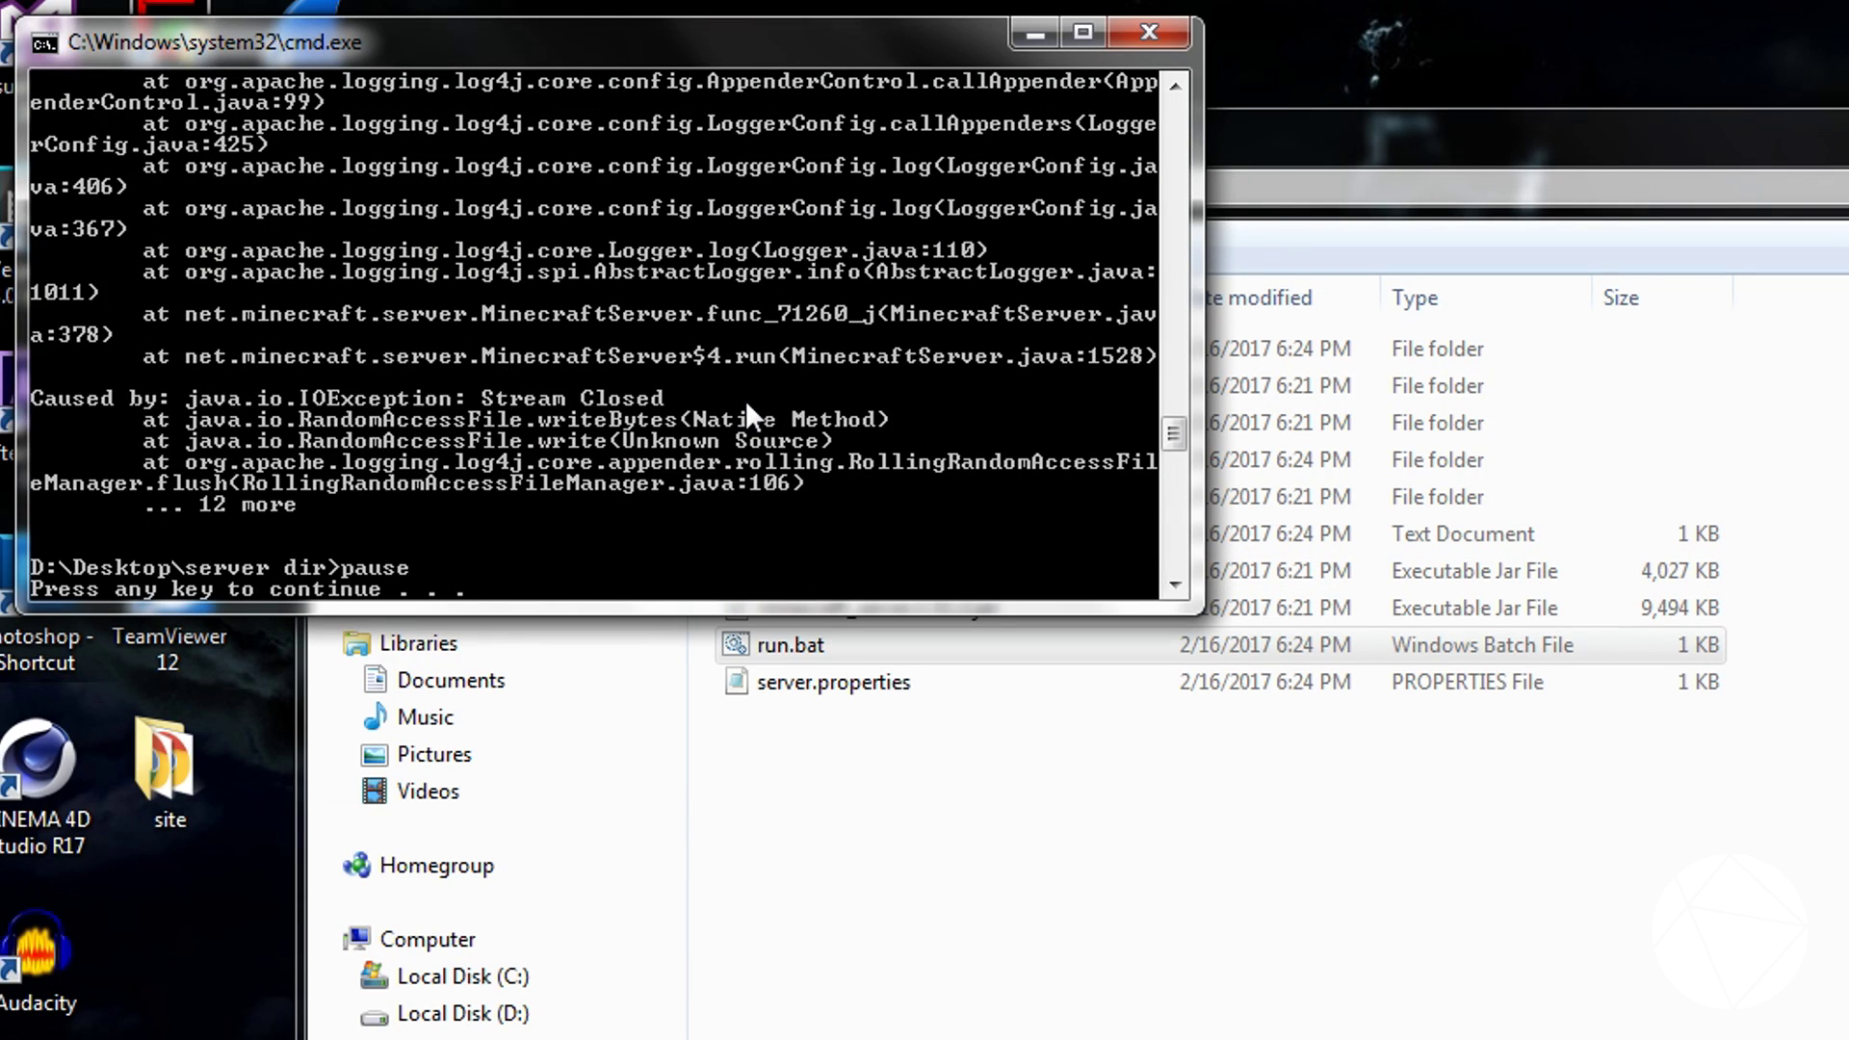
key(Return)
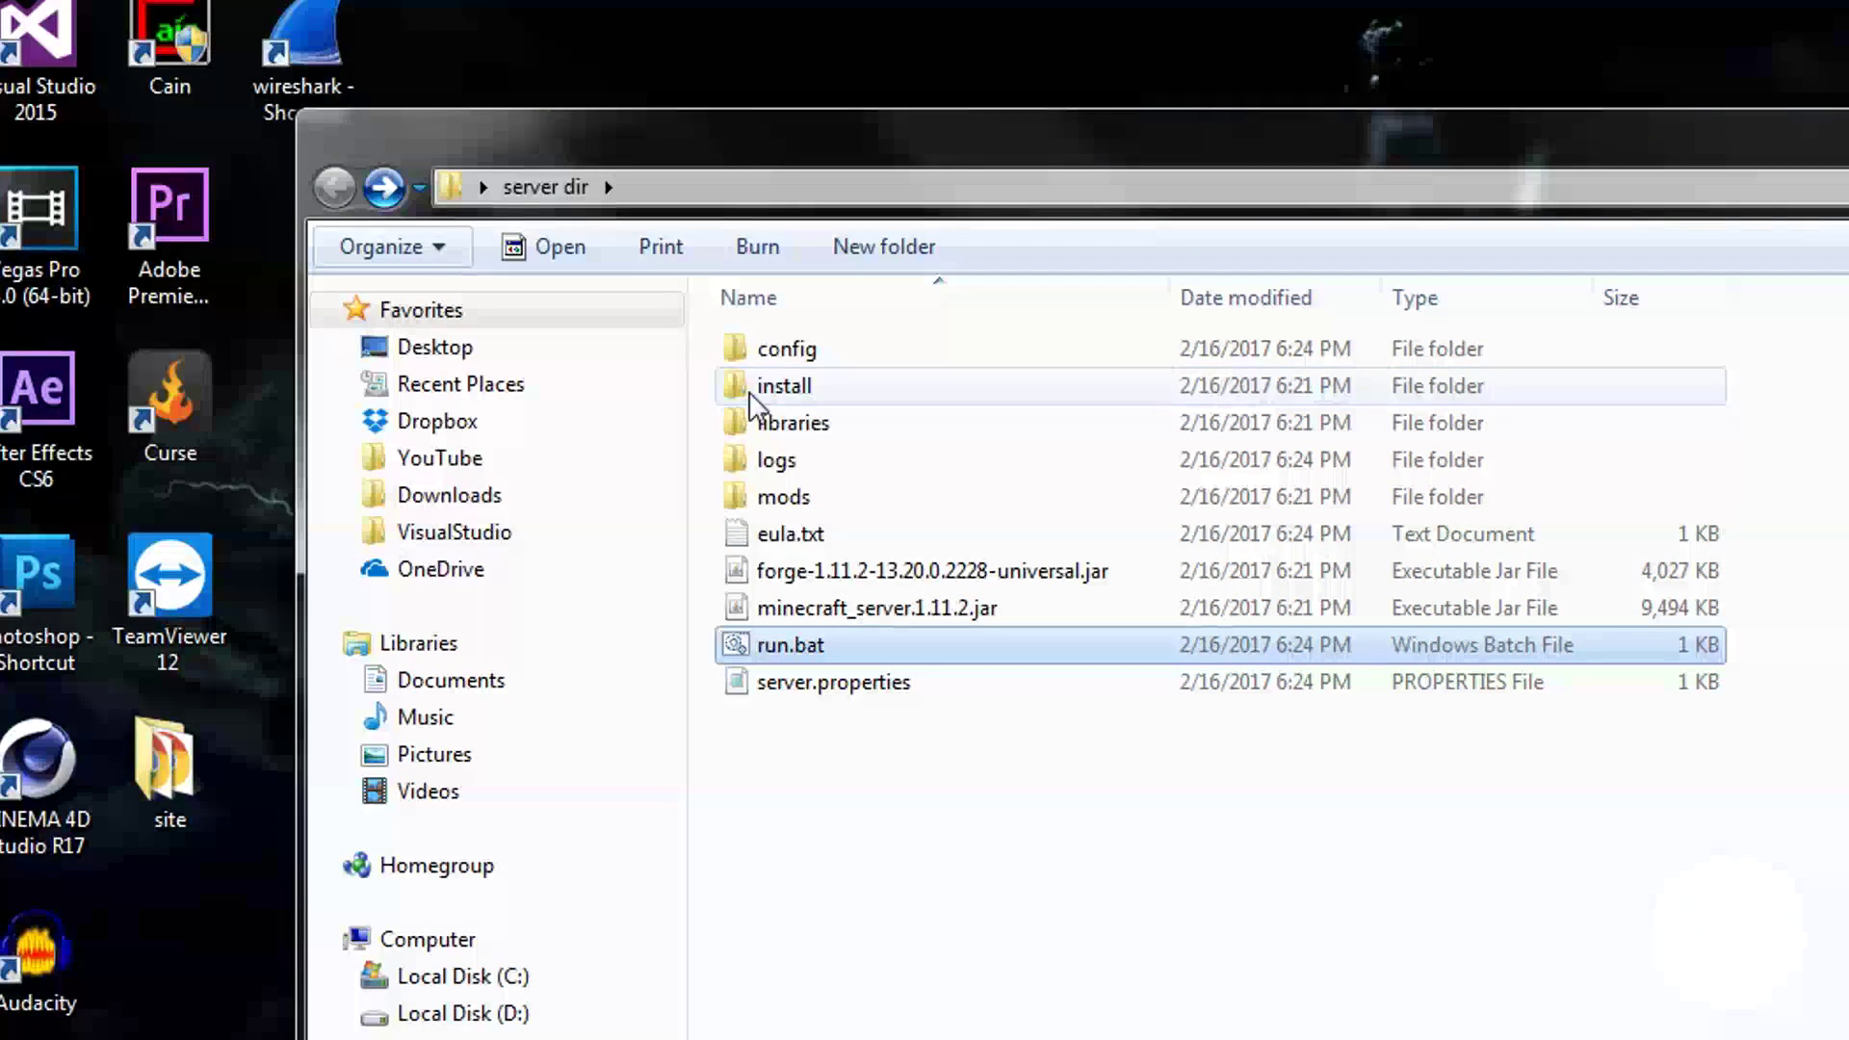
Step: Open eula.txt from server dir in Notepad++ and dismiss the Plugin Manager update window
click(856, 541)
right_click(867, 537)
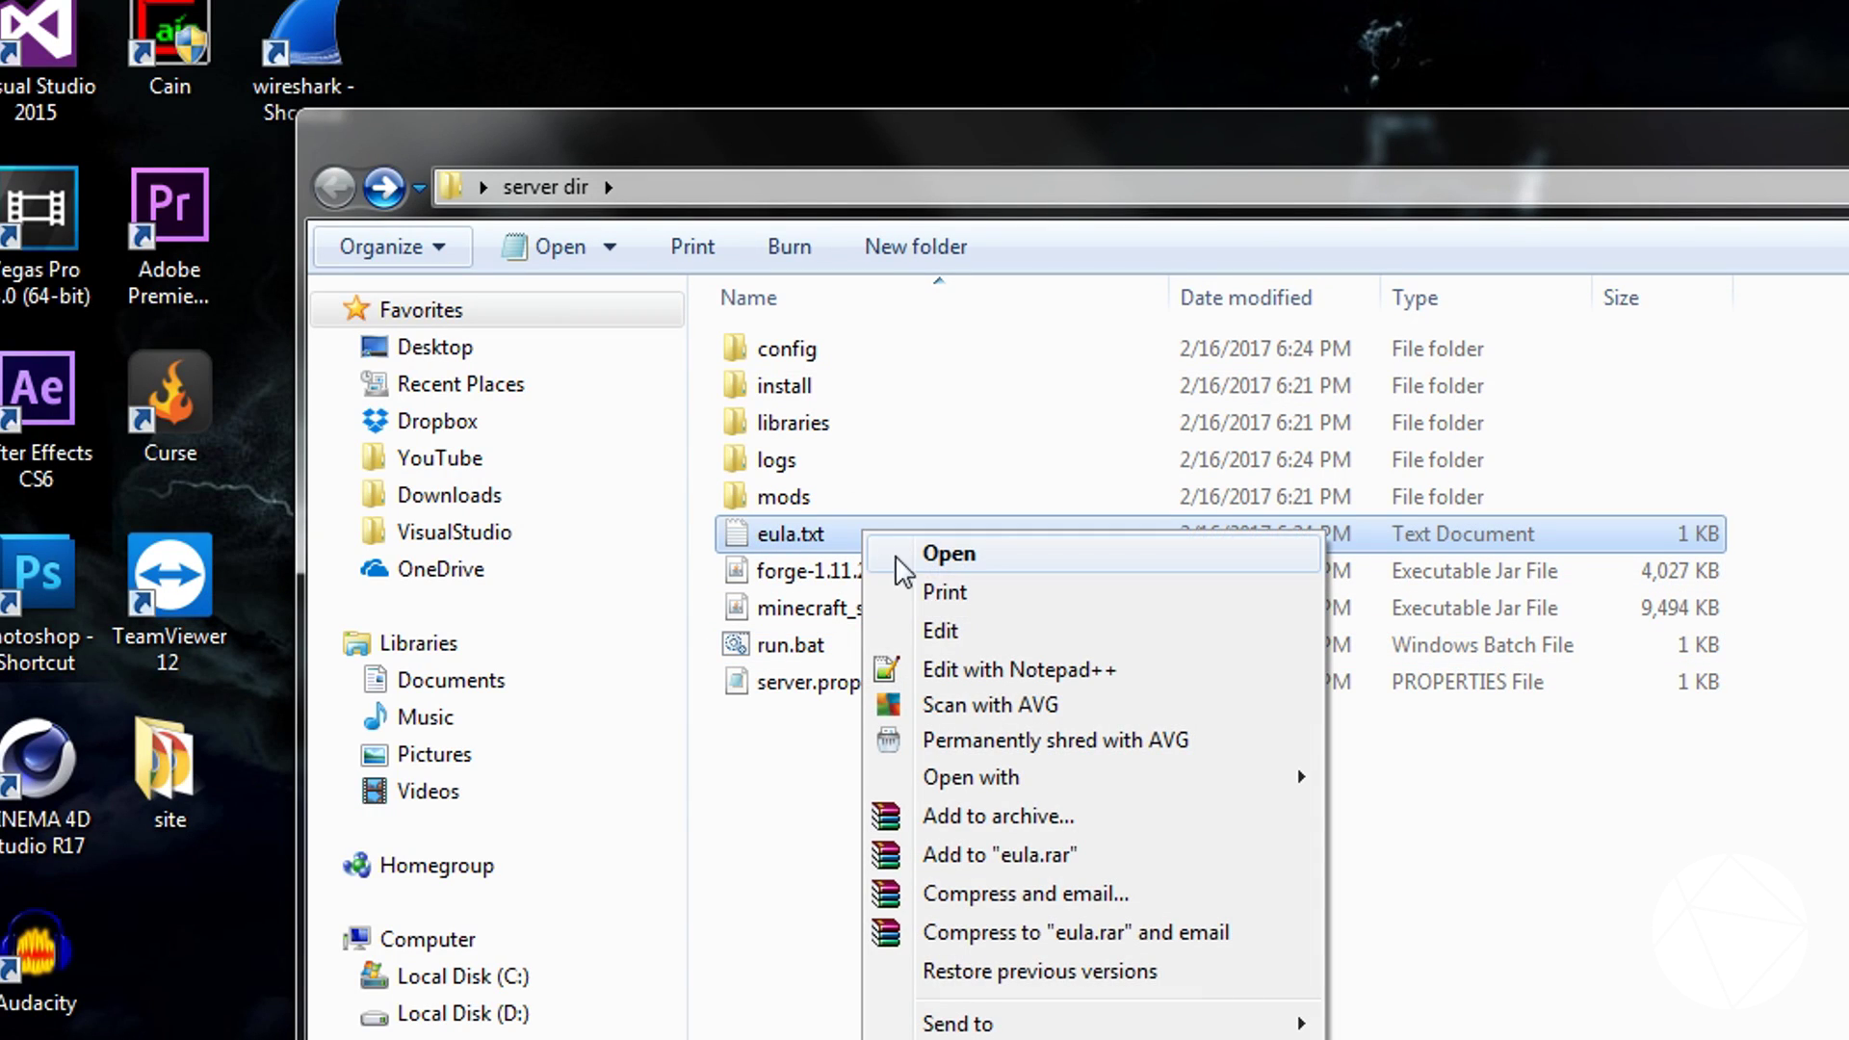
click(970, 665)
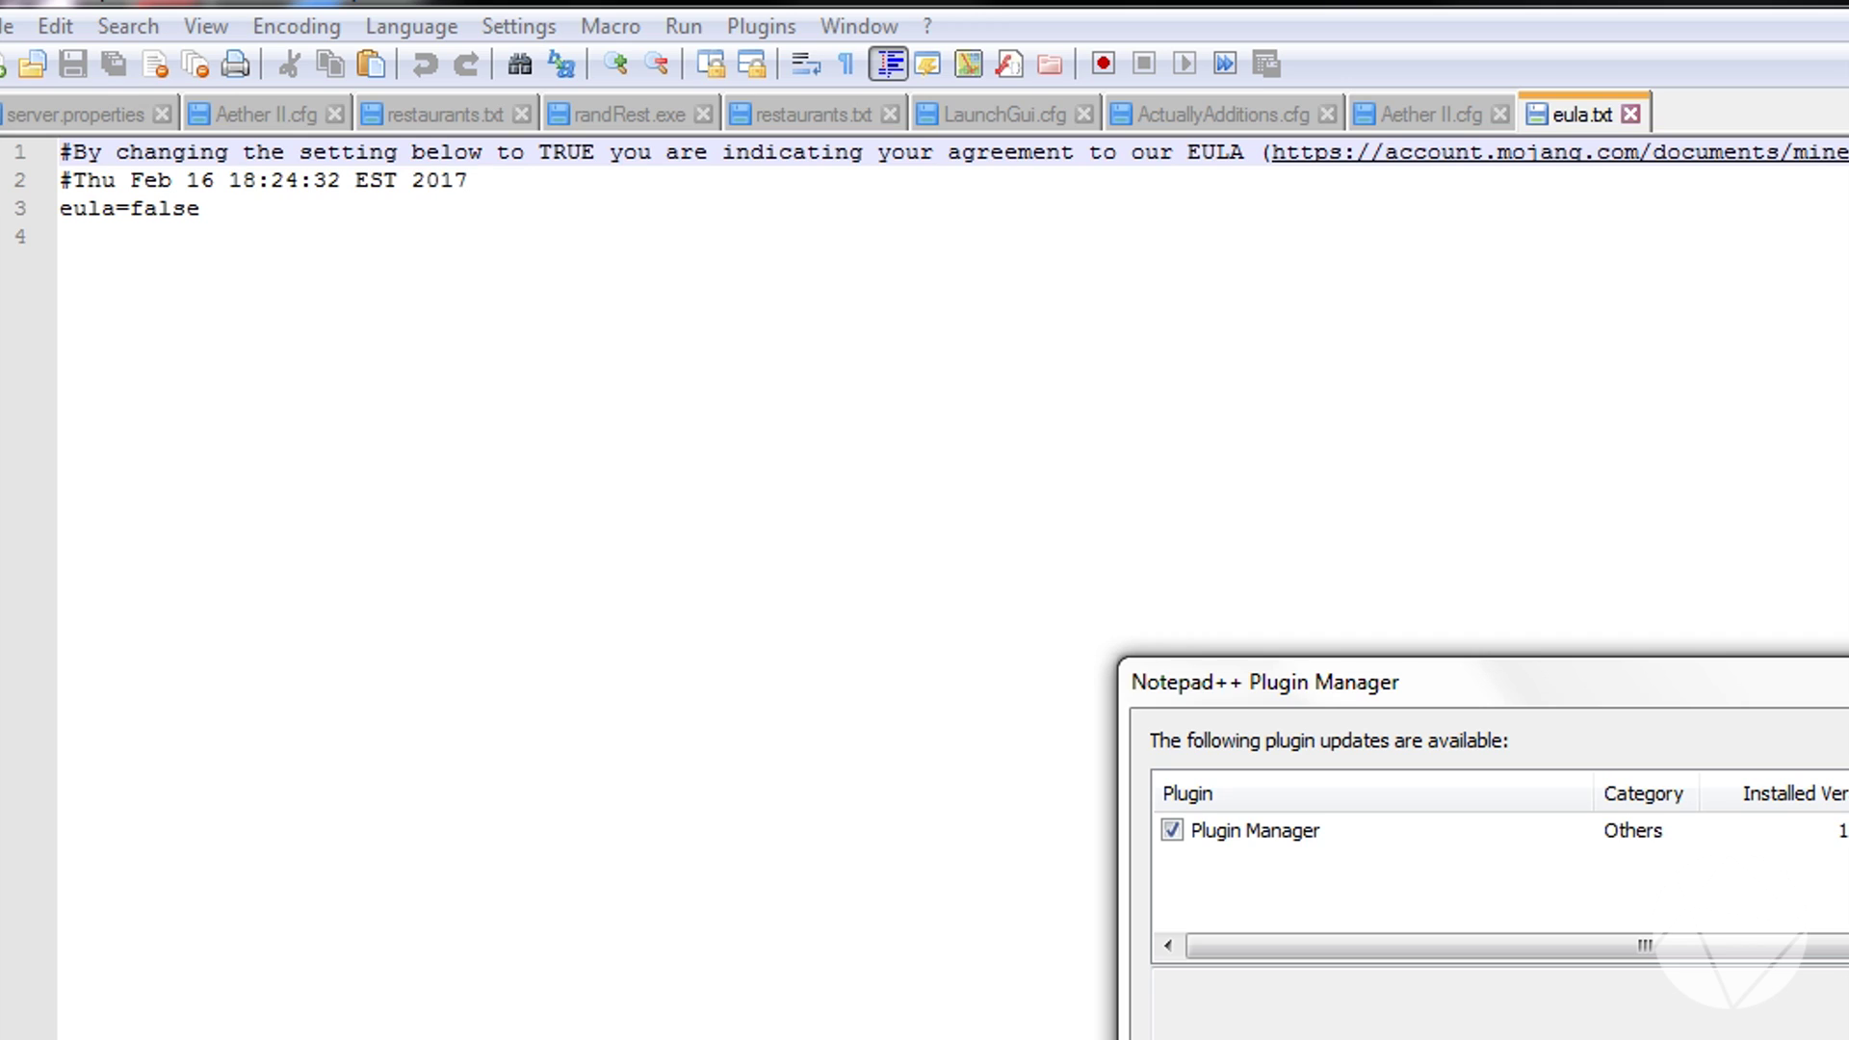
key(Escape)
Step: Change the EULA setting in eula.txt to eula=true, save the file and close Notepad++
click(318, 219)
key(BackSpace)
key(BackSpace)
key(BackSpace)
key(BackSpace)
key(BackSpace)
text(true)
click(73, 65)
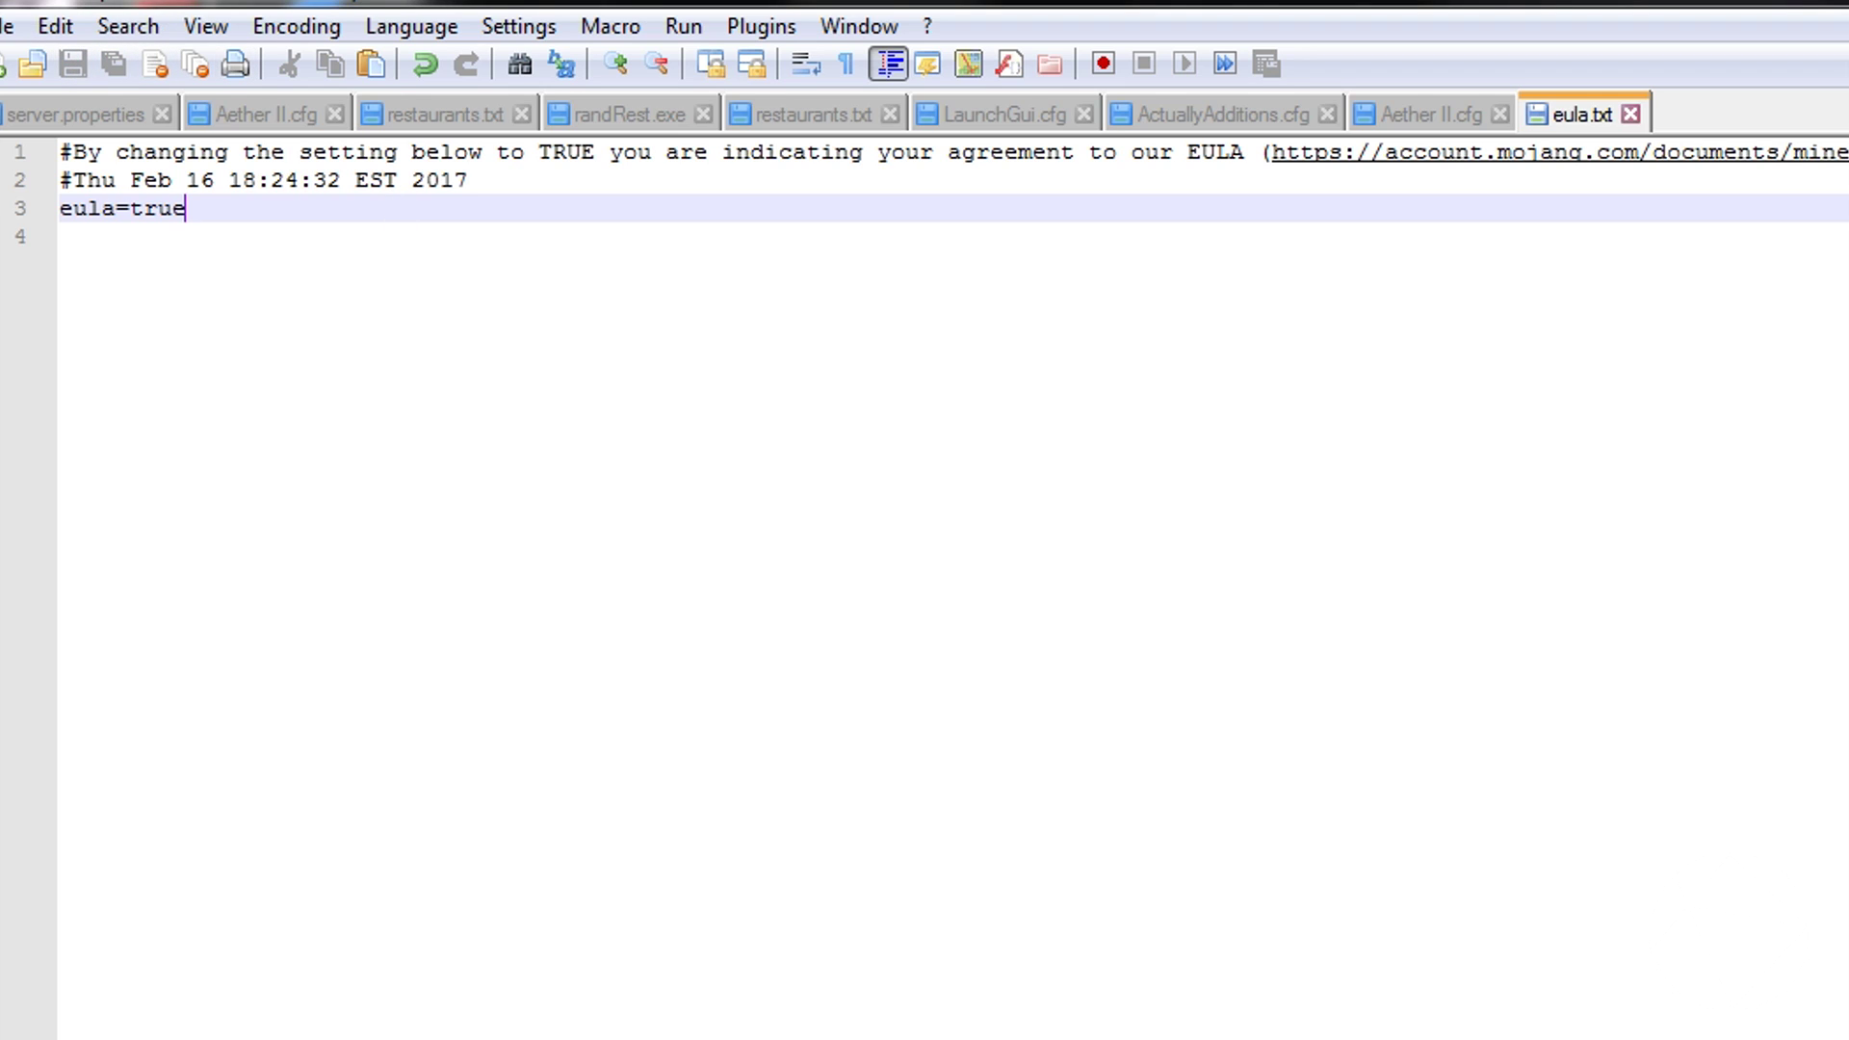
key(alt+F4)
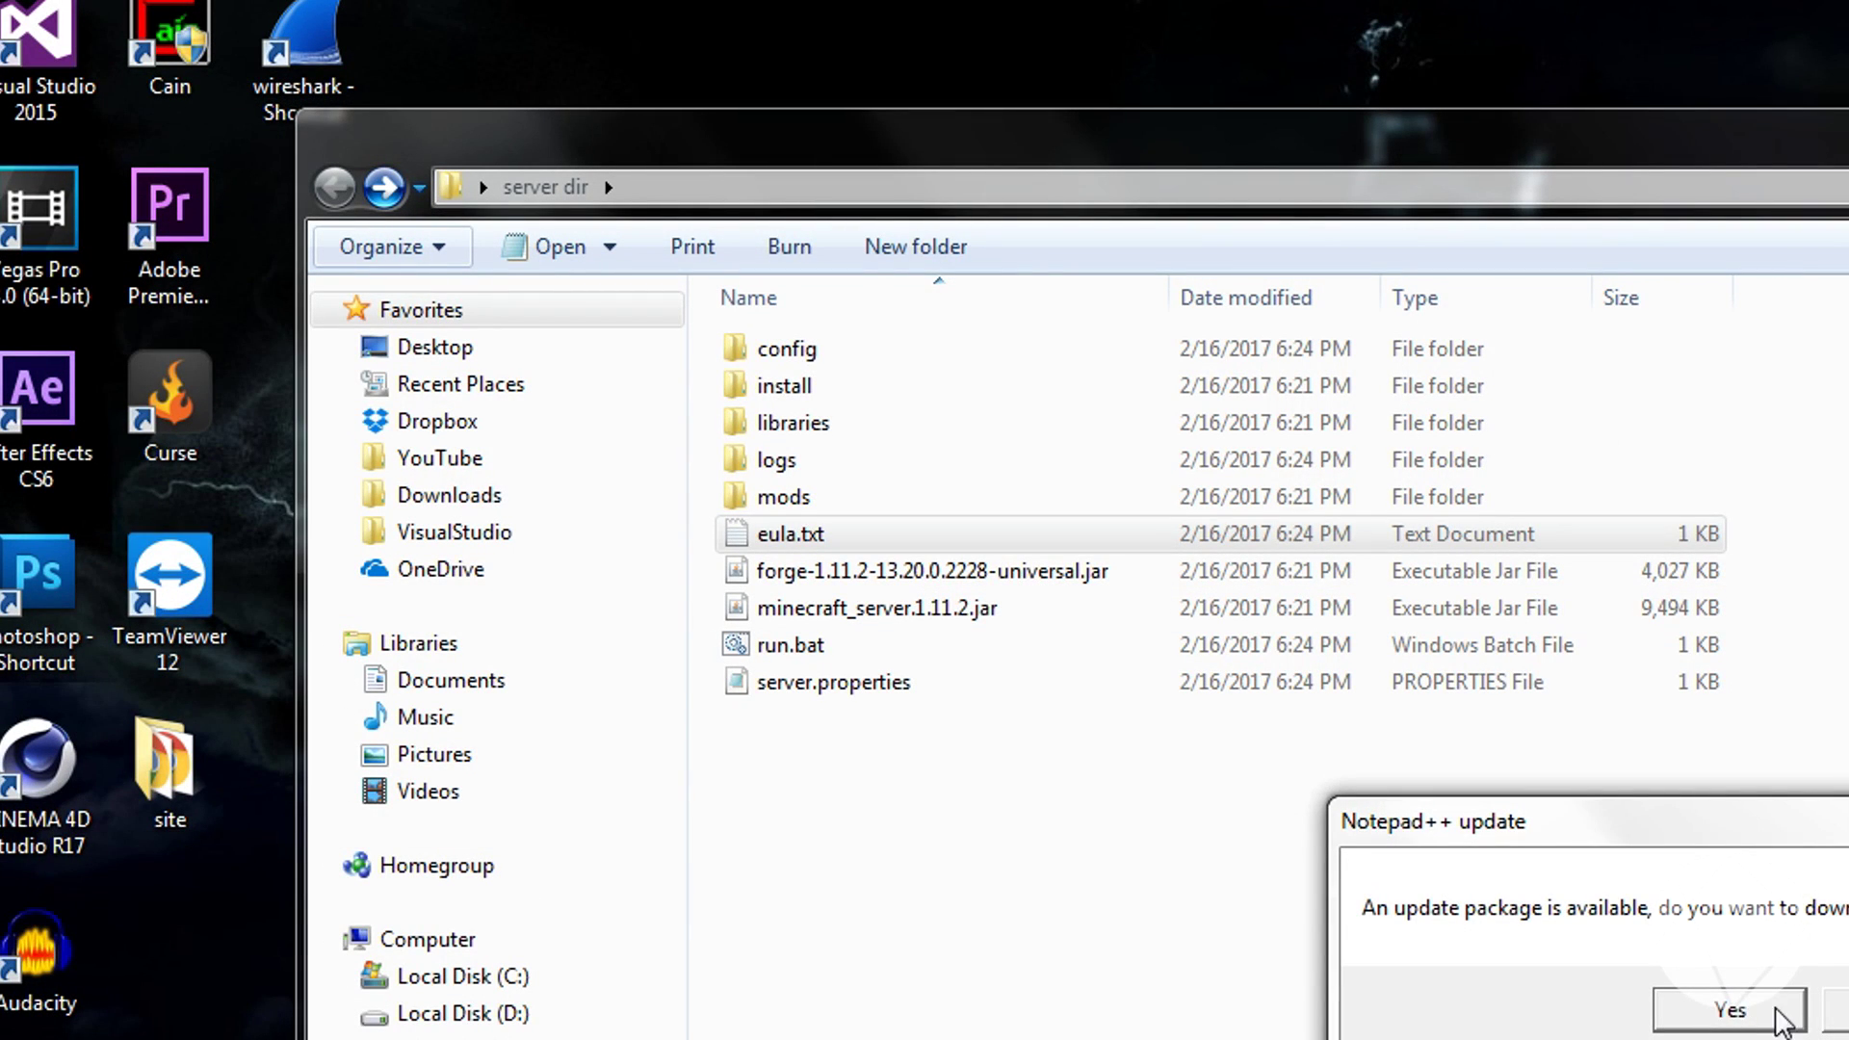
Step: Decline the Notepad++ update, launch run.bat and review the server's startup output in the console
click(1818, 1008)
double_click(848, 647)
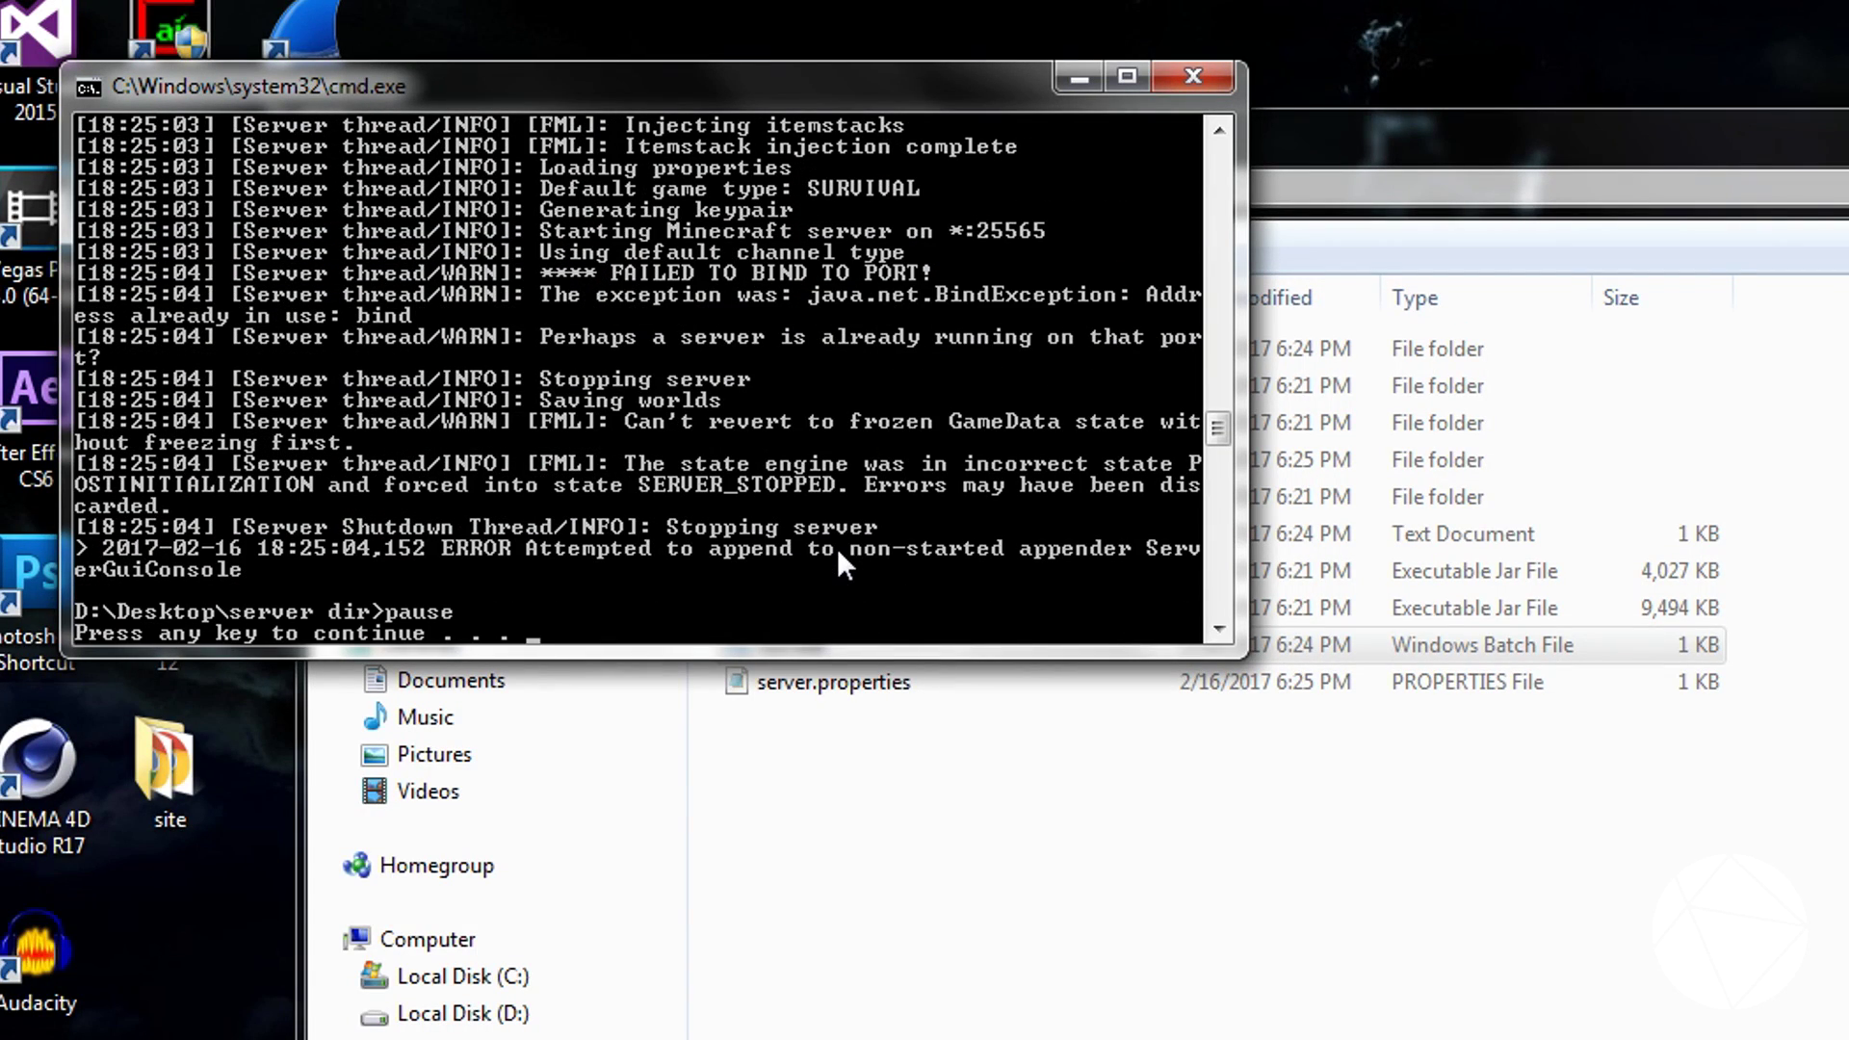
scroll(843, 549, up, 9)
scroll(829, 534, down, 6)
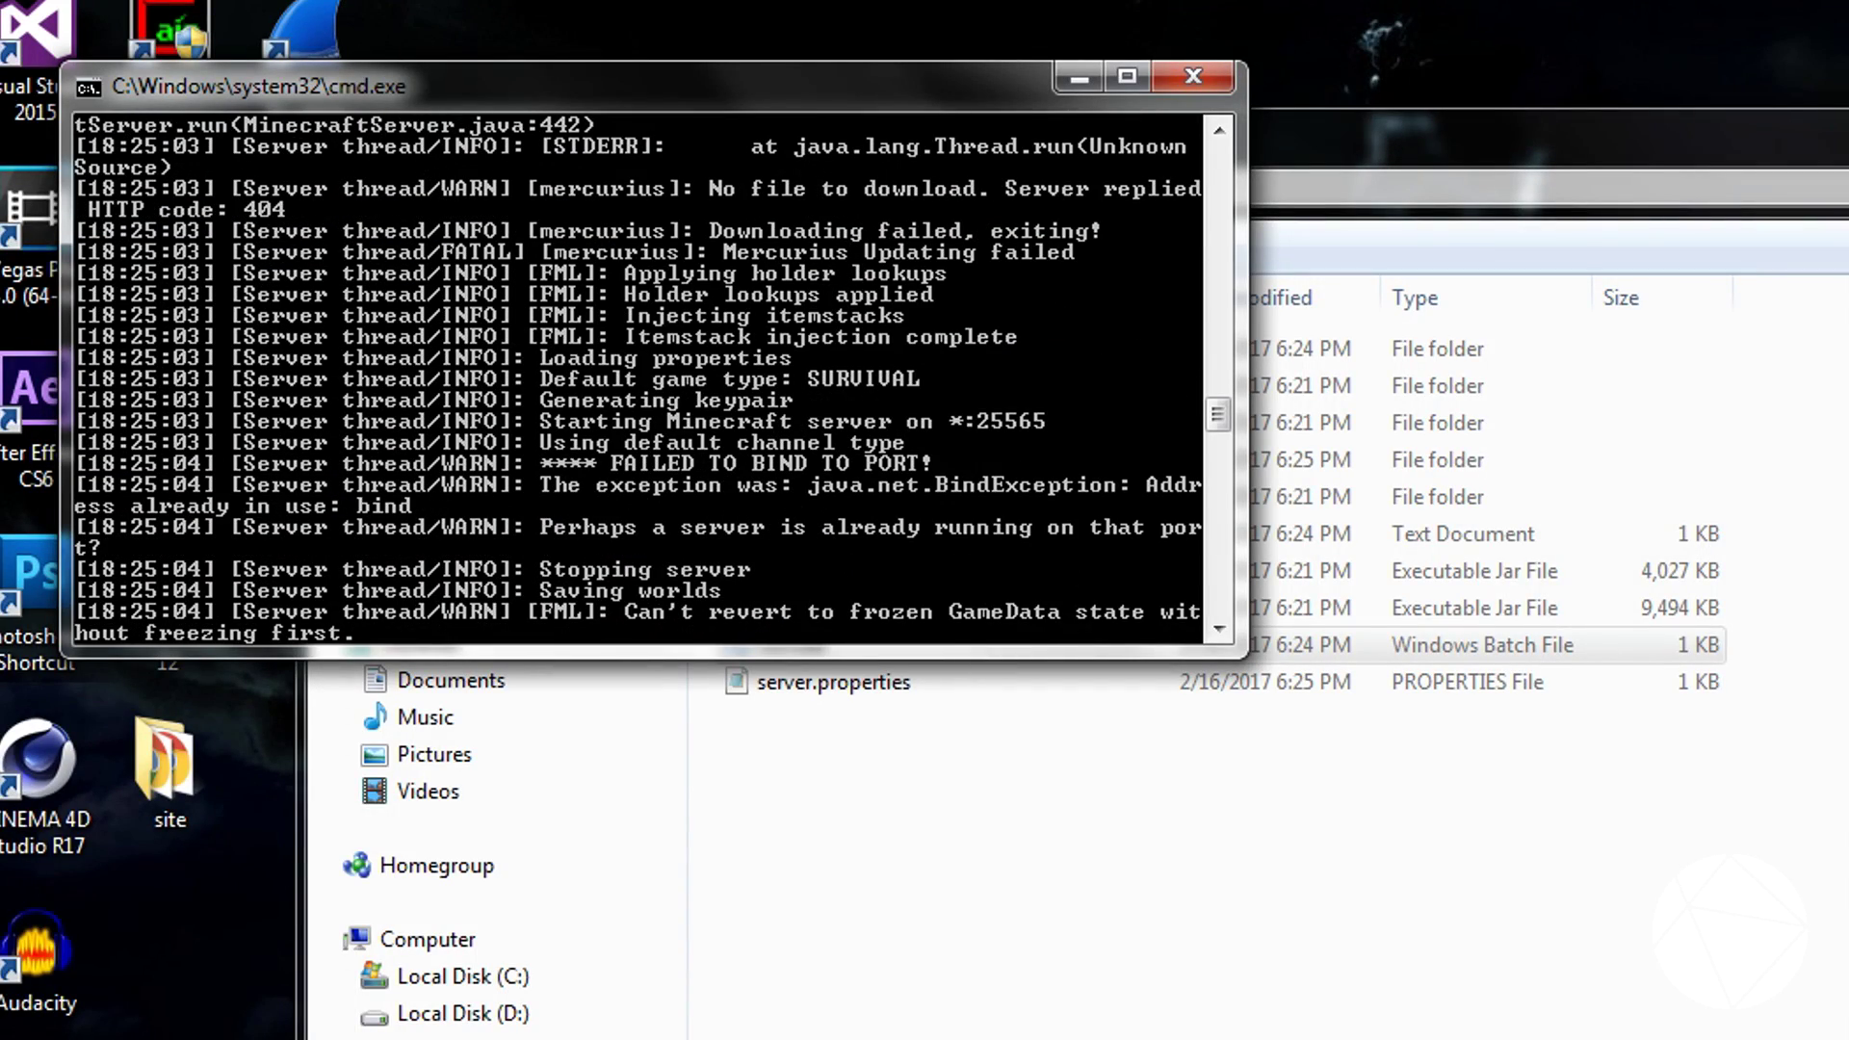
Step: Shut down the other running server with the stop command and close the console left from run.bat
key(Return)
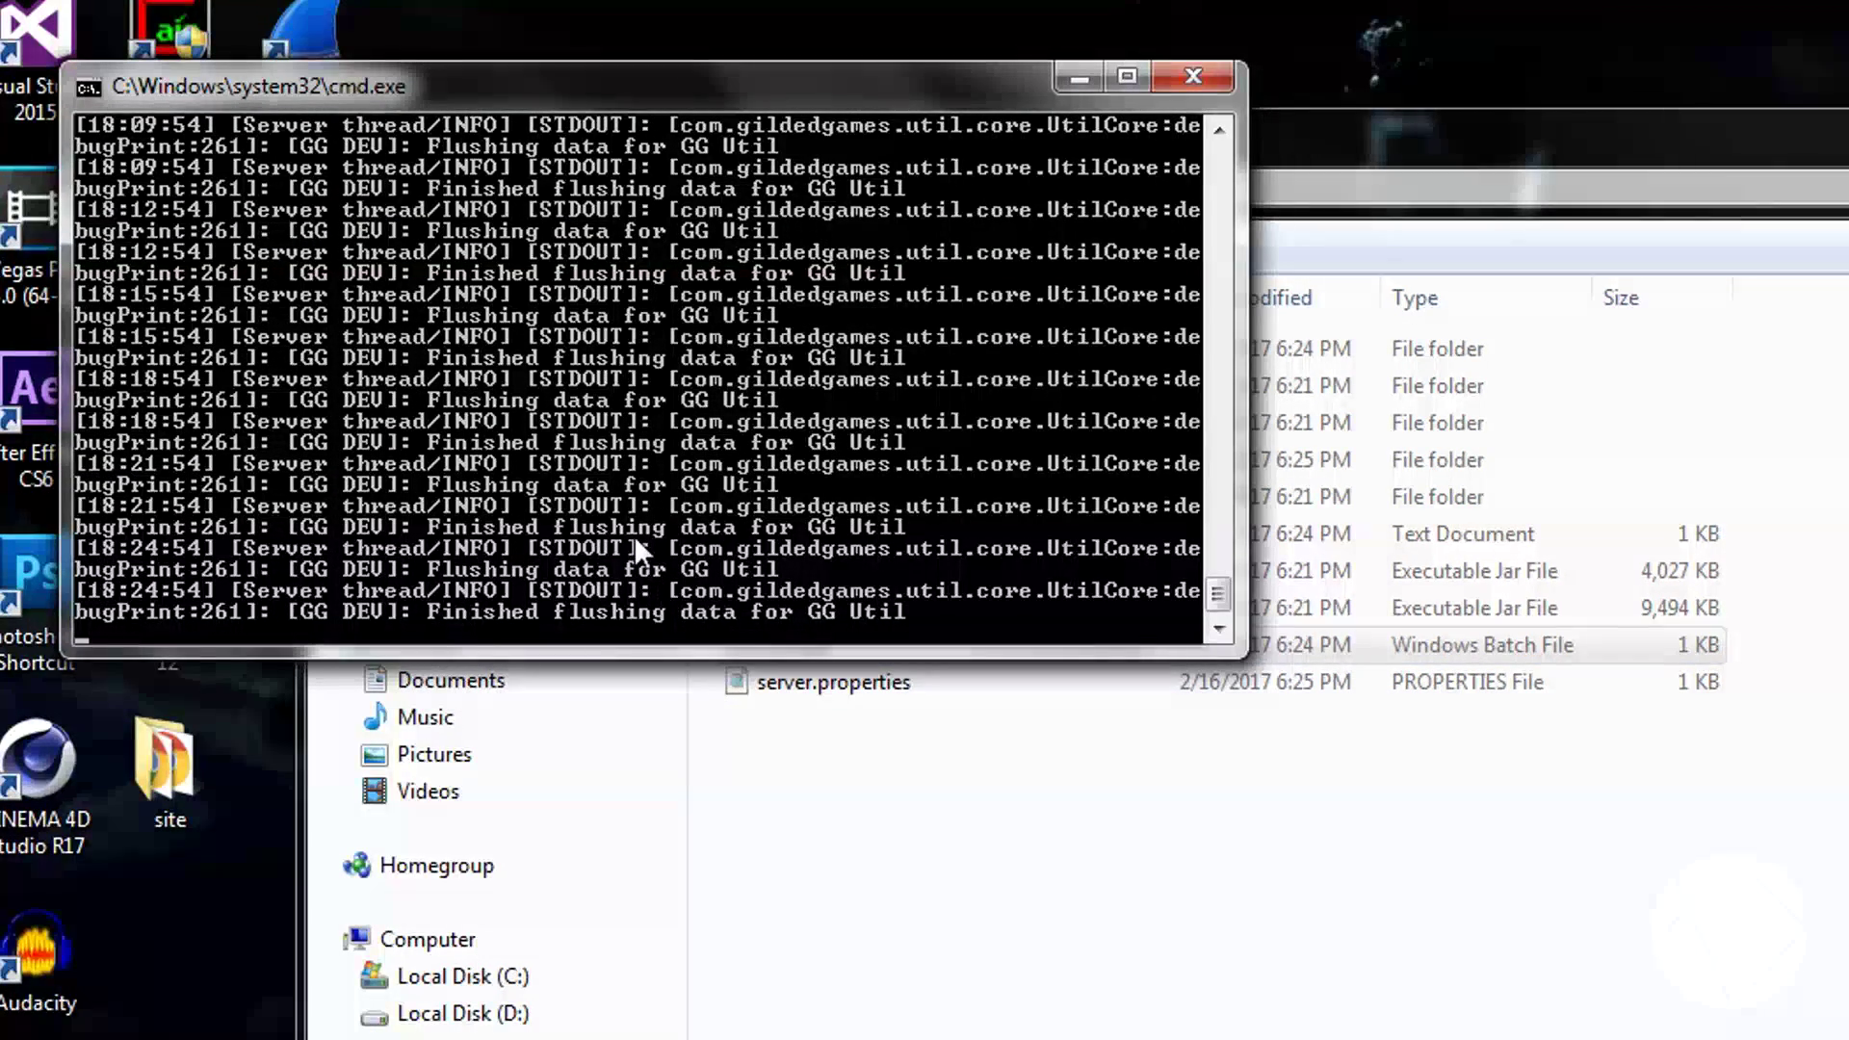
text(stop)
key(Return)
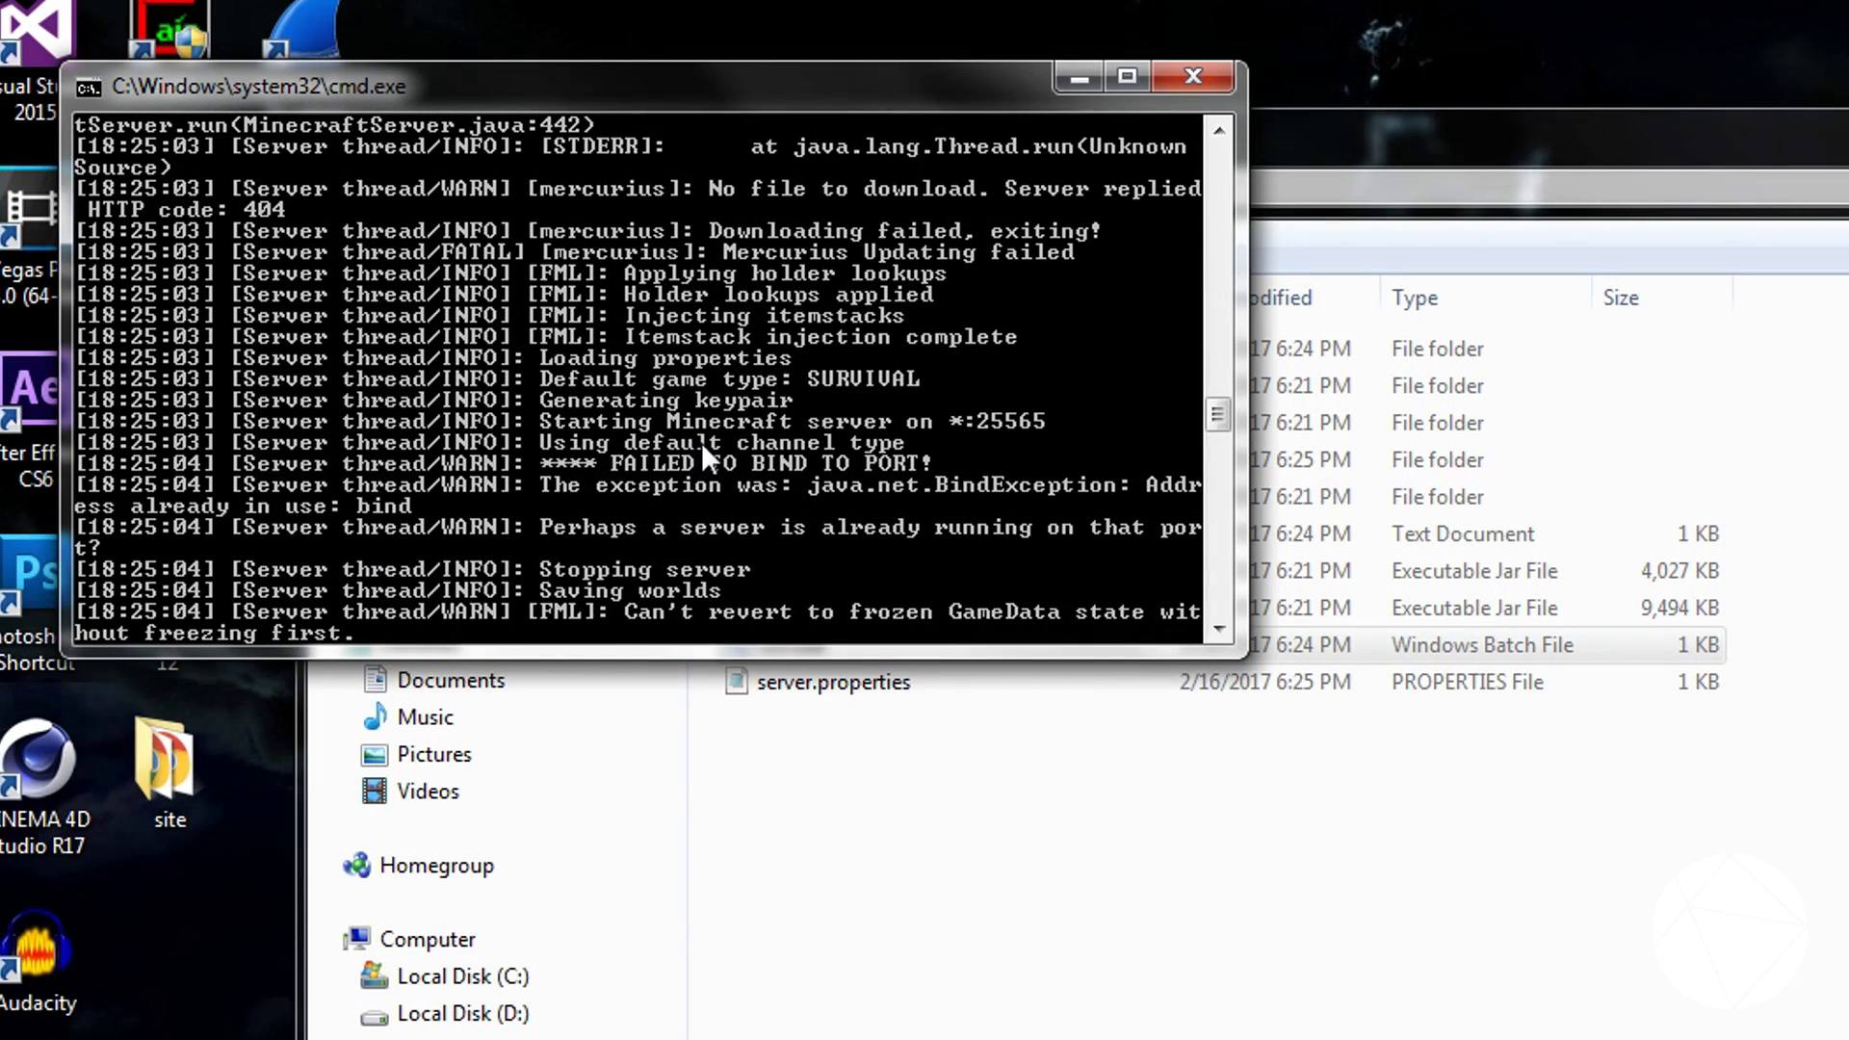
click(1194, 75)
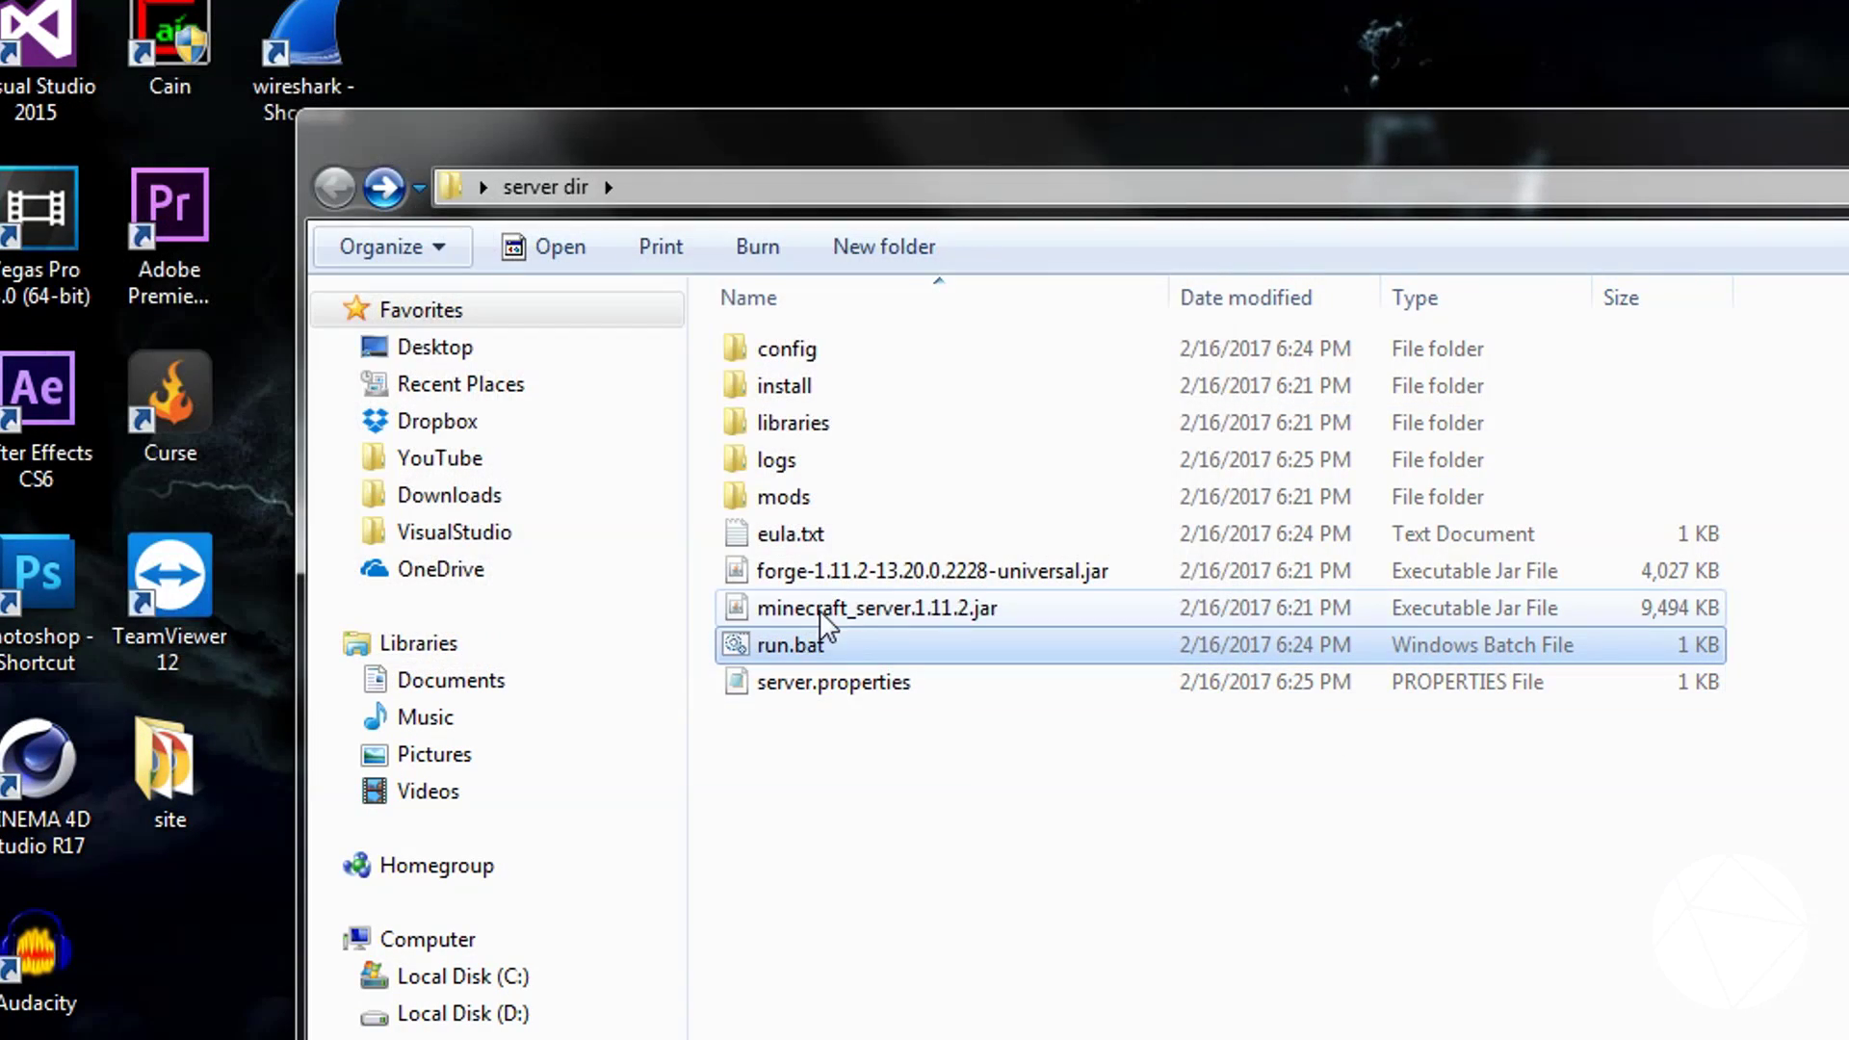
Step: Run run.bat to generate the world, shut the server down with the stop command and dismiss the console
double_click(818, 643)
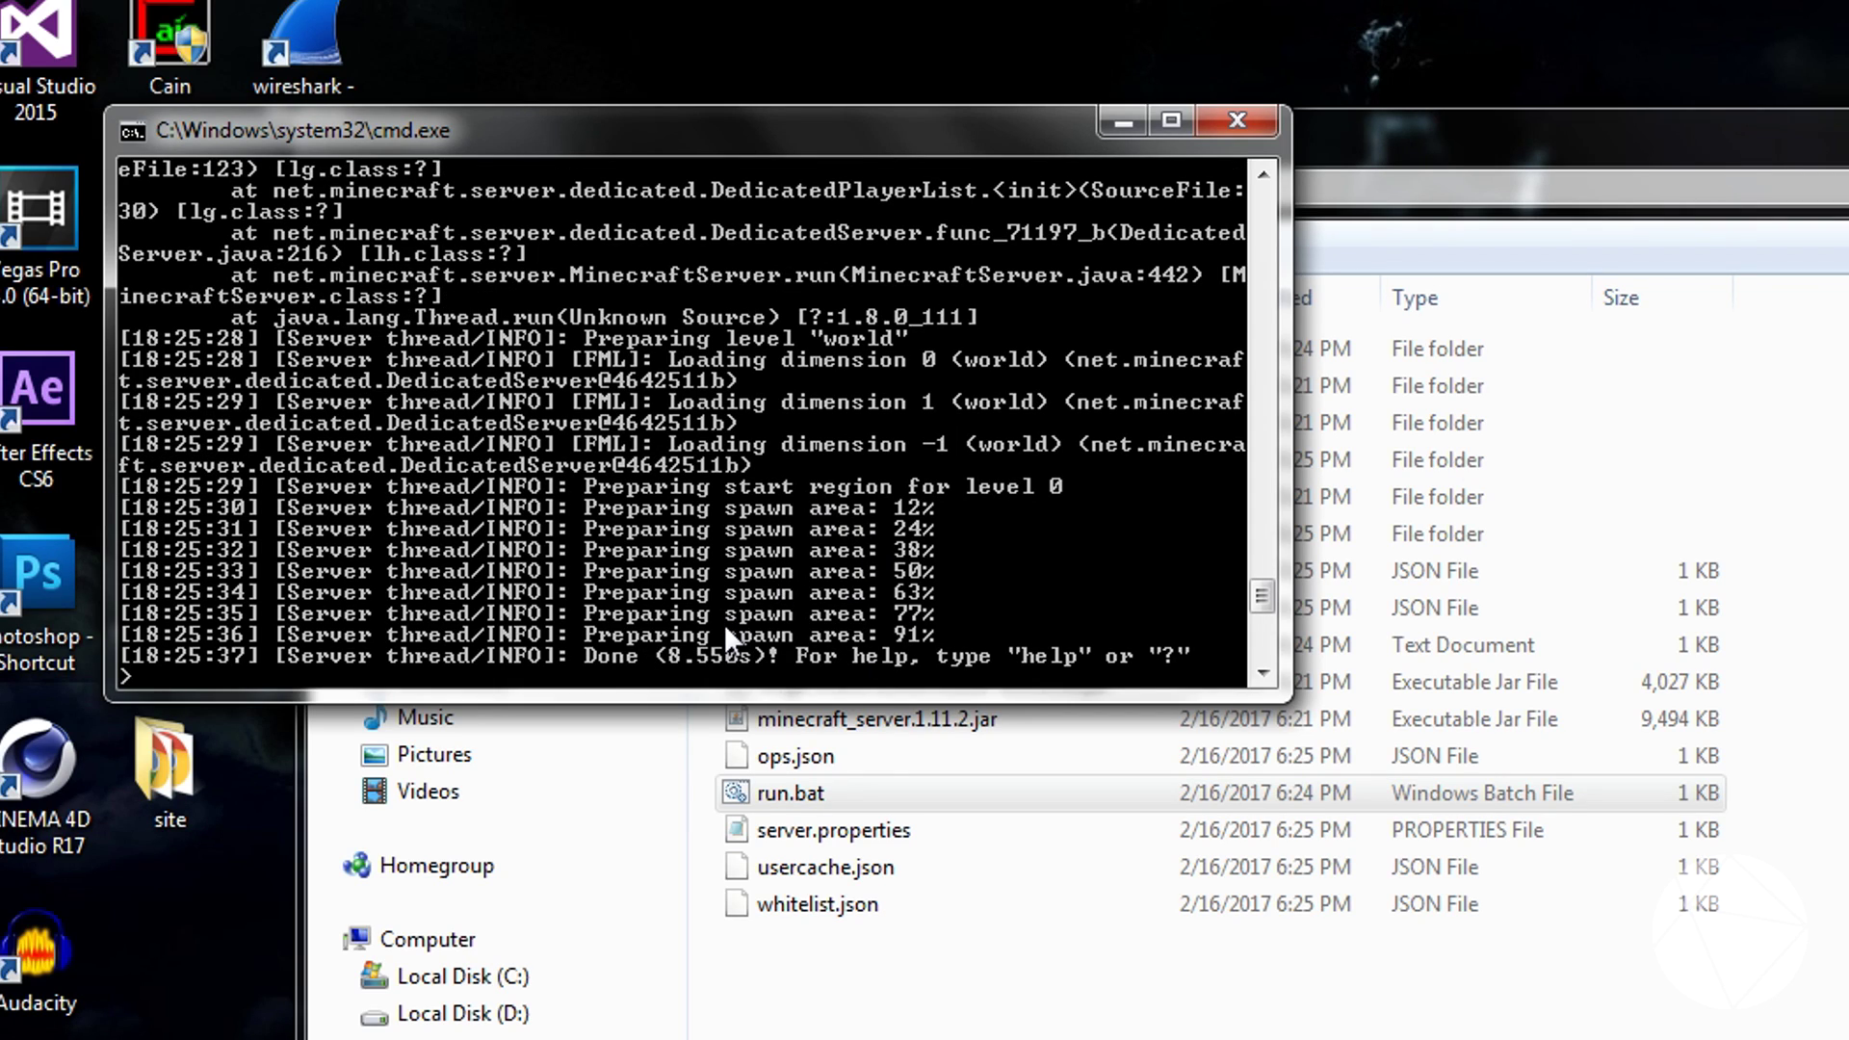
text(op)
key(Return)
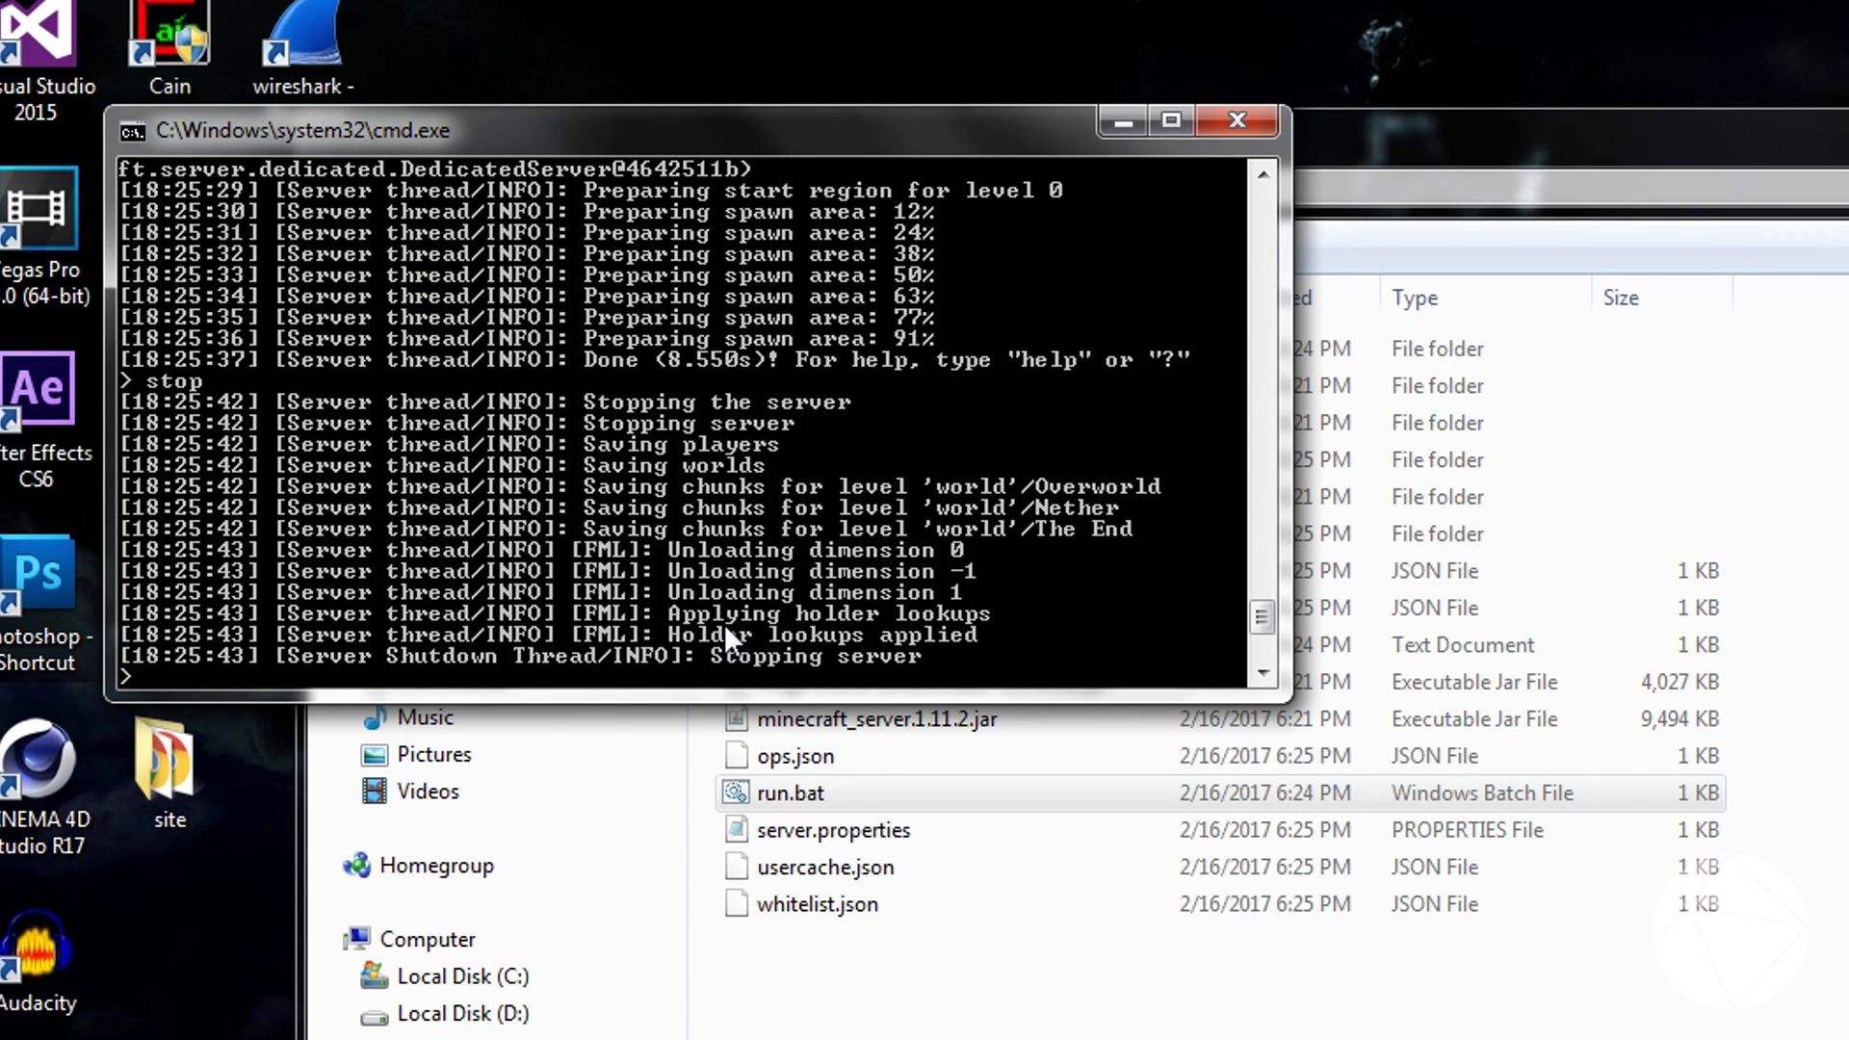
key(Return)
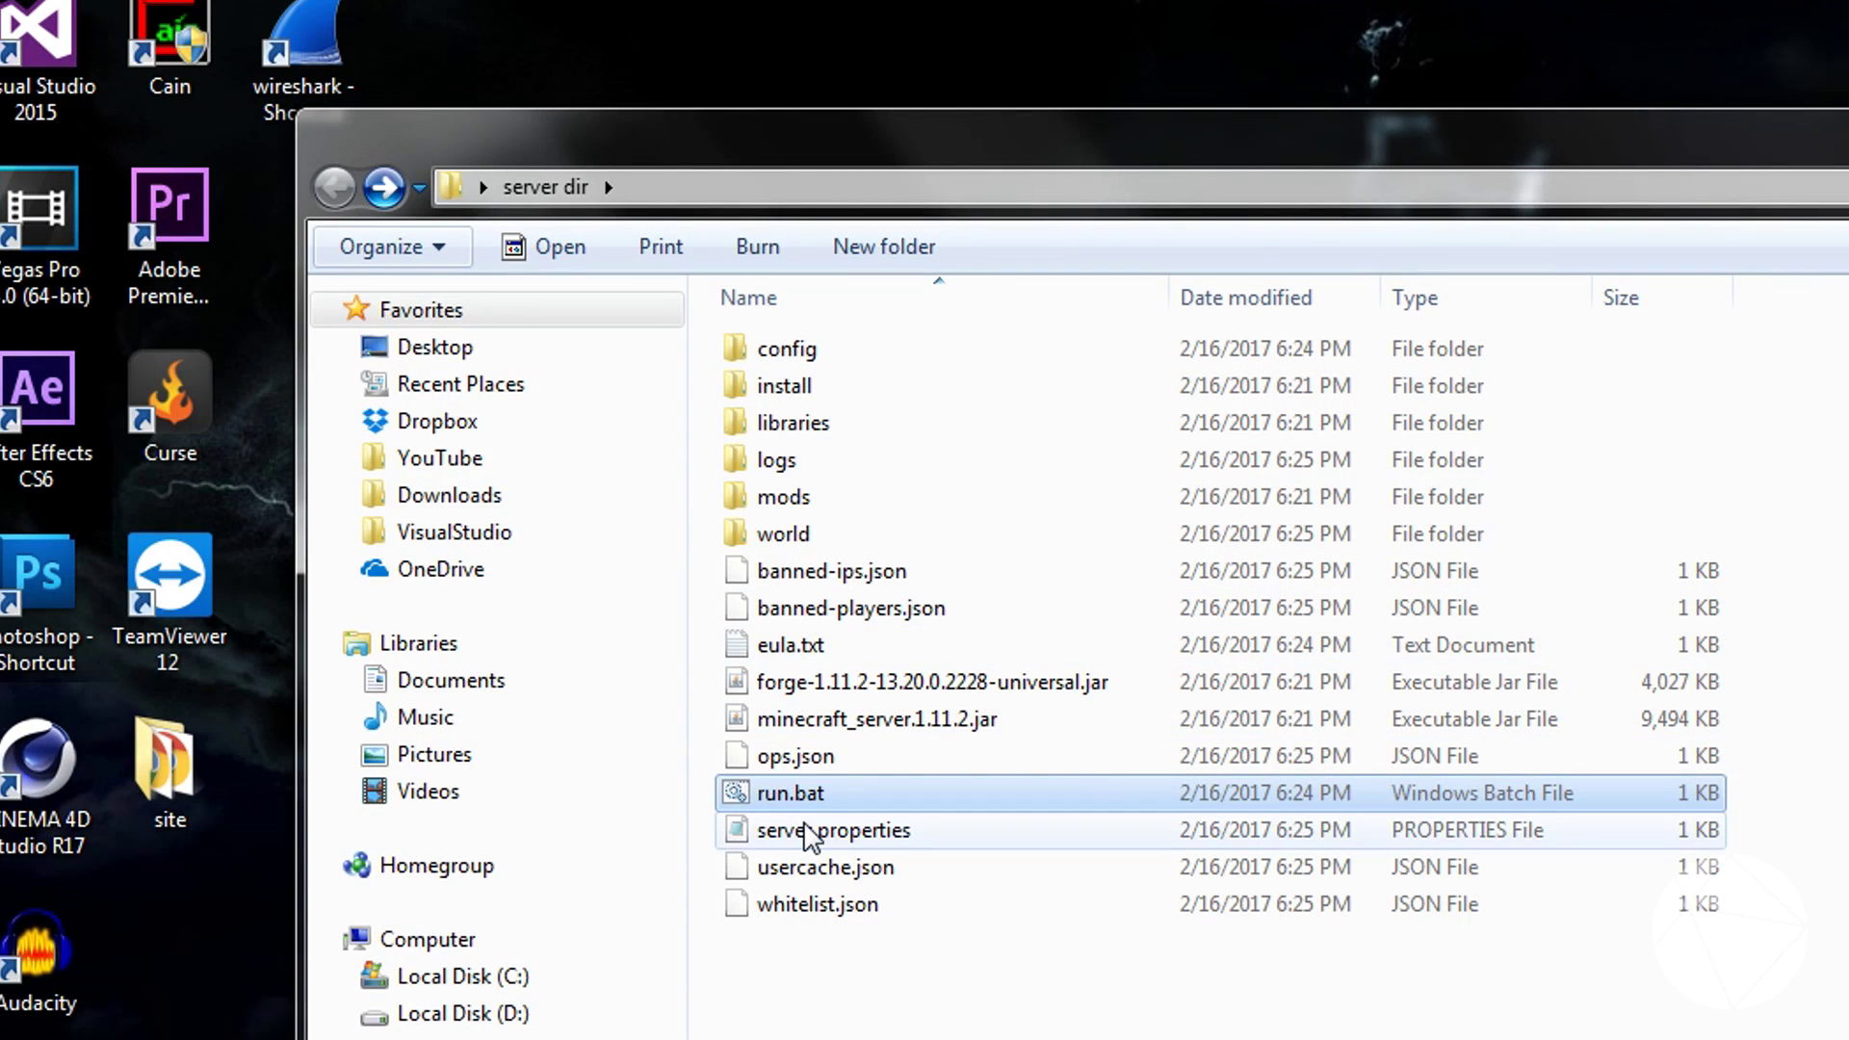
Step: Open server.properties in Notepad++ and look over the server settings from max-tick-time to enable-rcon
click(803, 827)
right_click(804, 826)
click(823, 842)
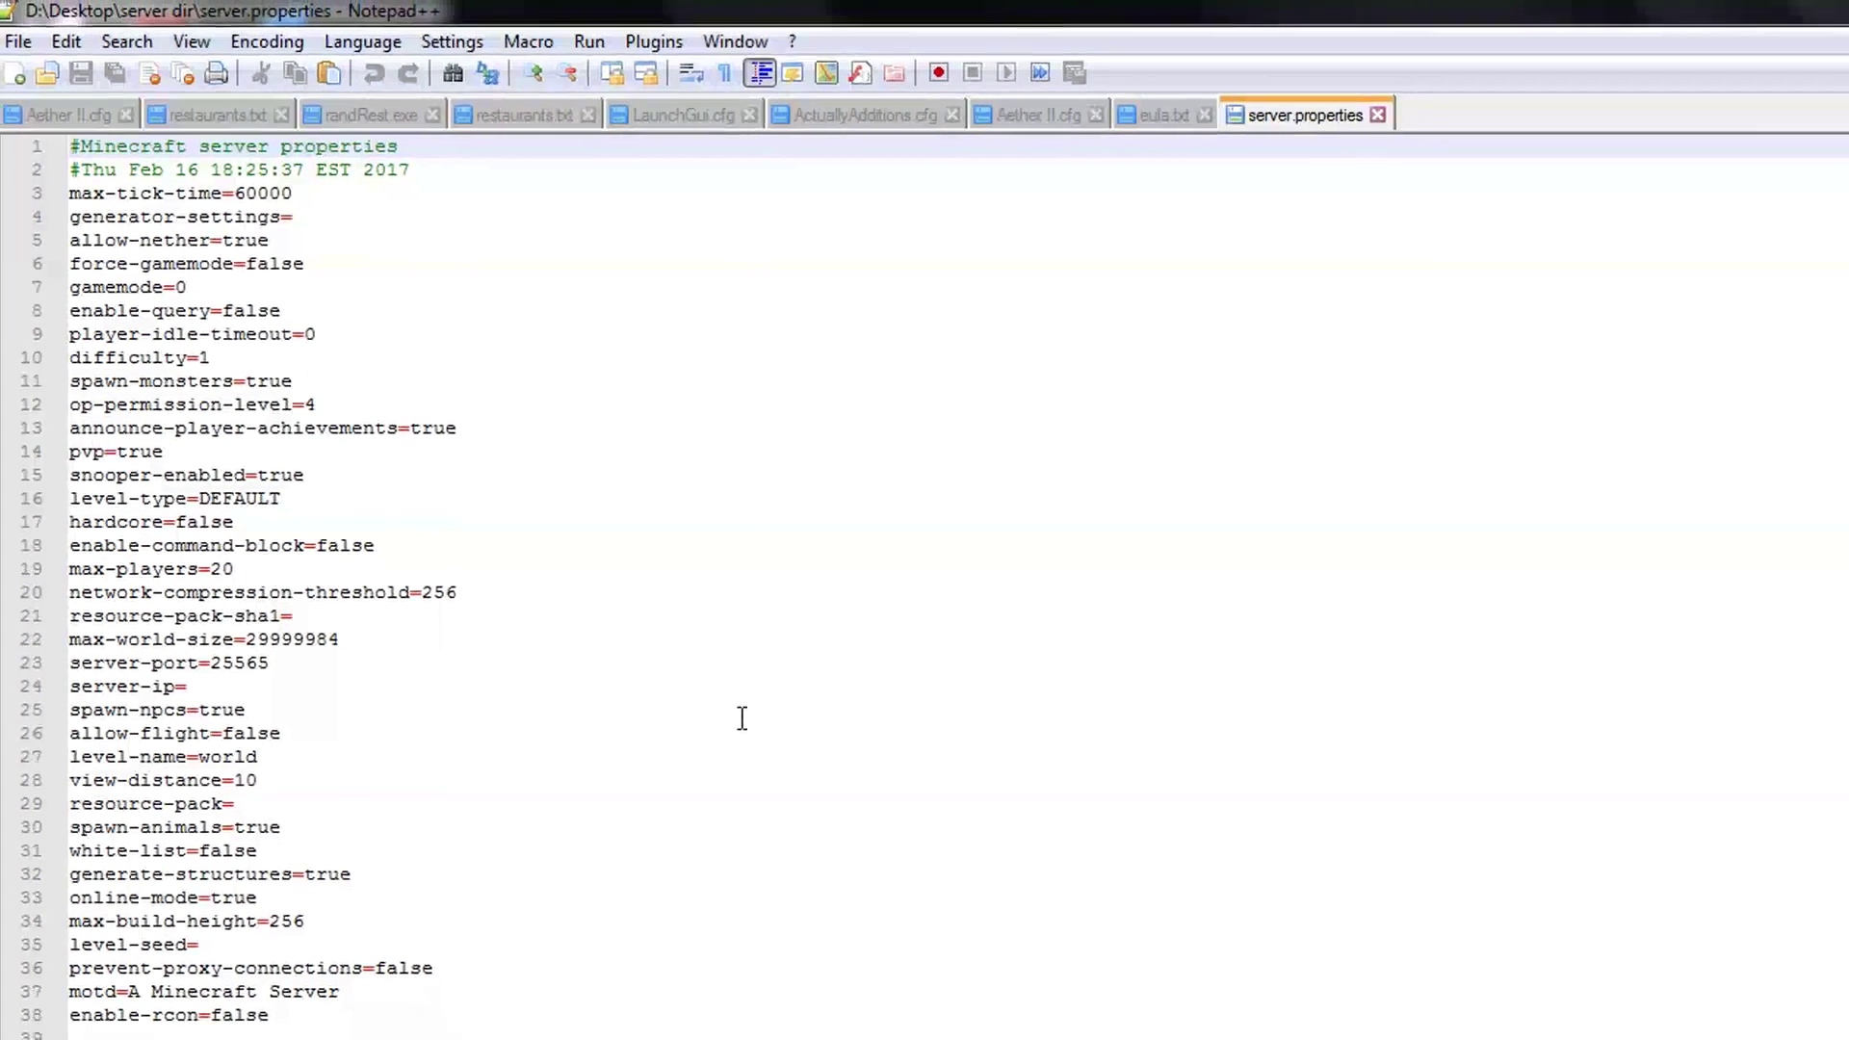
drag(358, 1018, 110, 206)
click(468, 377)
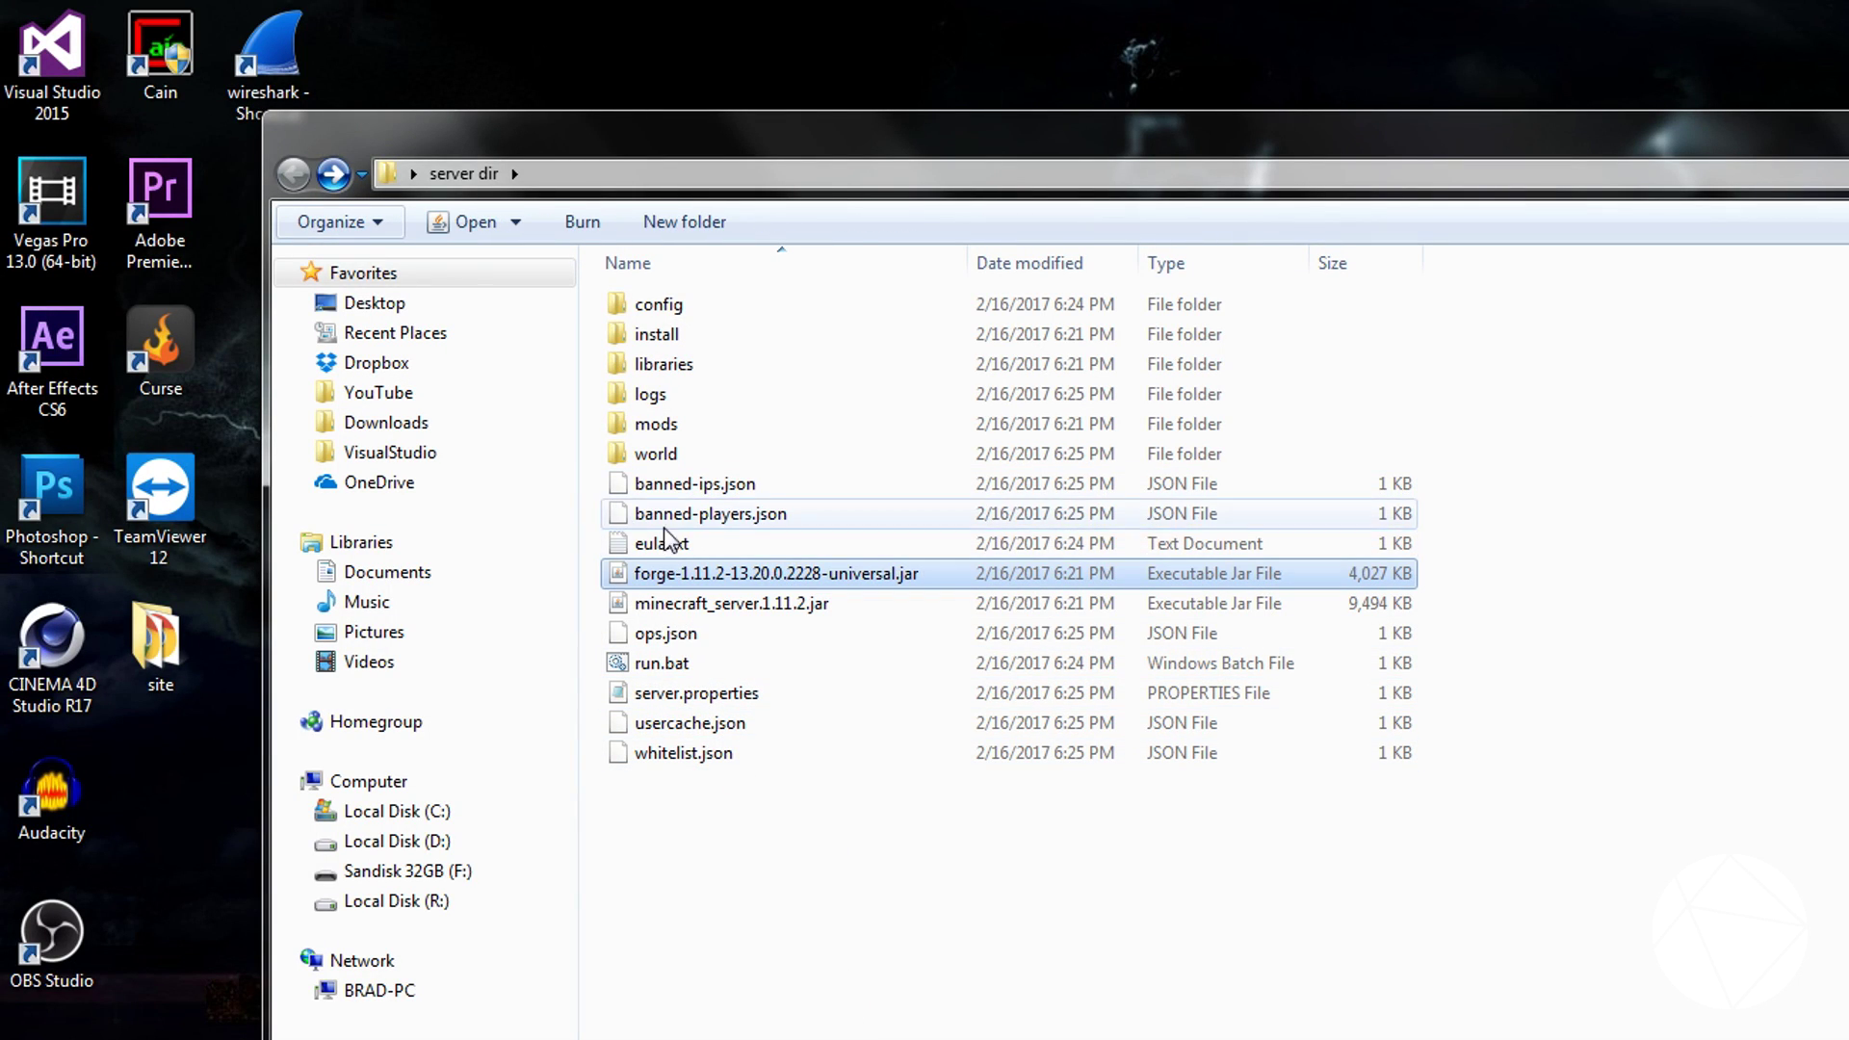
Step: Move the server dir window aside to uncover the desktop and copy ironchest-1.11-7.0.17.799.jar
click(684, 424)
drag(911, 133, 944, 103)
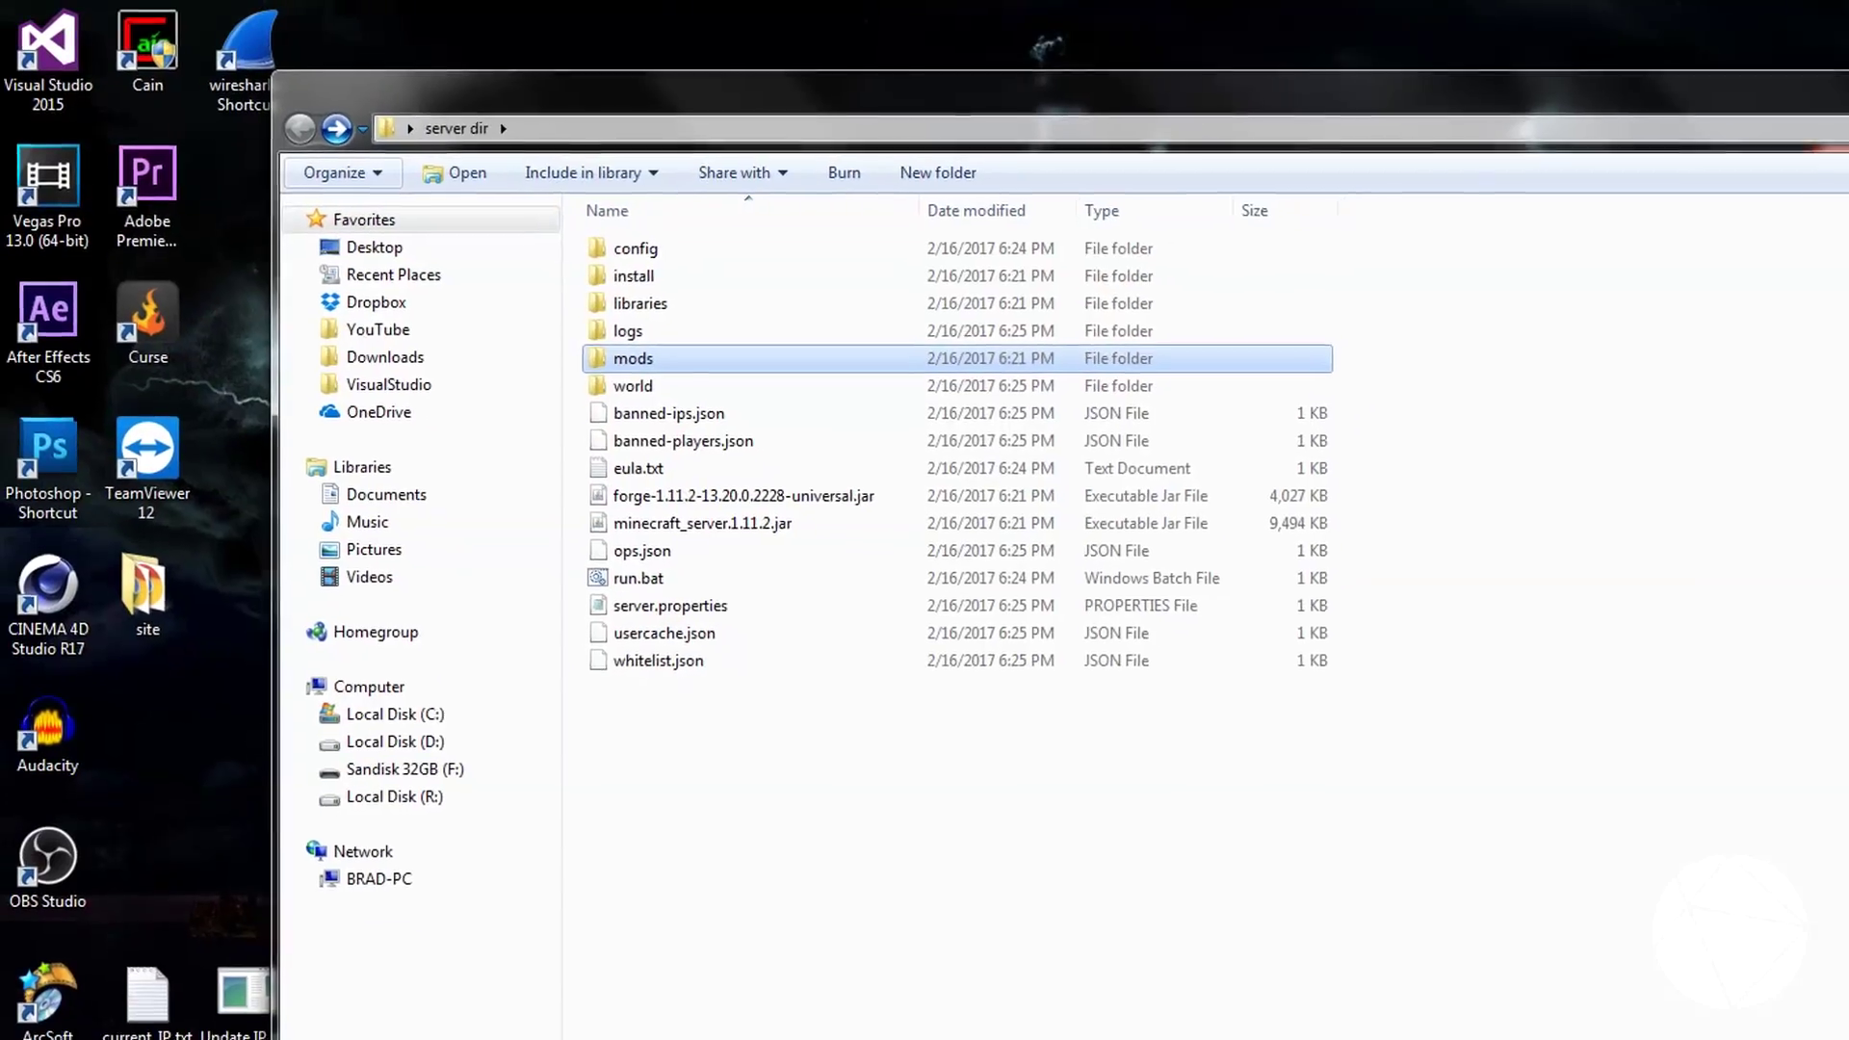
drag(1811, 97, 1107, 89)
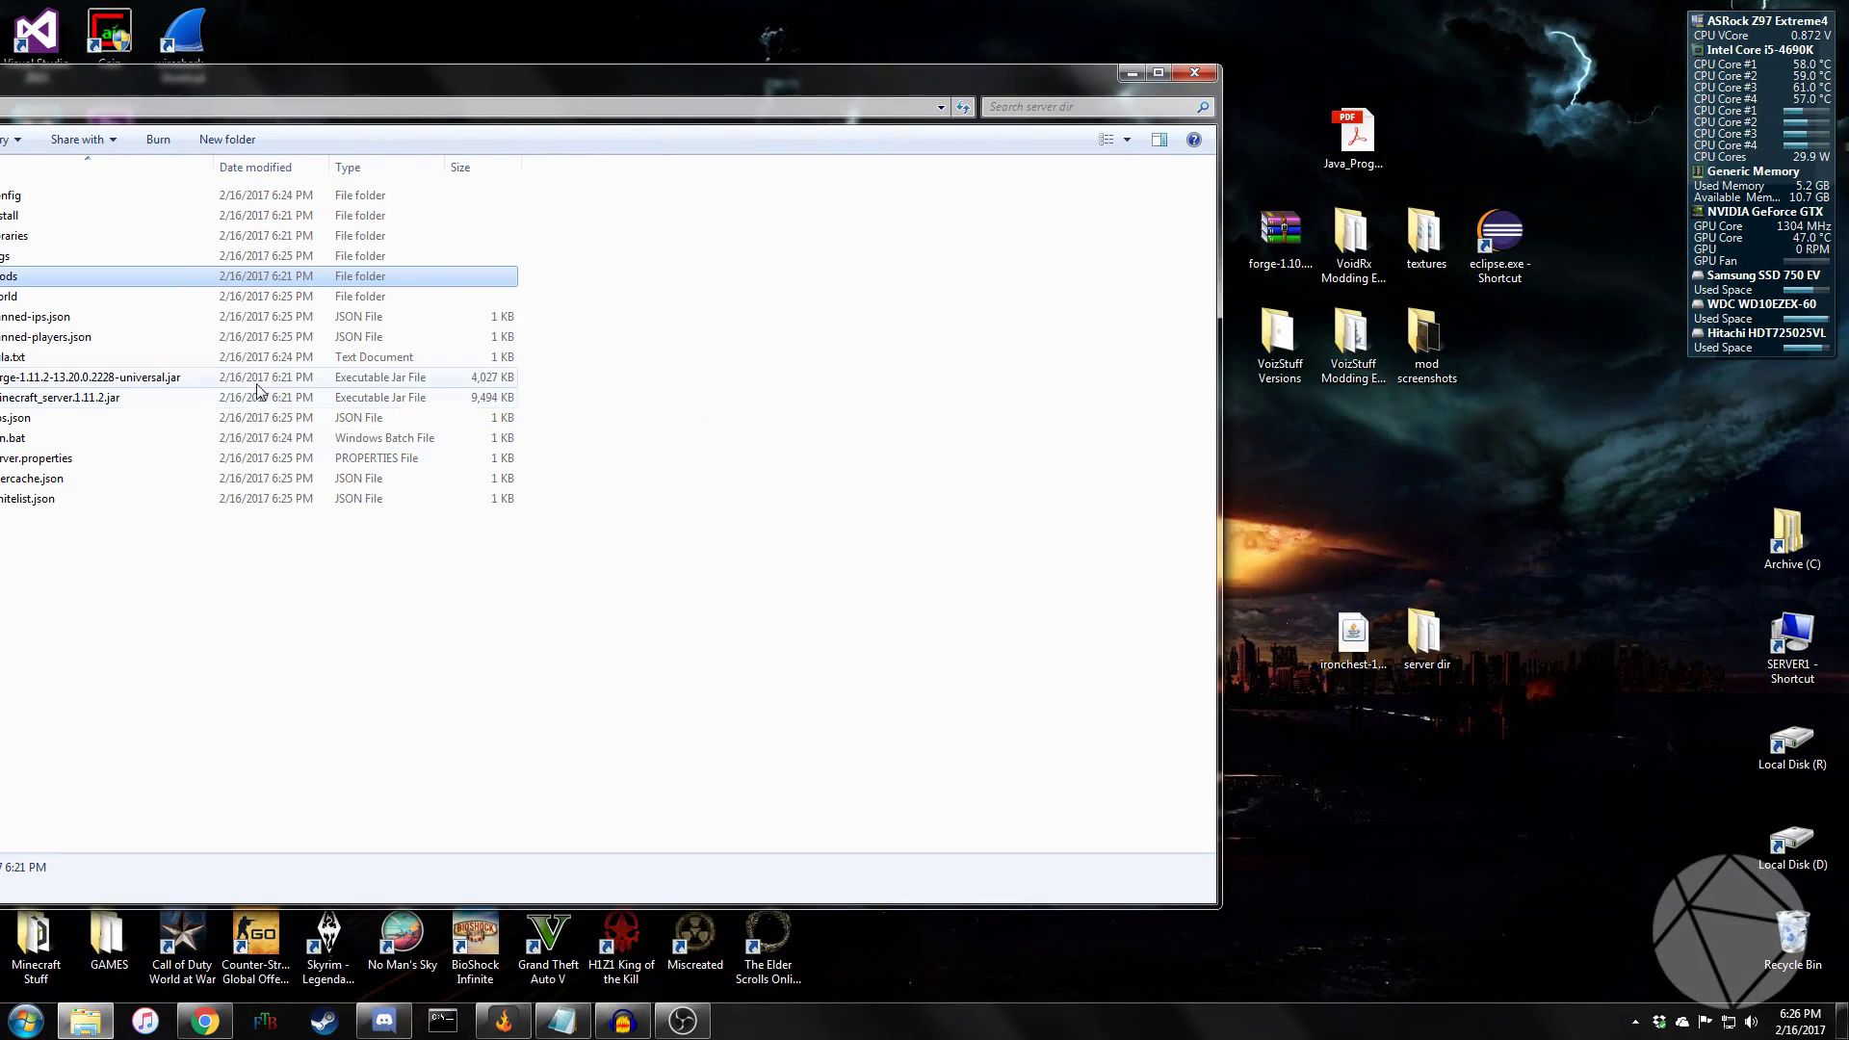
click(1358, 645)
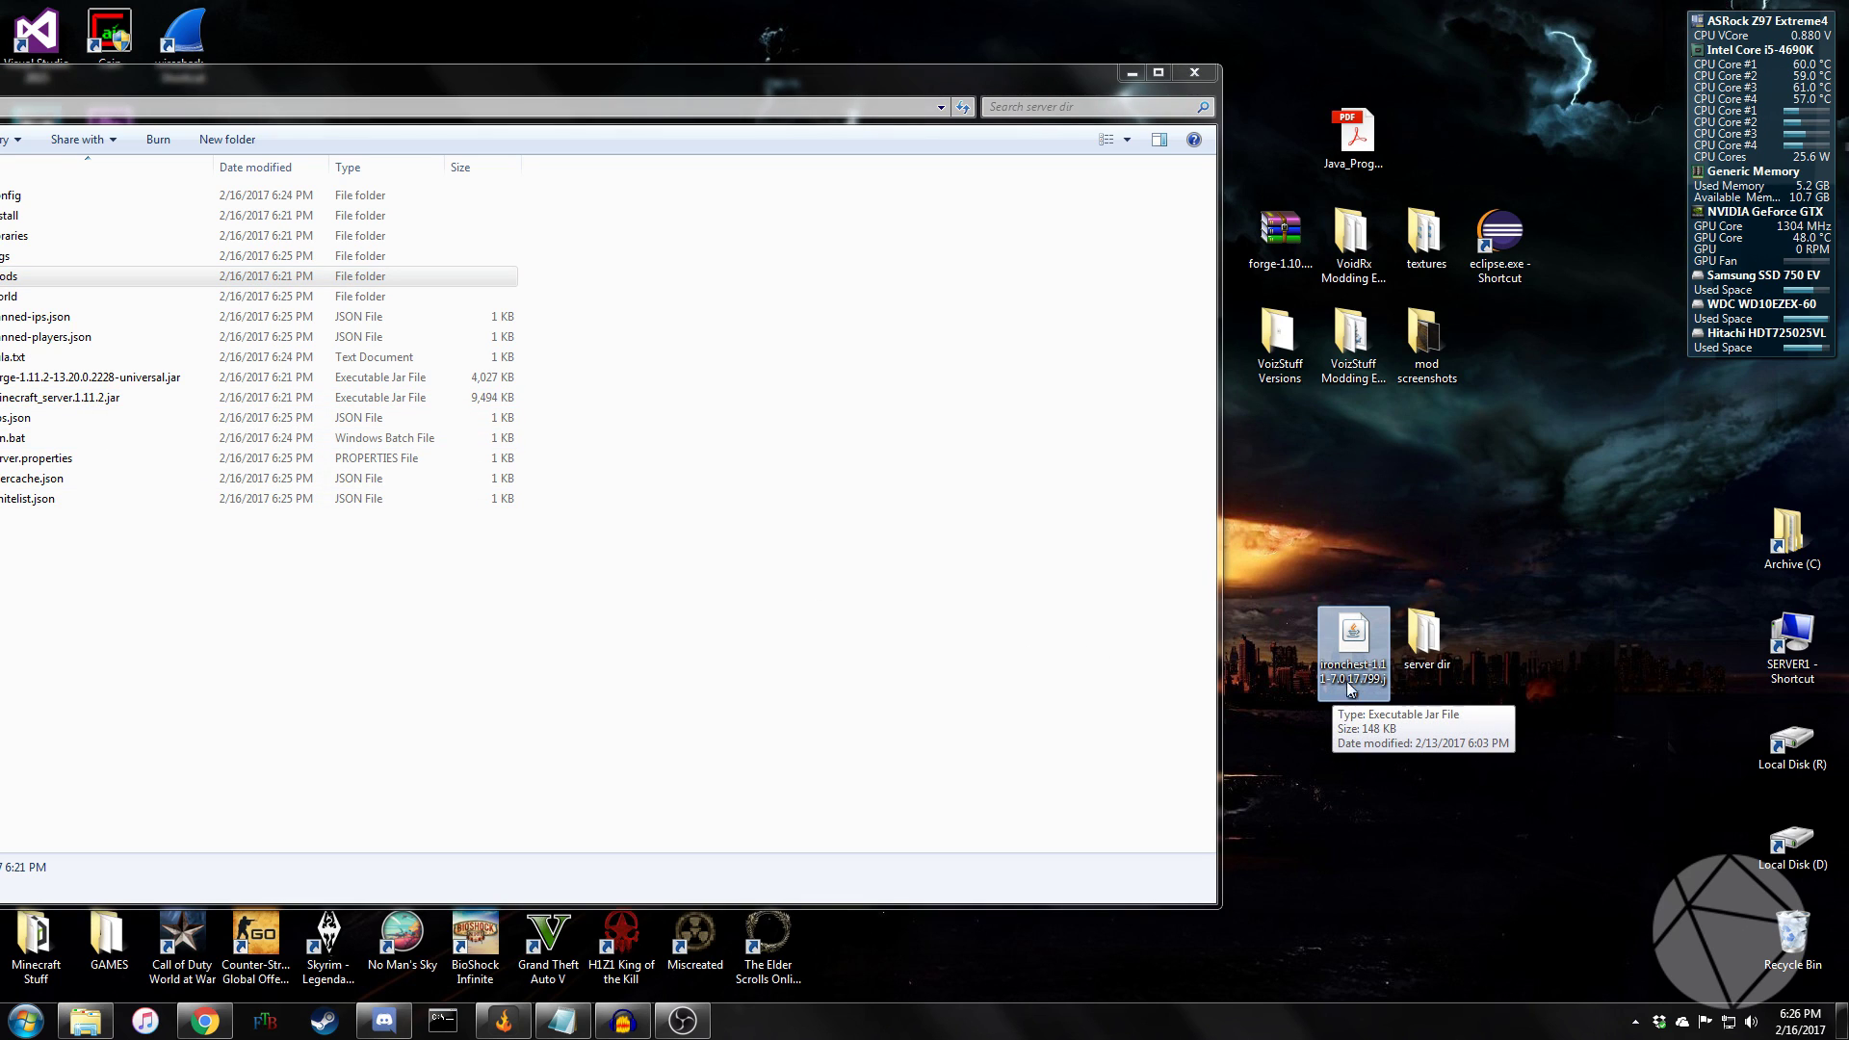
click(1403, 775)
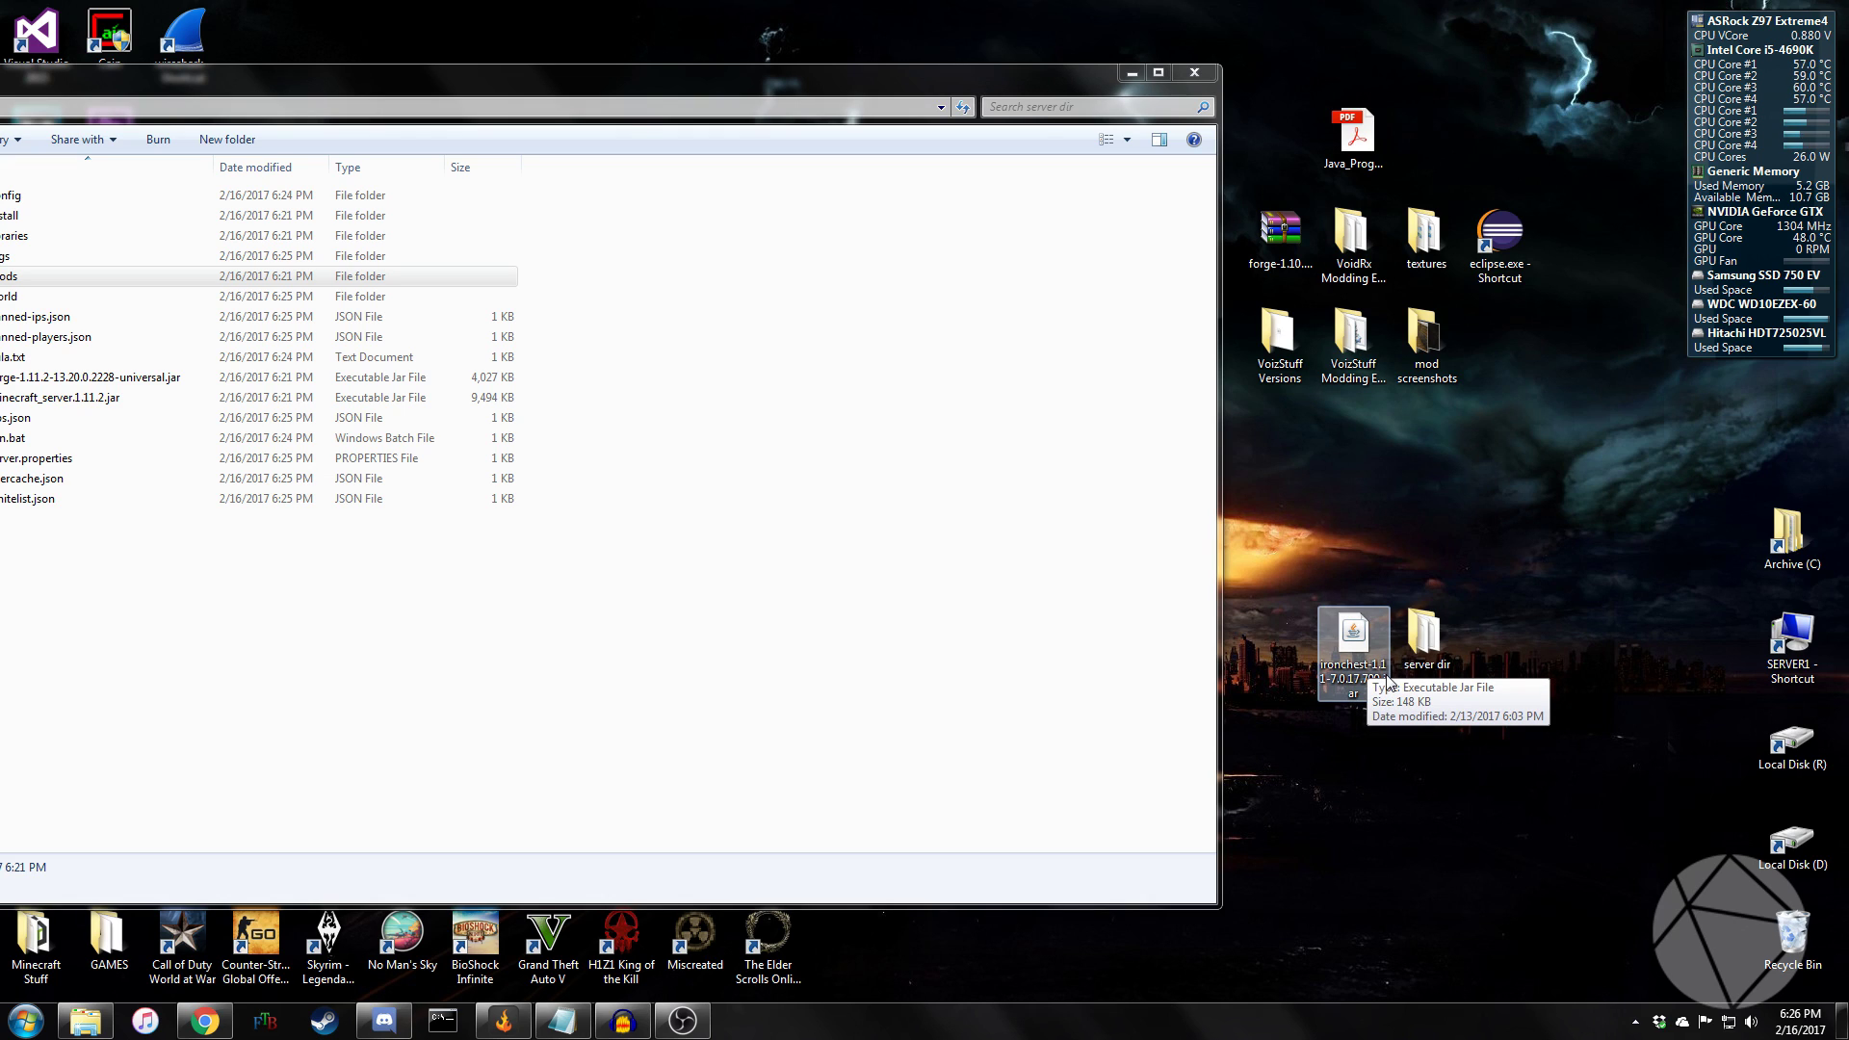
drag(1387, 680, 1359, 539)
right_click(1359, 539)
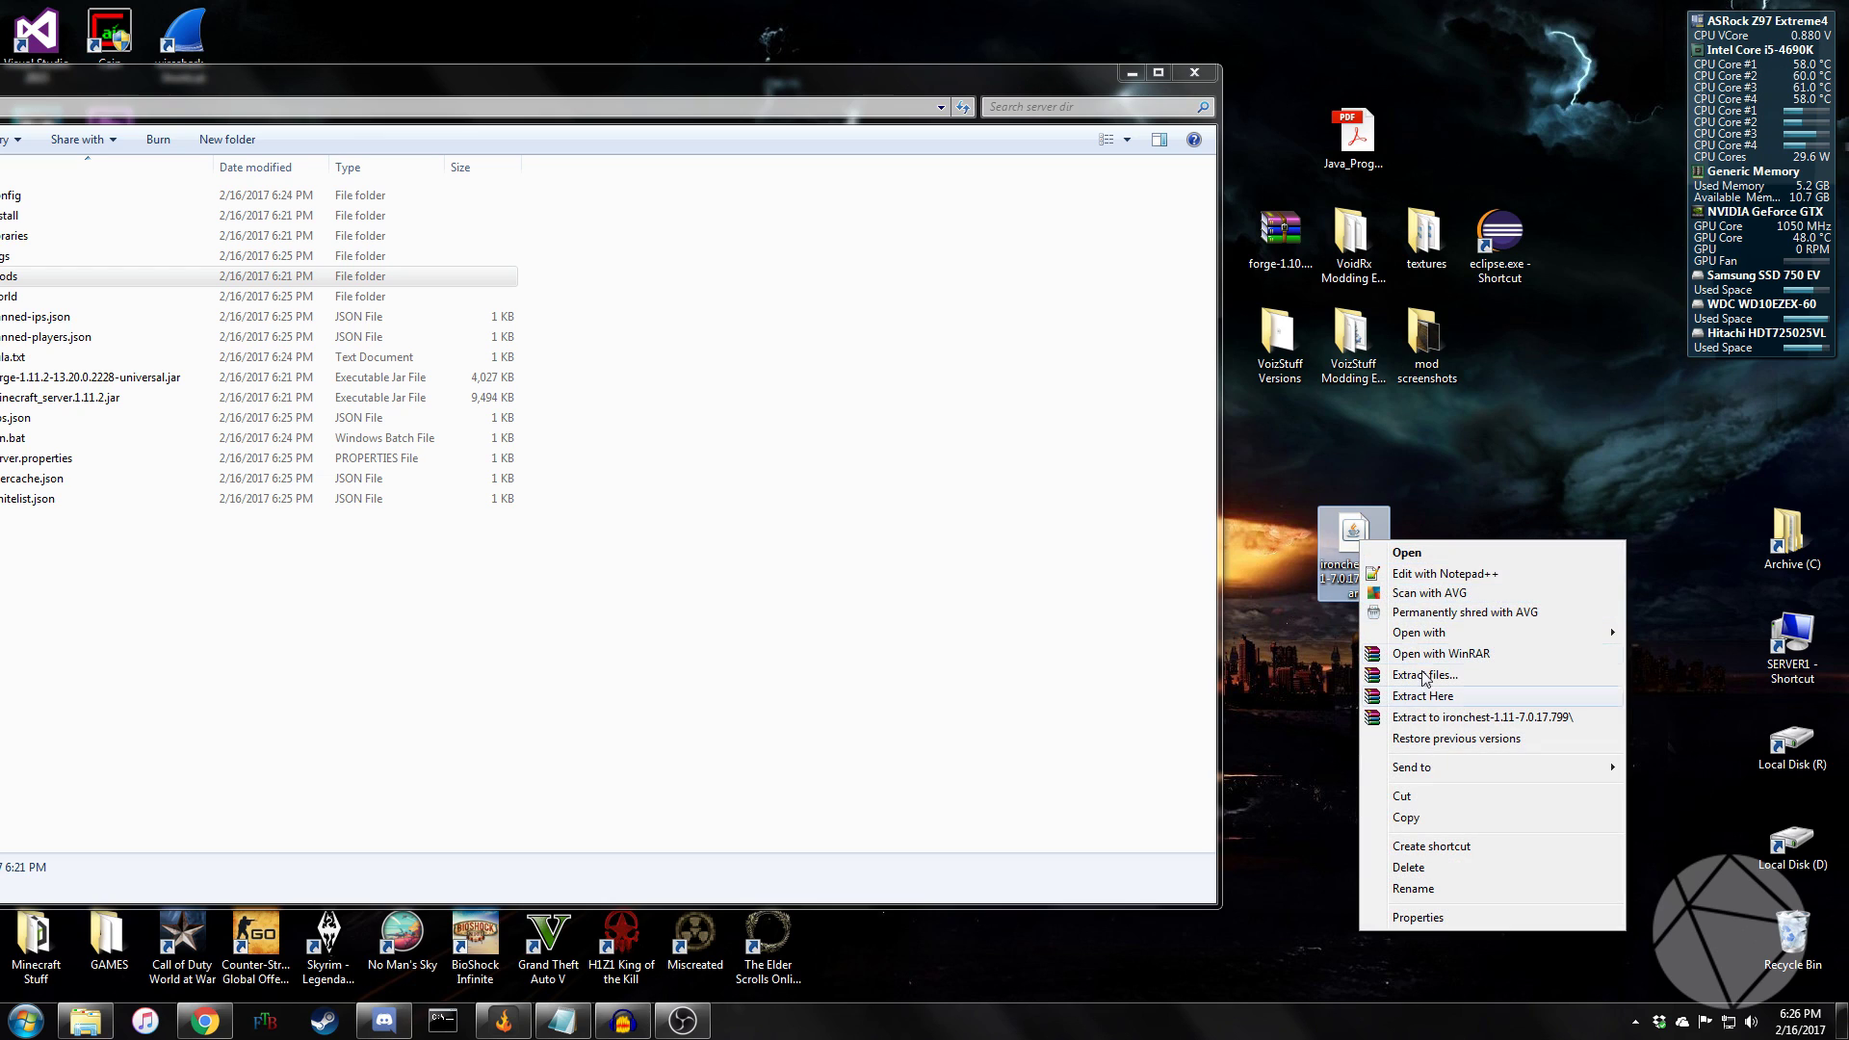
click(1456, 817)
Step: Bring the server dir window back into view and paste the Iron Chest jar into its mods folder
drag(1054, 81, 1344, 94)
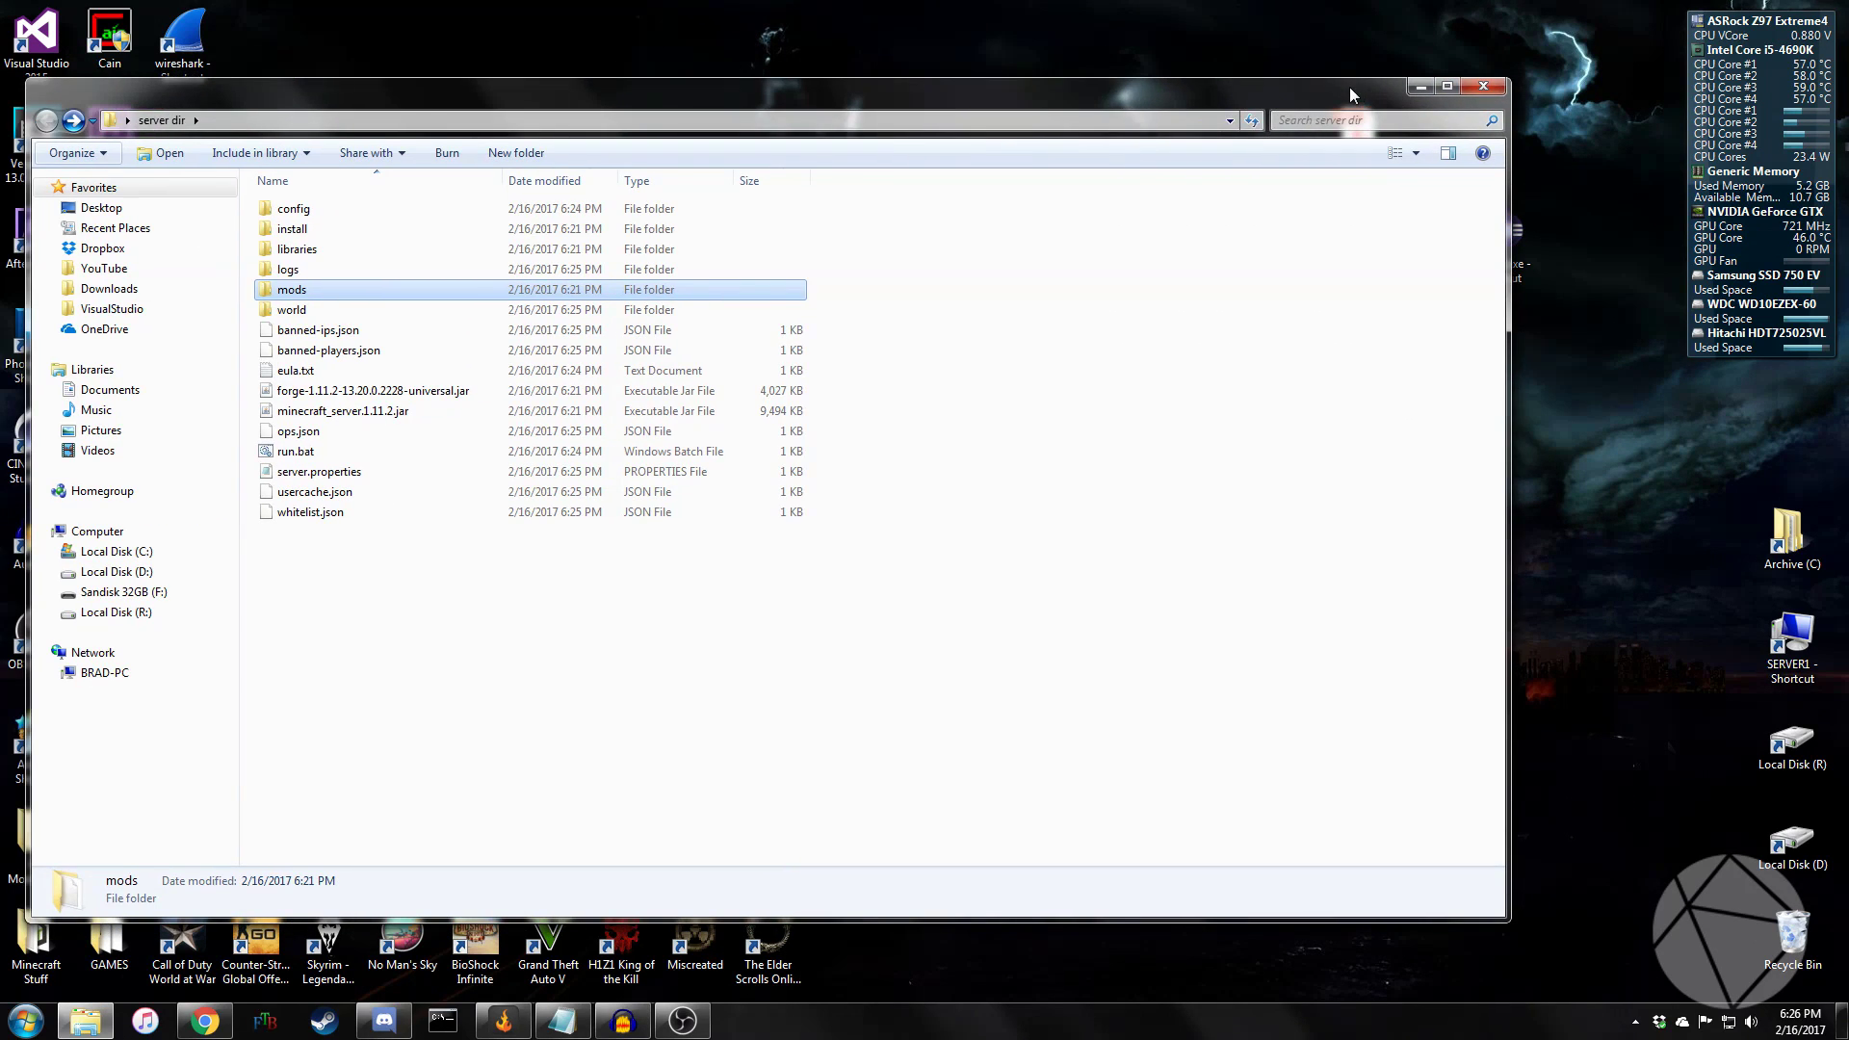
double_click(406, 285)
right_click(527, 304)
click(604, 441)
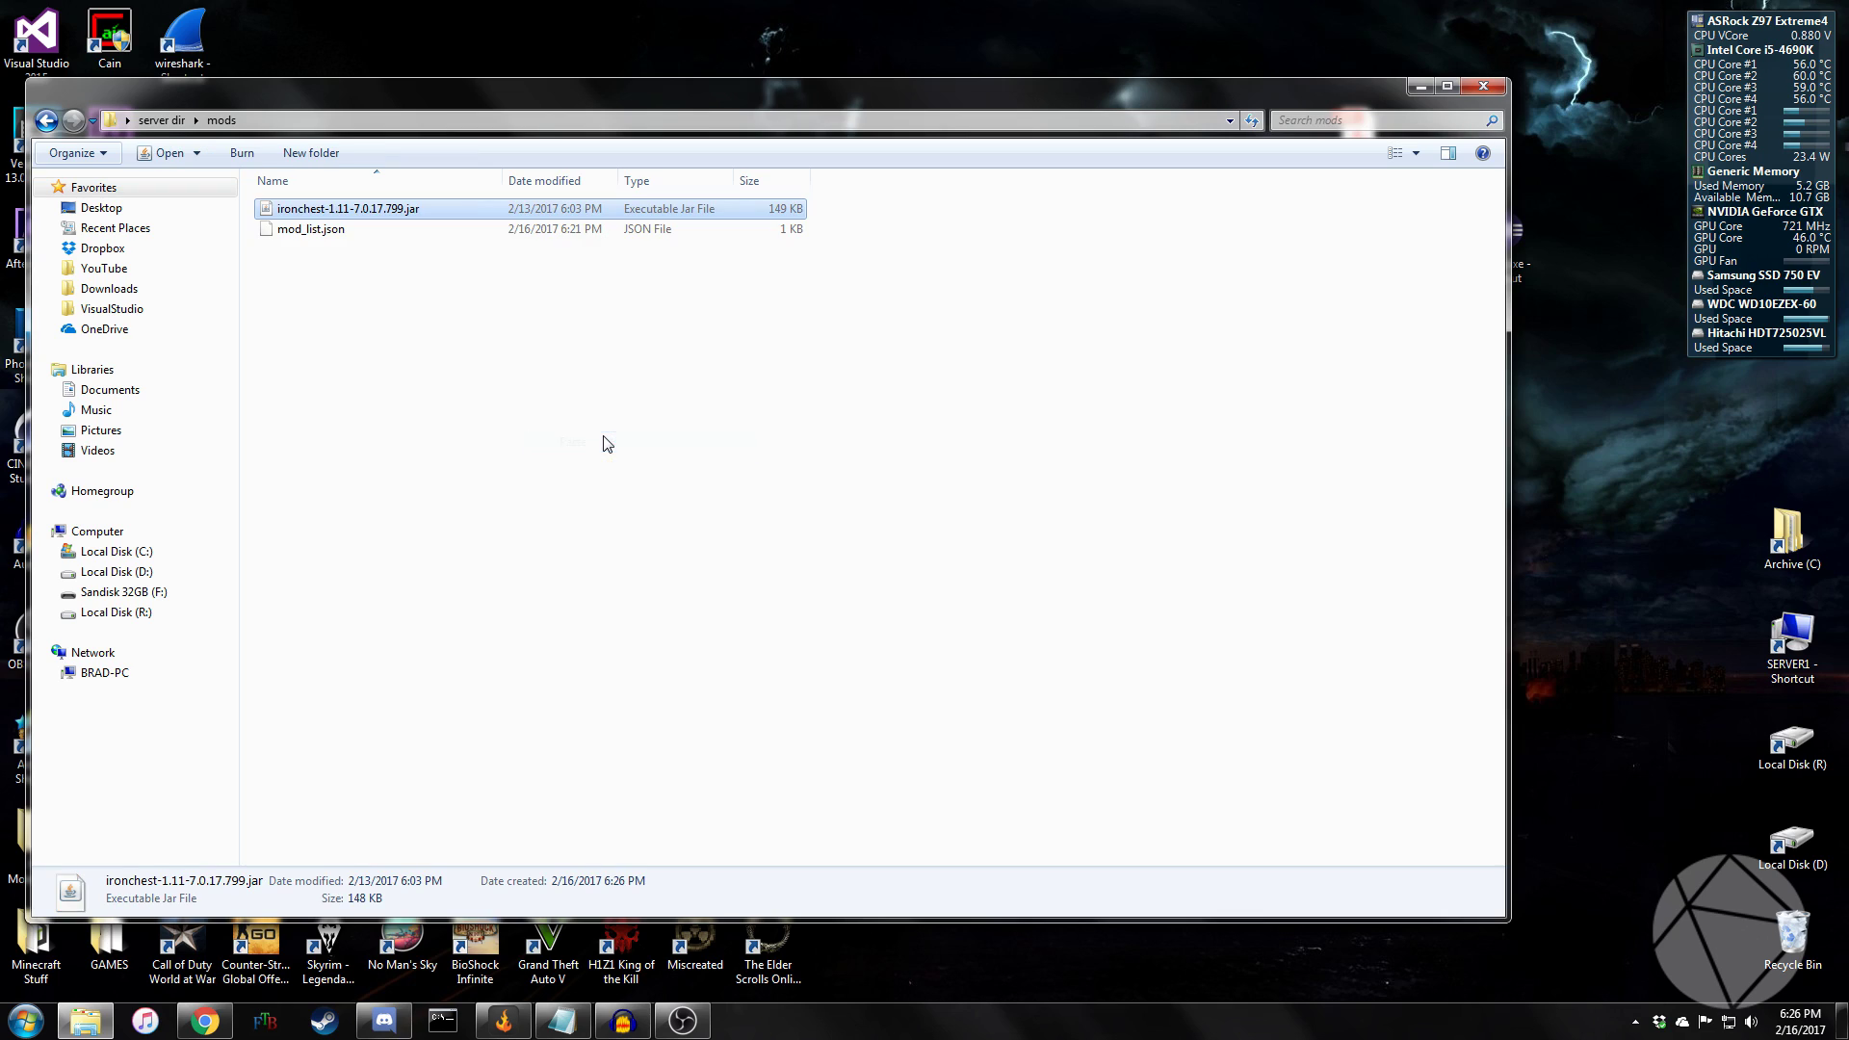
Step: Close the mods folder window, reopen server dir from the desktop and start the server with run.bat
click(1483, 86)
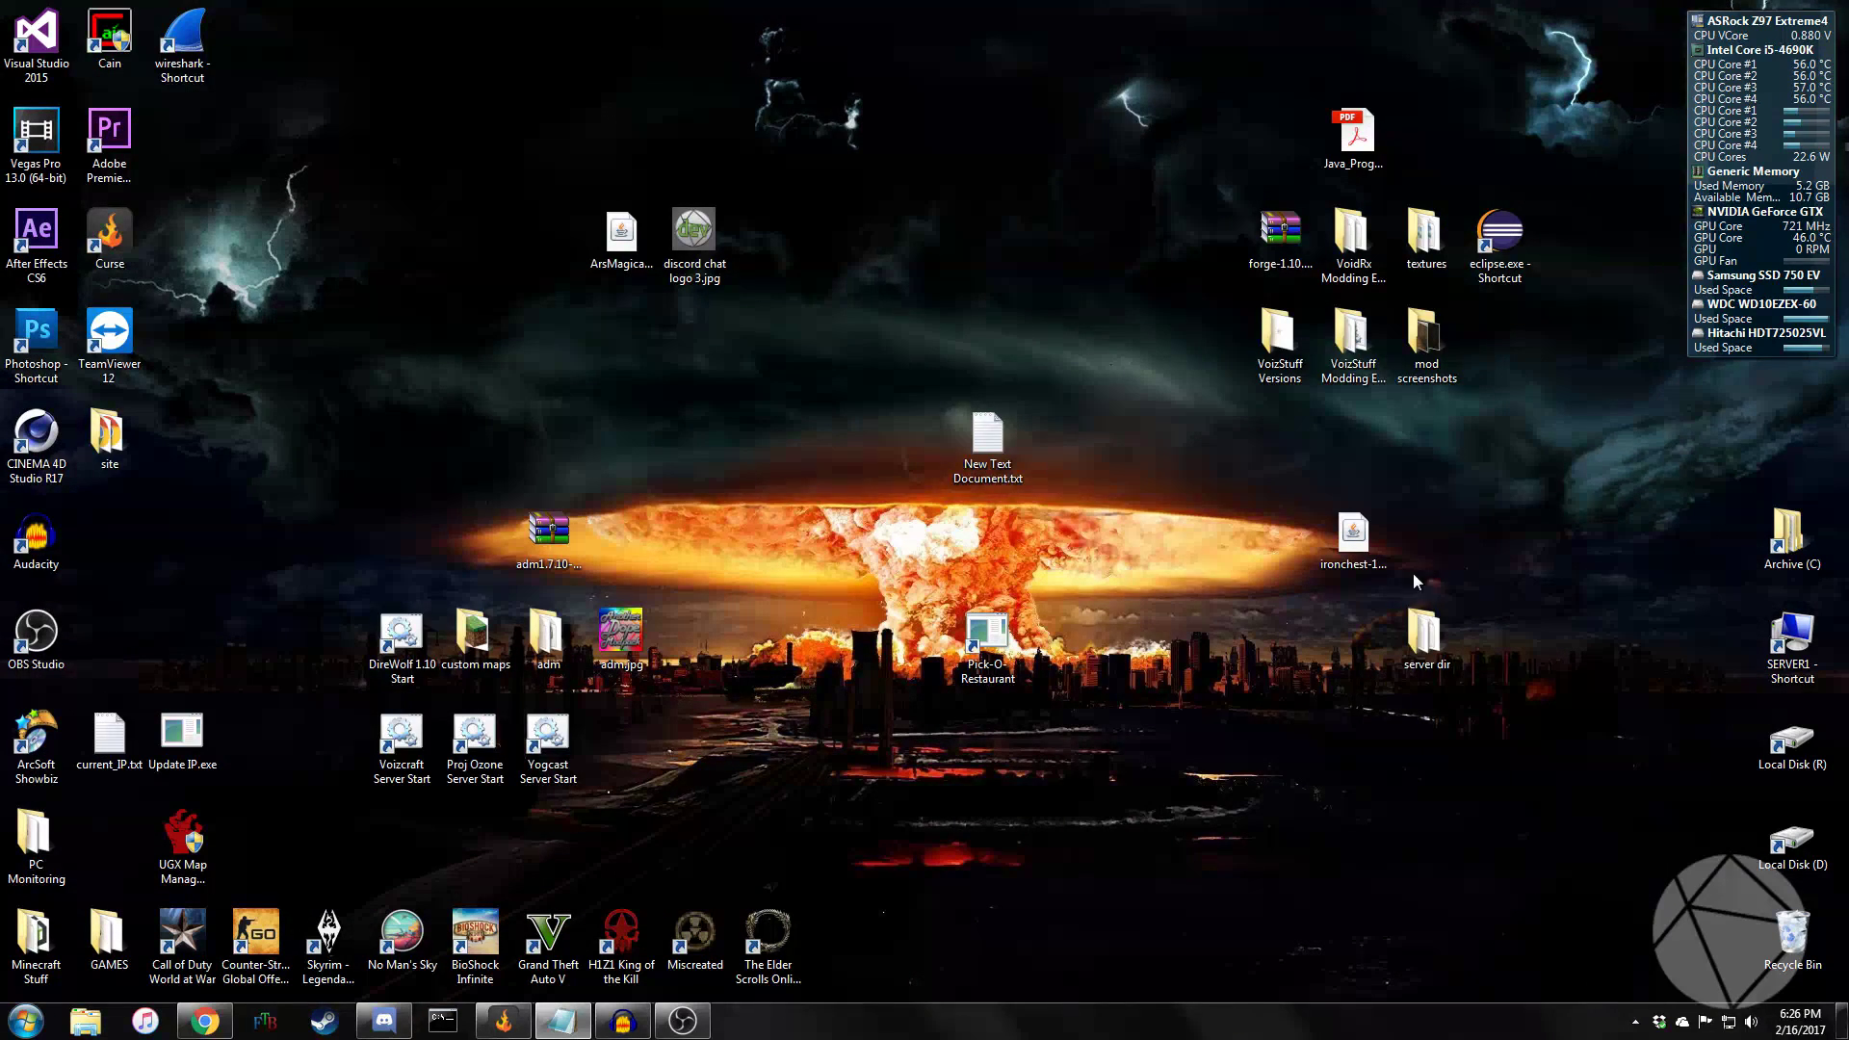
double_click(1421, 643)
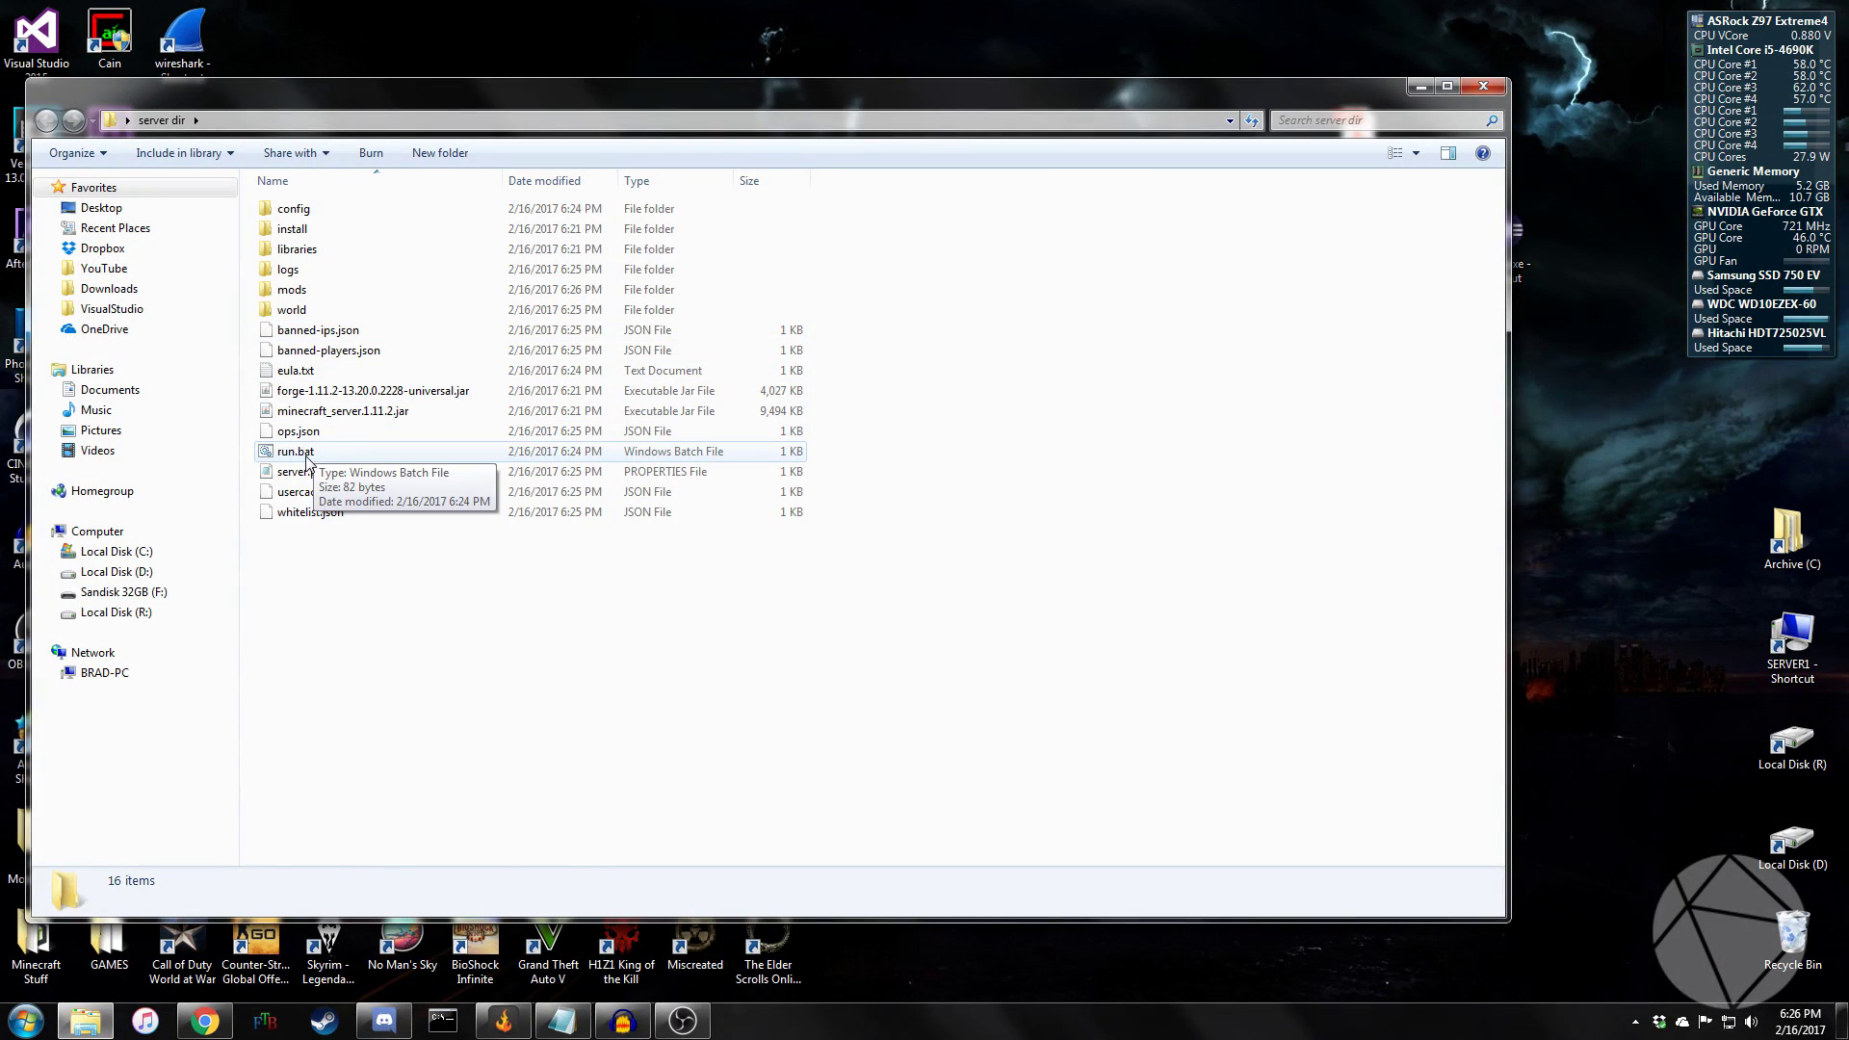
double_click(306, 454)
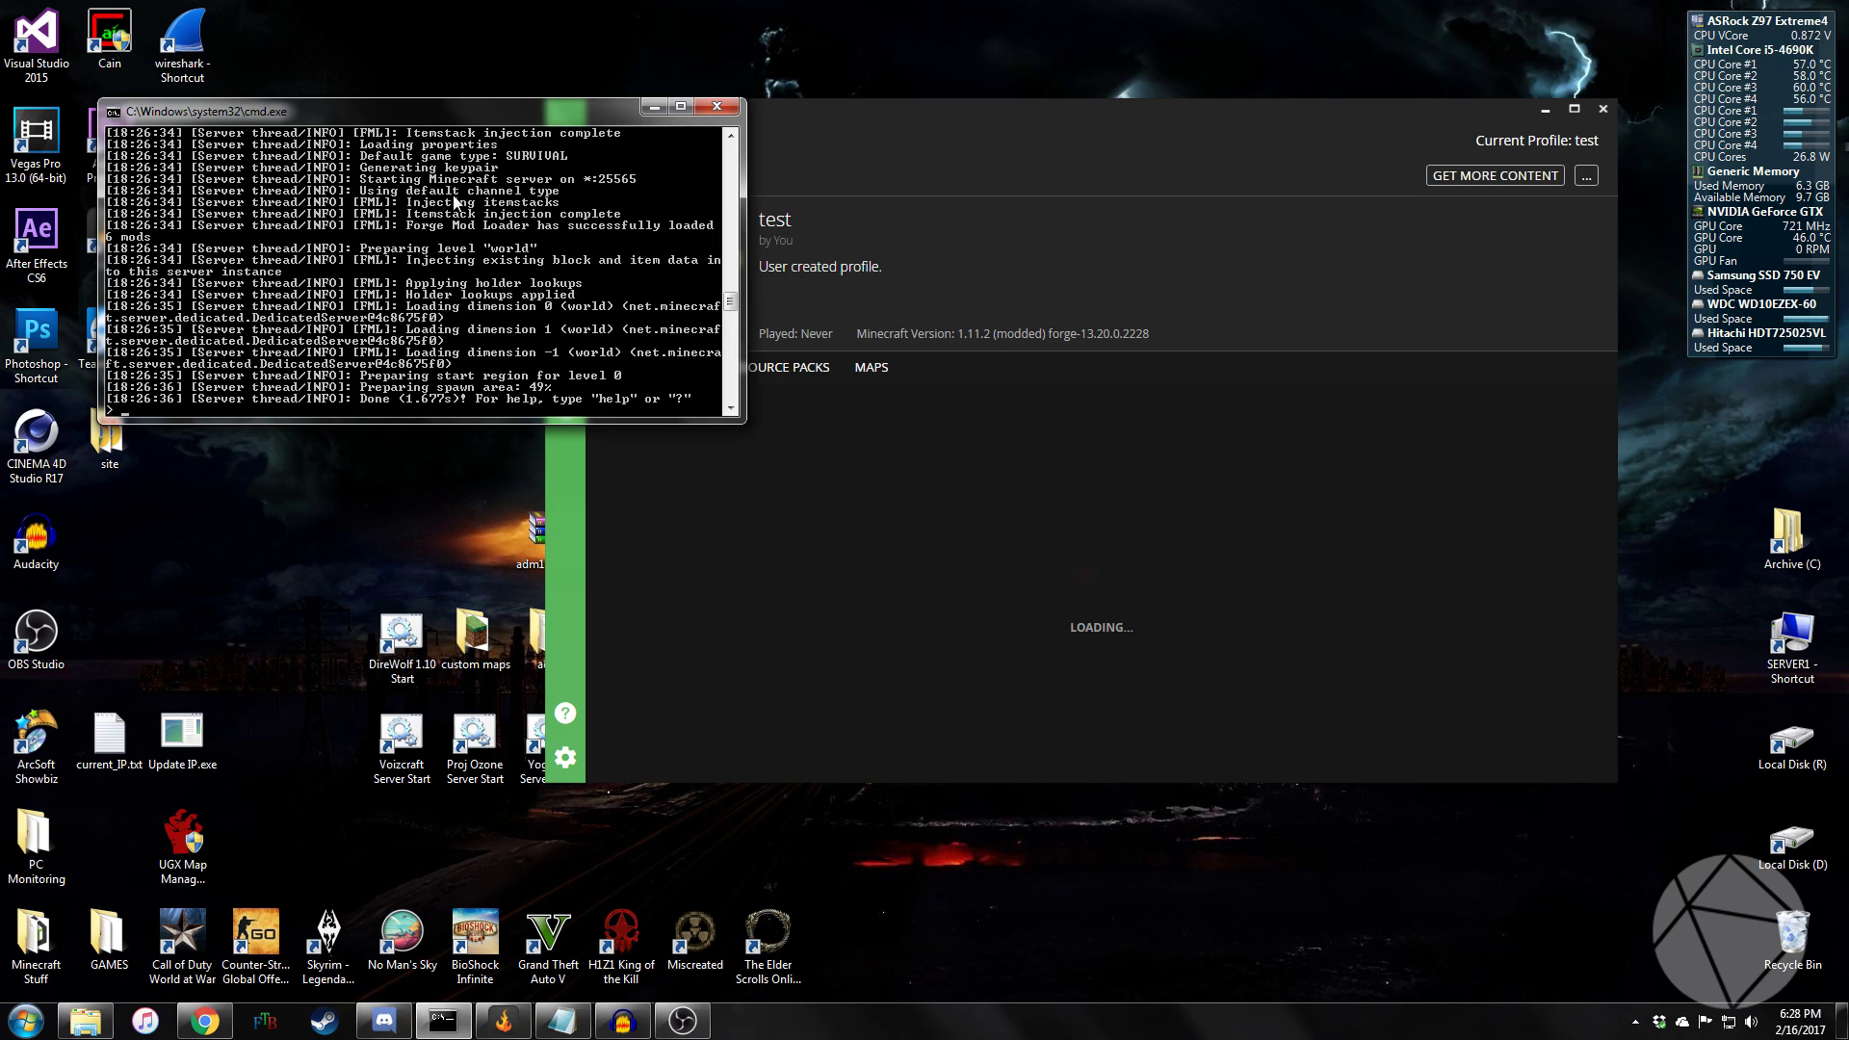
Step: Switch to the Curse launcher, reopen the test profile and open that profile's folder
click(794, 150)
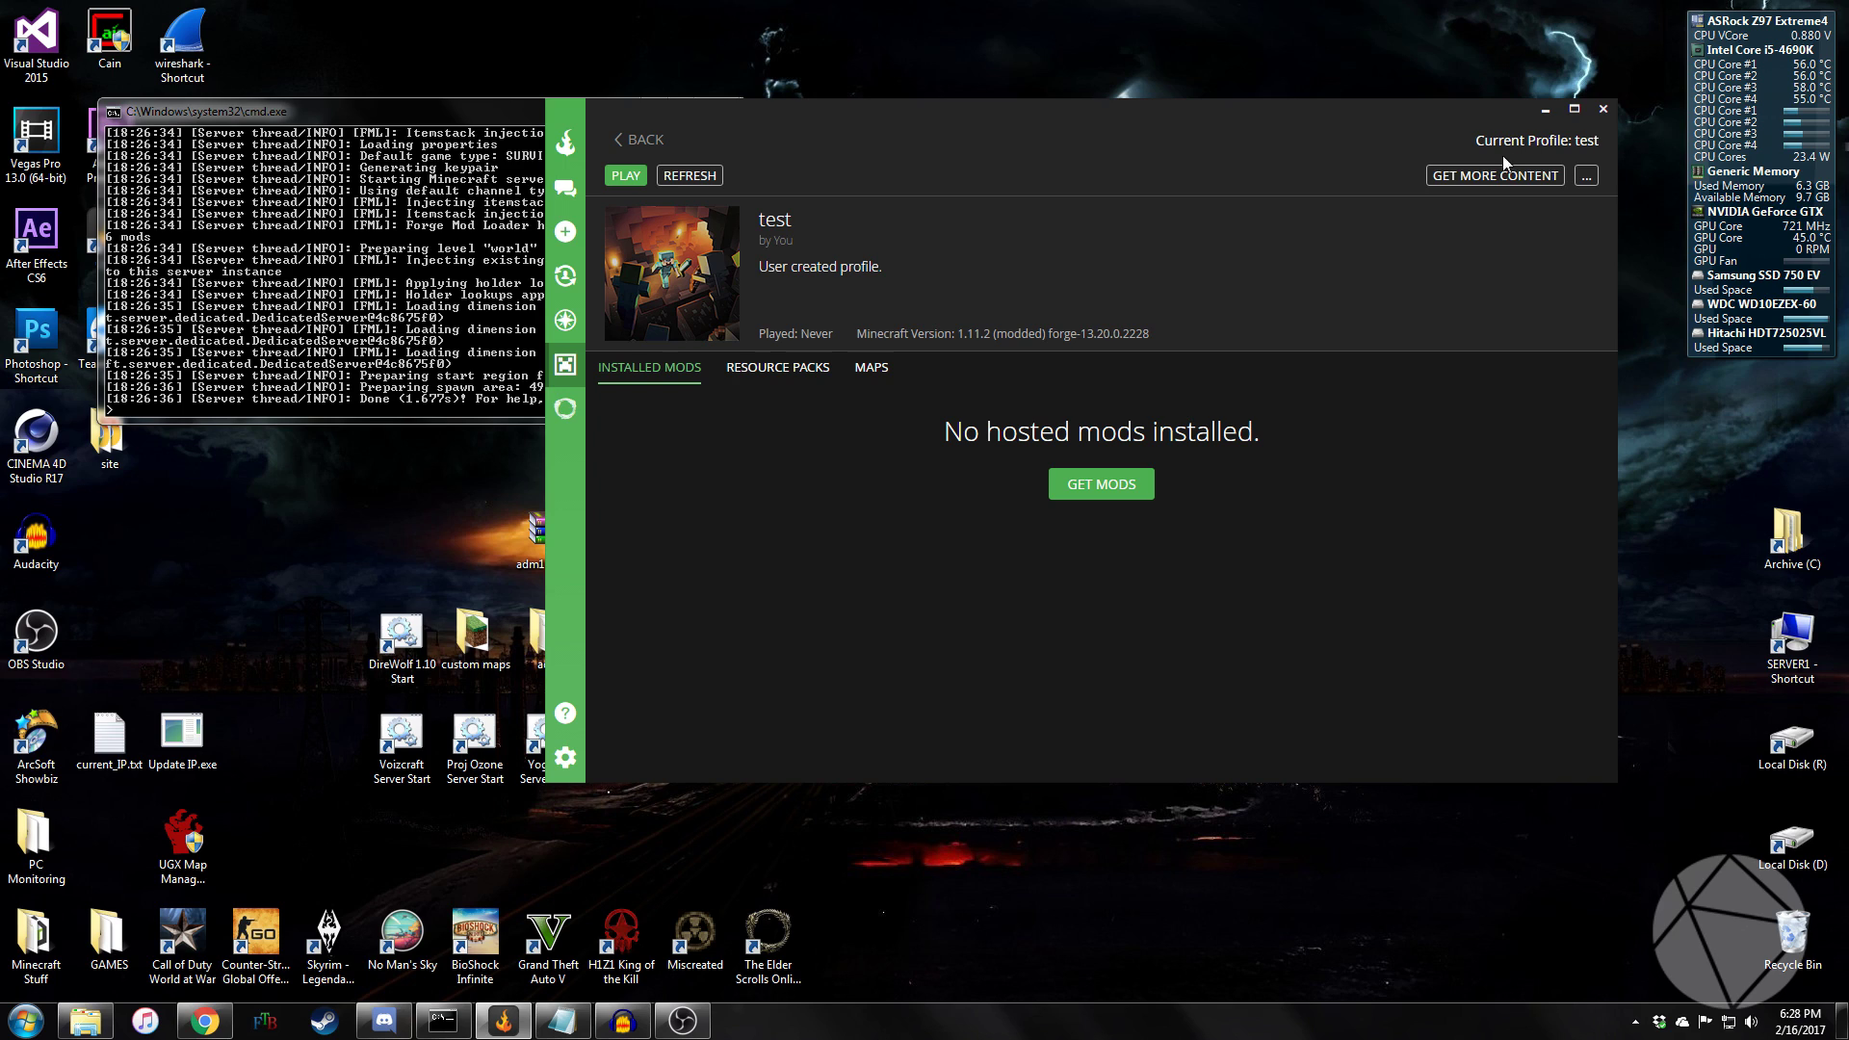
click(634, 140)
click(714, 449)
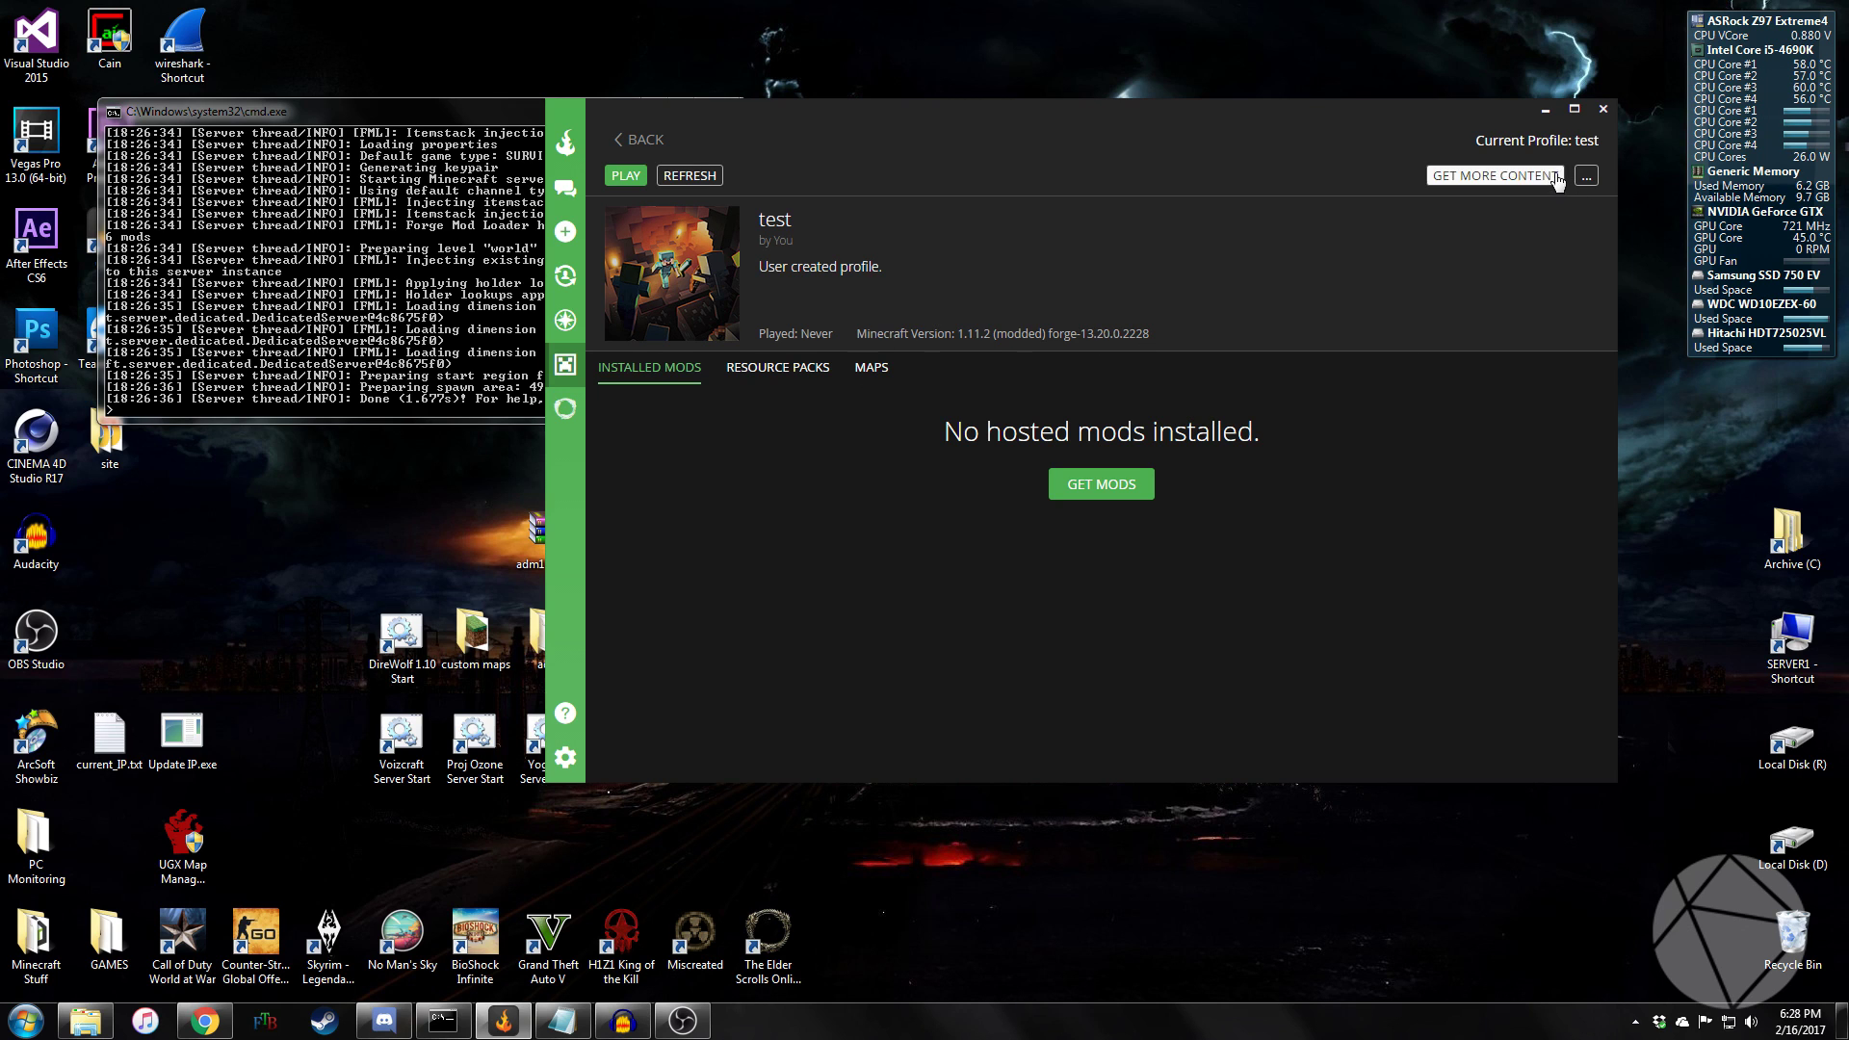
click(1586, 175)
click(1488, 208)
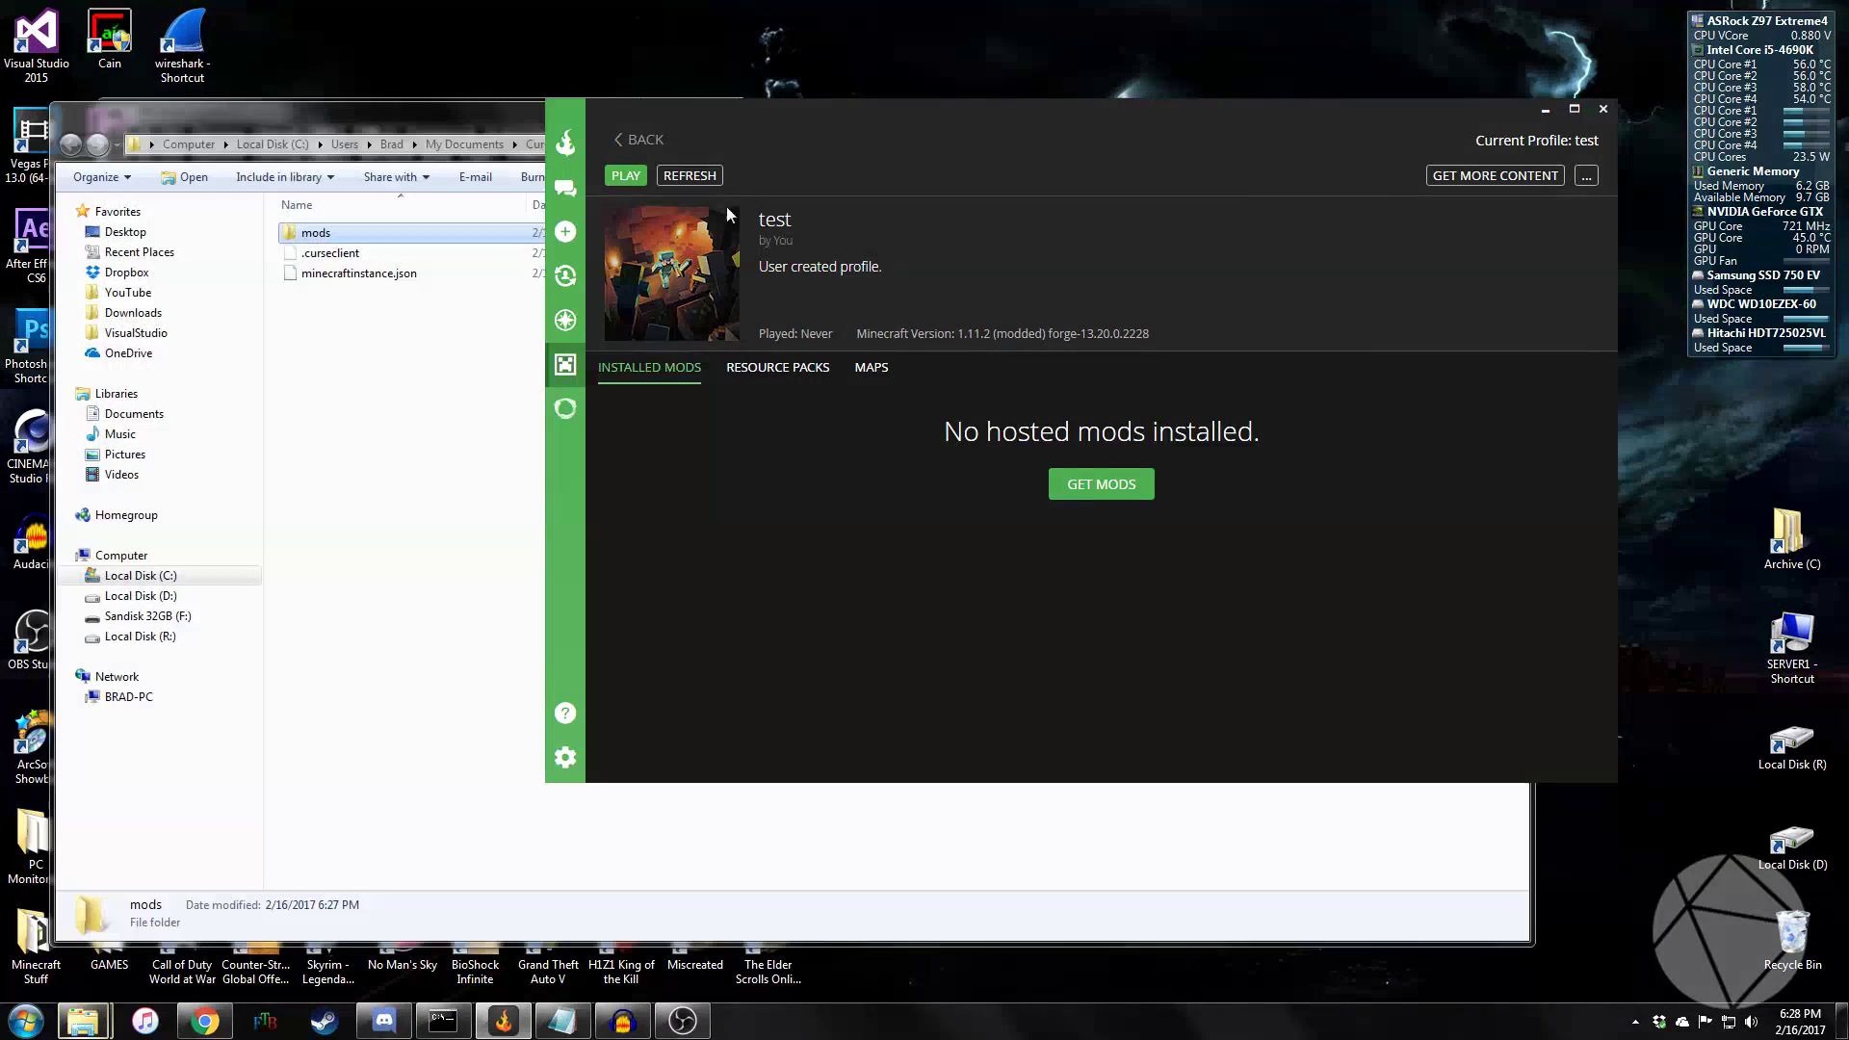
Step: Paste the Iron Chest jar into the test profile's mods folder and close the folder window
double_click(316, 233)
drag(1211, 114, 1059, 134)
right_click(816, 348)
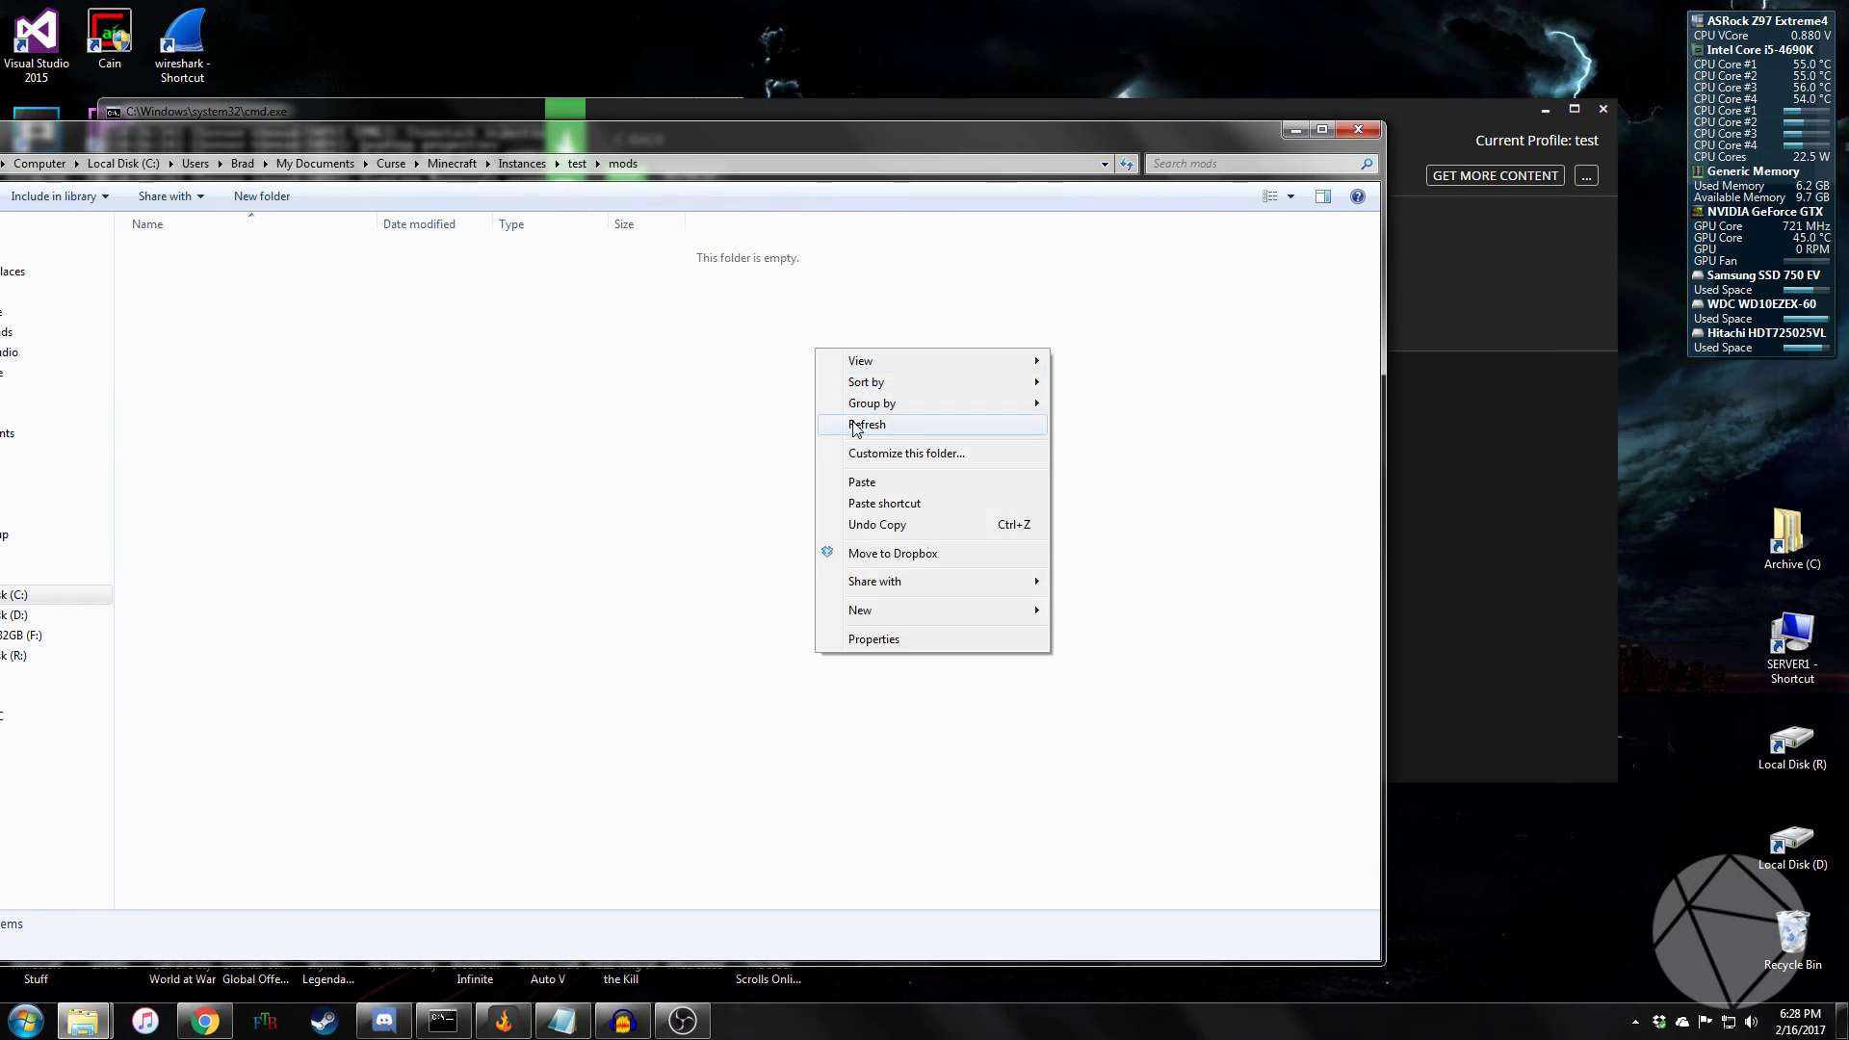
click(887, 483)
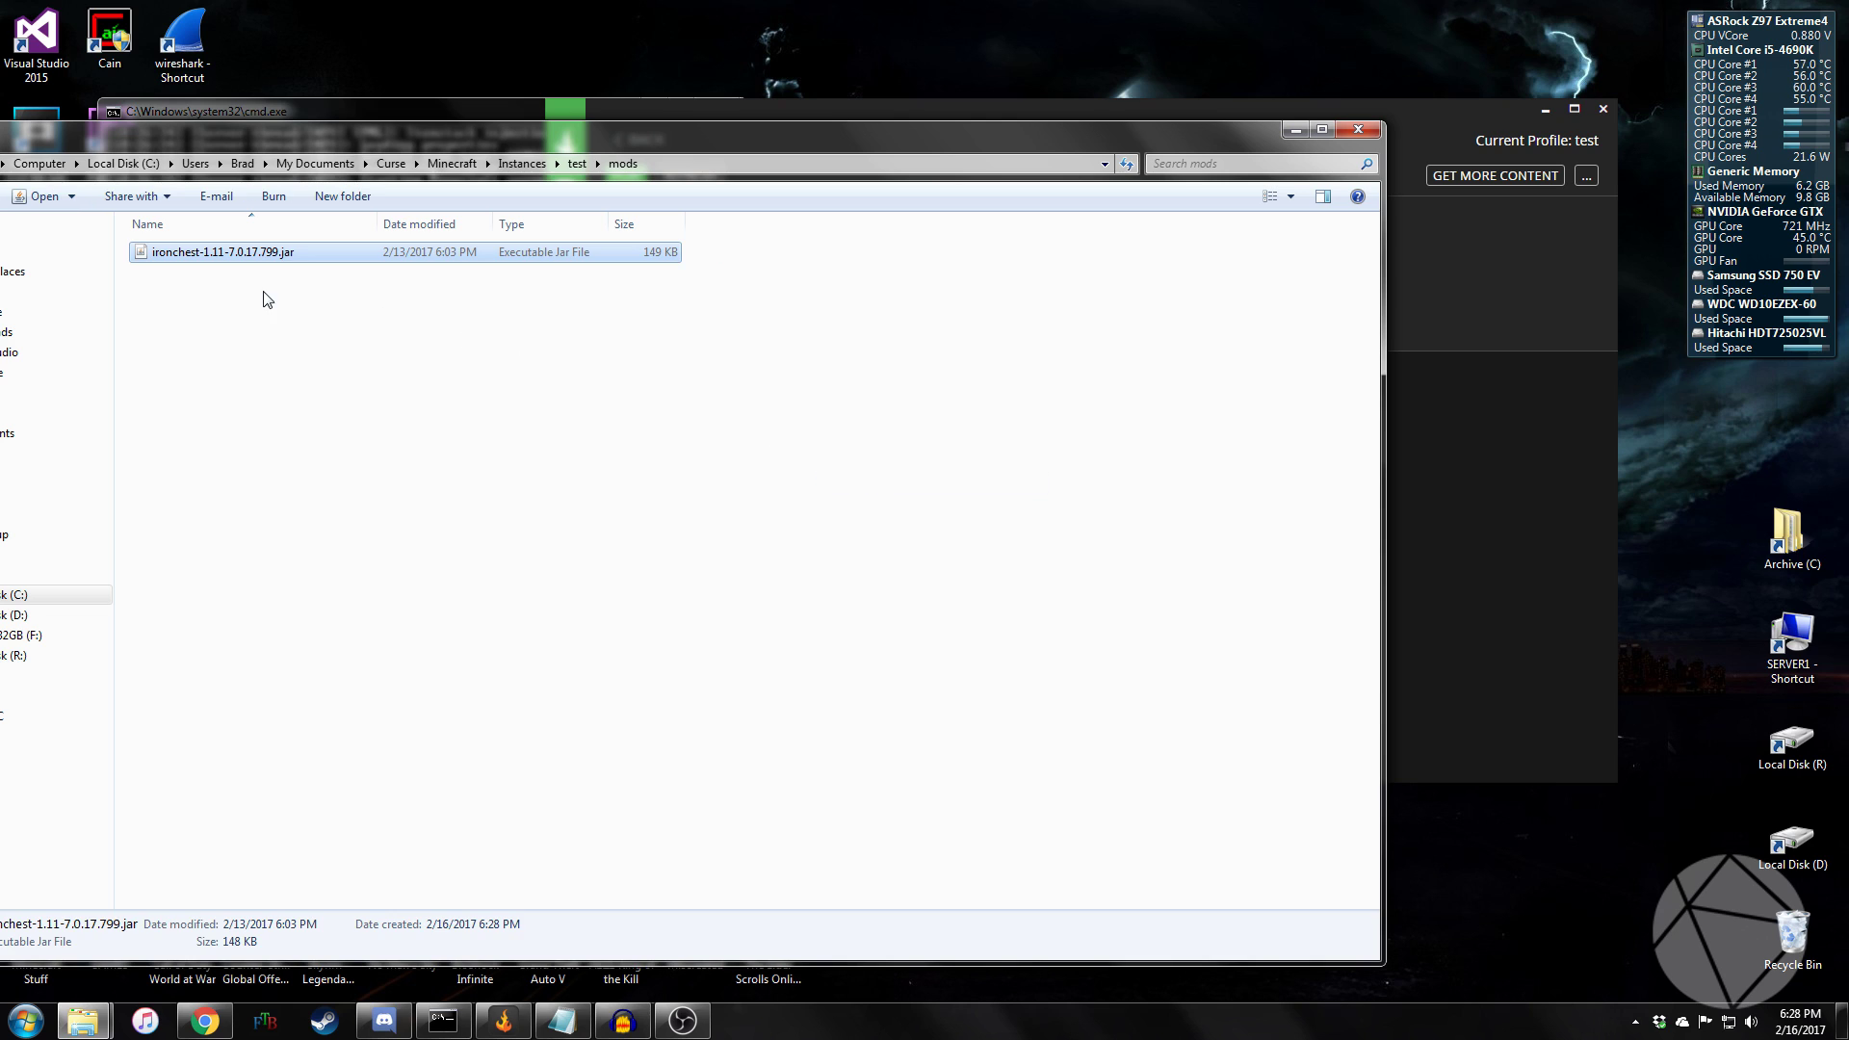
click(1358, 128)
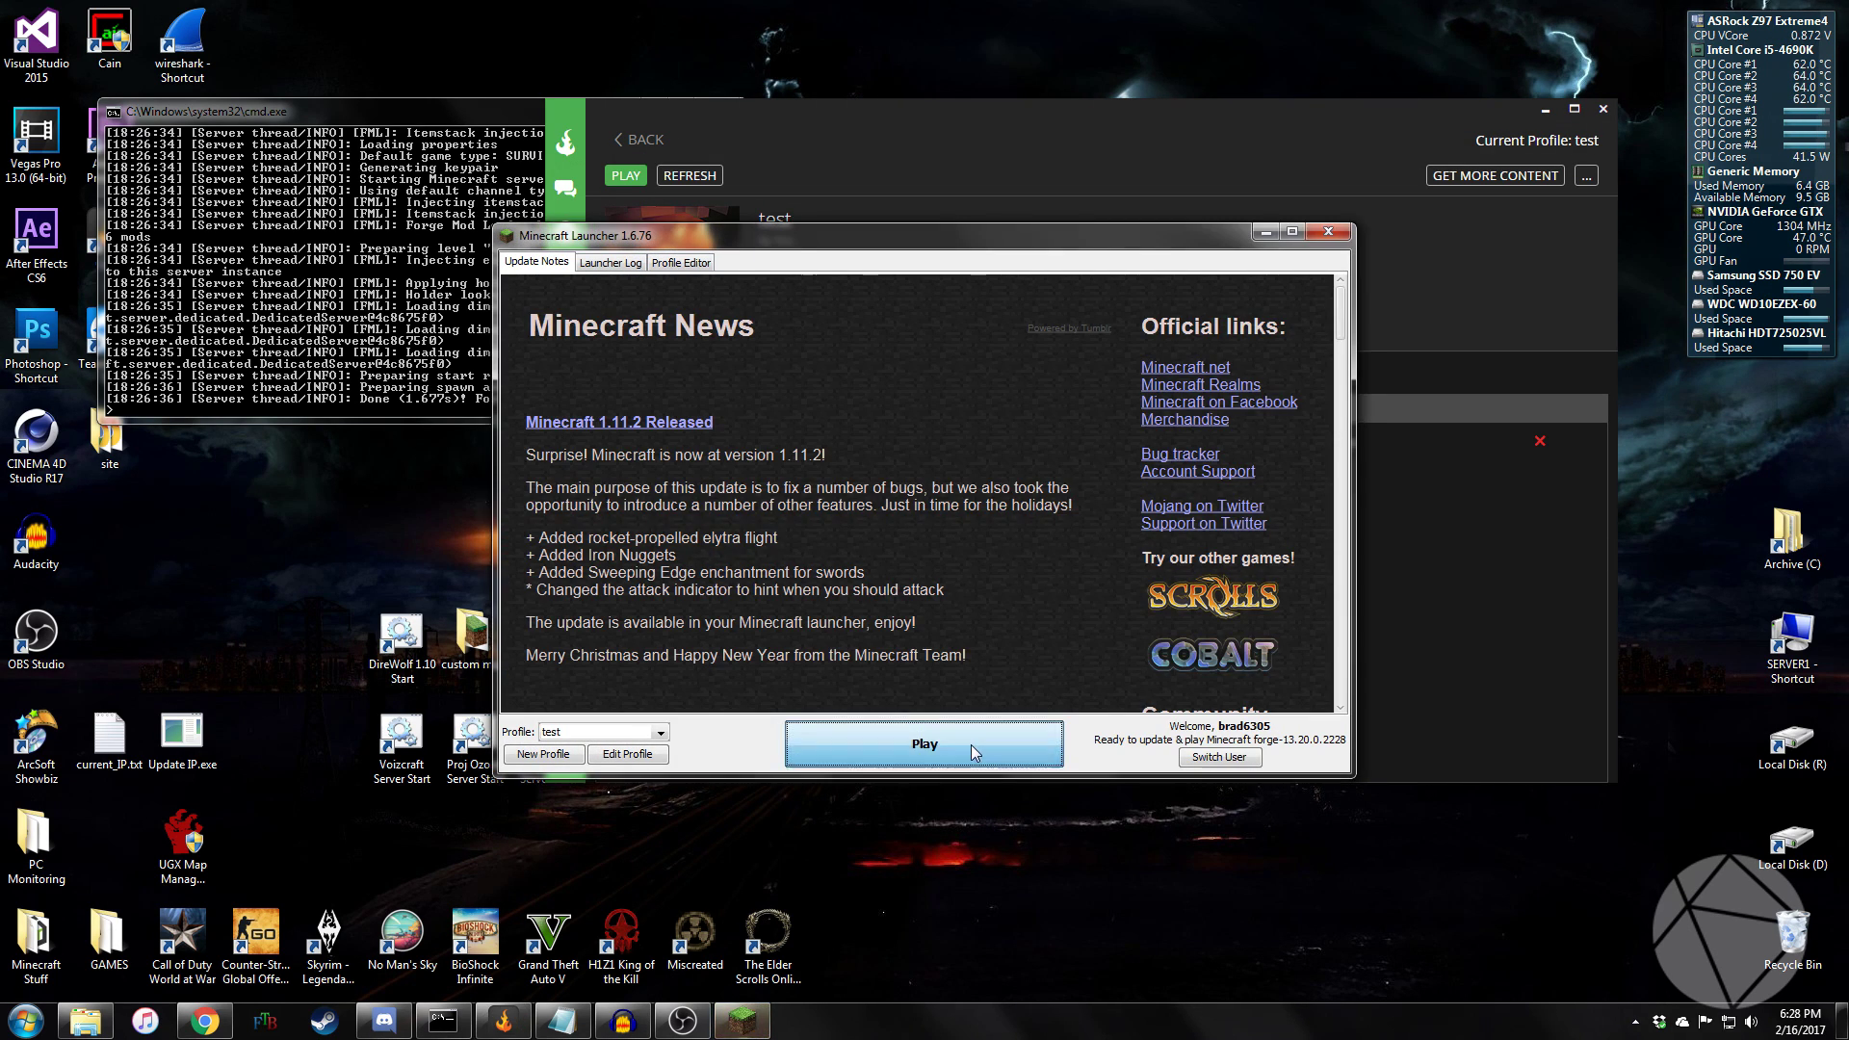
Step: Start Minecraft with the test profile and check the Iron Chest entry in the game's mod list
click(971, 743)
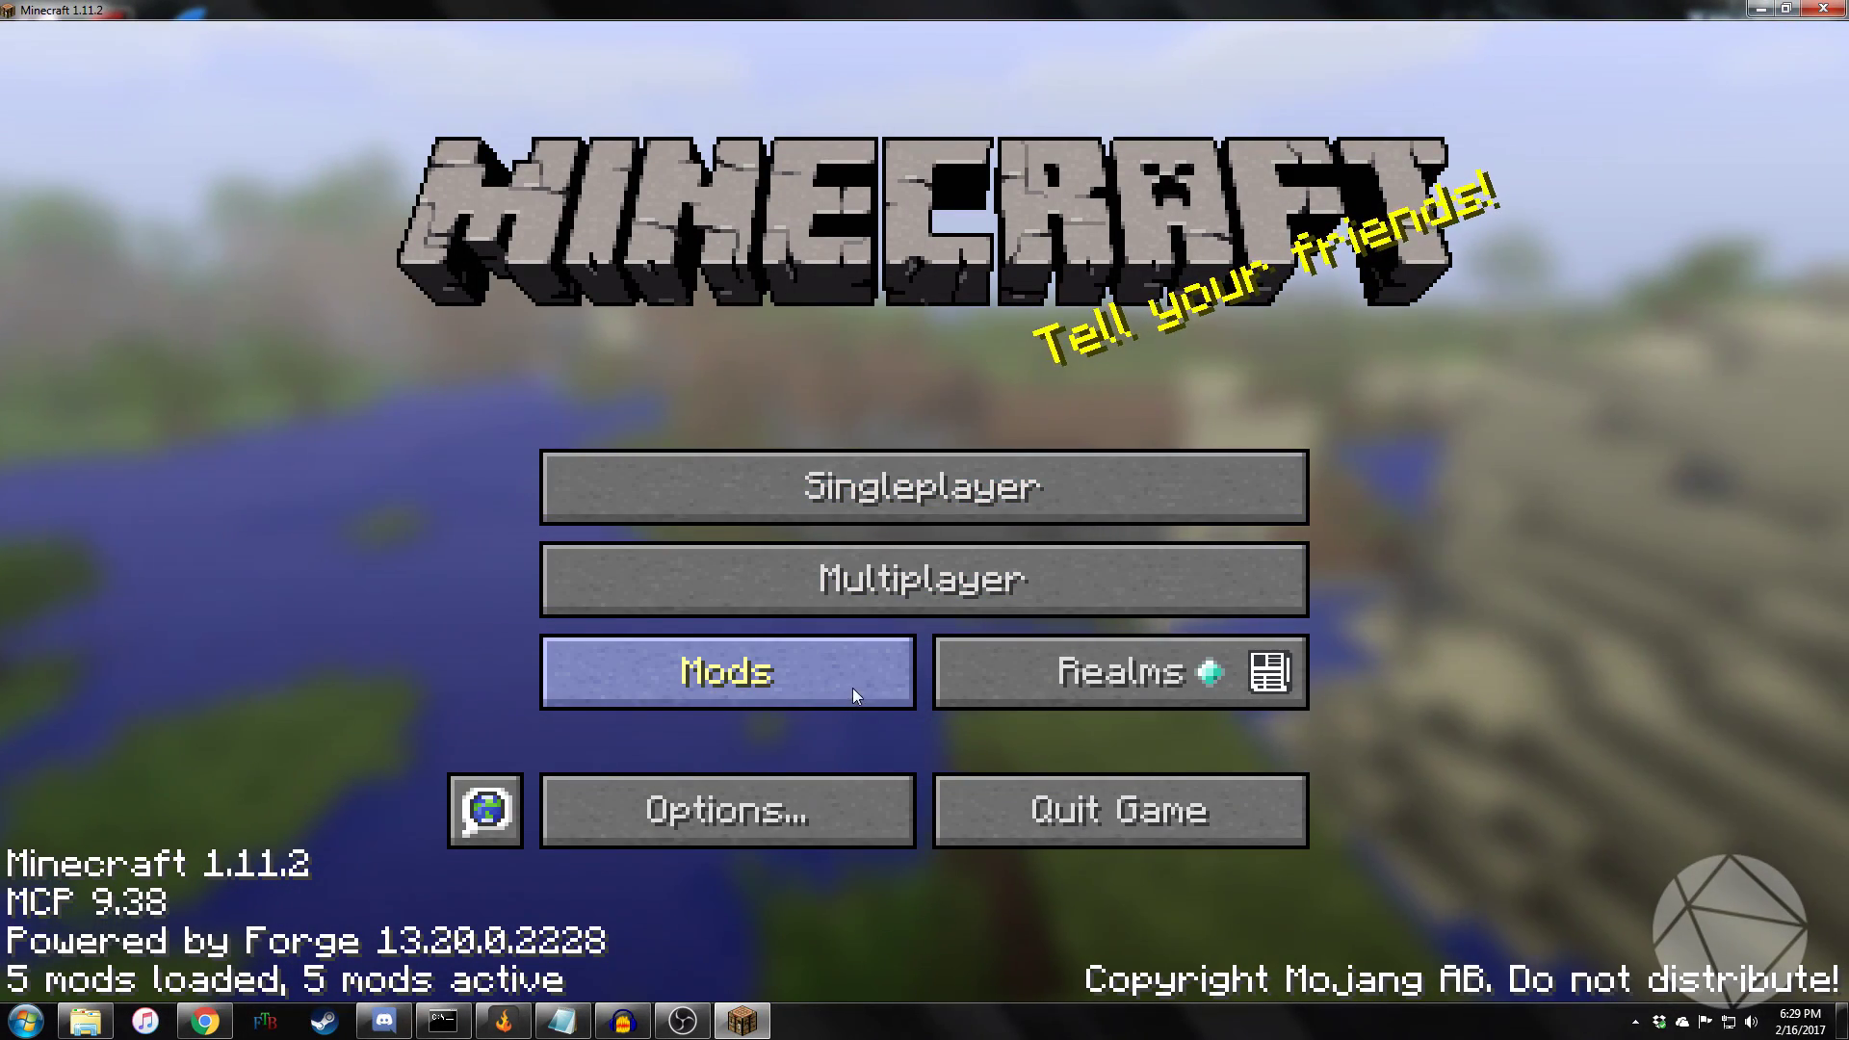
click(853, 680)
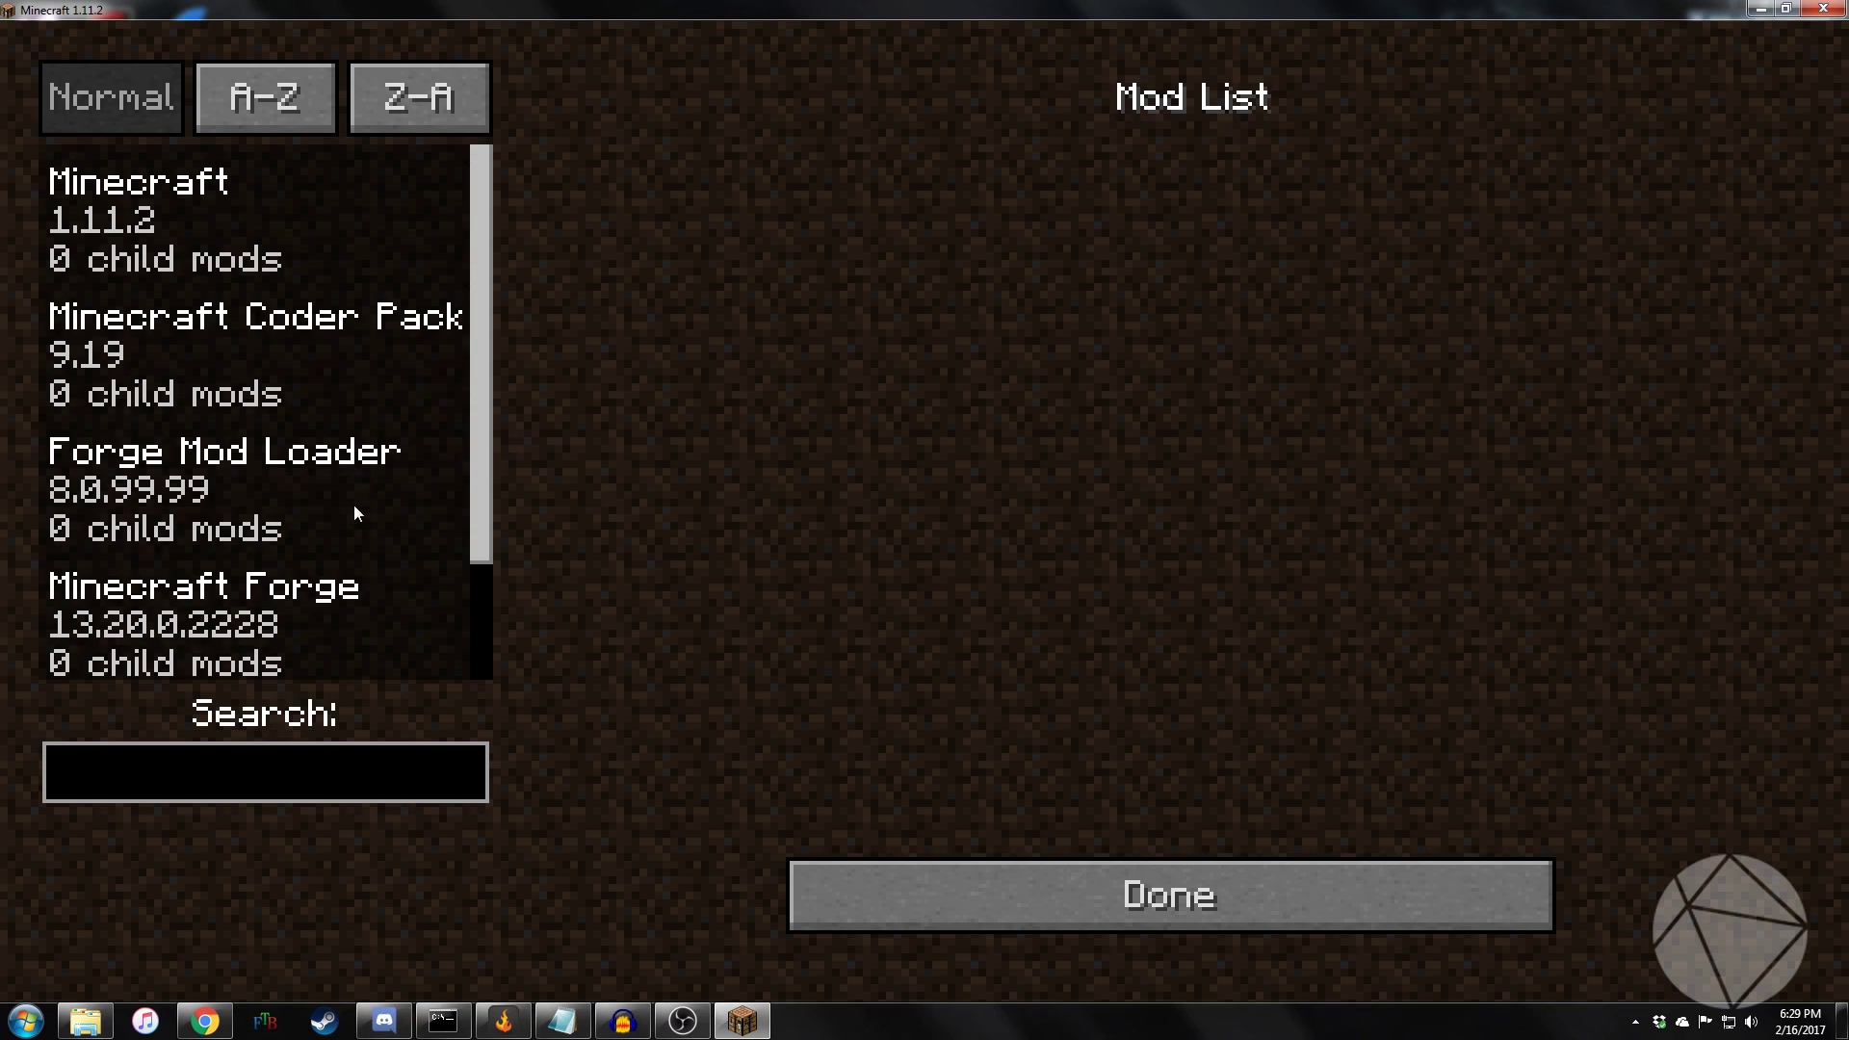
drag(493, 226, 466, 410)
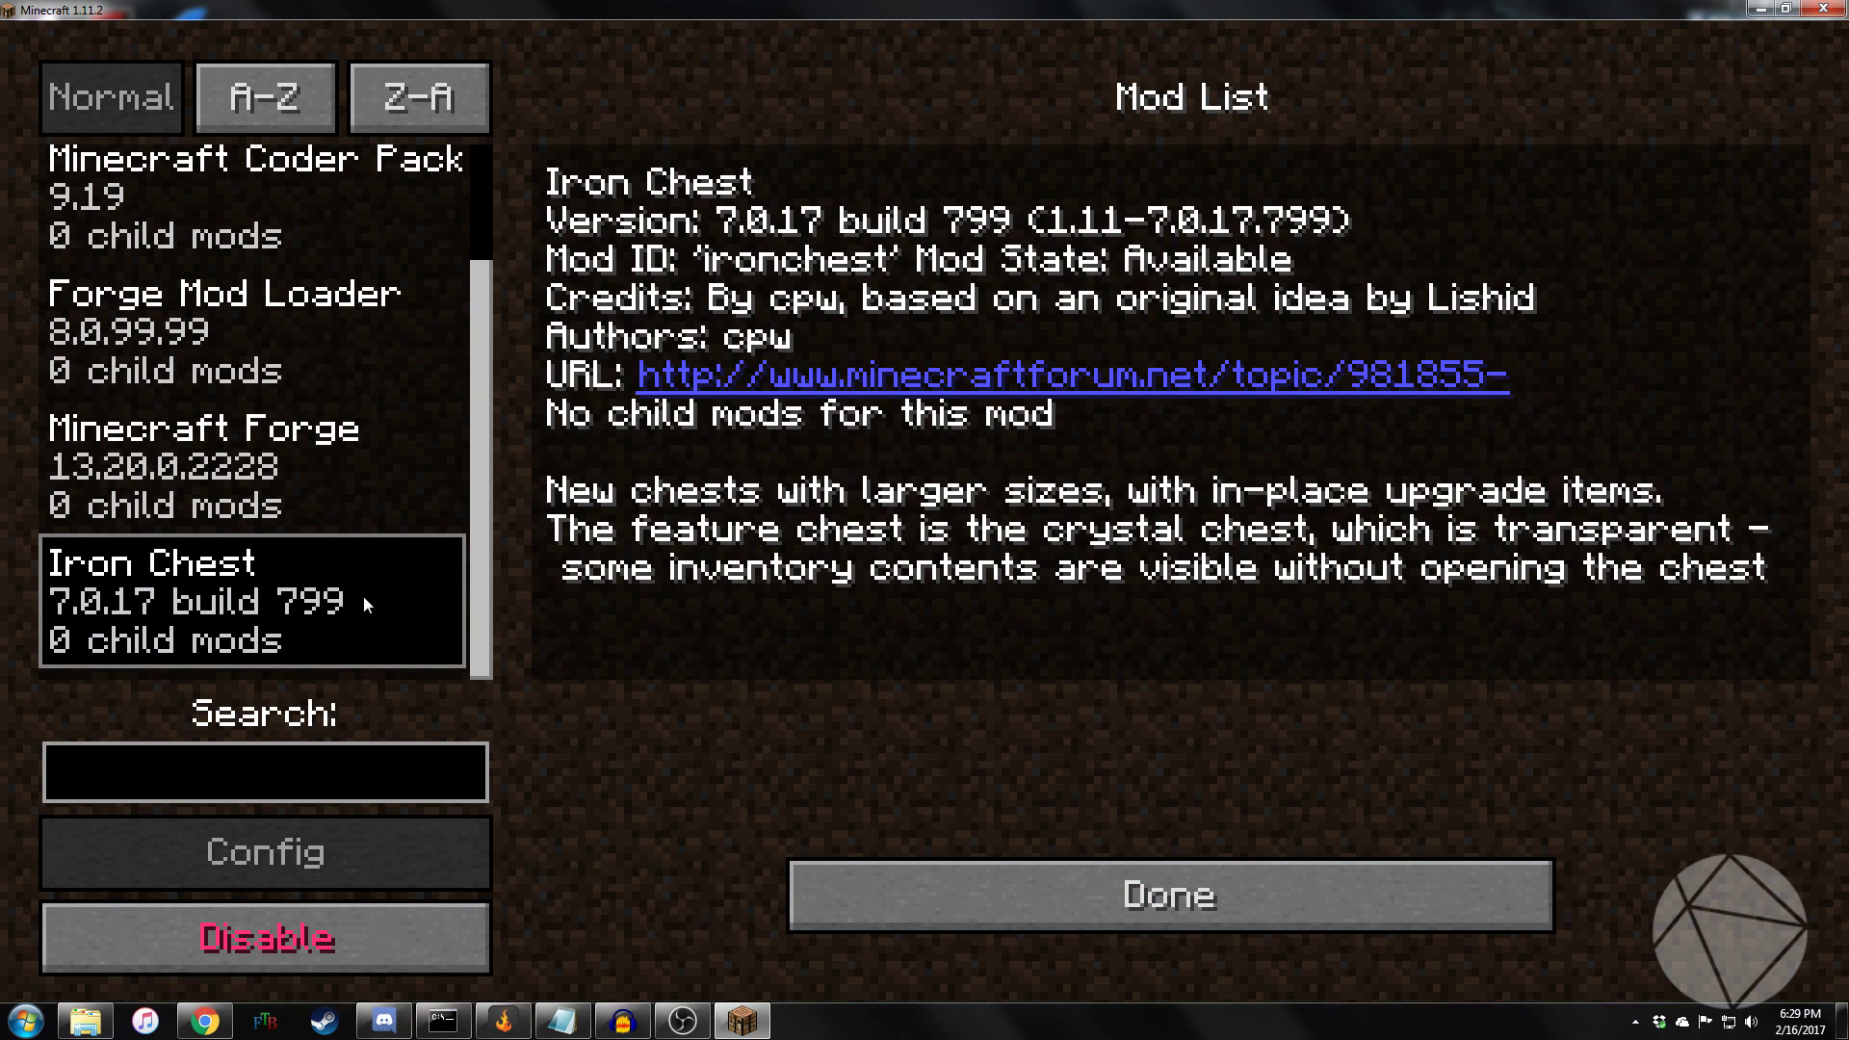
click(1069, 896)
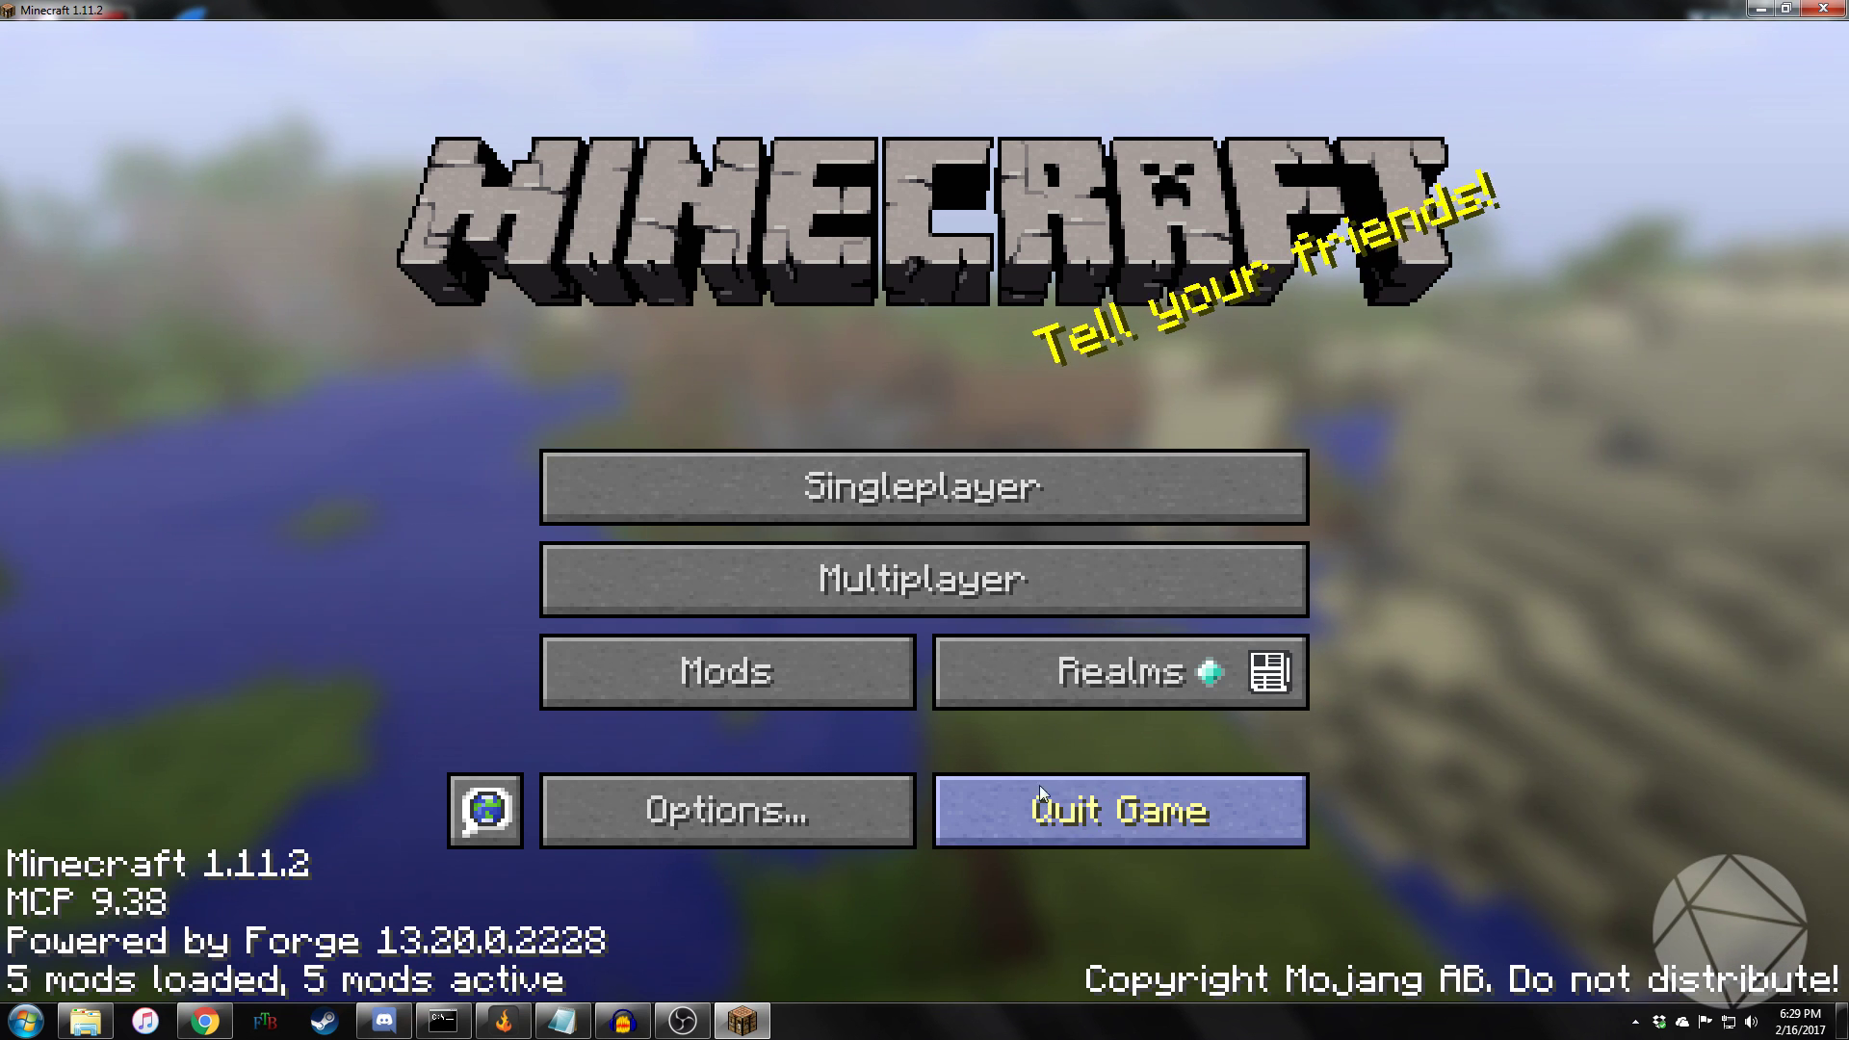
Step: Set the GUI Scale to Normal in Minecraft's video settings and return to the main menu
click(769, 825)
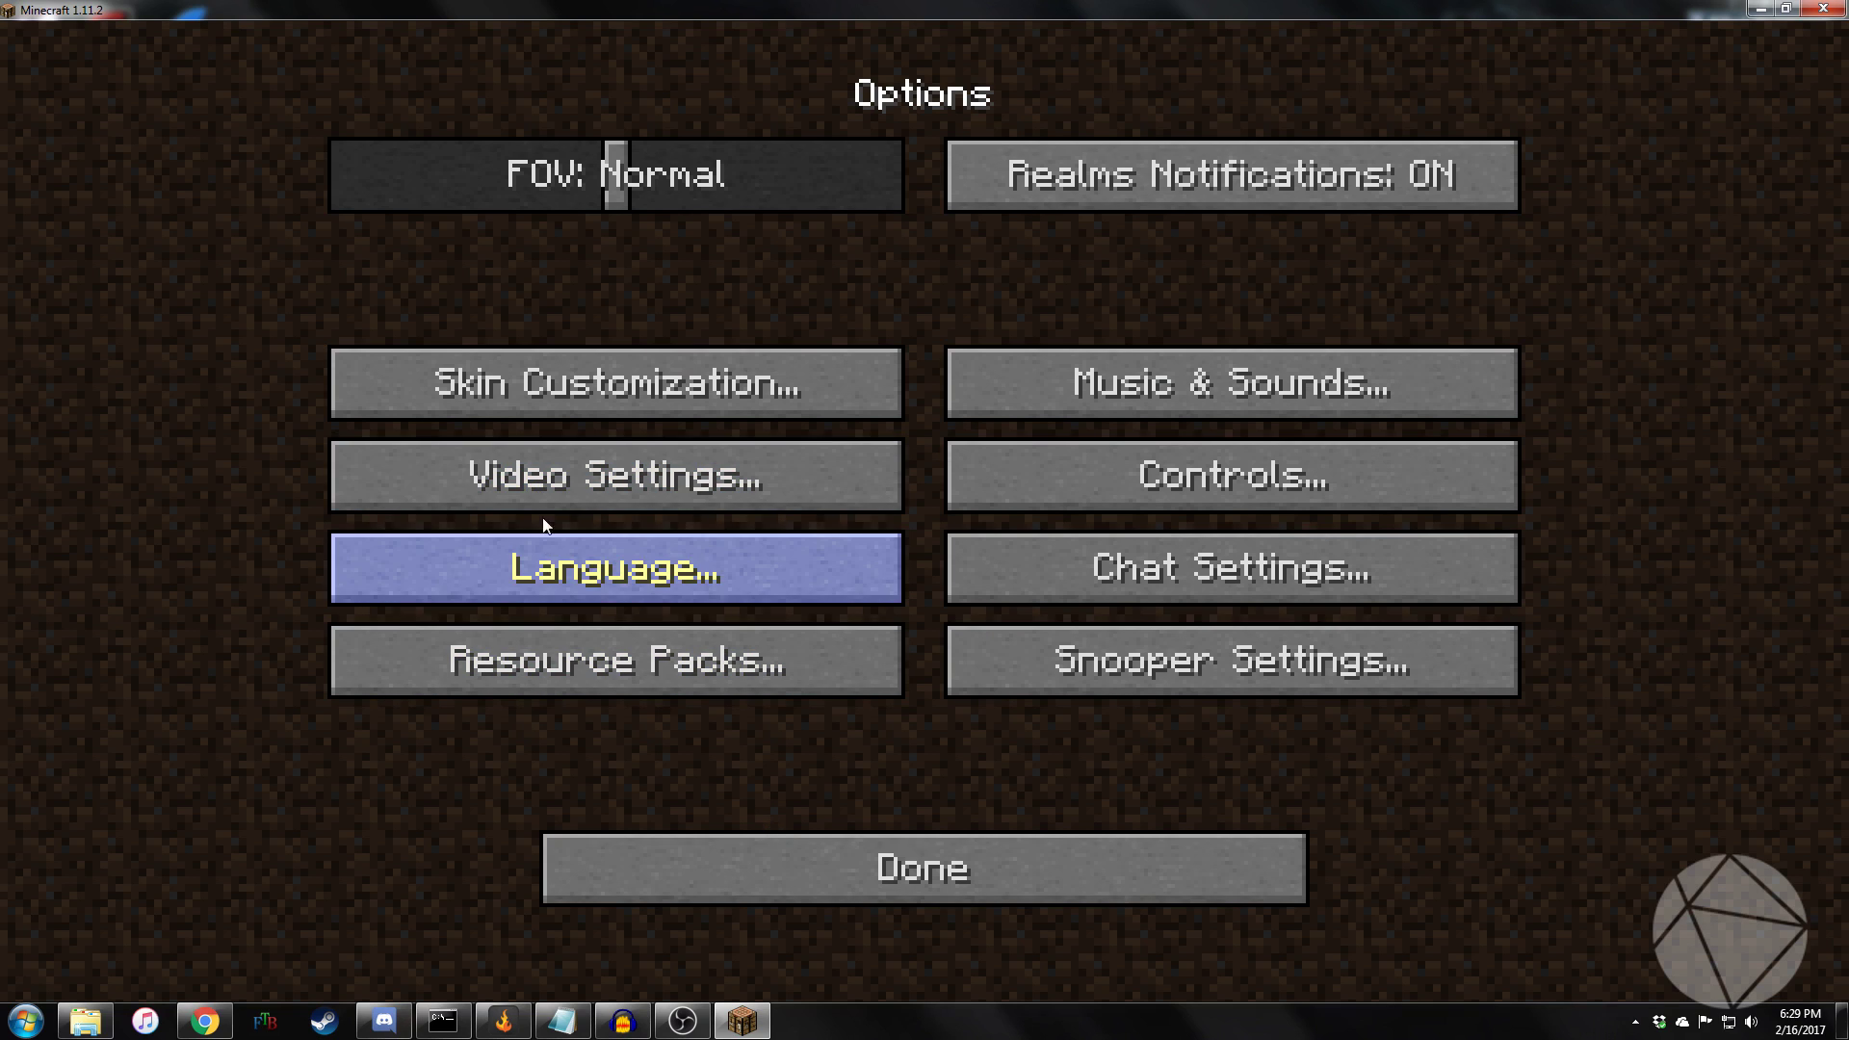
click(535, 476)
scroll(569, 811, down, 1)
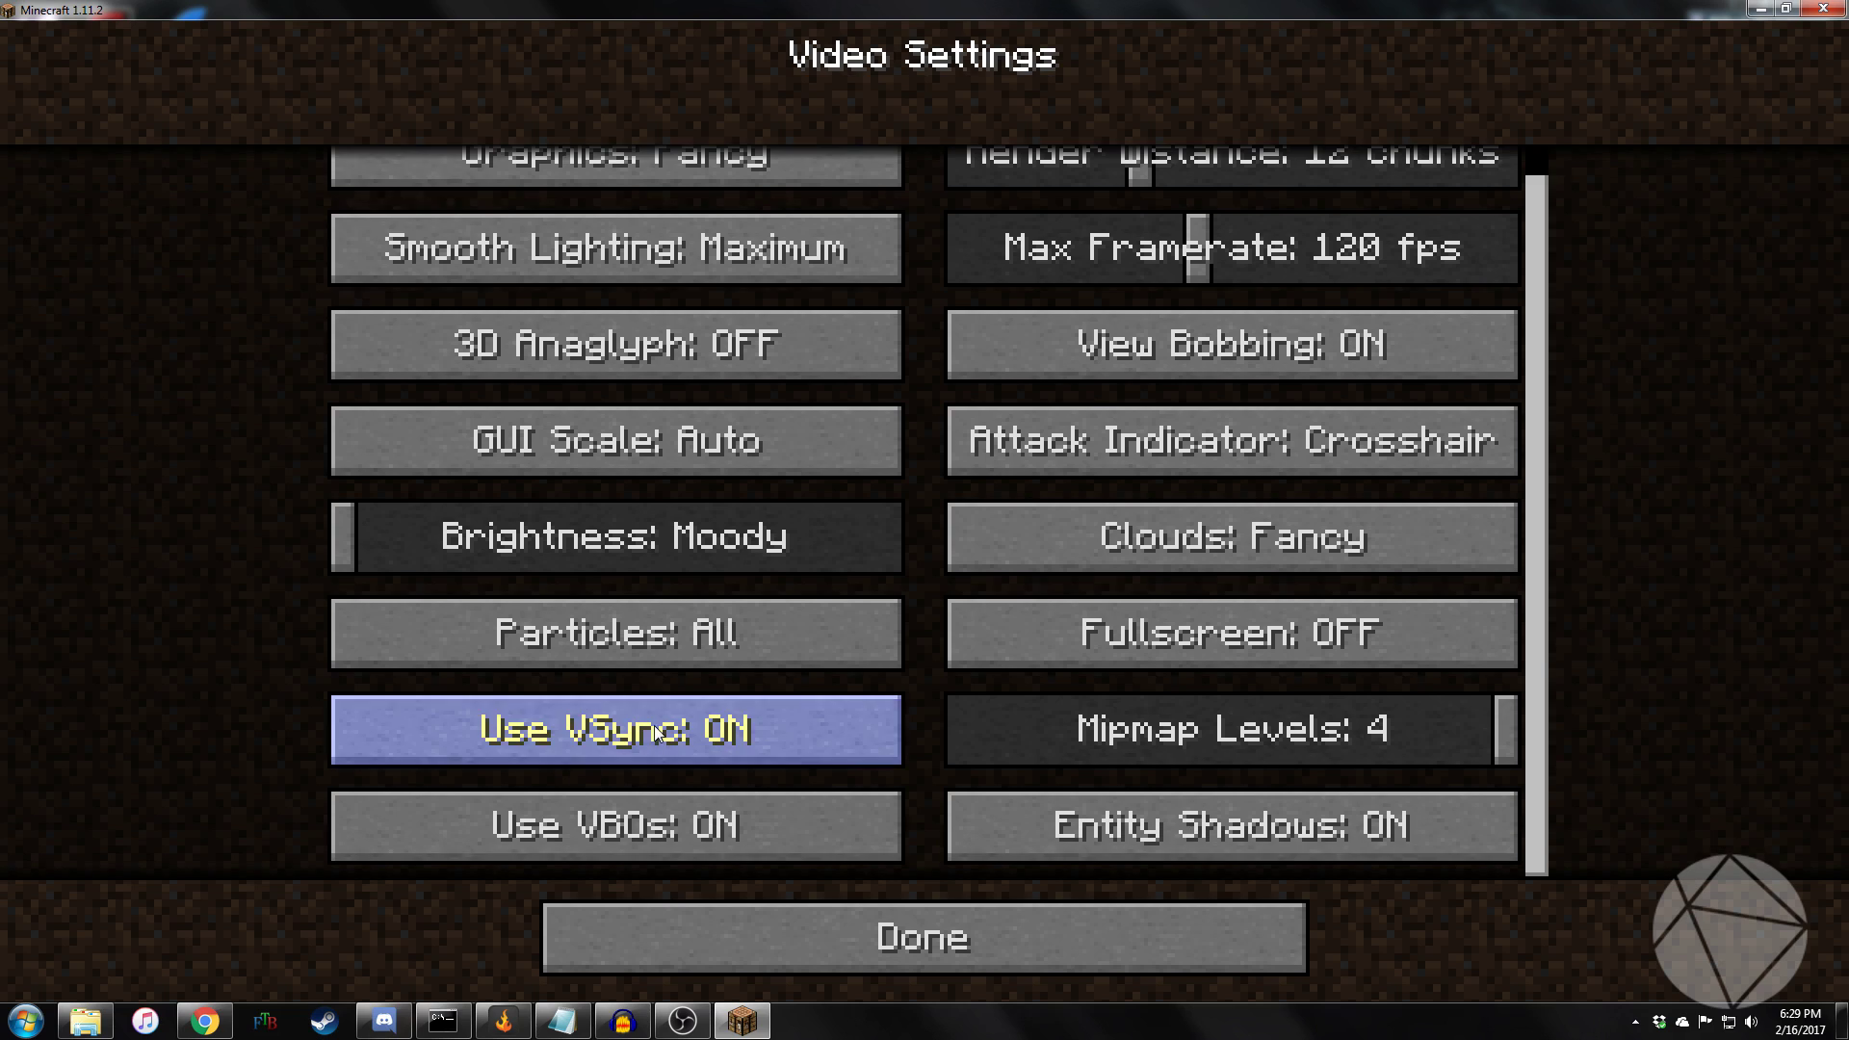
click(626, 449)
click(843, 135)
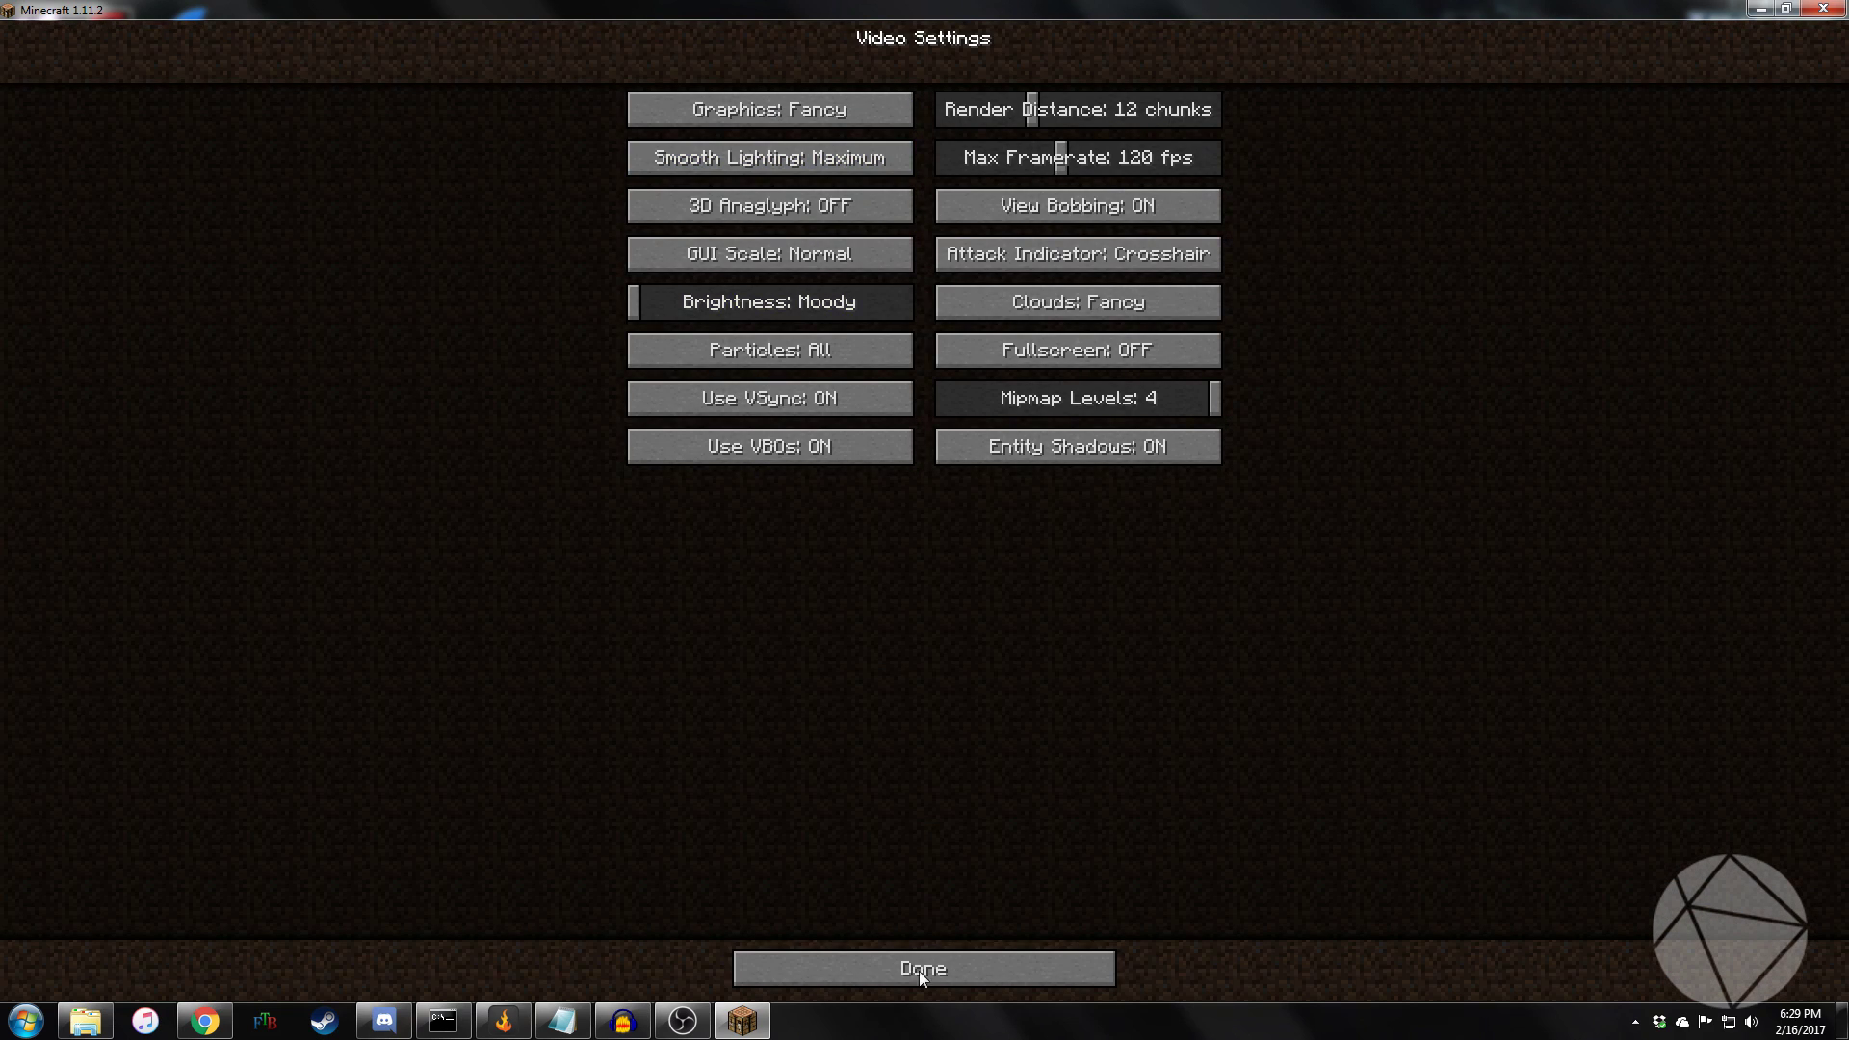
click(944, 961)
click(1011, 525)
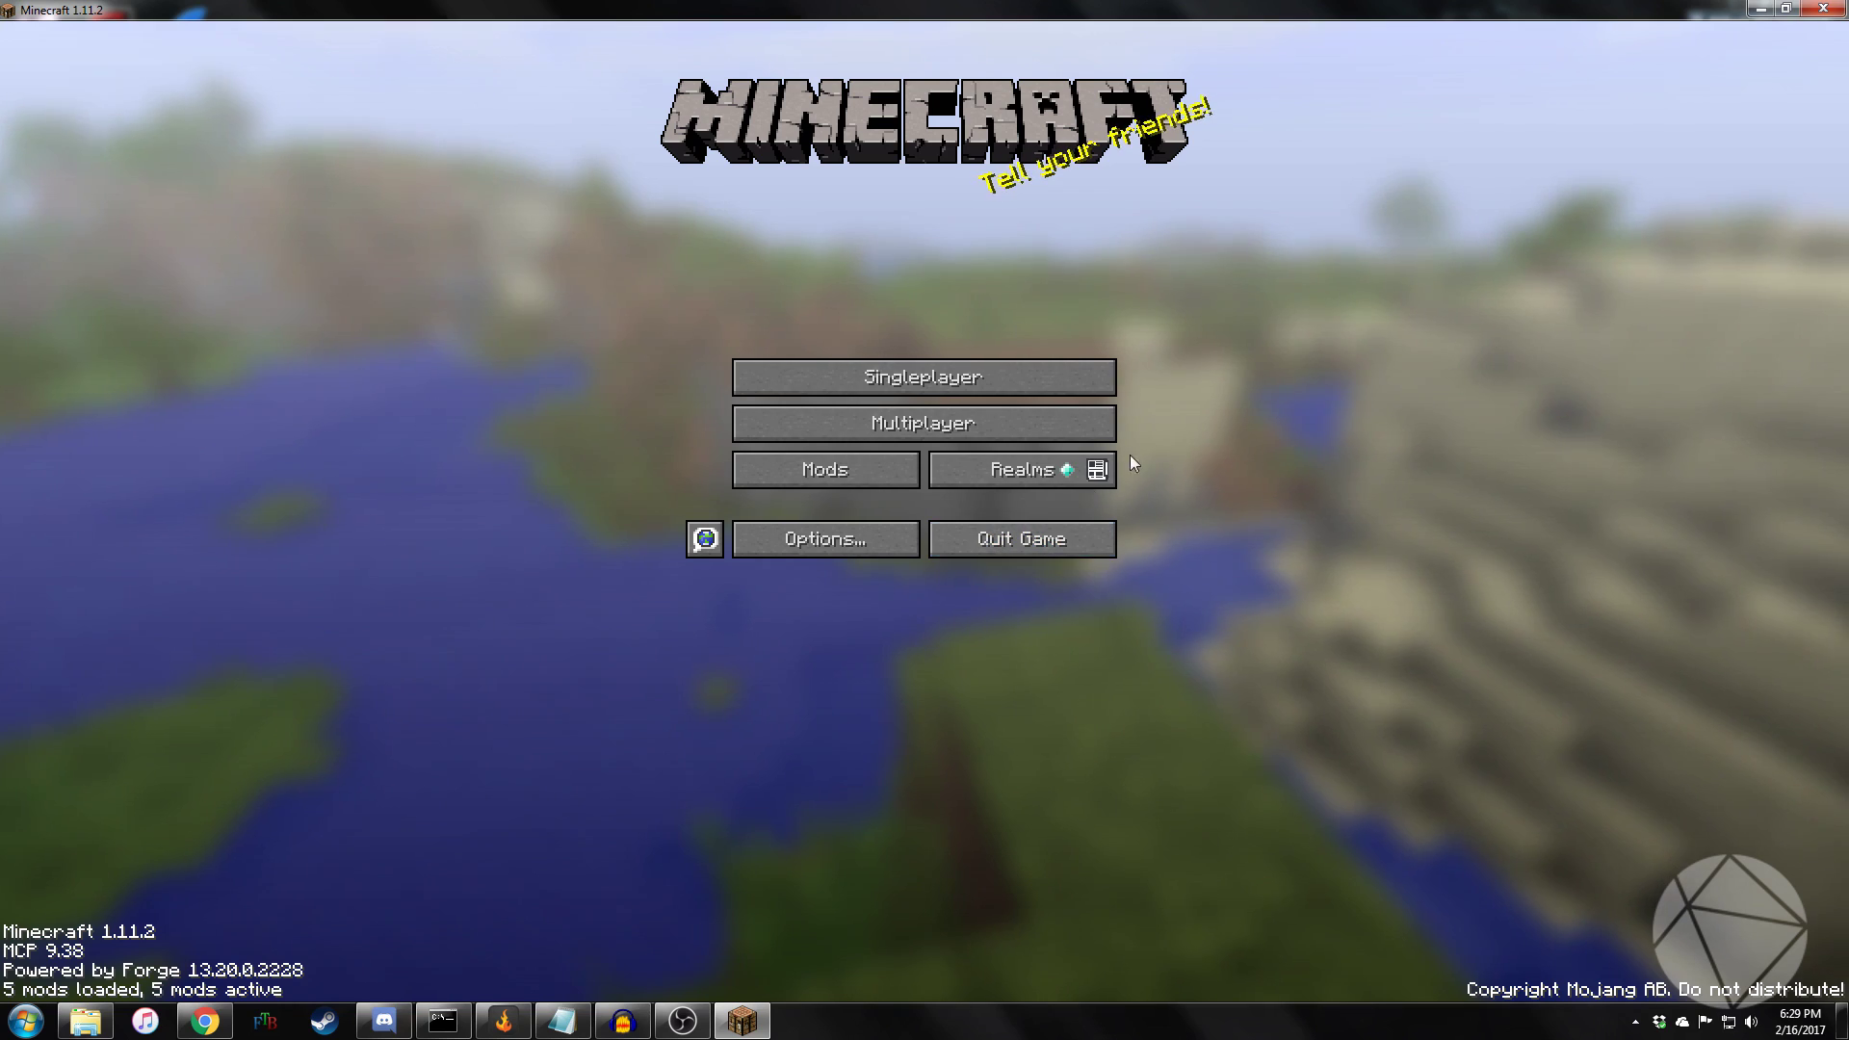
Step: Join the modded server through a direct connection, entering its server address
click(1007, 421)
click(970, 917)
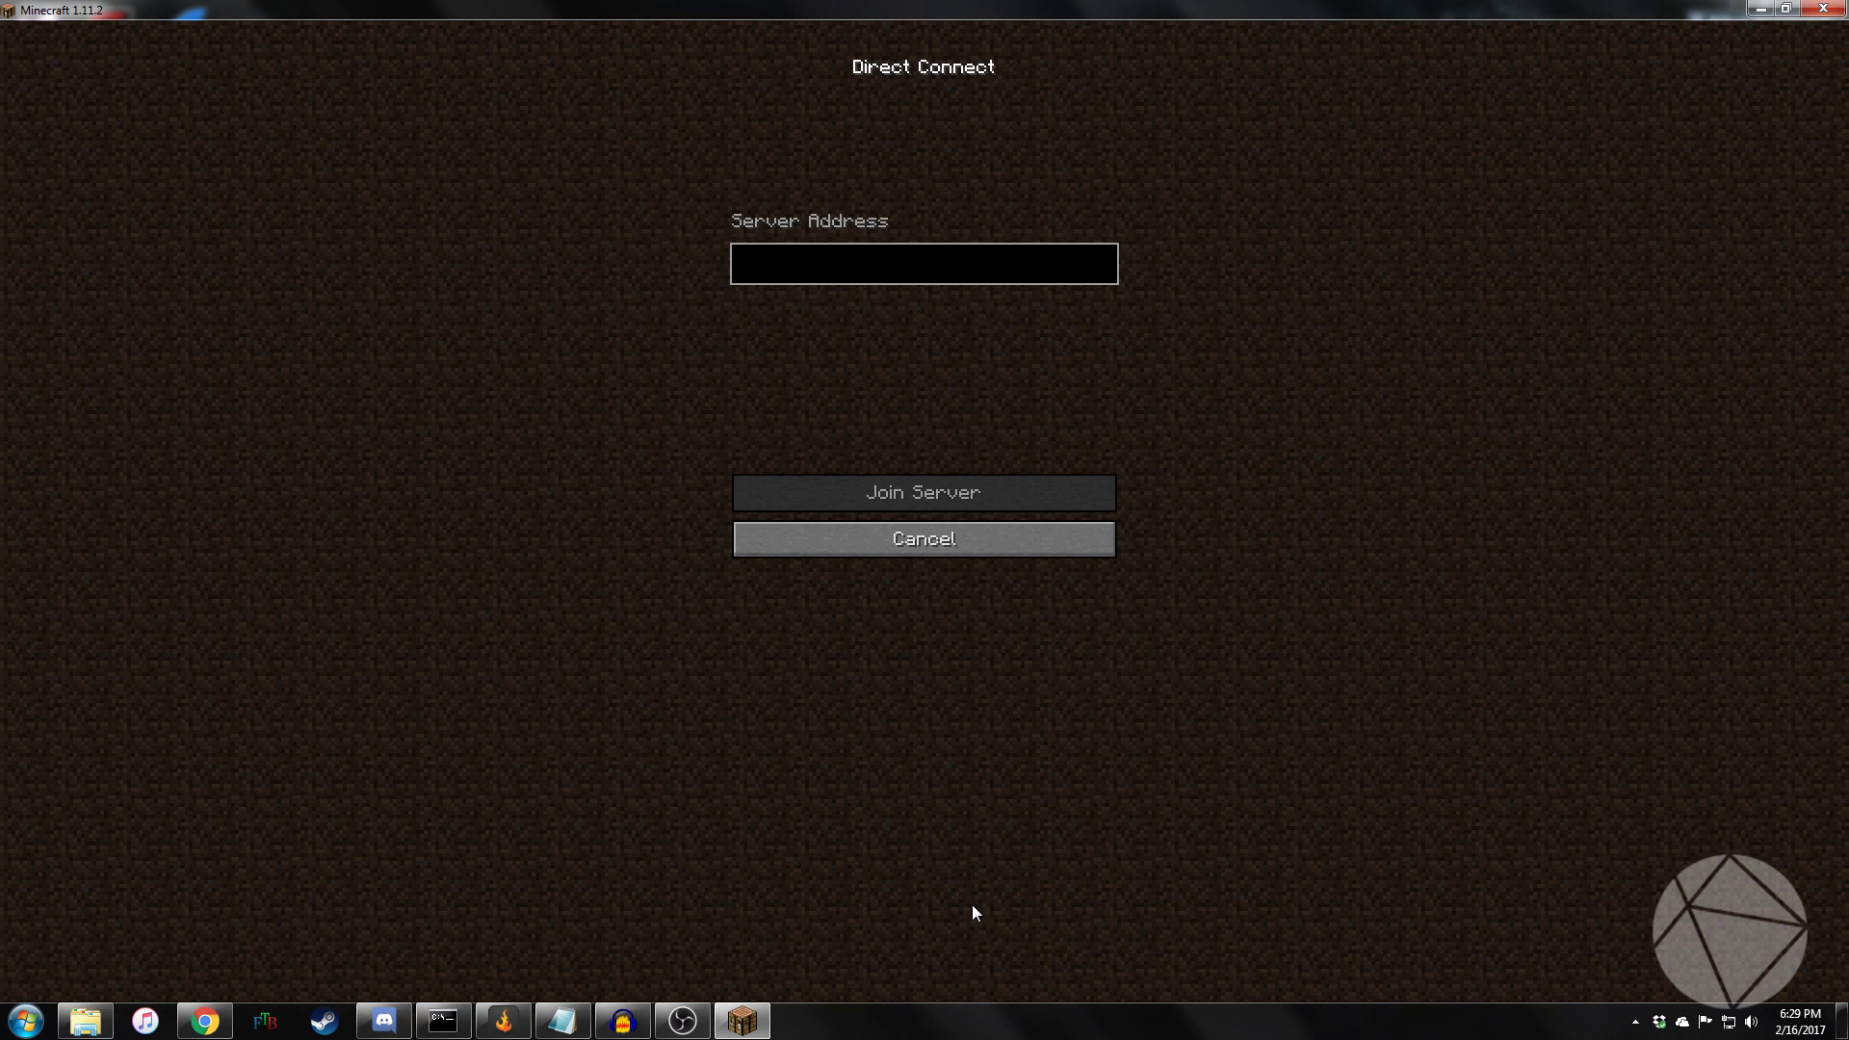
text(e)
click(1025, 491)
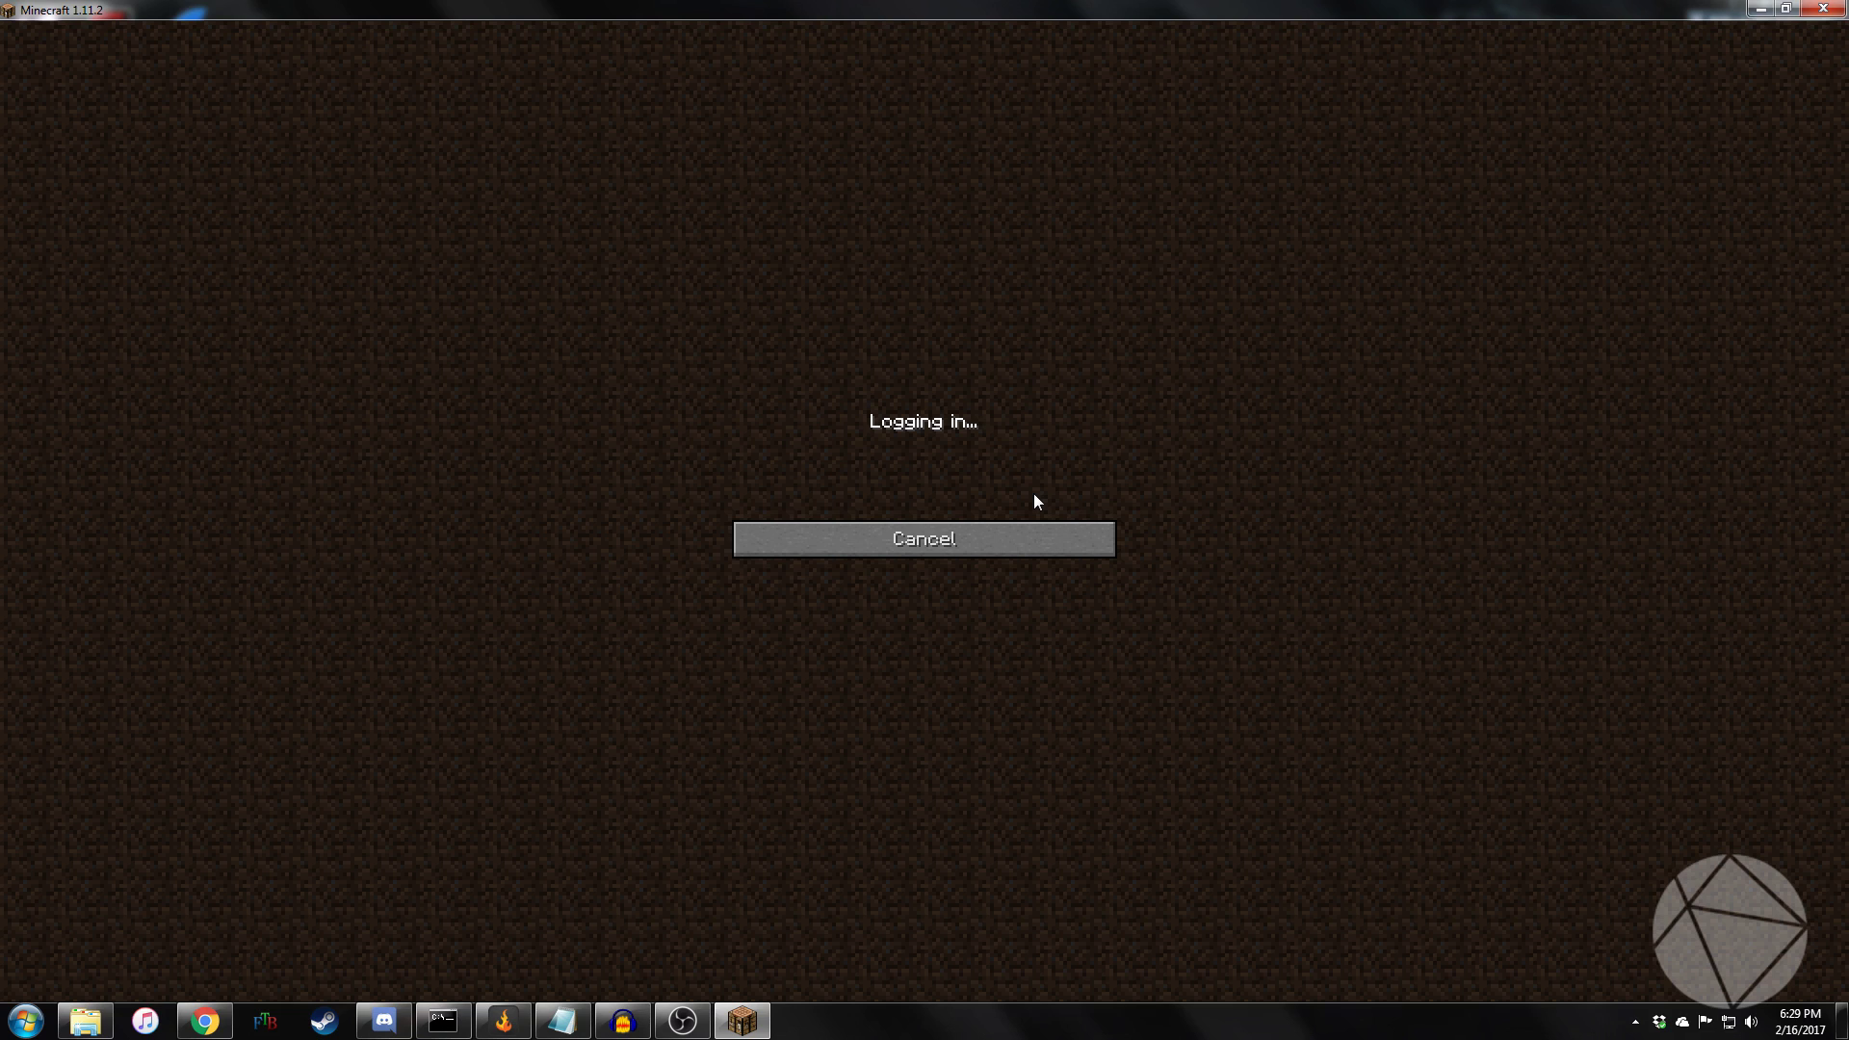
Step: Check the server console for the player's join entry and return to the running game
click(436, 1031)
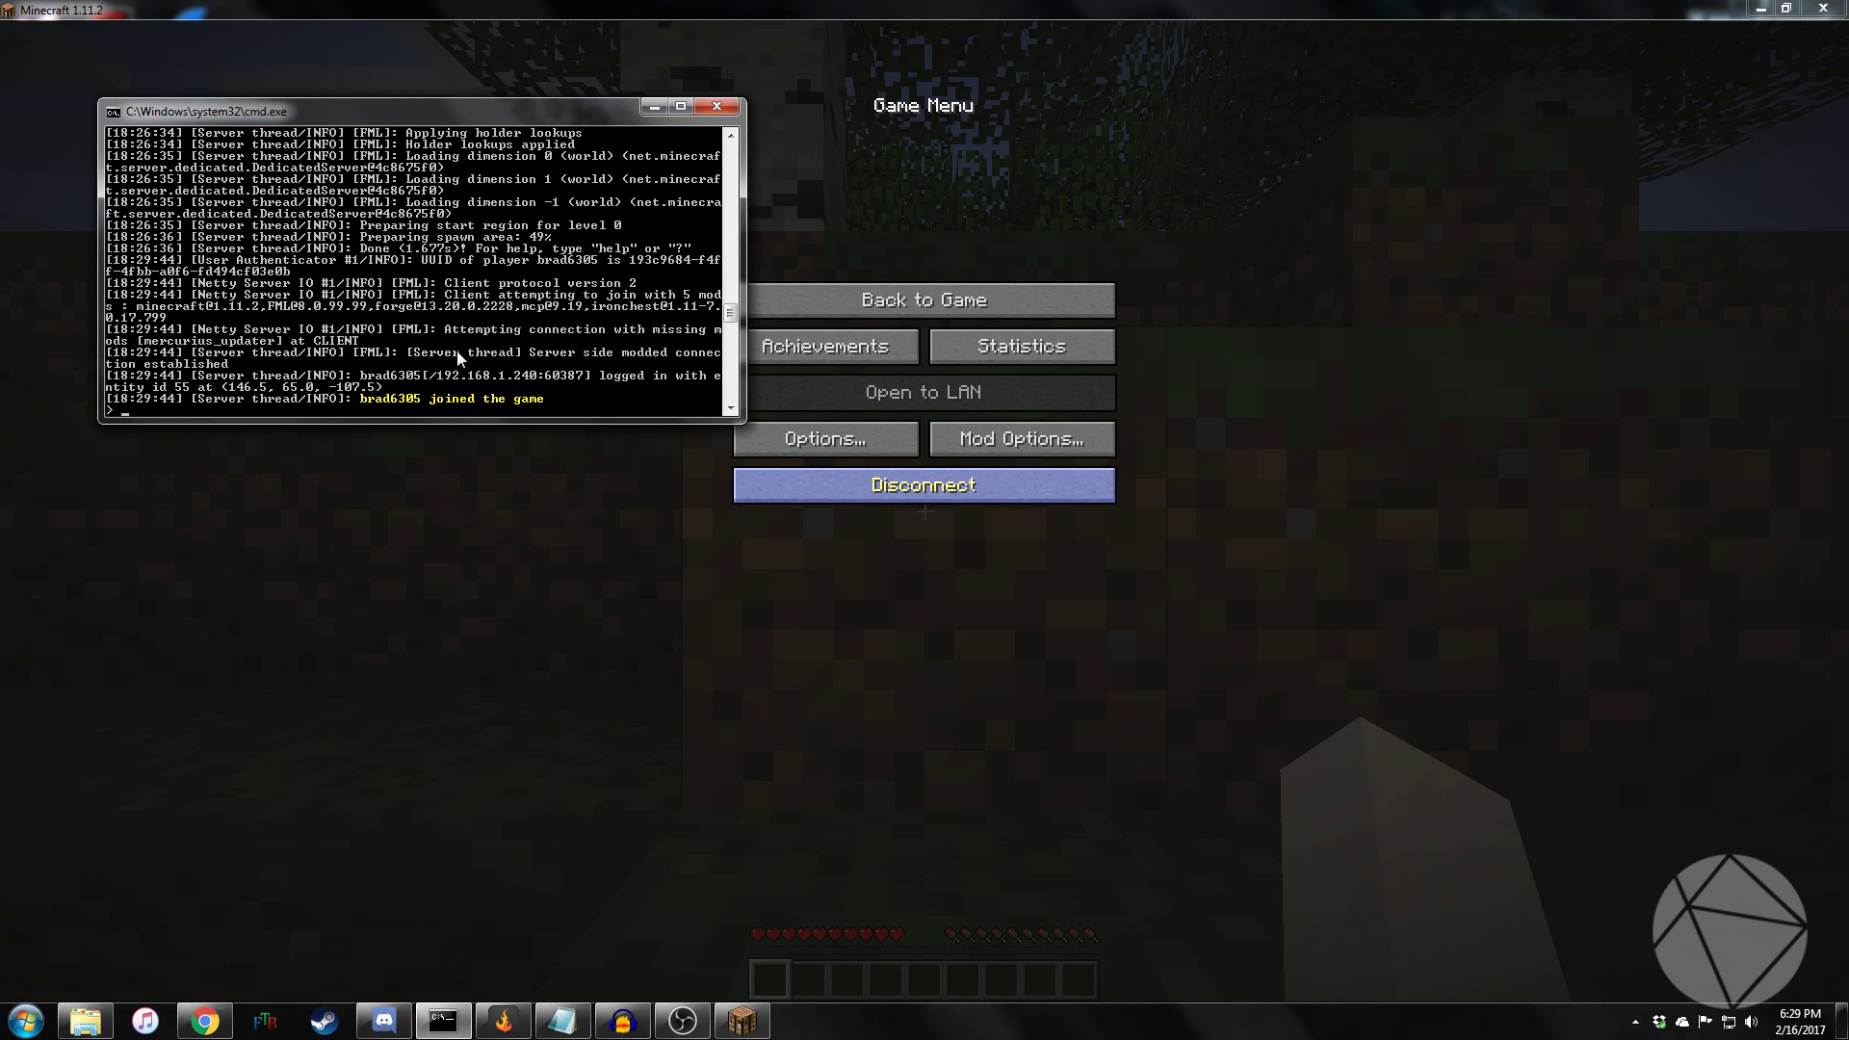
click(765, 291)
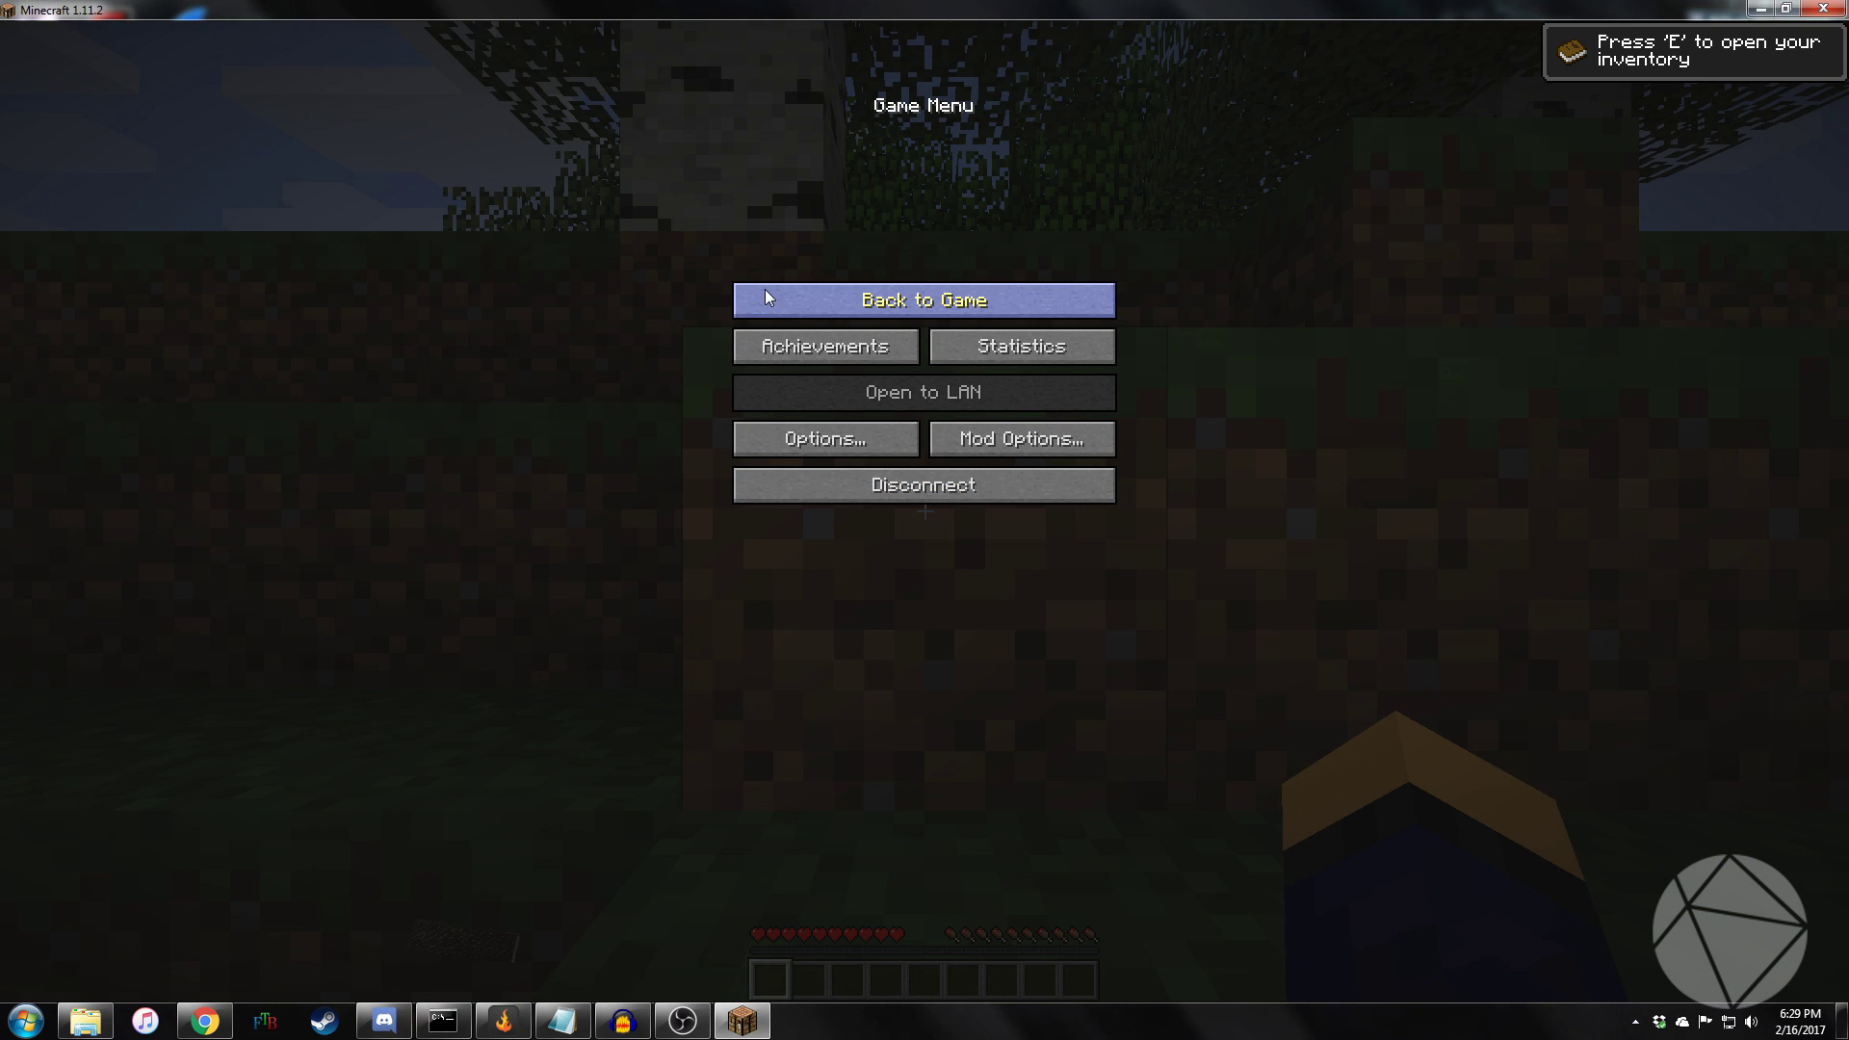
click(766, 296)
Step: Walk around the server world, look over the terrain and check the player's inventory
key(w)
key(space)
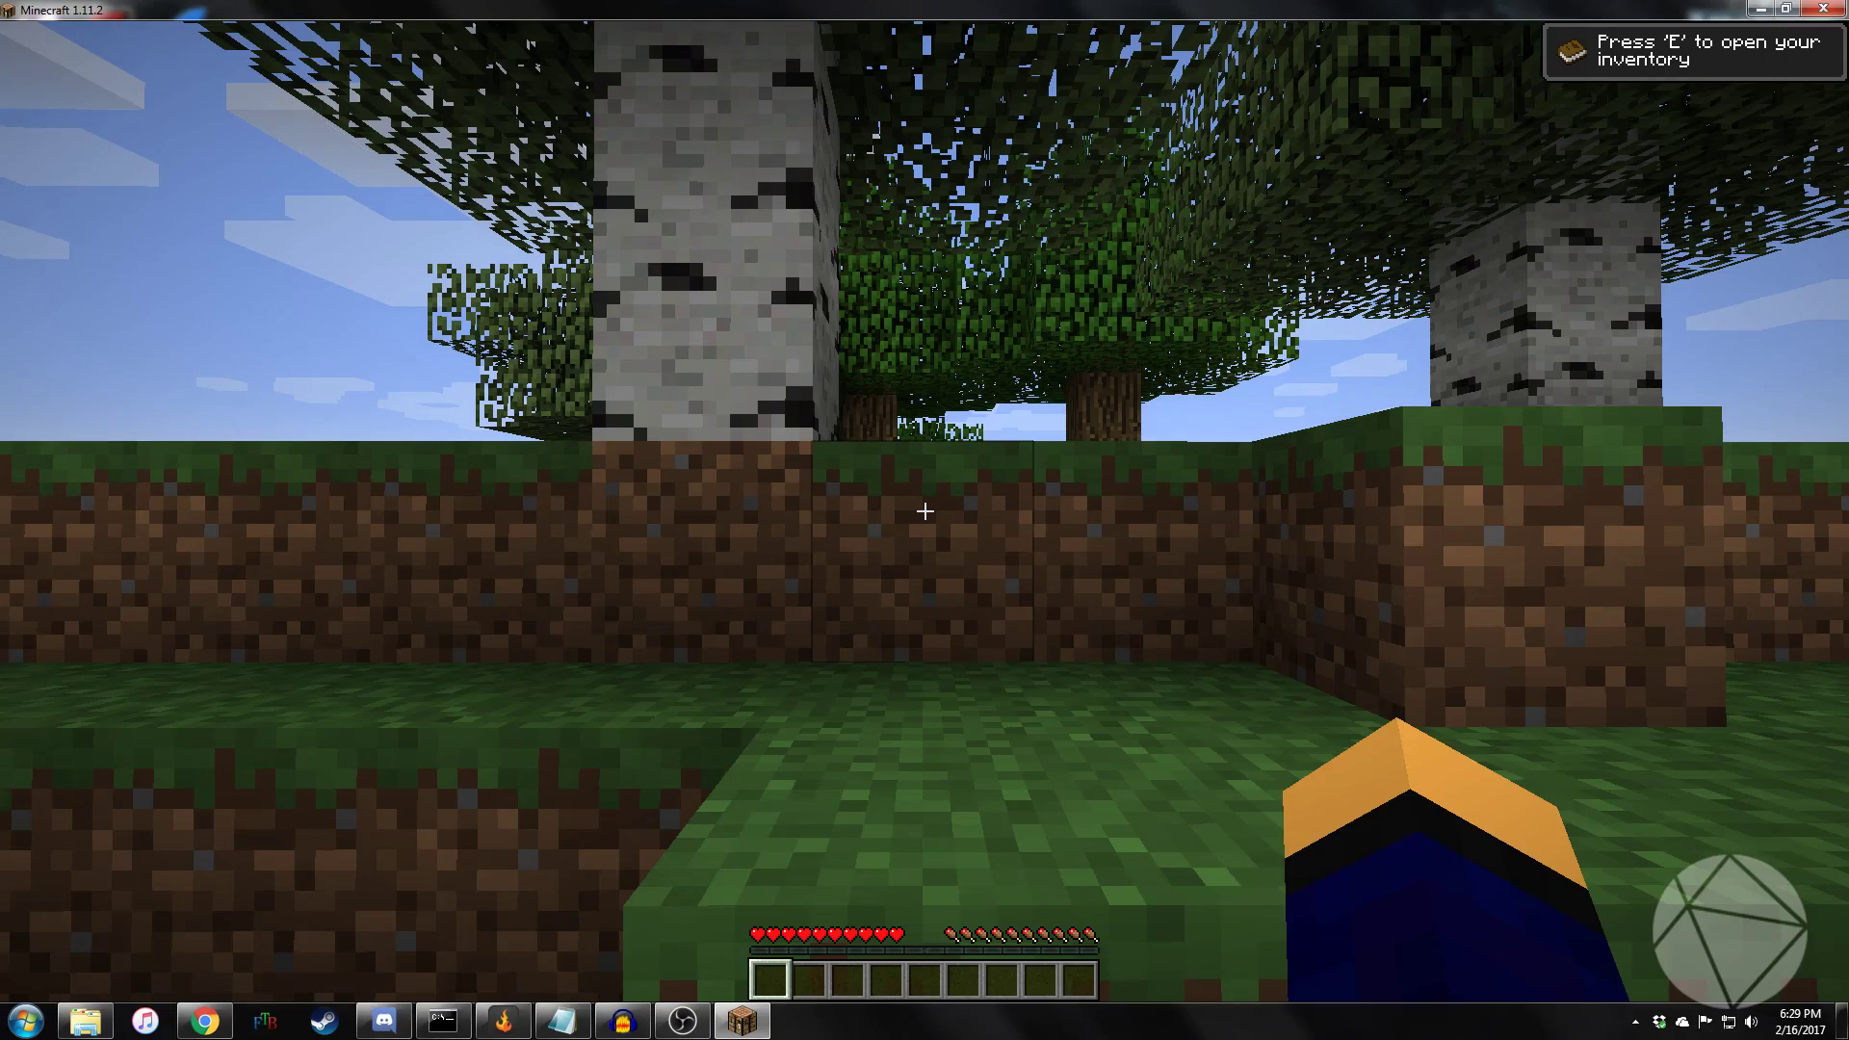
key(w)
mouse_move(925, 510)
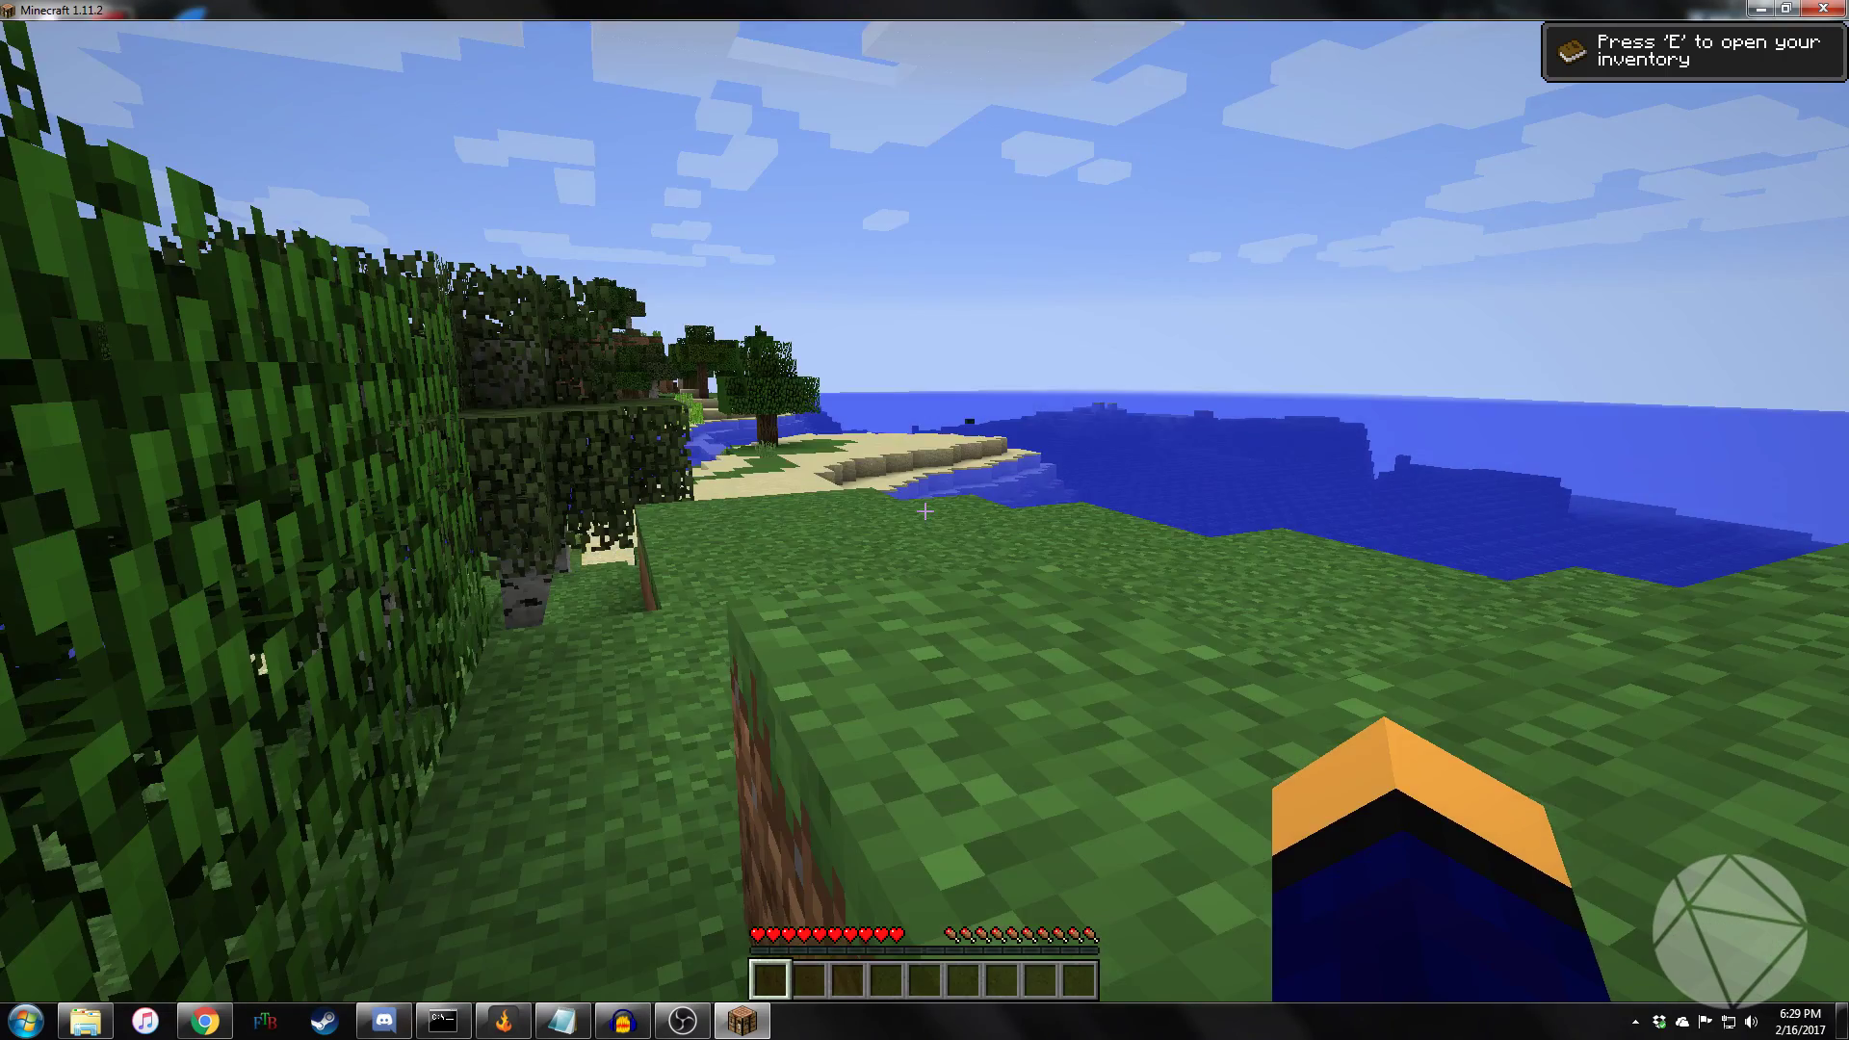
key(e)
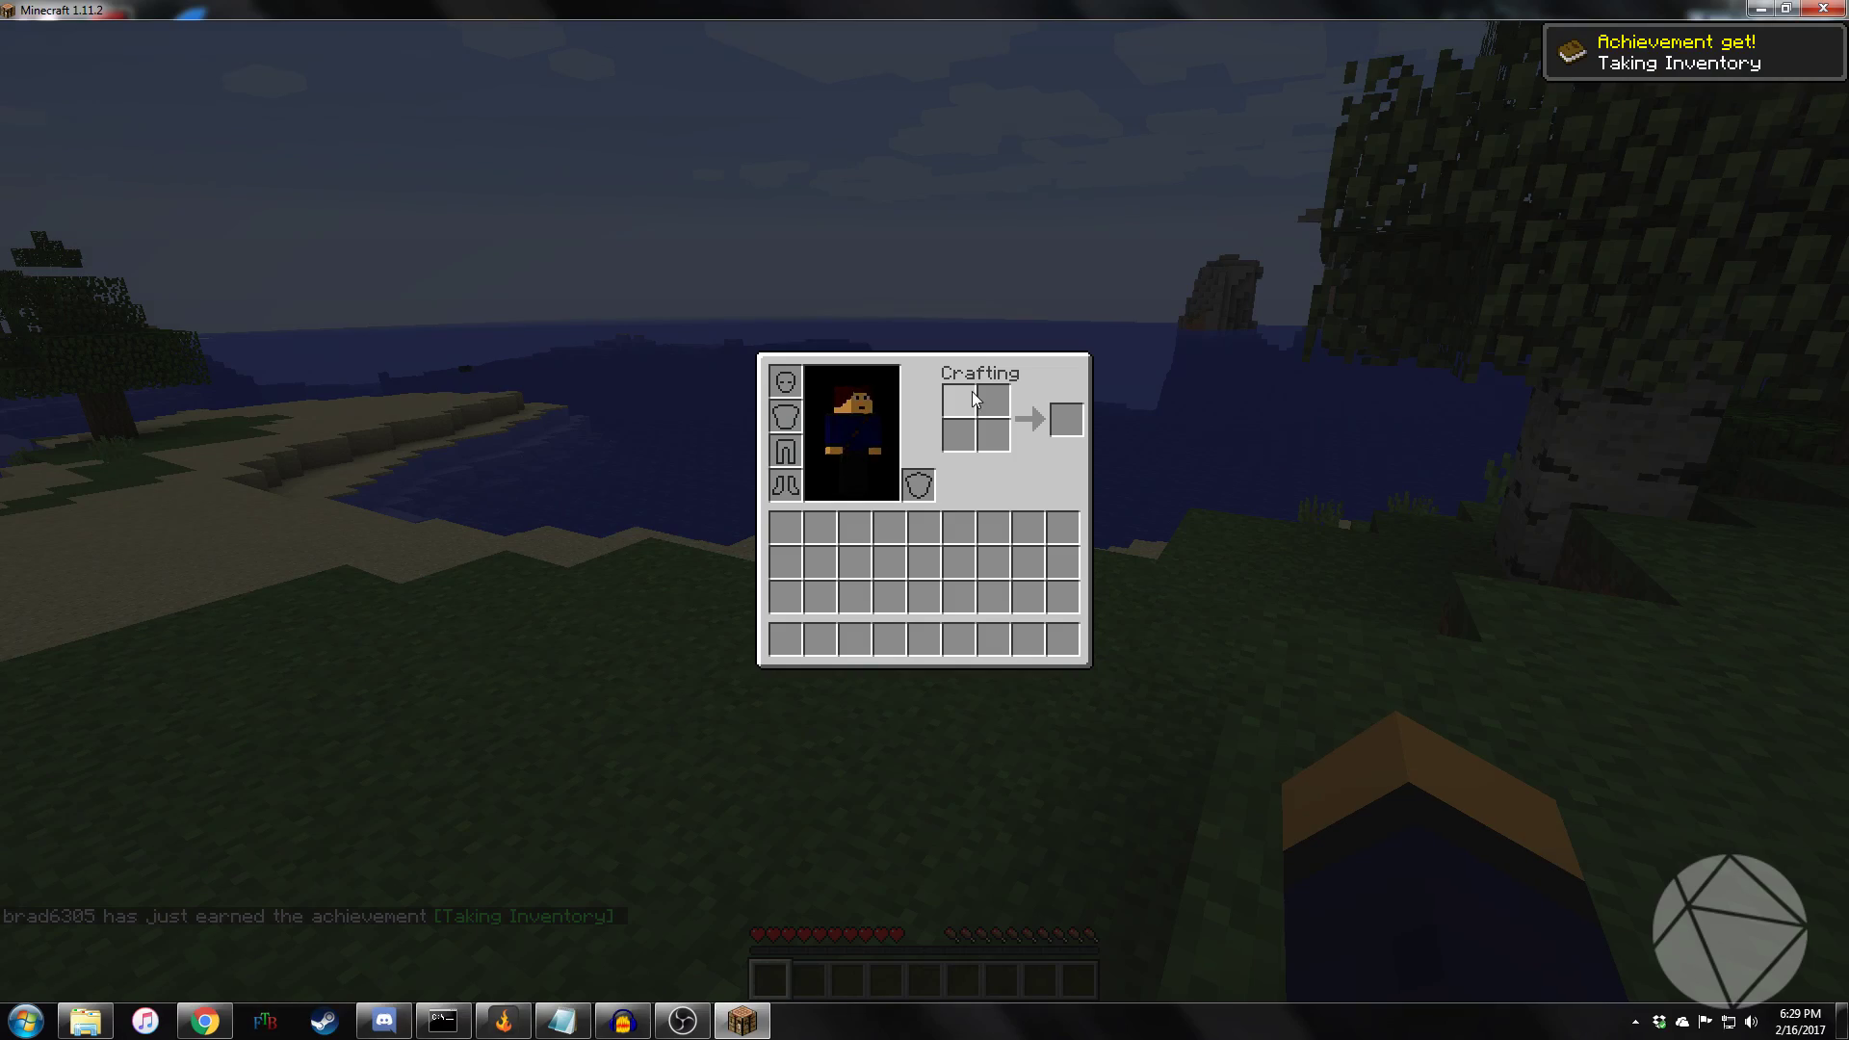
key(e)
Step: Pause the game, run gamemode 1 for the player's username in the server console and resume playing
key(Escape)
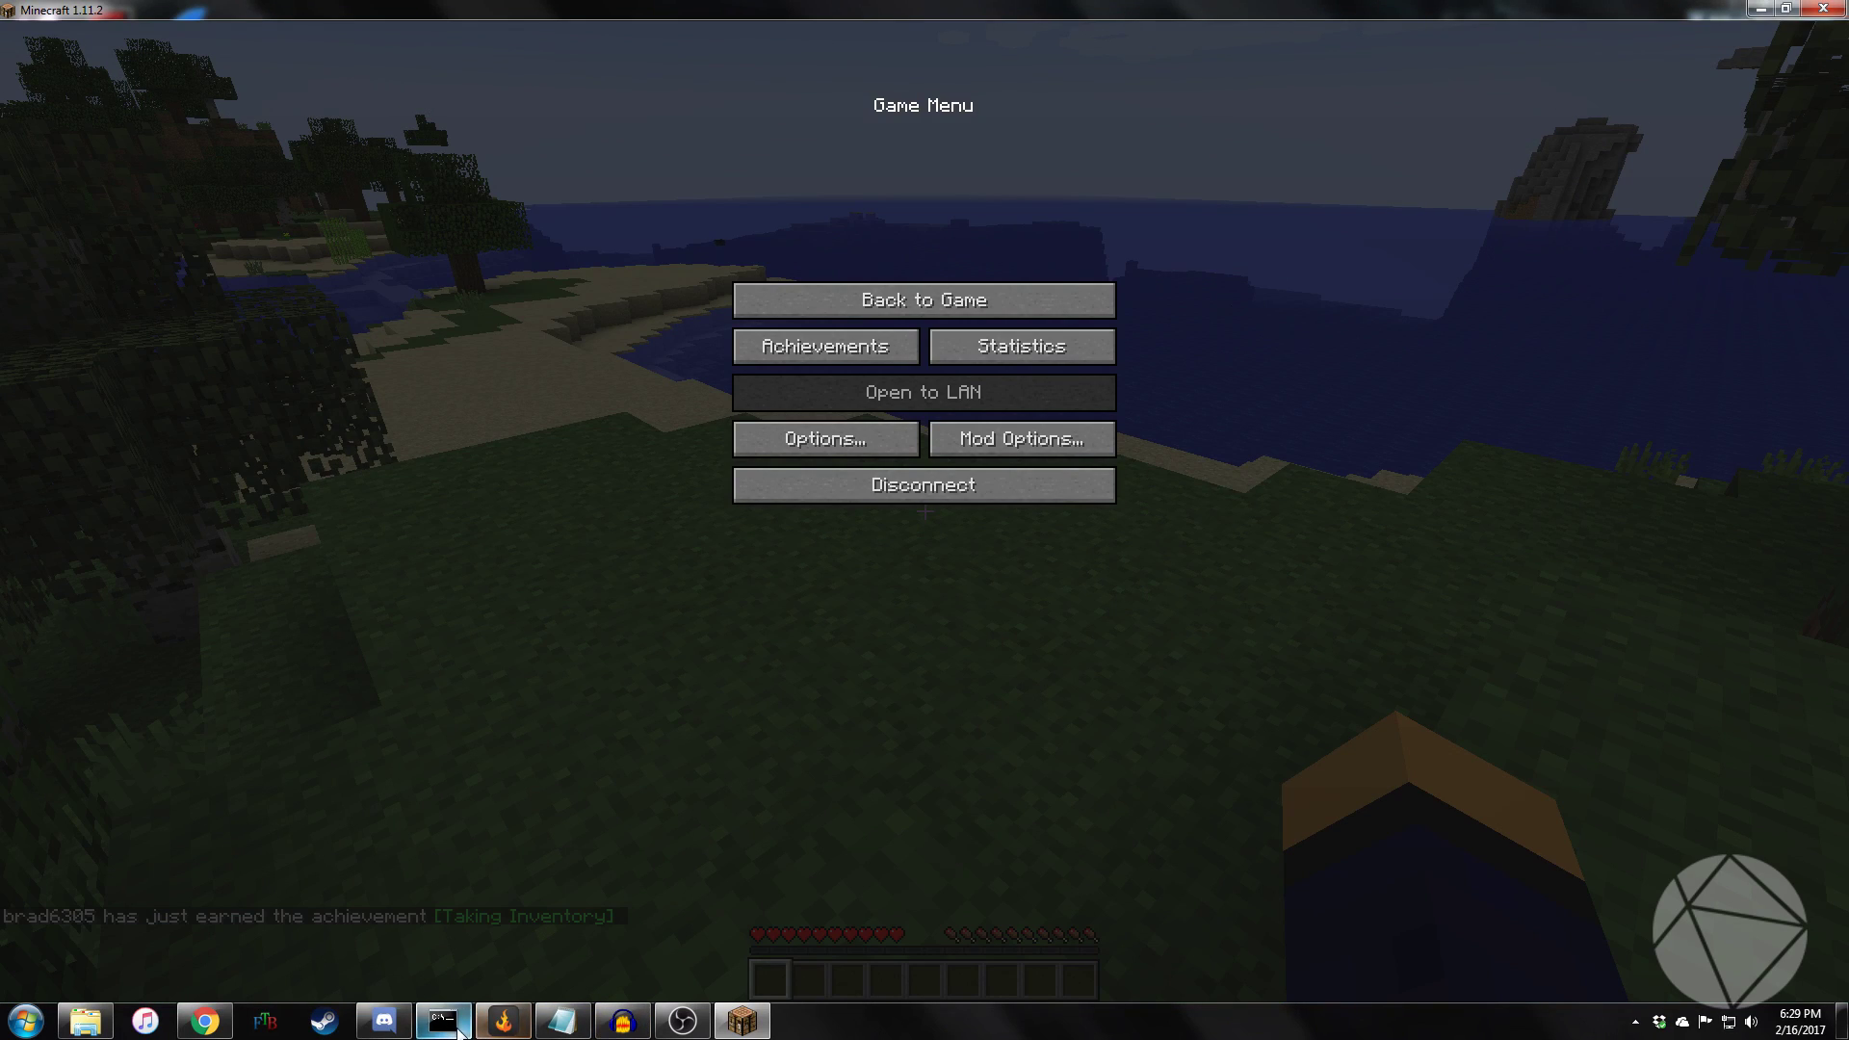
click(442, 1021)
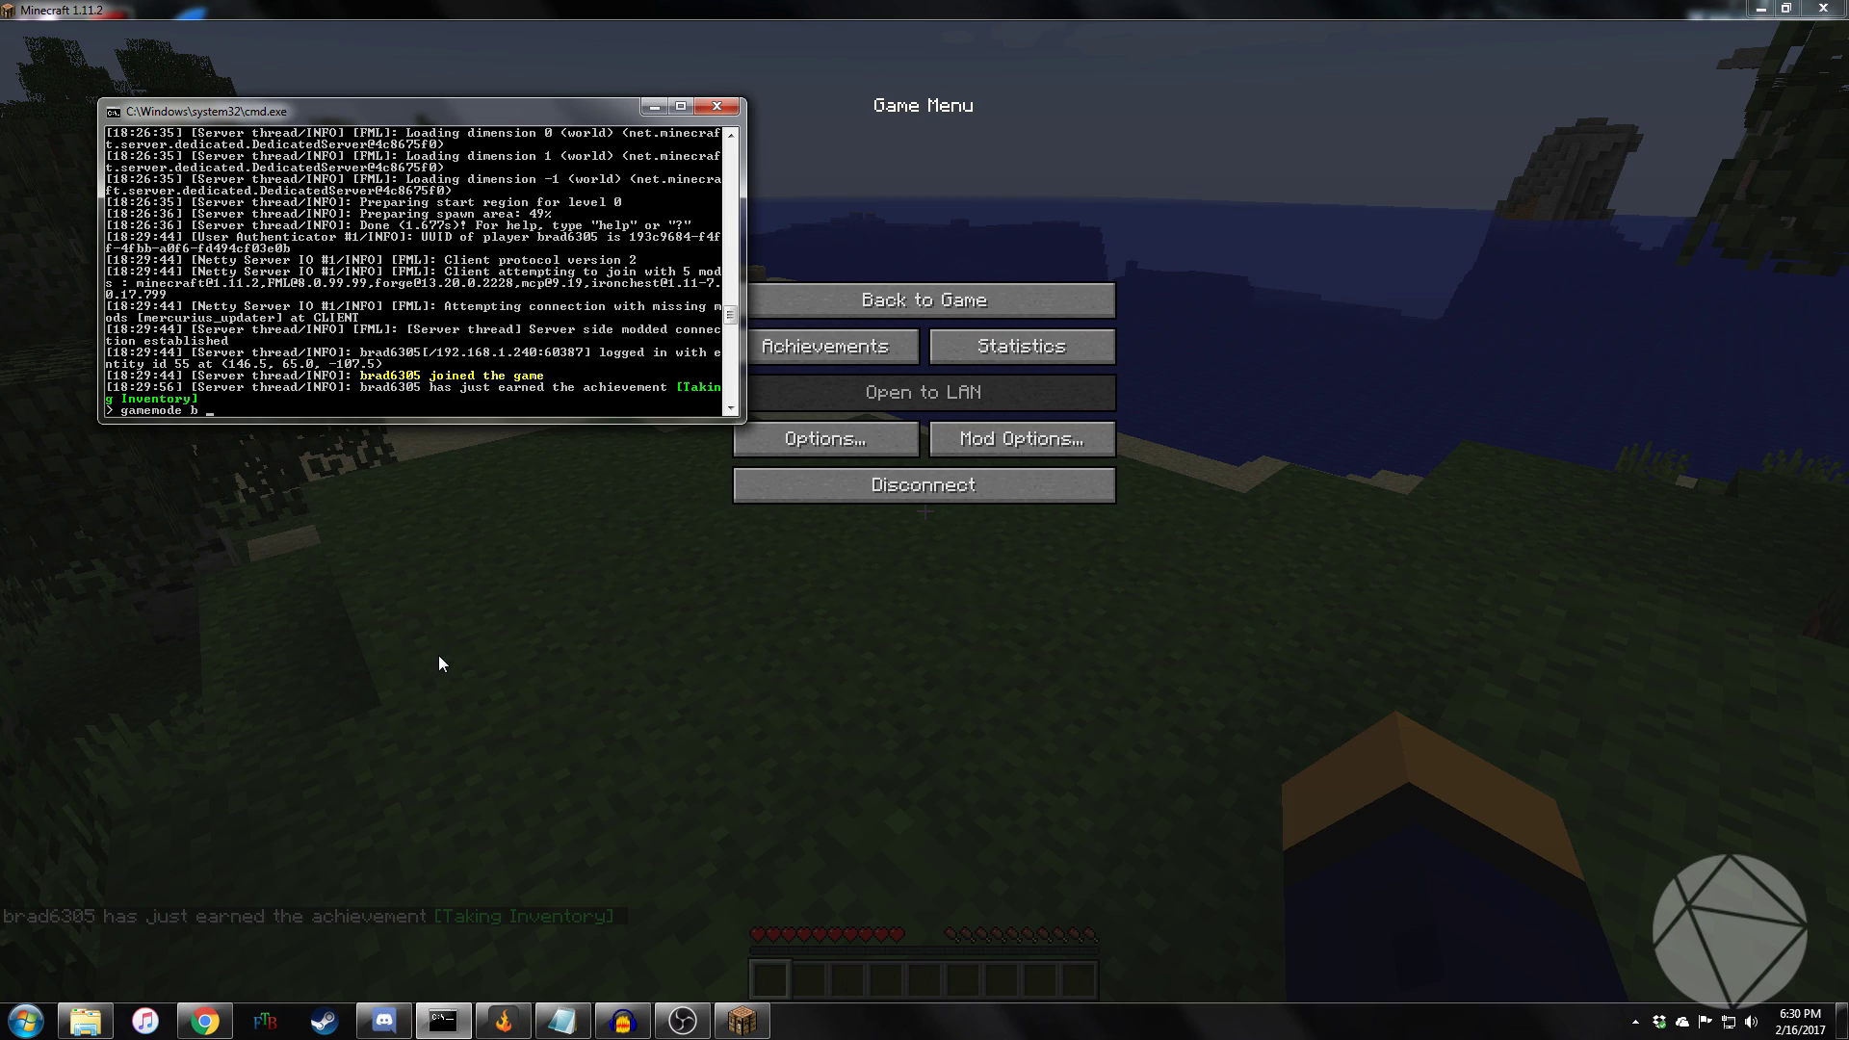
text(gamemode 1 brad6305)
key(Return)
click(925, 299)
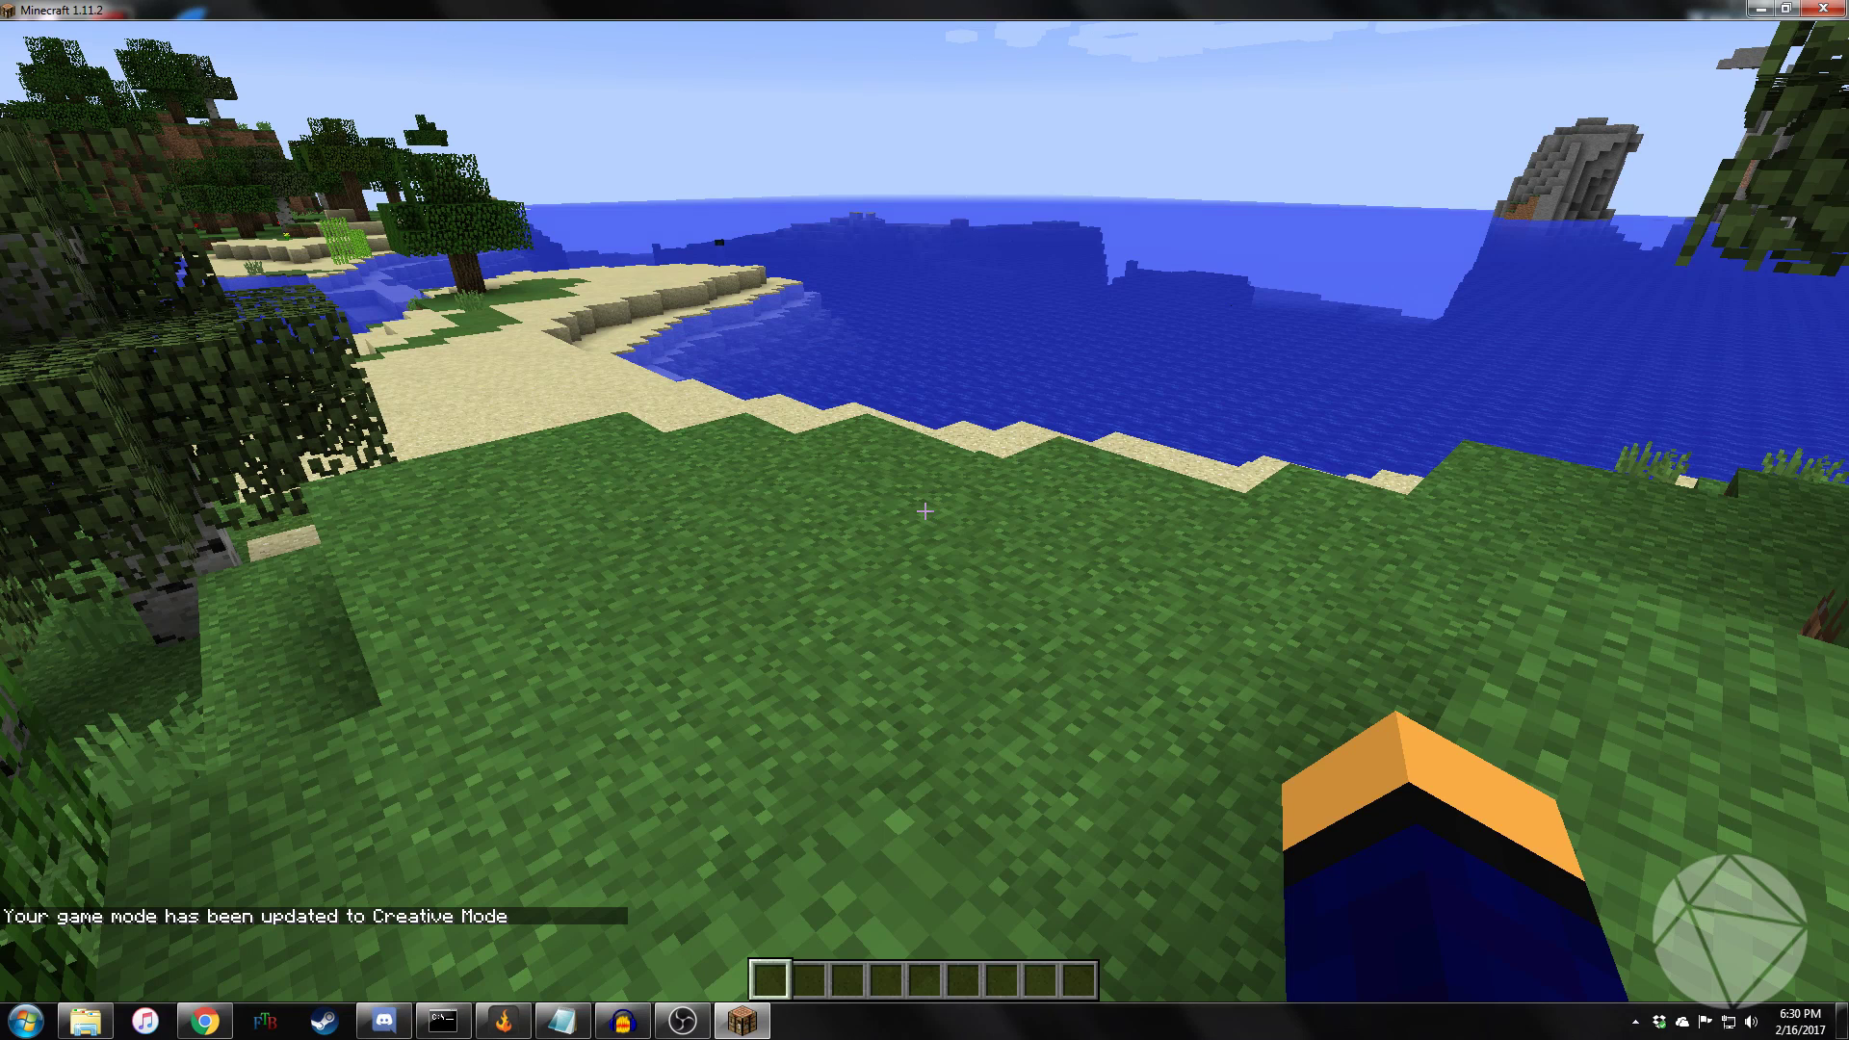
Step: Search the creative inventory for "iron" and put the iron chest block in the third hotbar slot
key(e)
click(1088, 358)
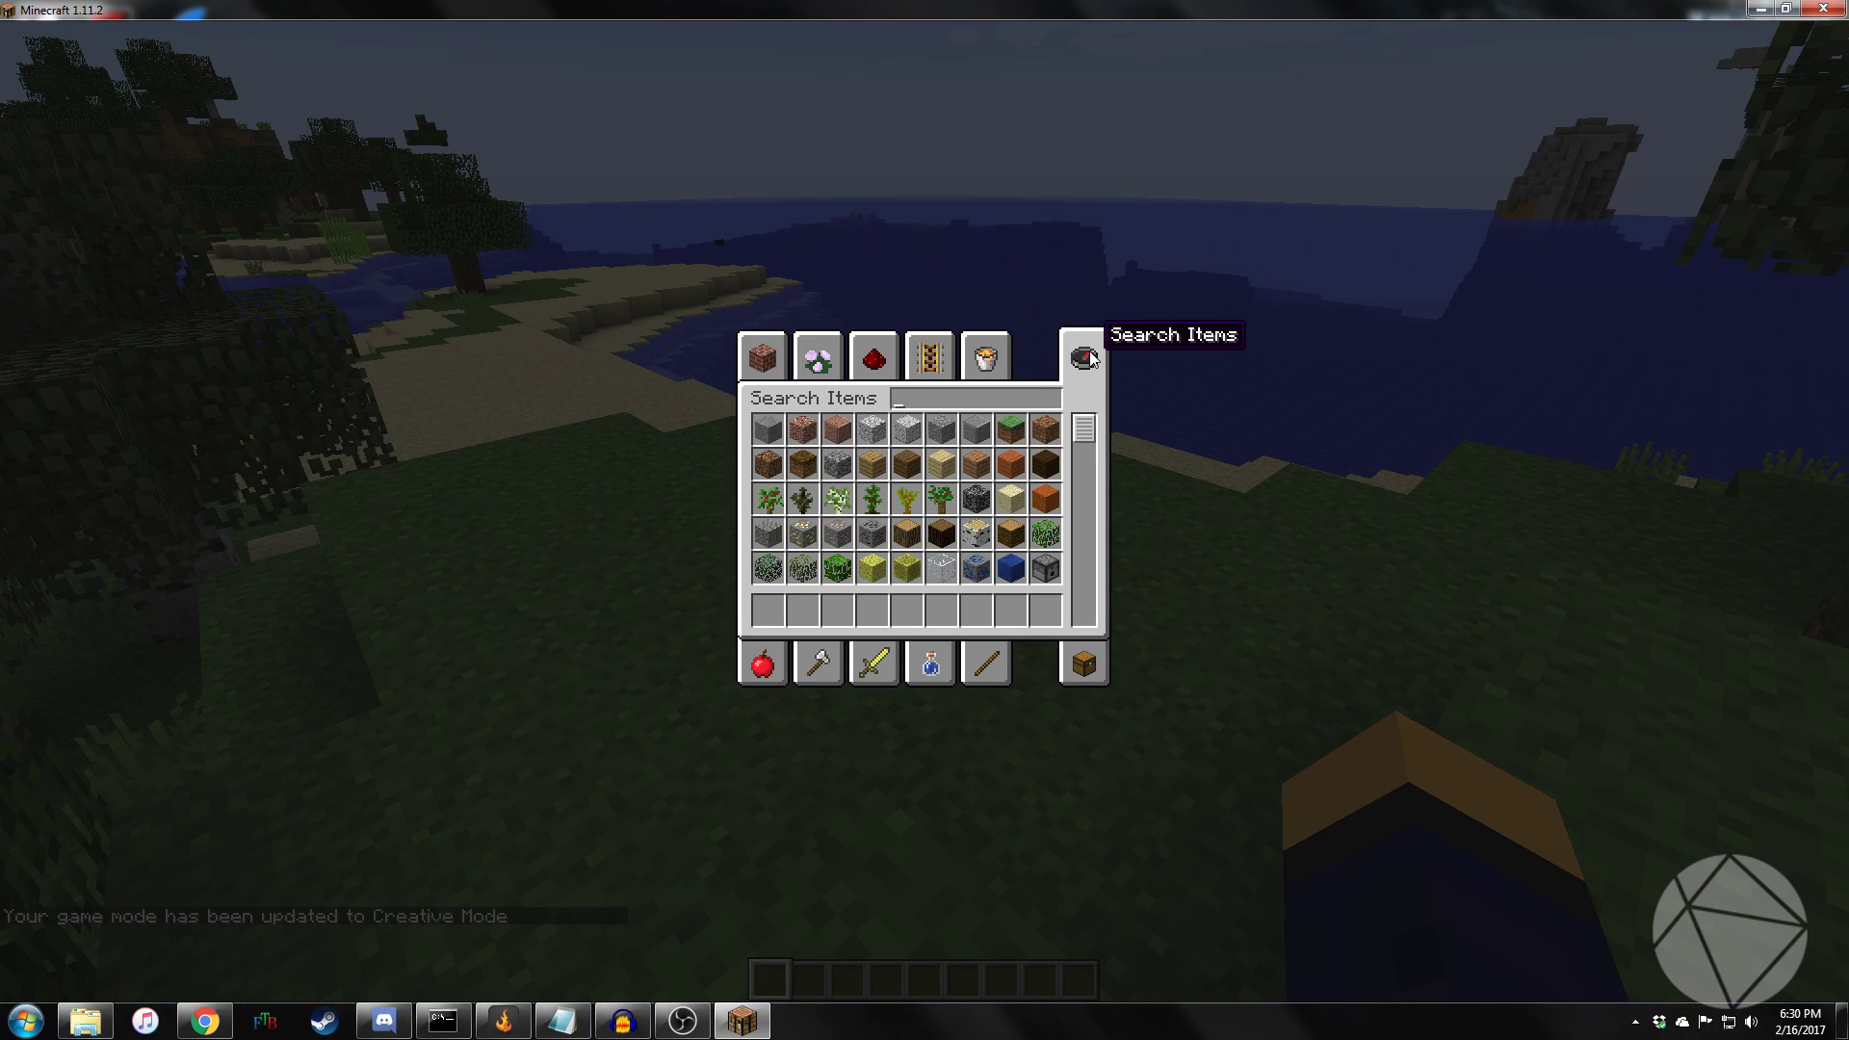
text(iron)
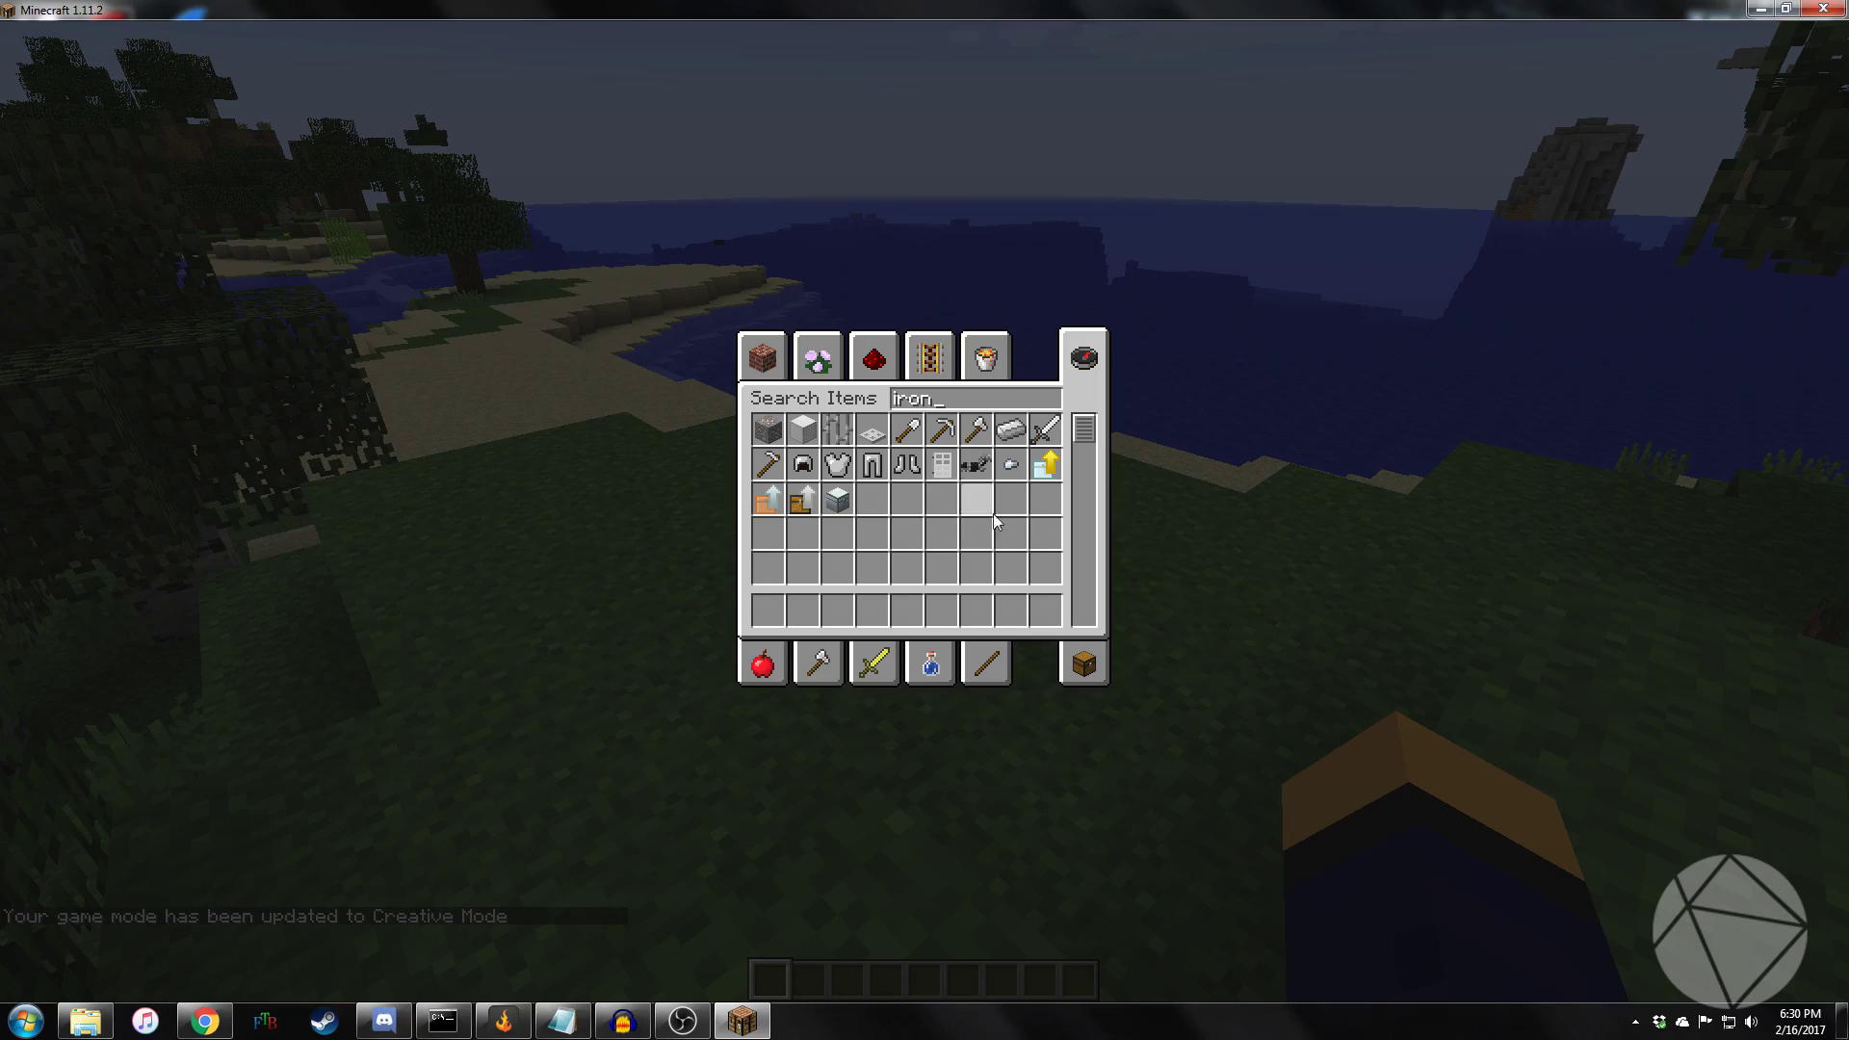
click(838, 501)
click(838, 609)
key(e)
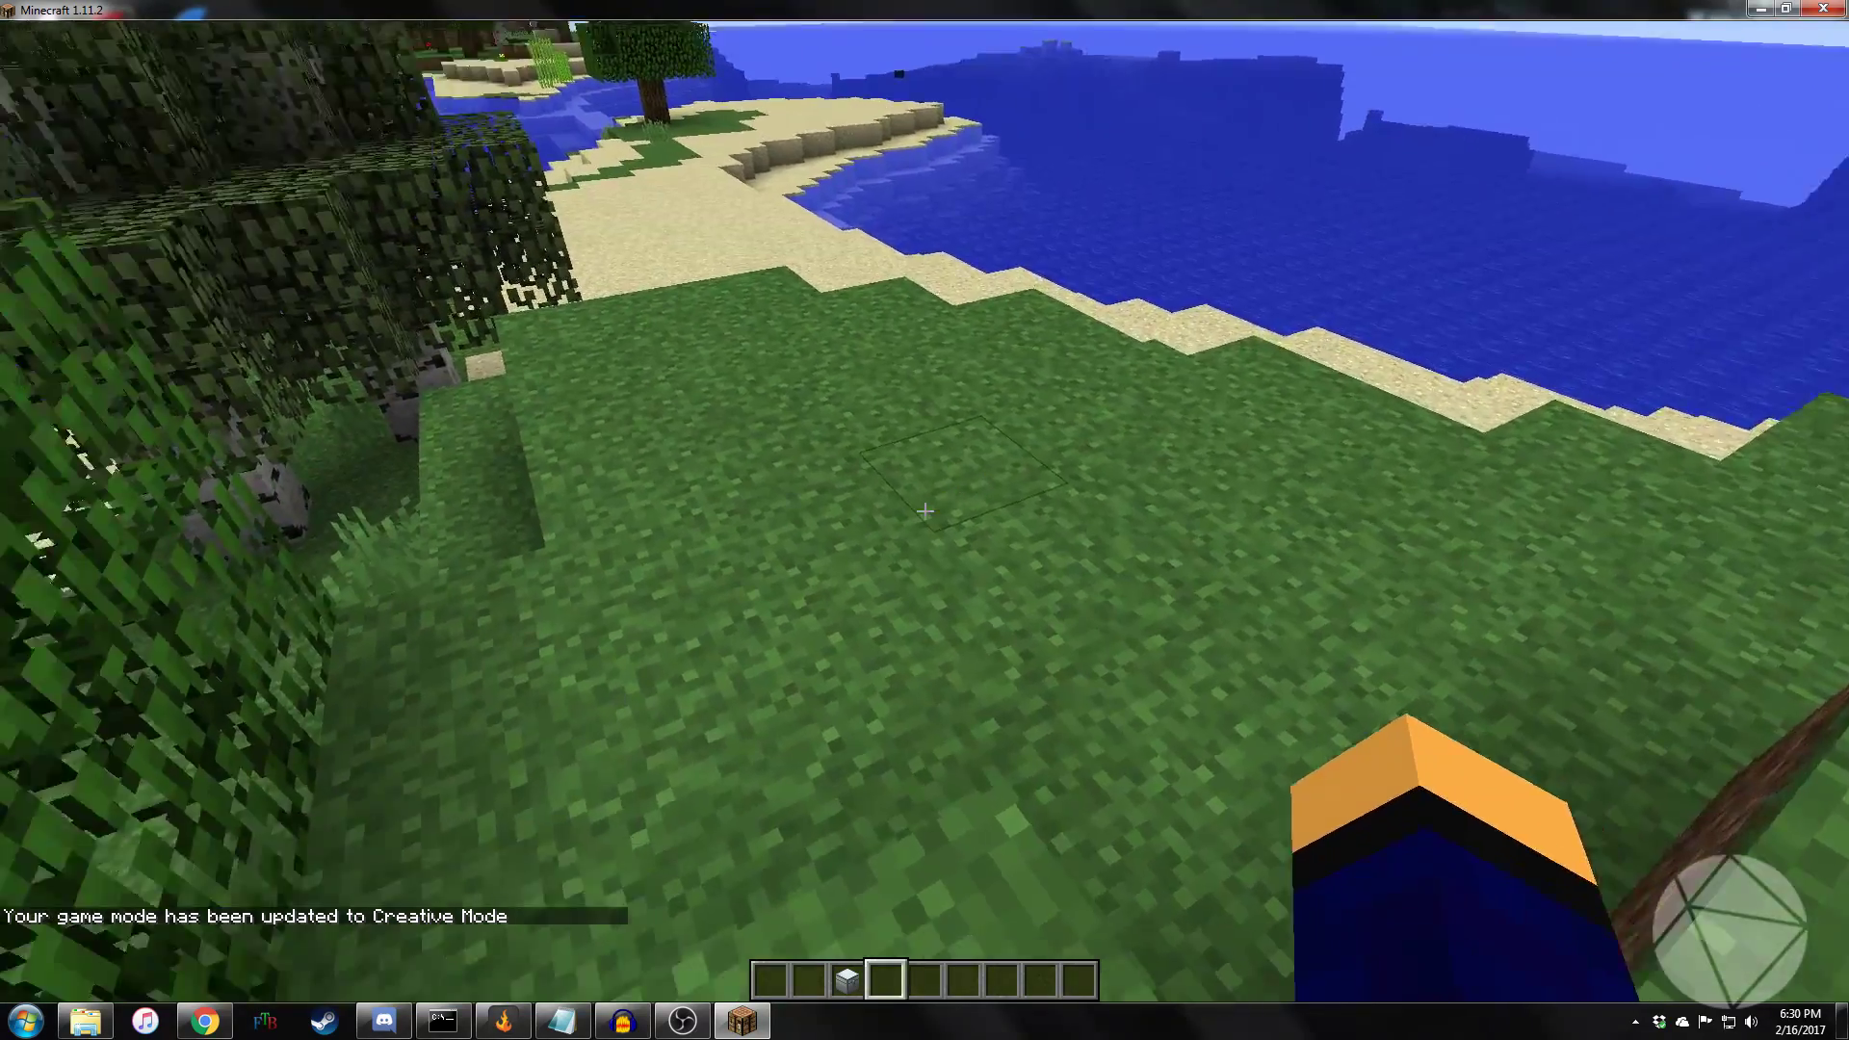
Step: Place the iron chest on the grass, open it and transfer the item from the third hotbar slot into it
right_click(925, 520)
right_click(924, 520)
key(e)
right_click(925, 520)
shift+click(856, 632)
key(e)
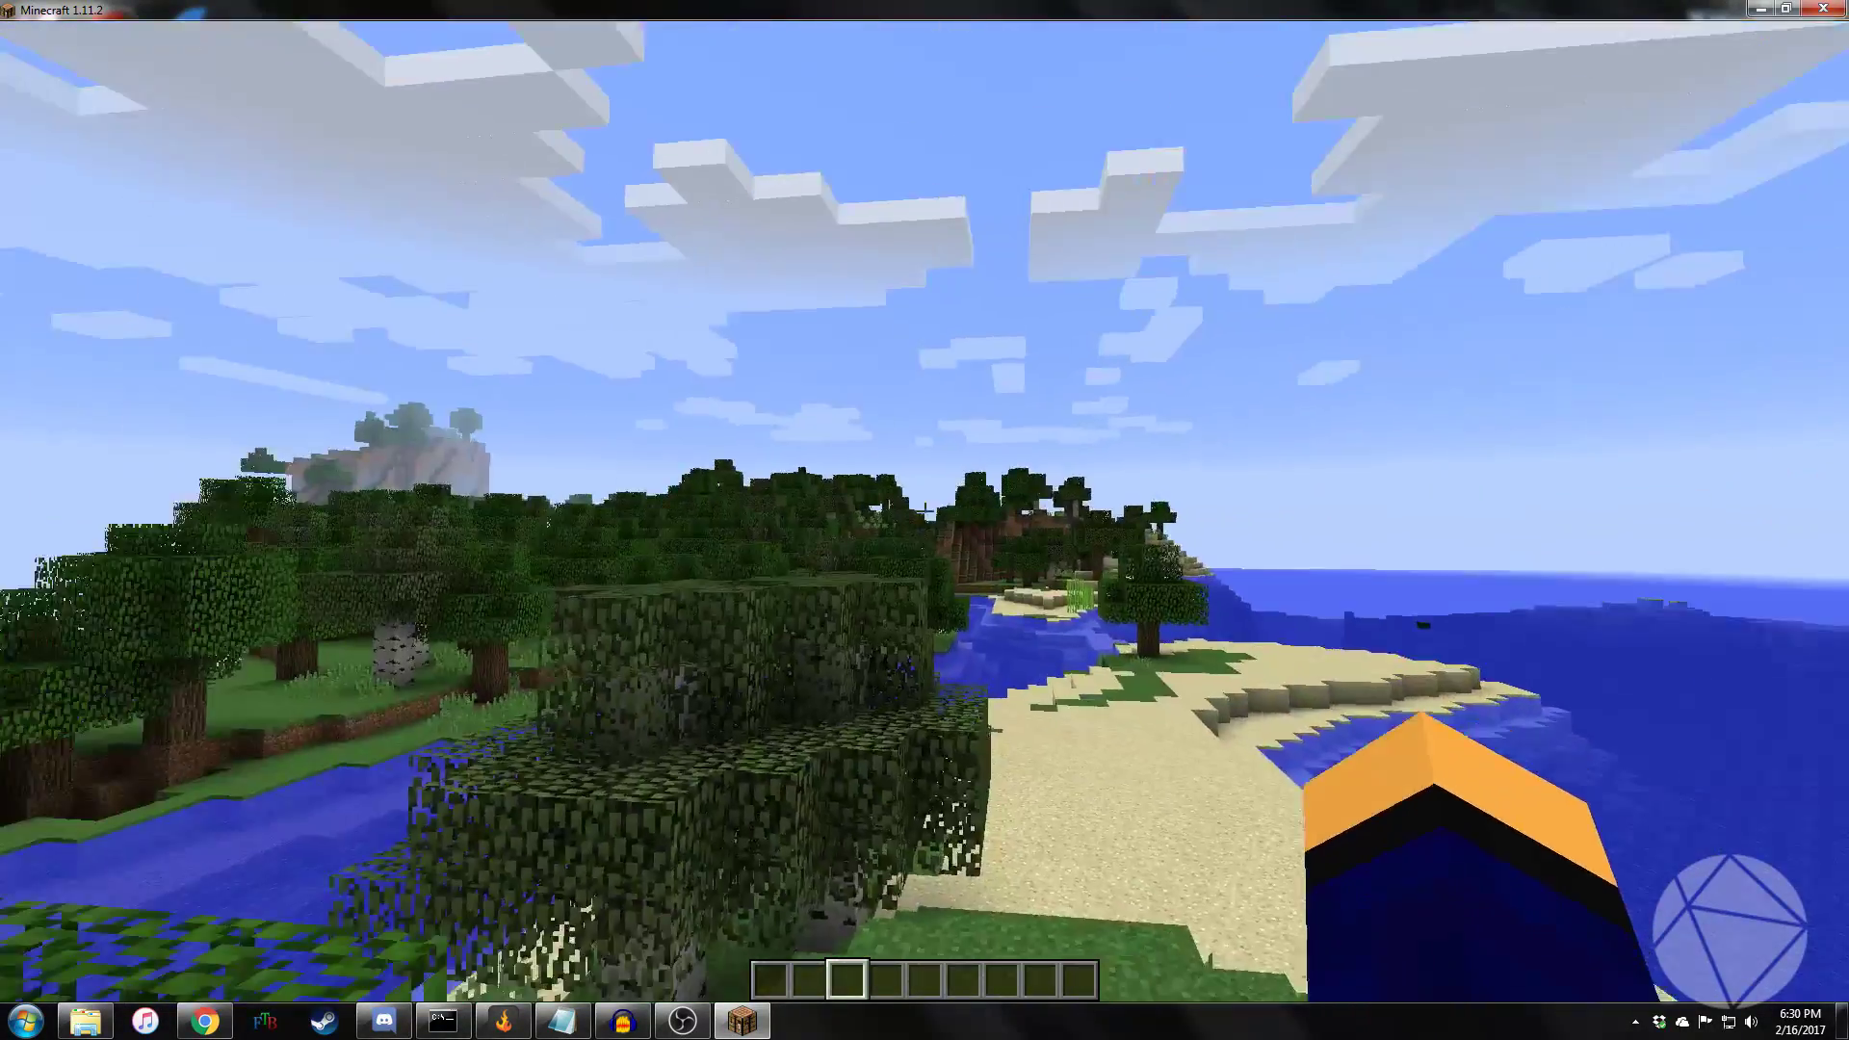
Step: Disconnect from the server and minimize the Minecraft window
key(Escape)
click(853, 494)
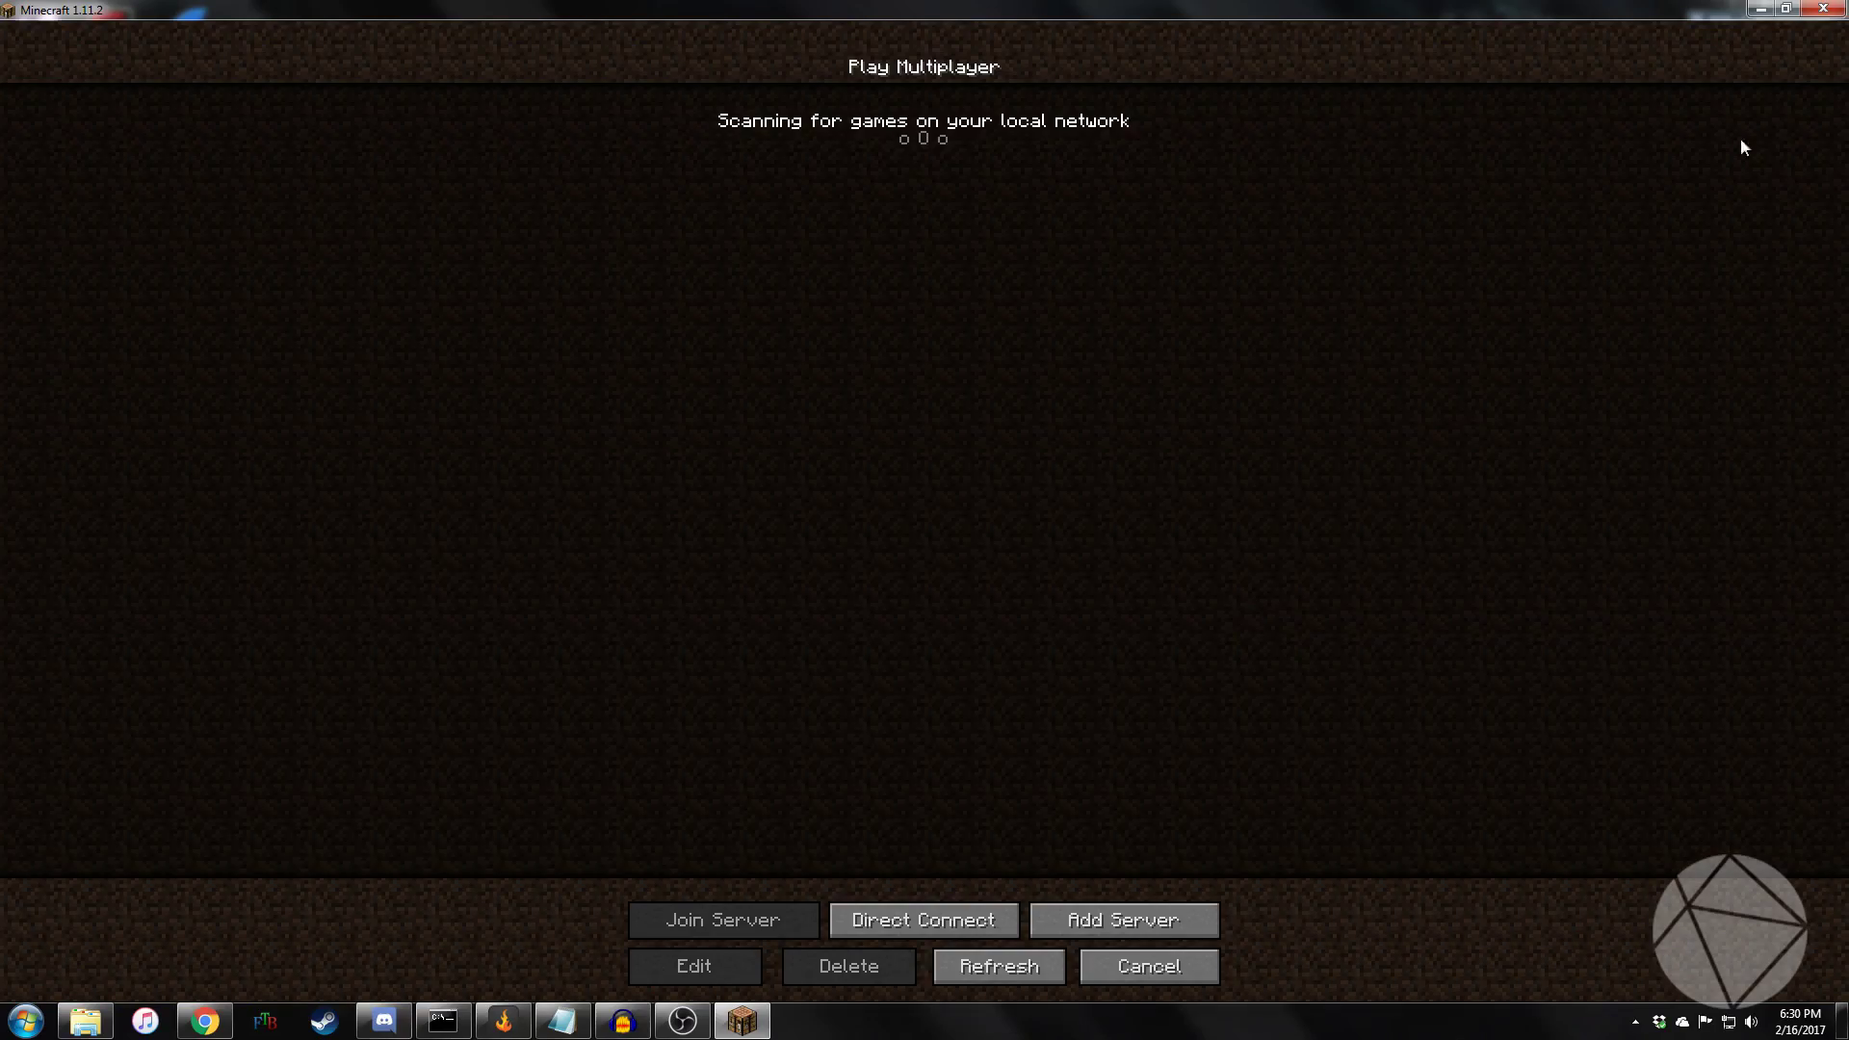
click(1759, 9)
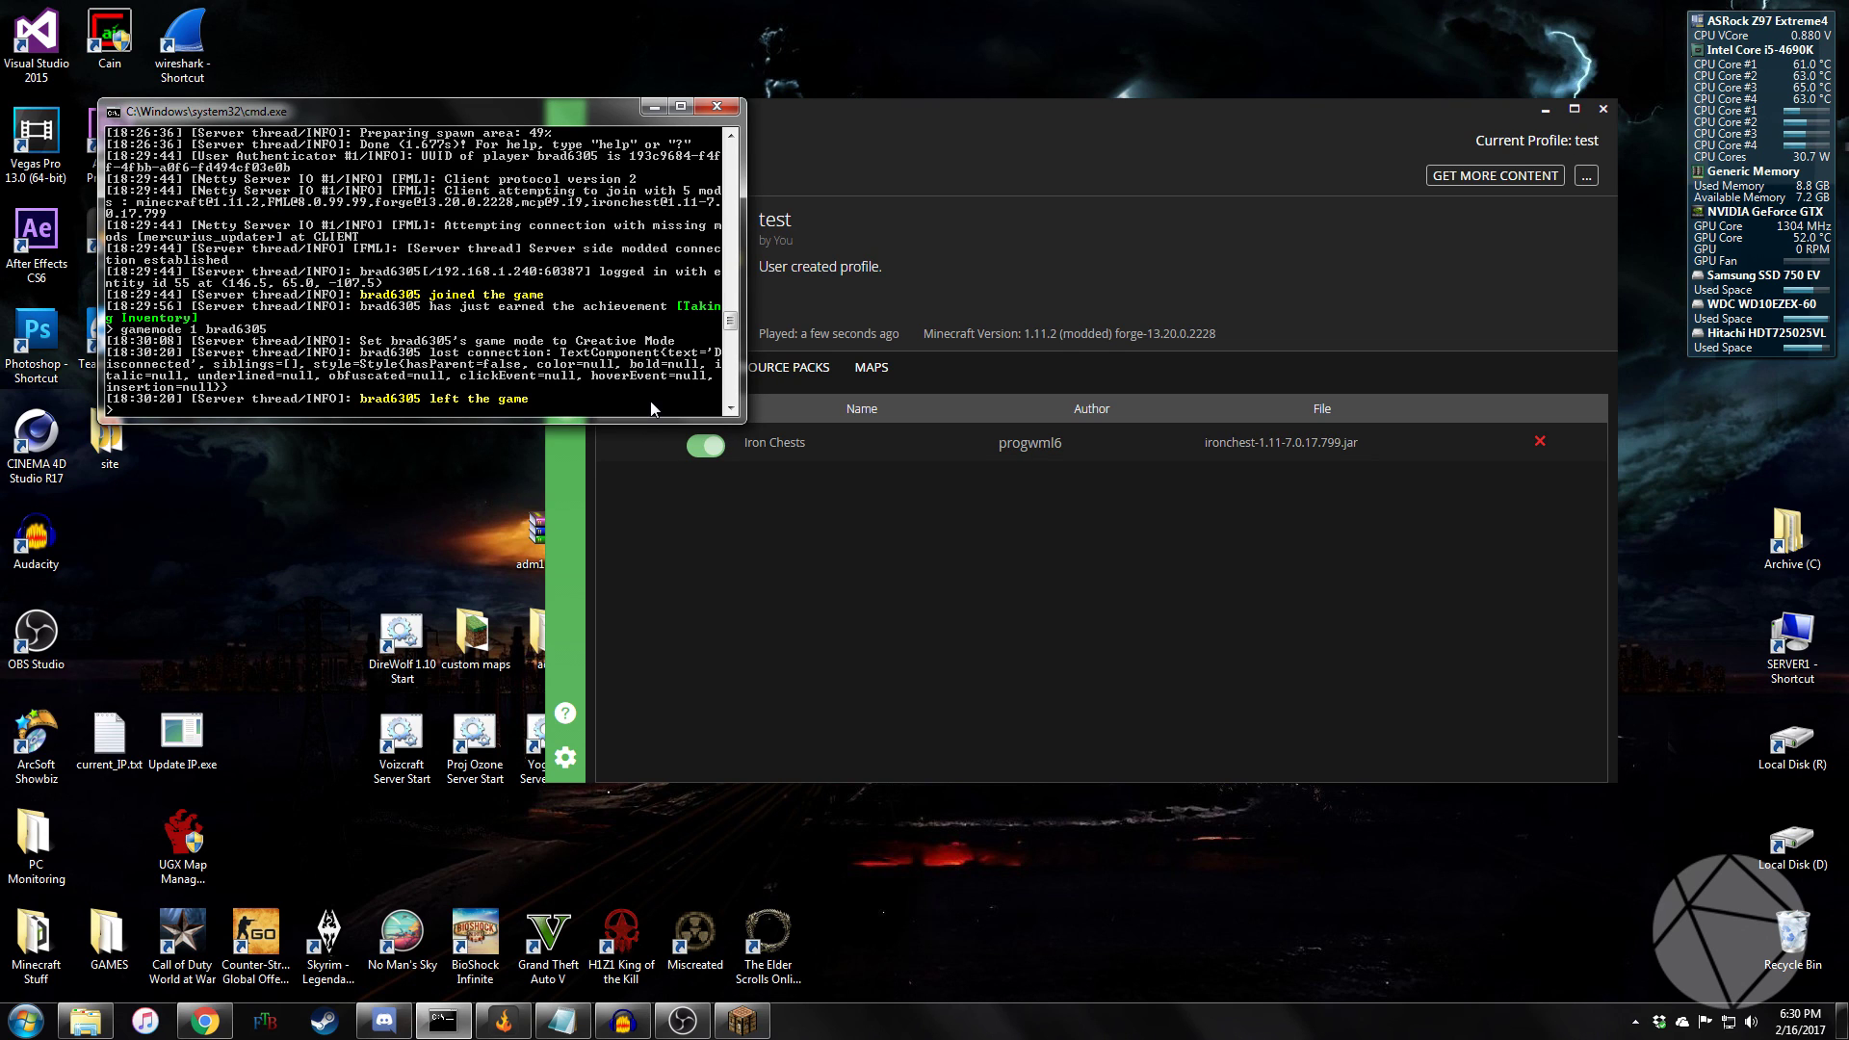
Step: Minimize the server console and the Curse launcher, and close the run.bat file open in Notepad
click(655, 107)
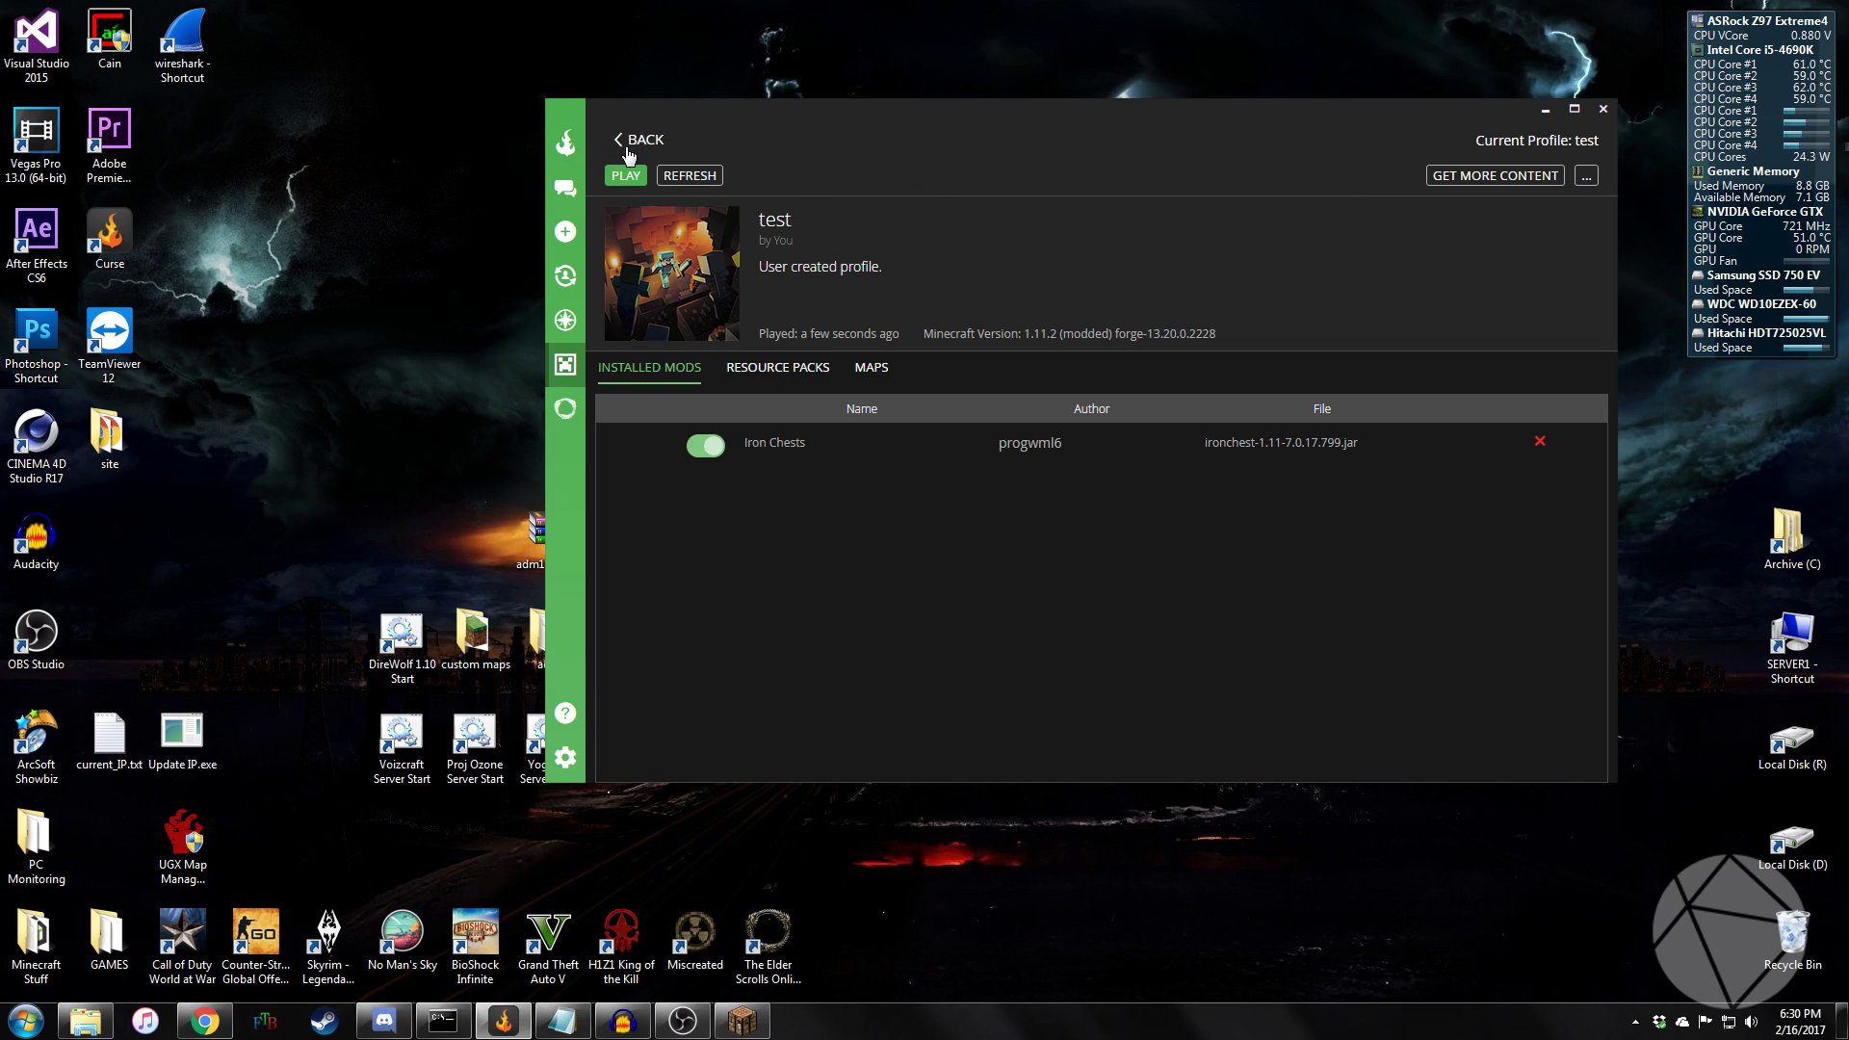
click(560, 1021)
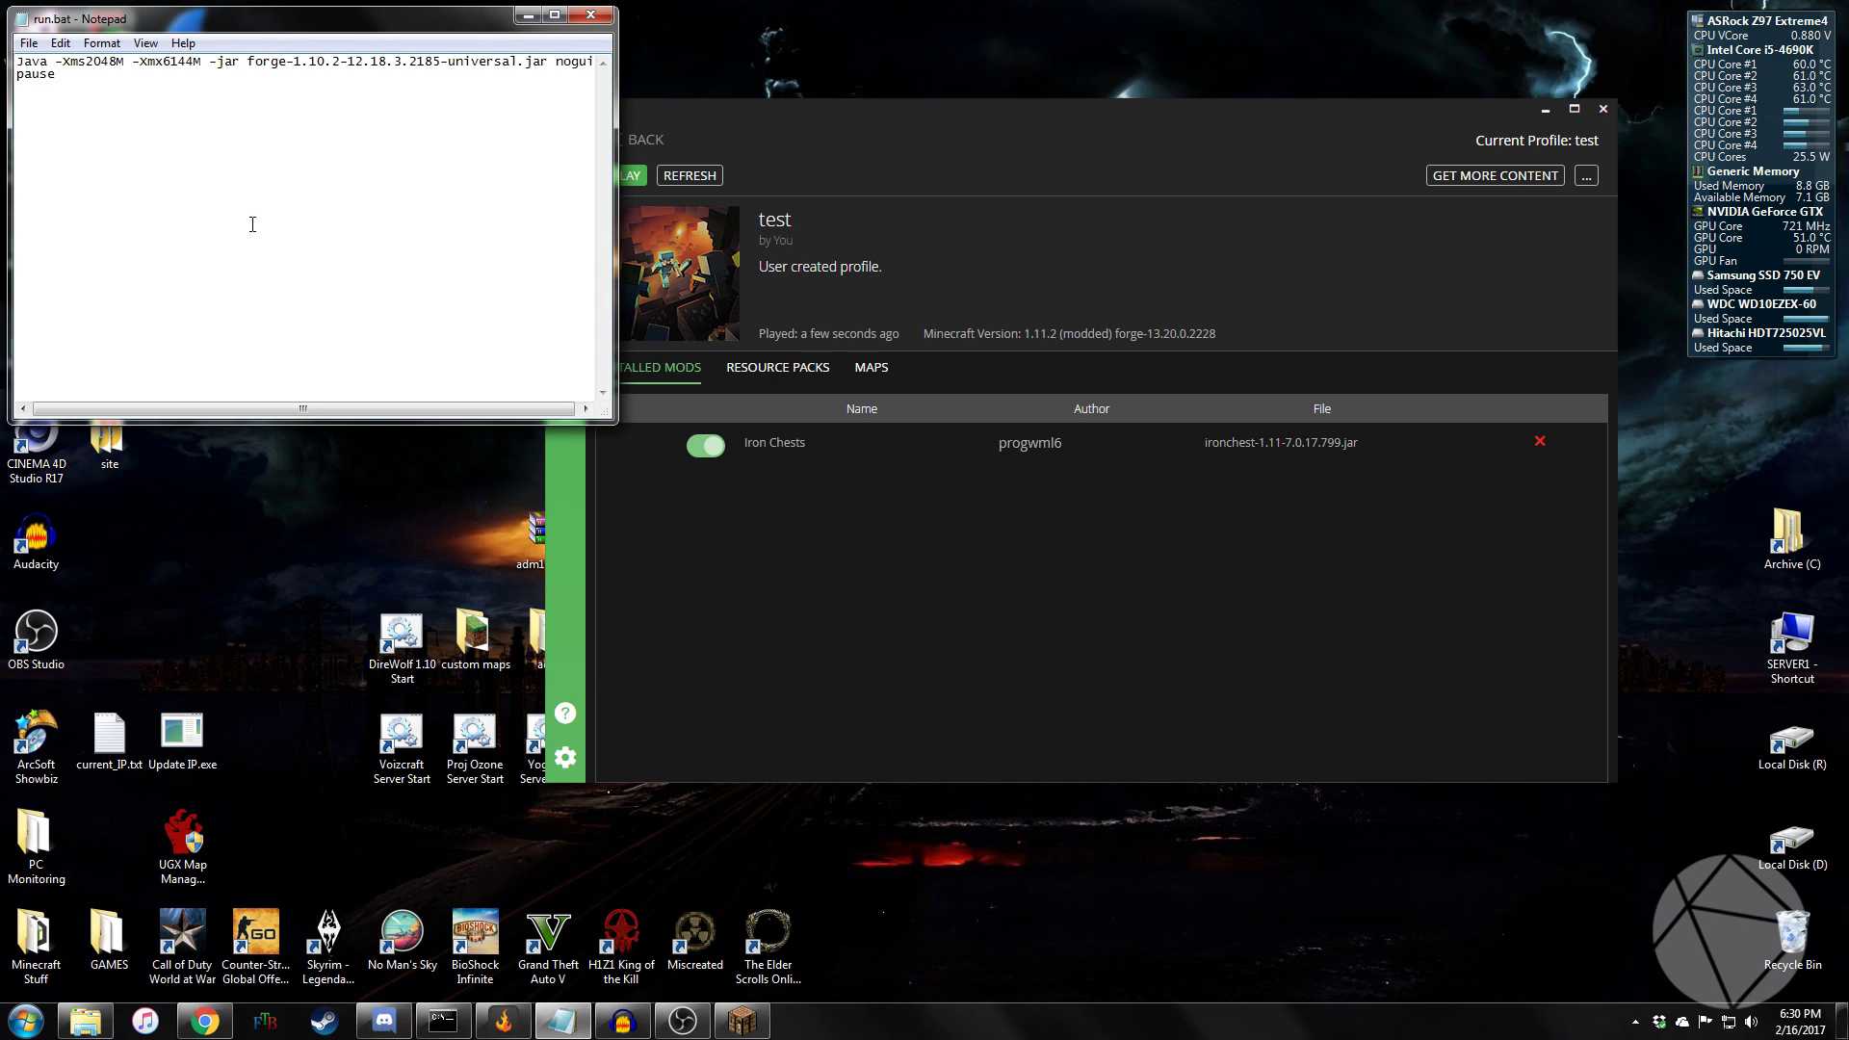
click(590, 14)
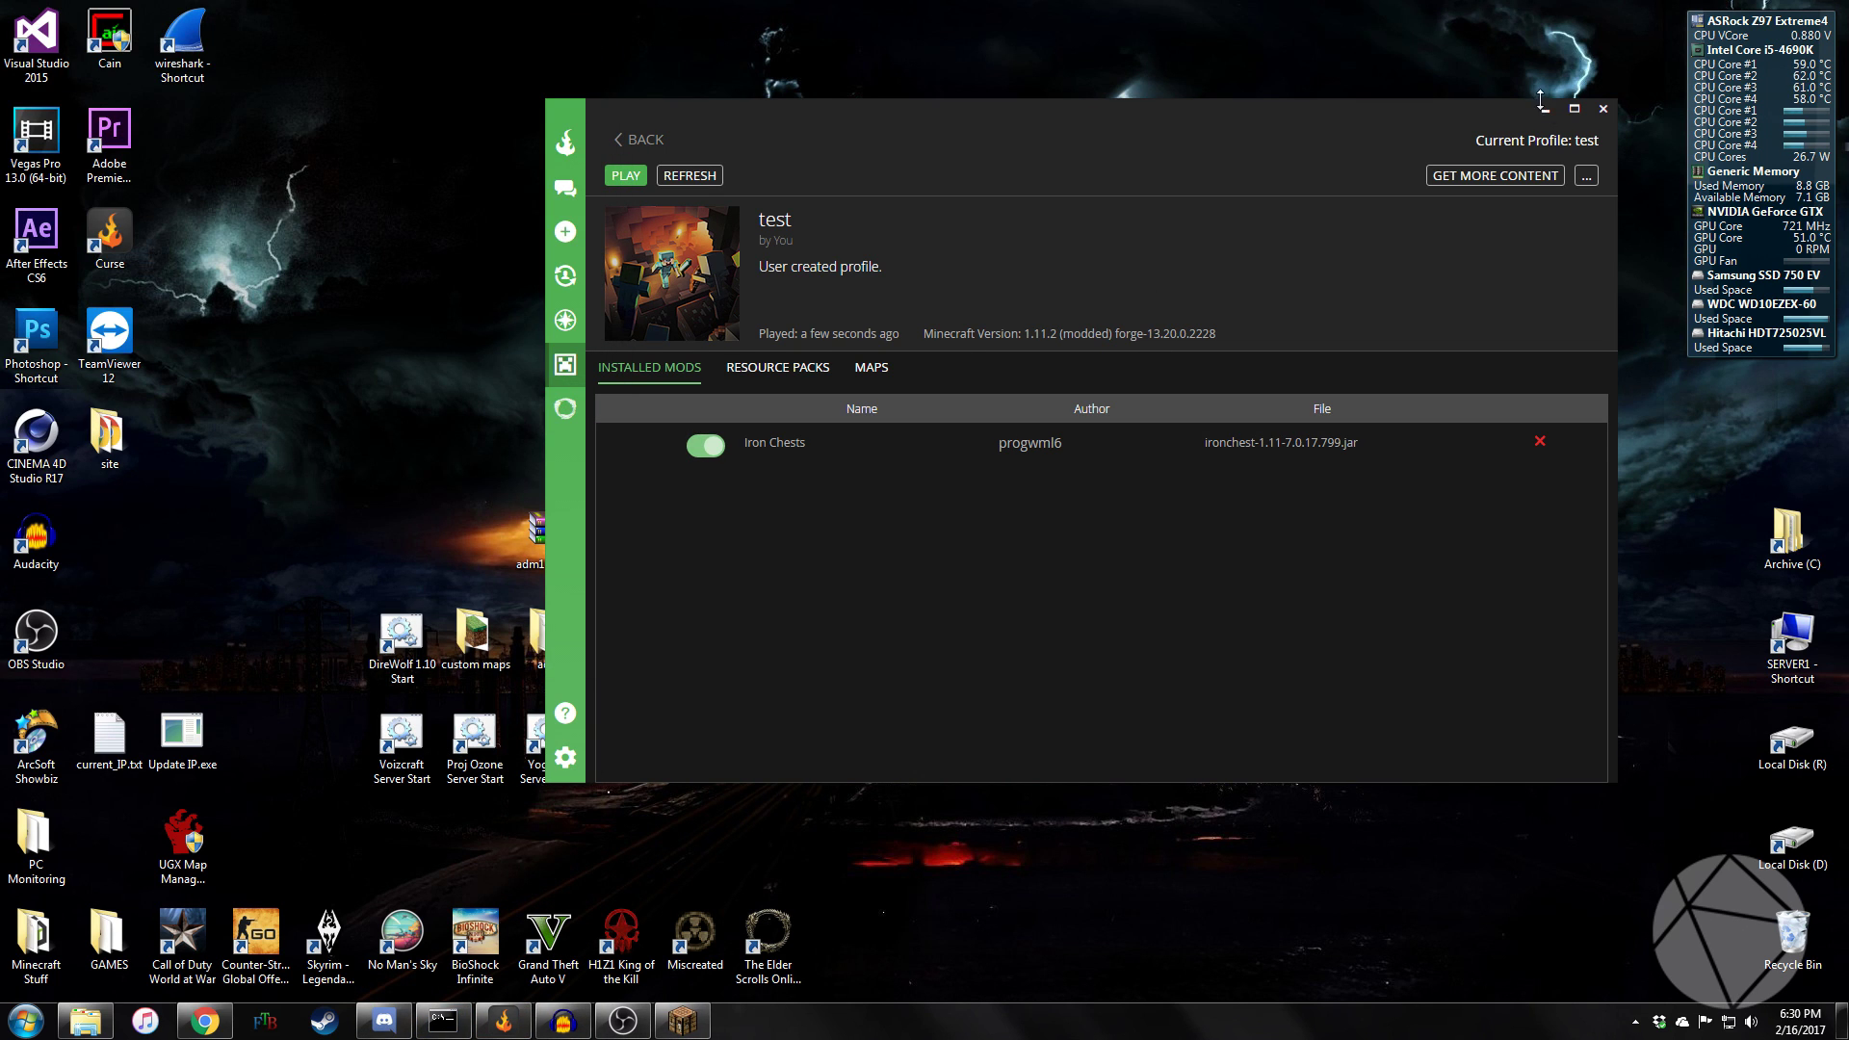
click(1547, 111)
Step: Open the server dir folder from the desktop and open its run.bat in Notepad++
double_click(1422, 635)
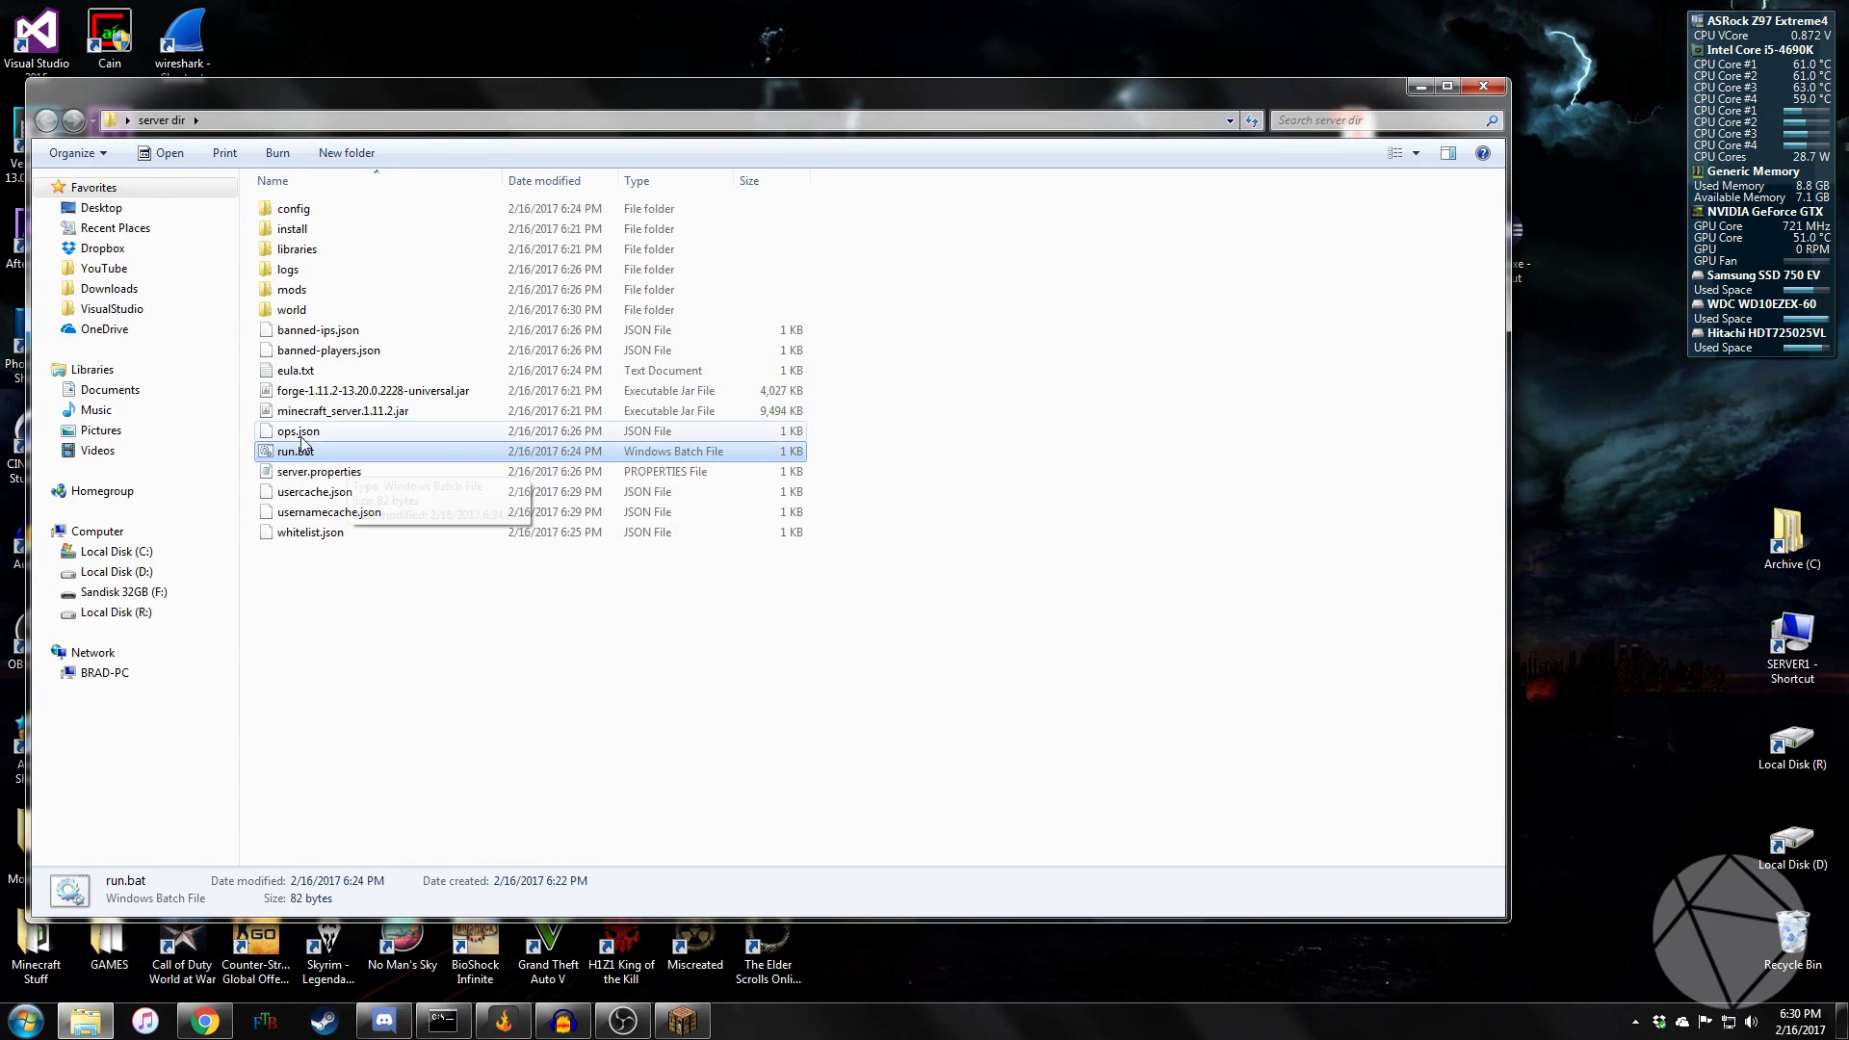
right_click(338, 454)
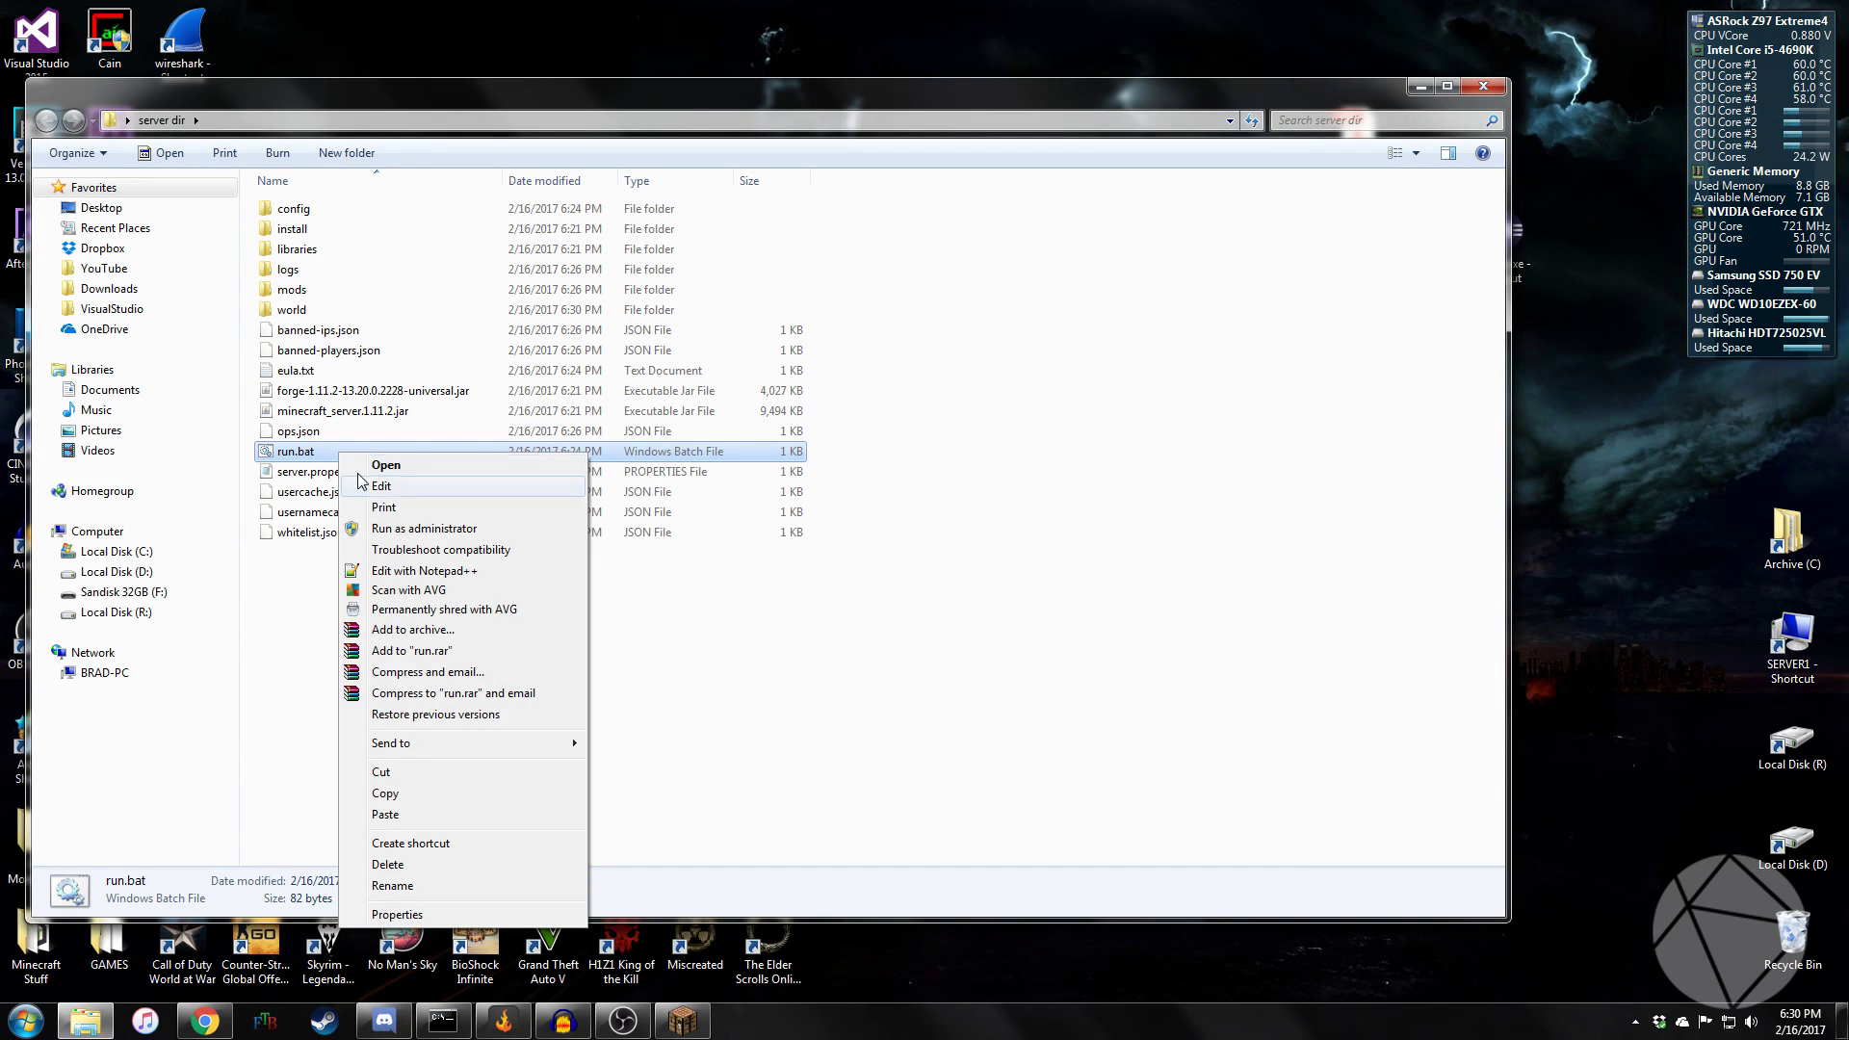
click(420, 570)
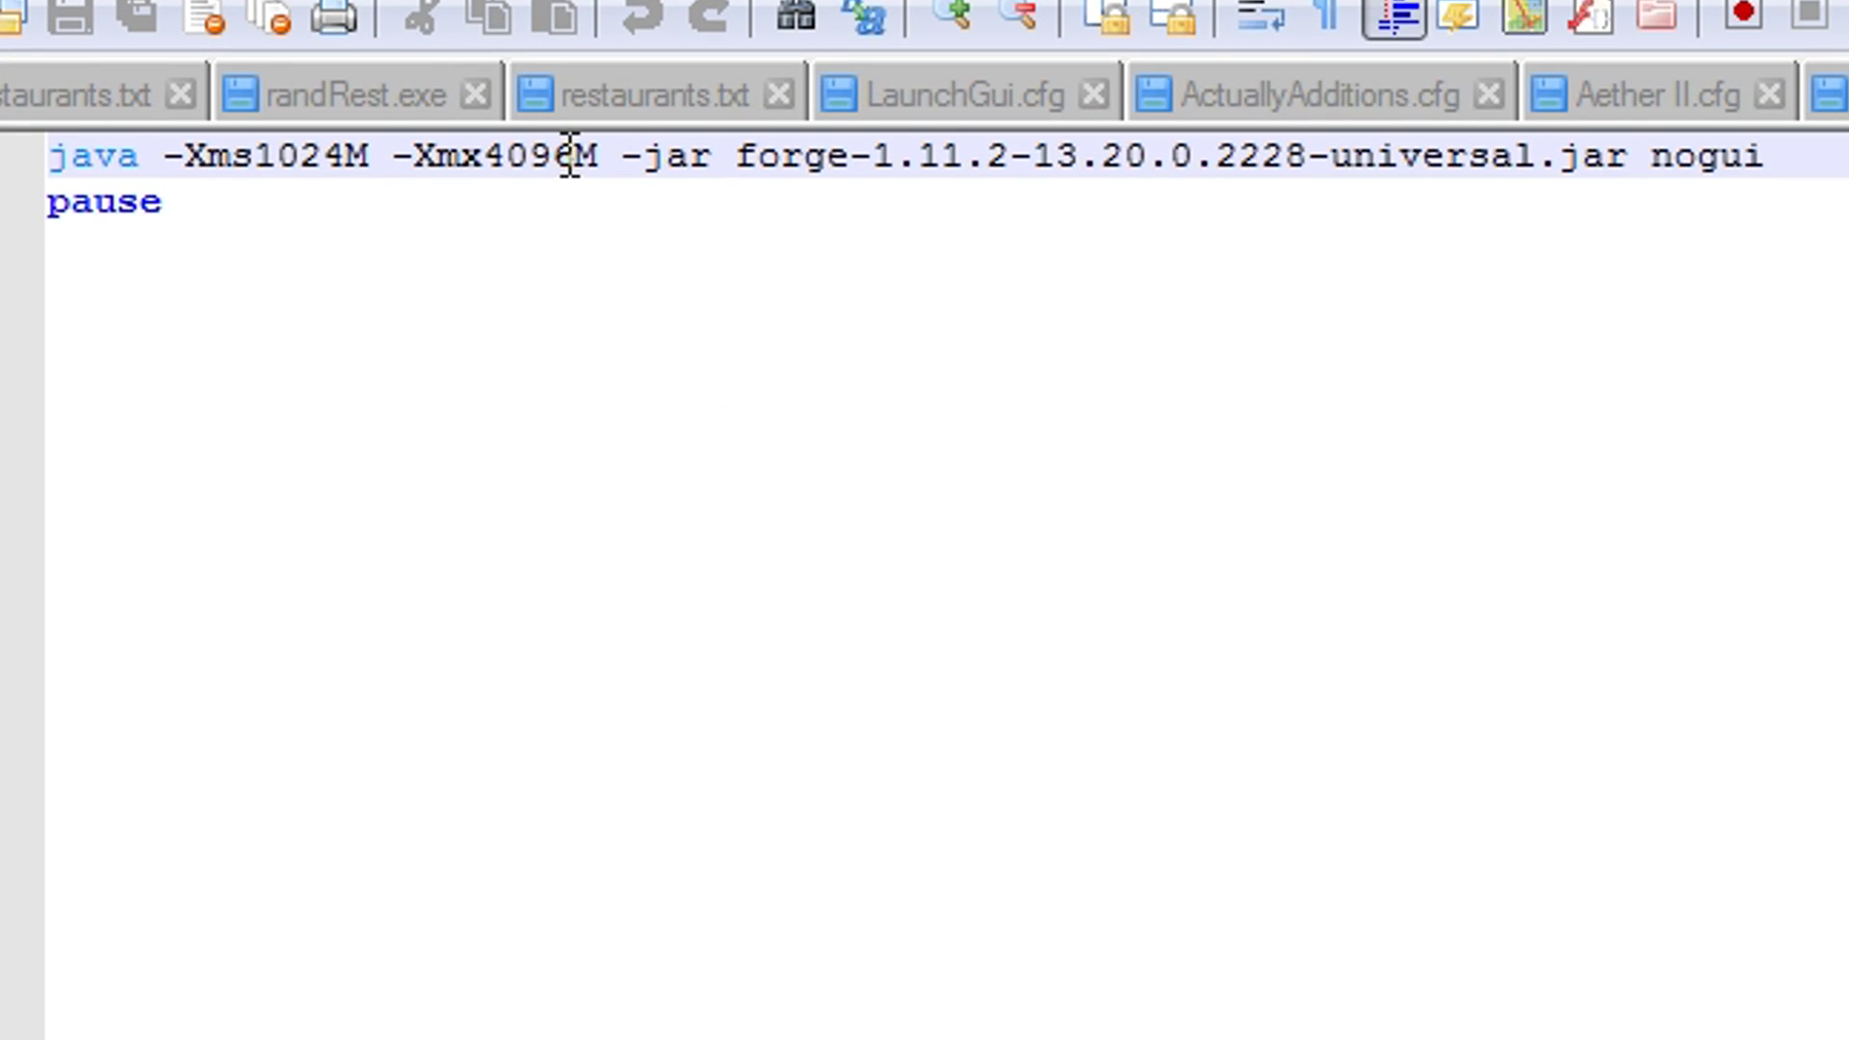
Step: Examine the -Xms and -Xmx memory values and the Forge jar file name in run.bat's java line
click(345, 154)
drag(352, 154, 268, 154)
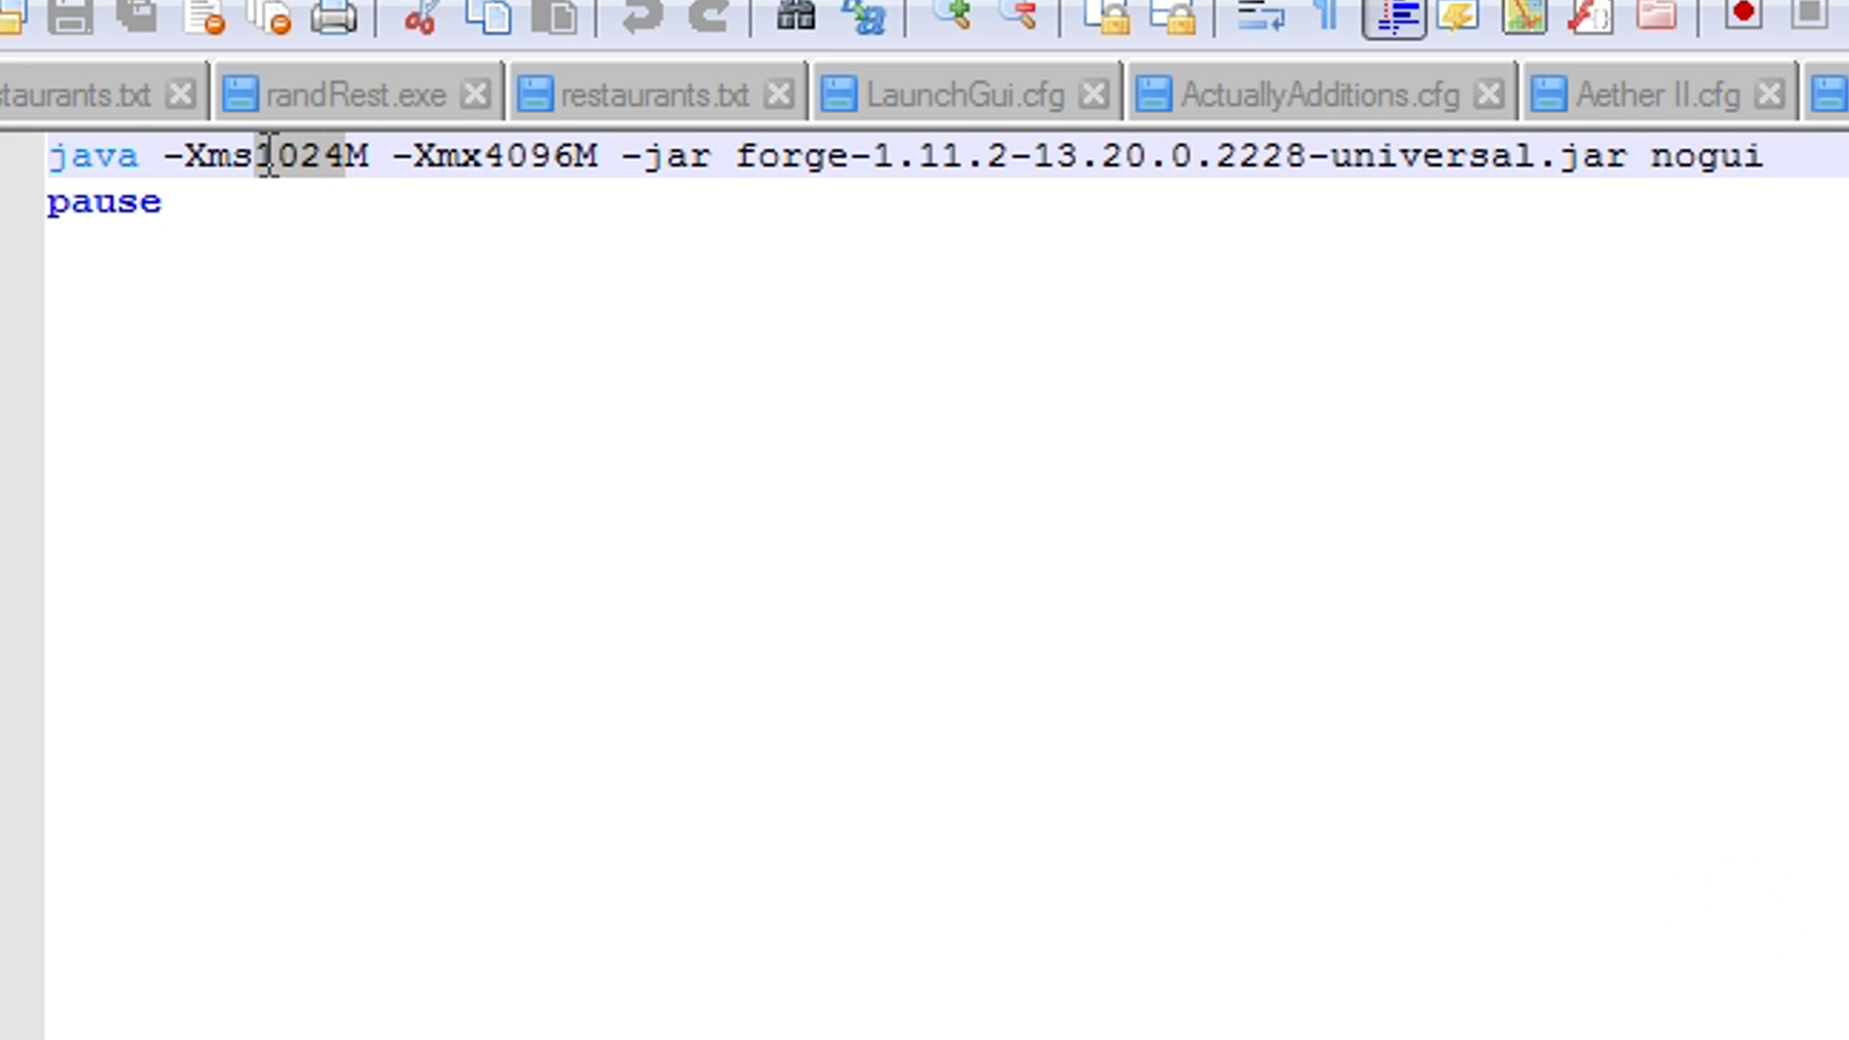
drag(508, 156, 553, 156)
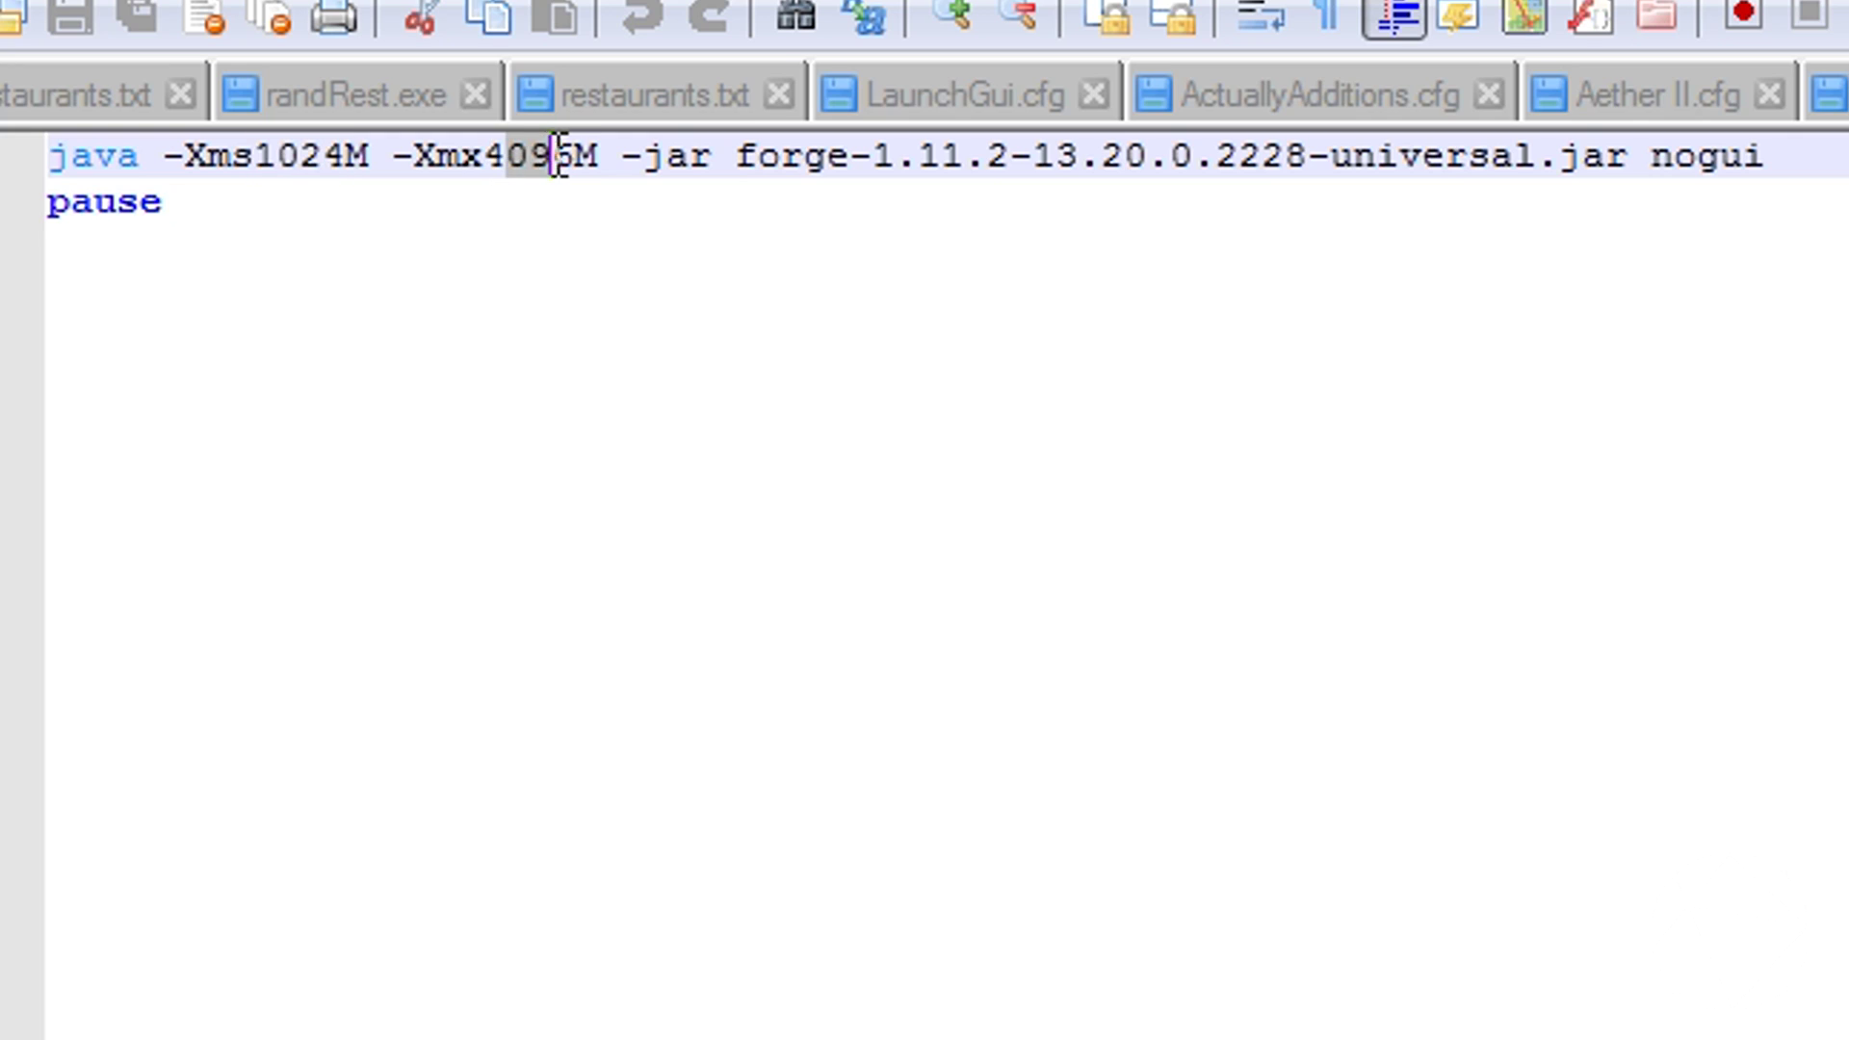
drag(256, 156, 358, 156)
click(747, 305)
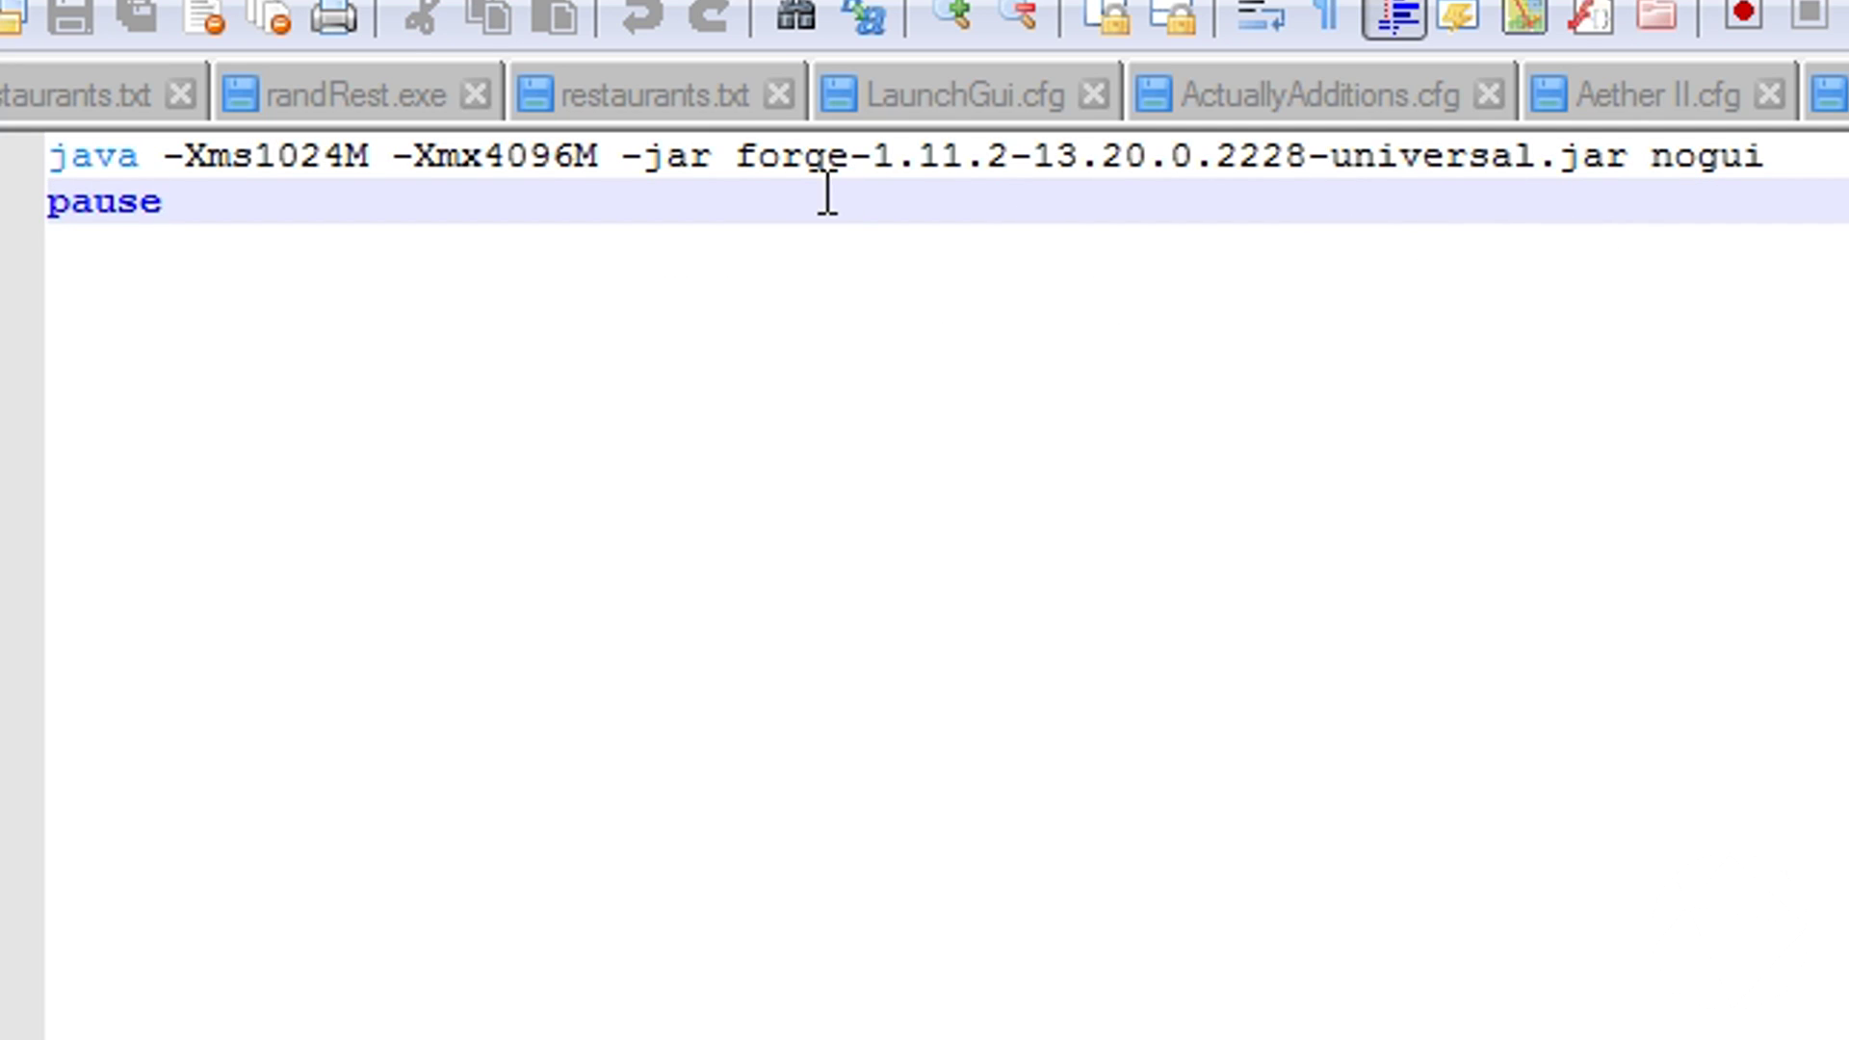
drag(739, 156, 1628, 157)
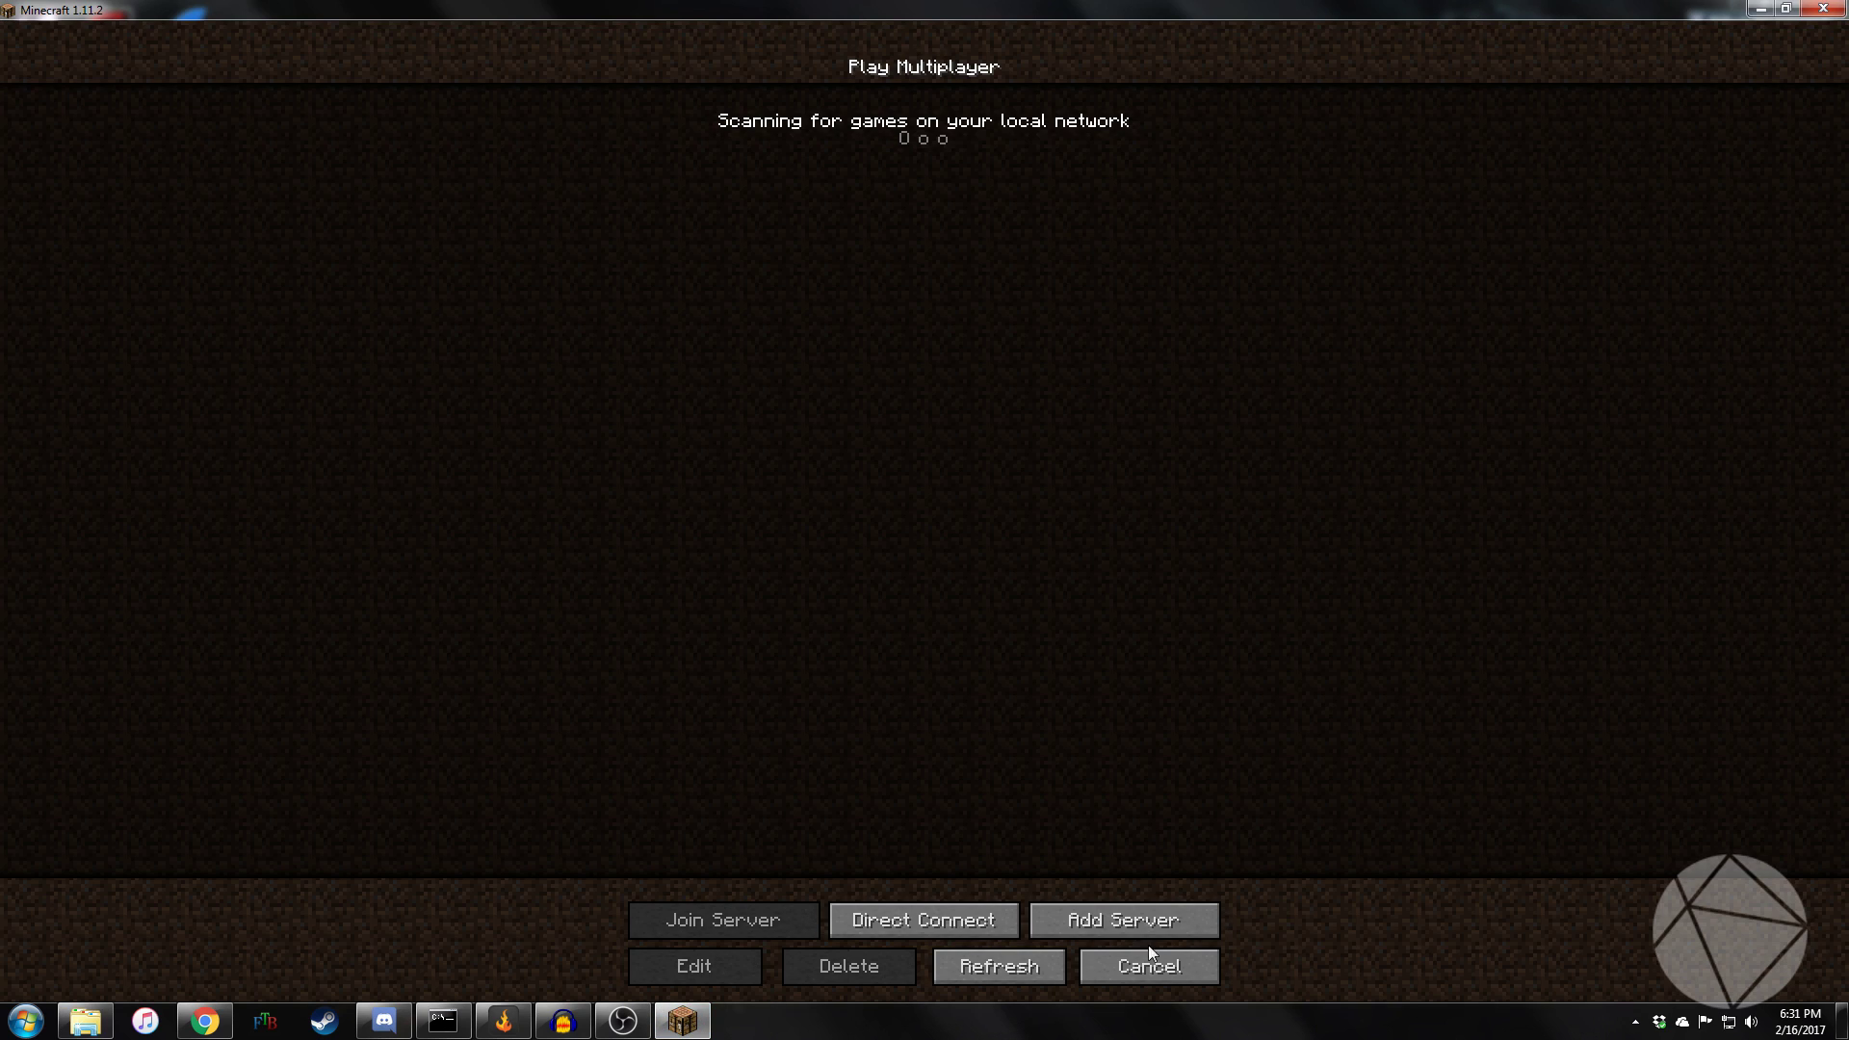
Step: Switch back to Minecraft, leave the multiplayer screen, quit the game and close the server dir folder
click(1136, 966)
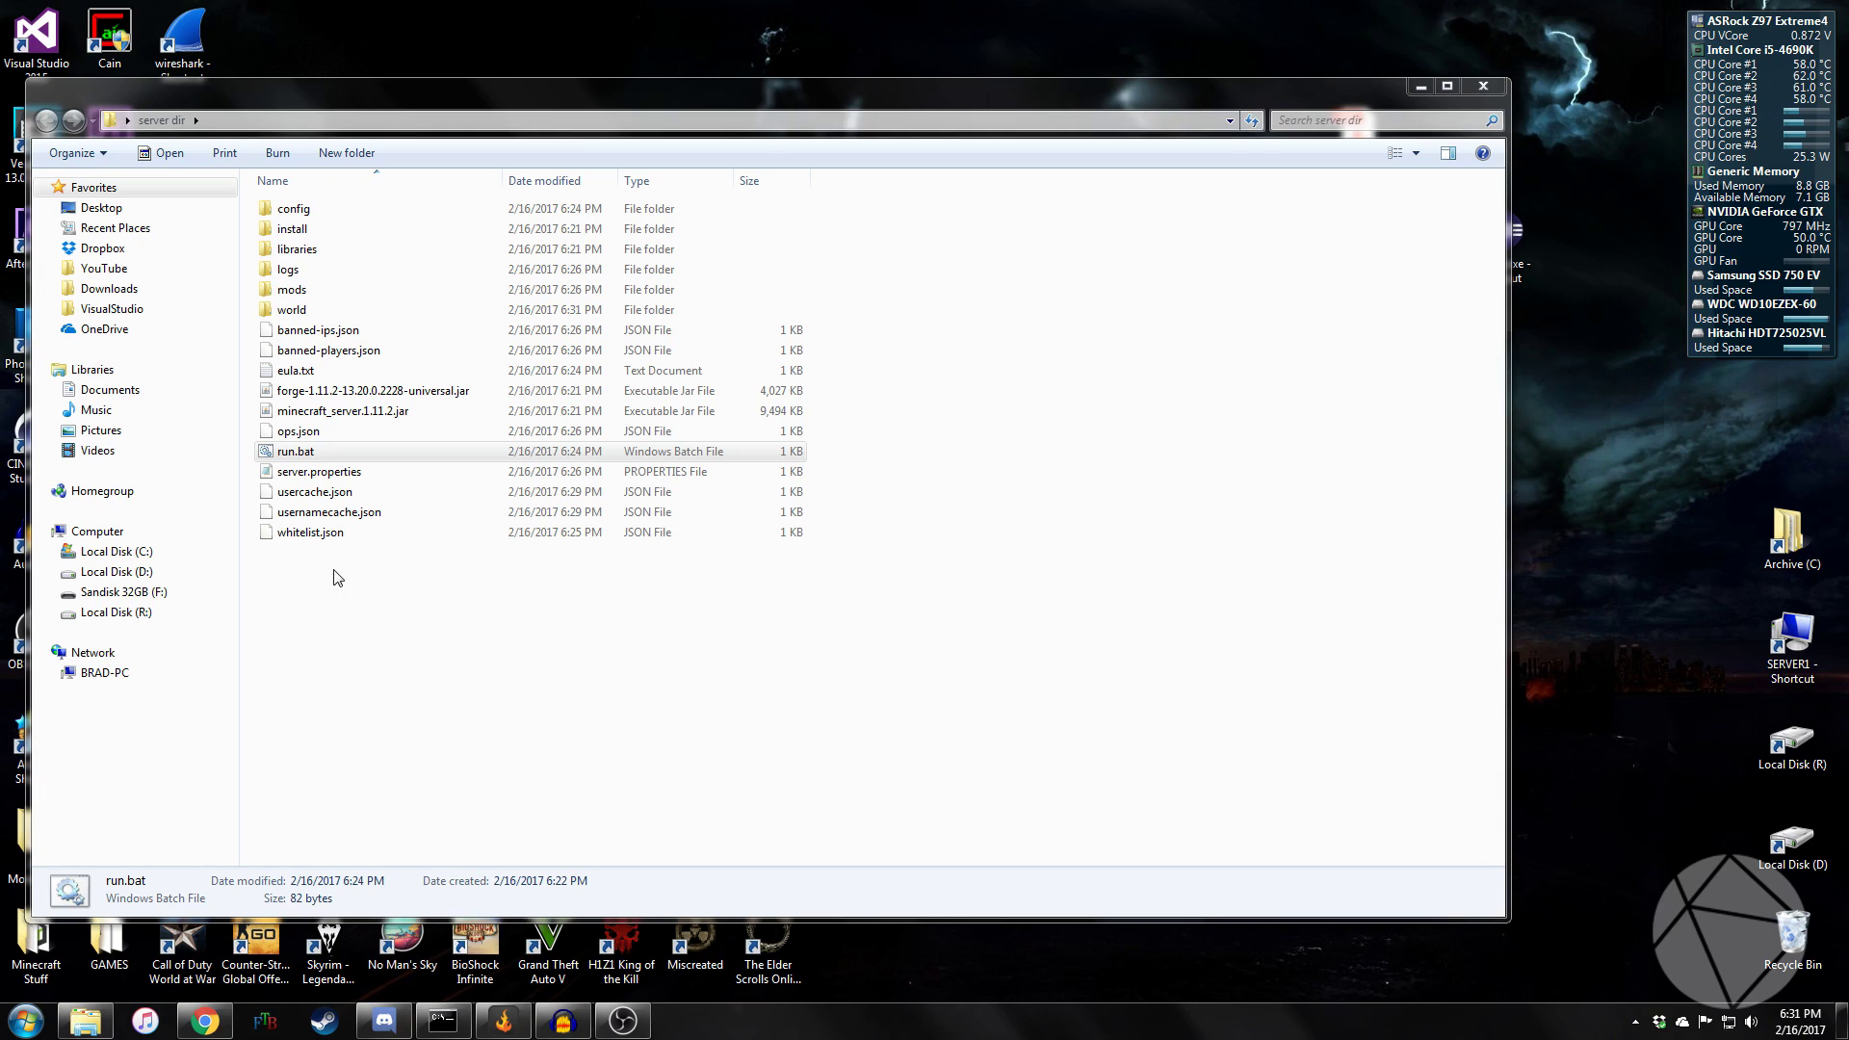
click(1484, 86)
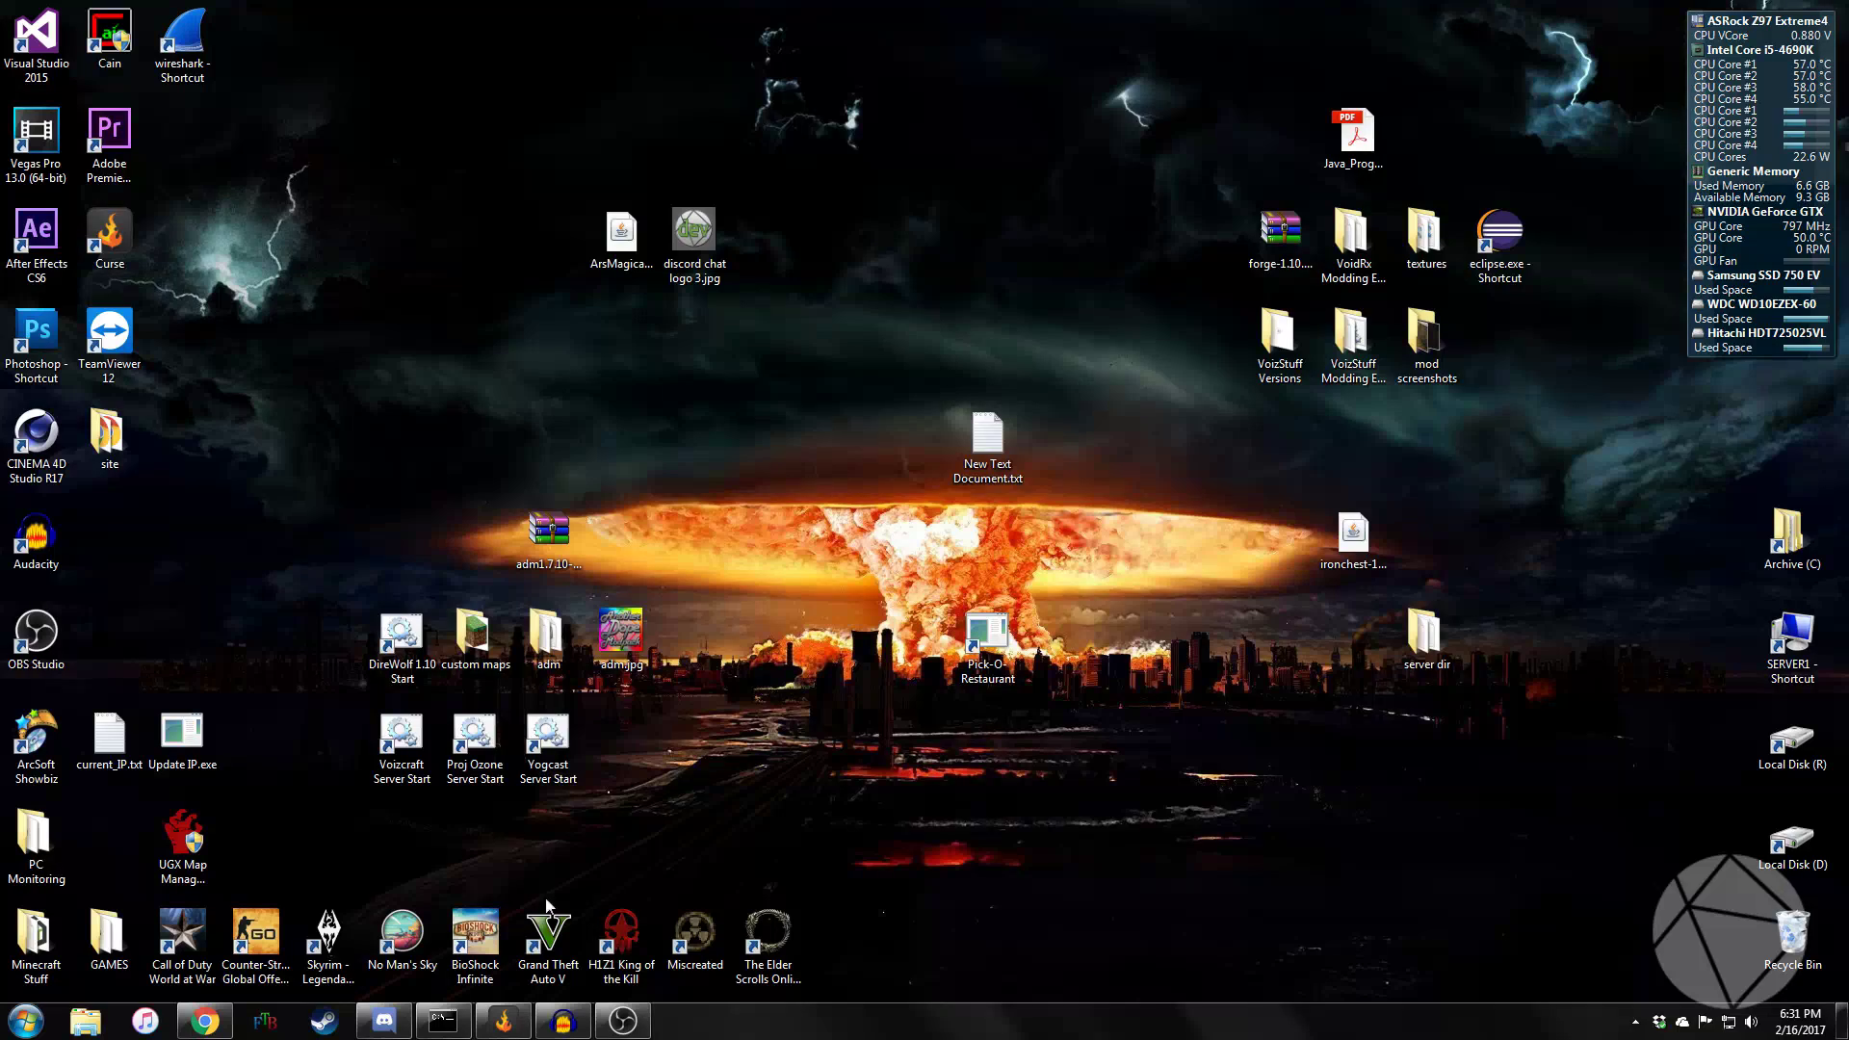